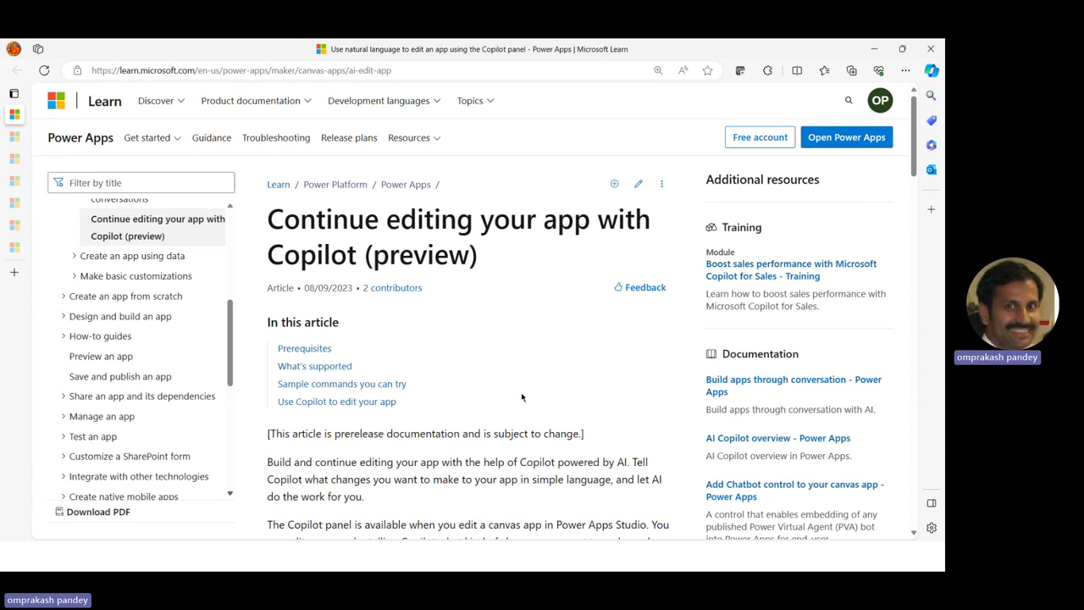
{"action": "scroll", "coordinate": [520, 392], "scroll_direction": "down", "scroll_amount": 5}
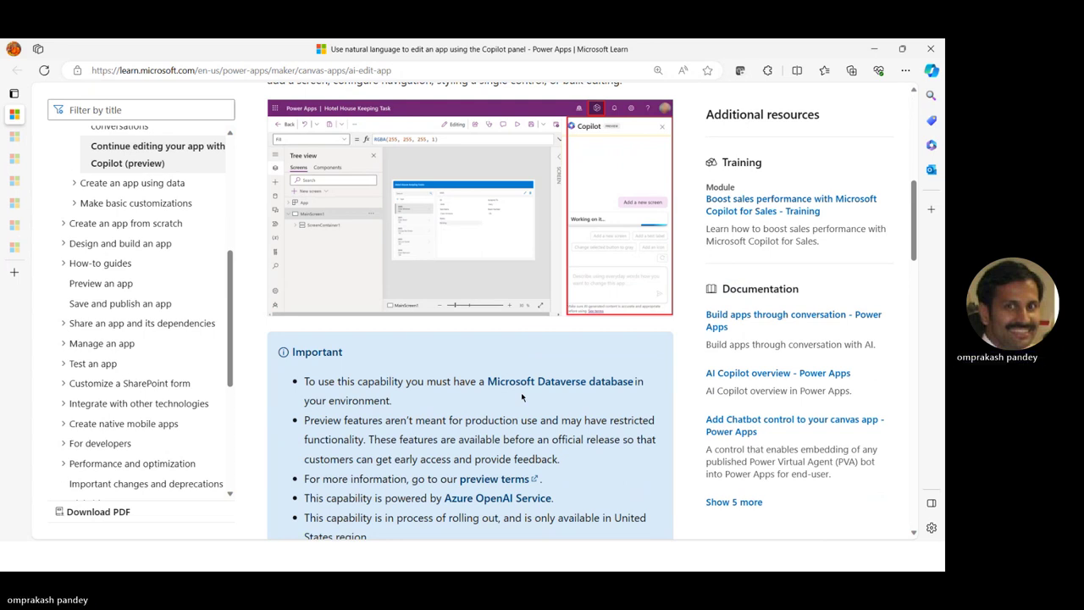
{"action": "right_click", "coordinate": [438, 217]}
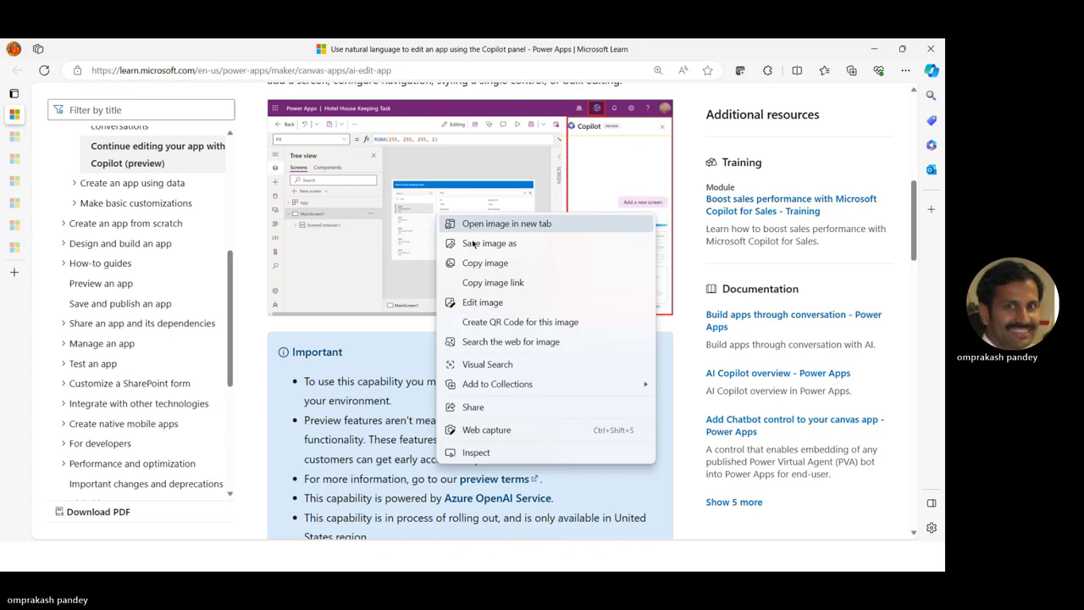
{"action": "left_click", "coordinate": [507, 225]}
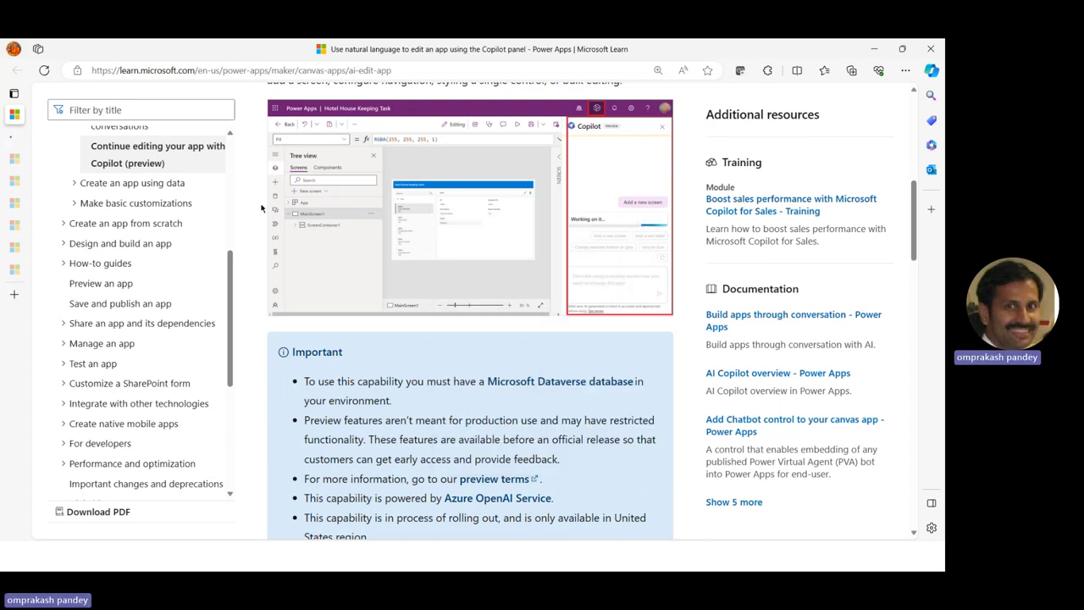
{"action": "left_click", "coordinate": [13, 137]}
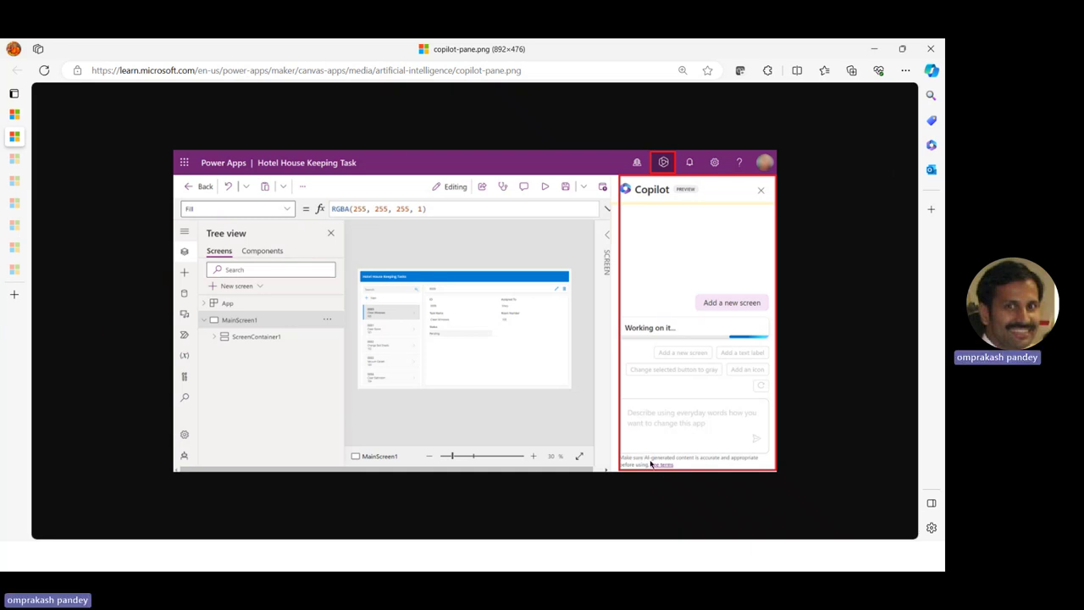
{"action": "mouse_move", "coordinate": [72, 139]}
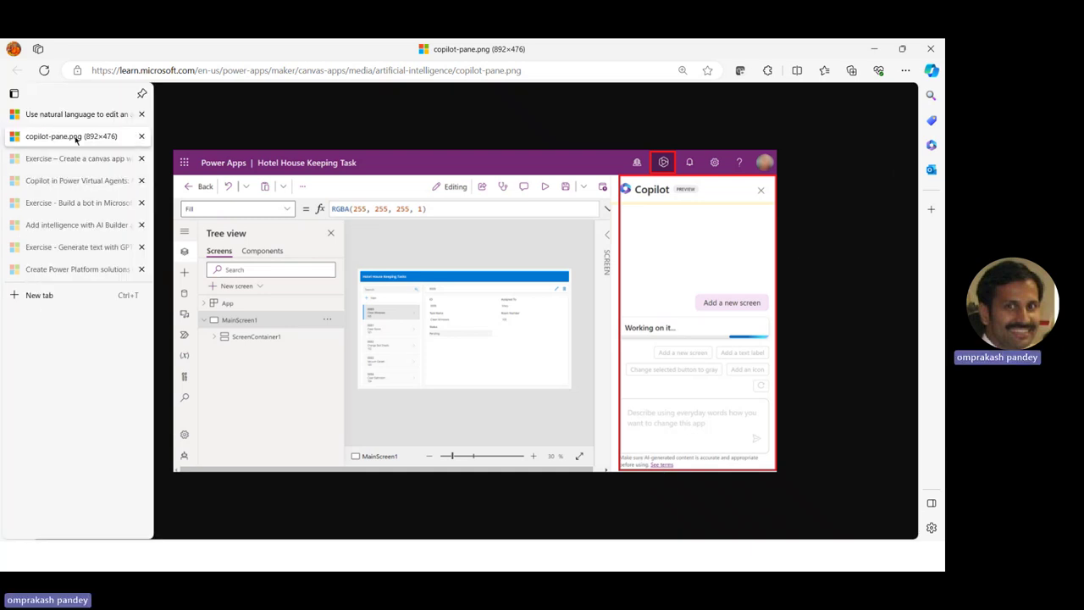
{"action": "left_click", "coordinate": [142, 137]}
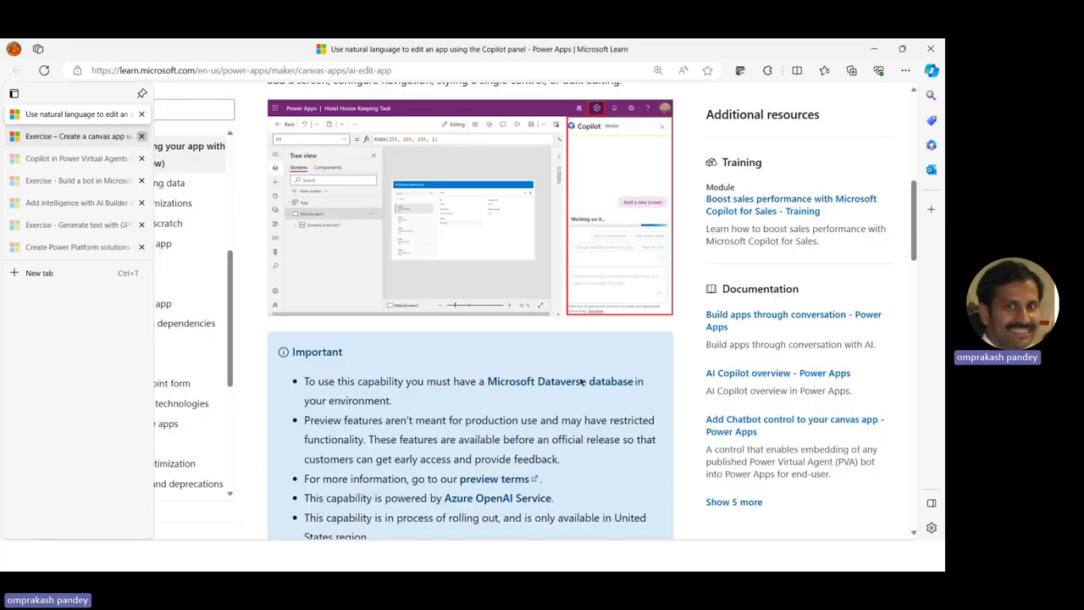
{"action": "scroll", "coordinate": [460, 453], "scroll_direction": "down", "scroll_amount": 5}
{"action": "scroll", "coordinate": [460, 453], "scroll_direction": "down", "scroll_amount": 3}
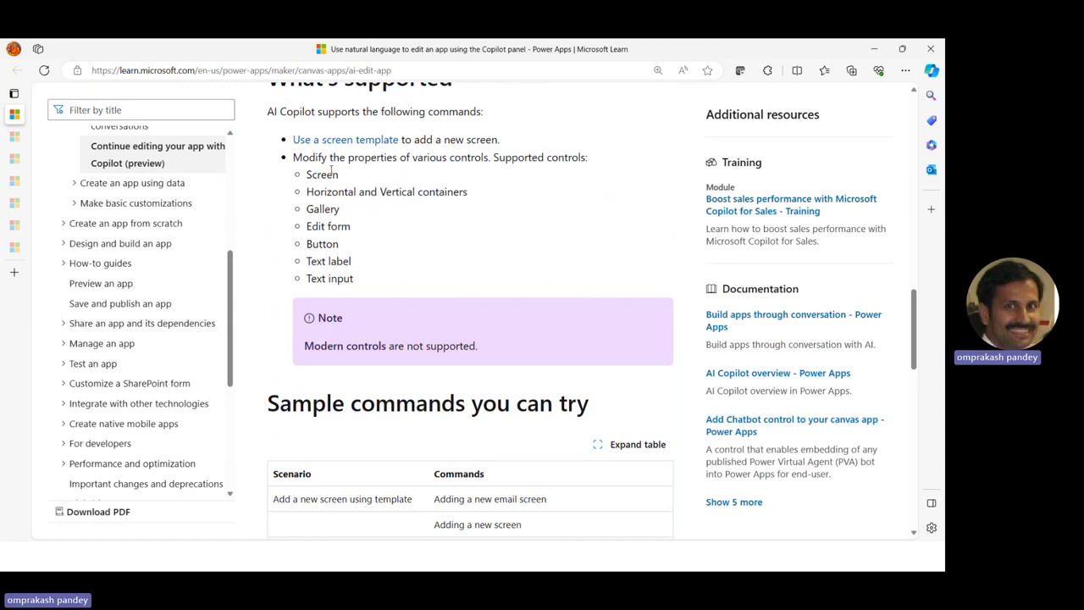
{"action": "scroll", "coordinate": [320, 229], "scroll_direction": "up", "scroll_amount": 1}
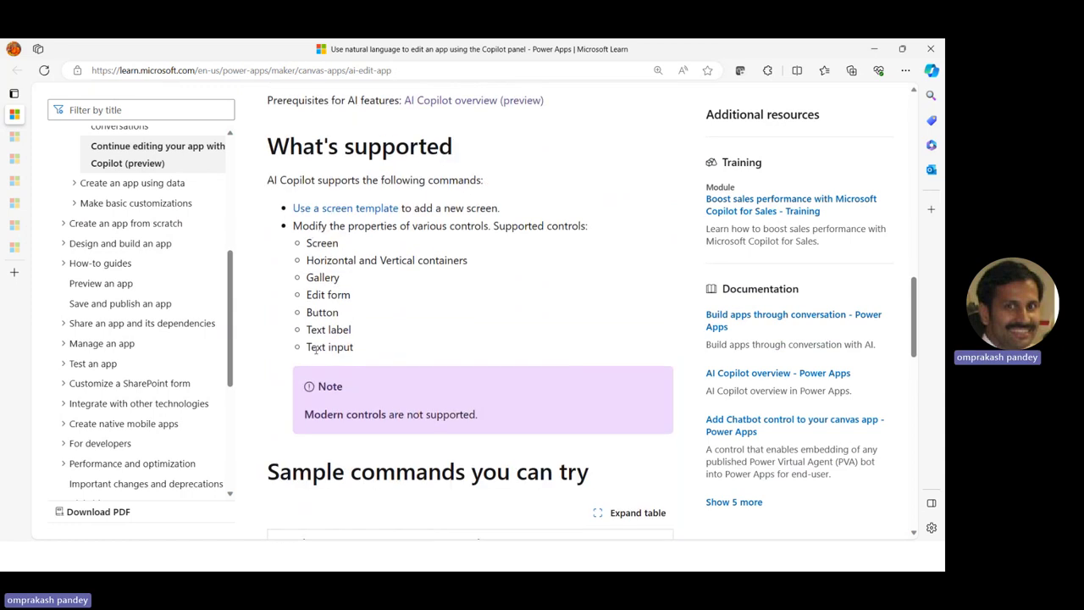
{"action": "scroll", "coordinate": [398, 359], "scroll_direction": "down", "scroll_amount": 3}
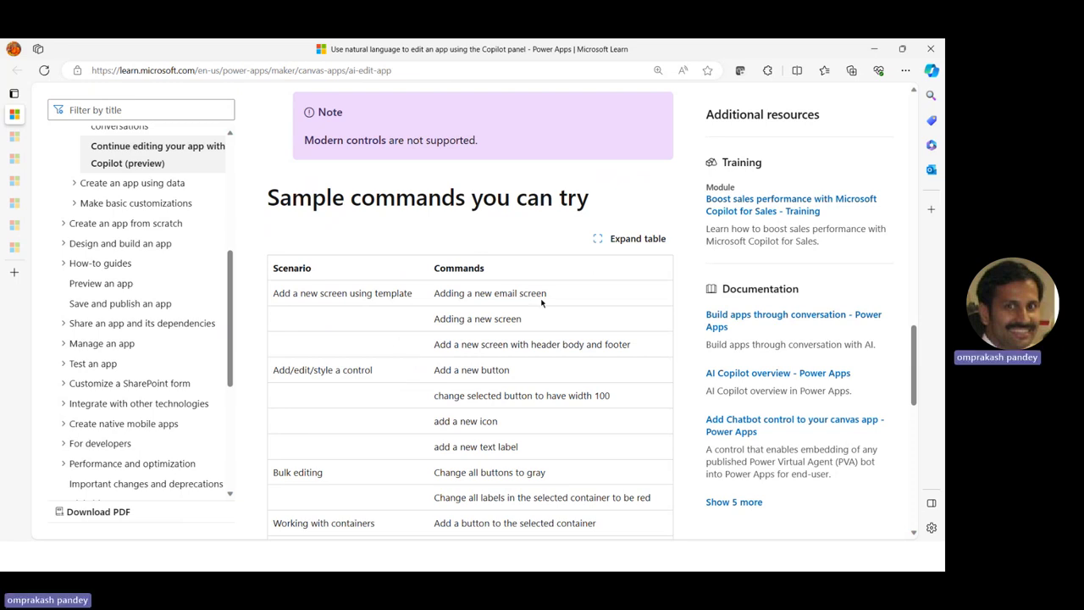
{"action": "scroll", "coordinate": [541, 303], "scroll_direction": "down", "scroll_amount": 3}
{"action": "scroll", "coordinate": [267, 229], "scroll_direction": "up", "scroll_amount": 2}
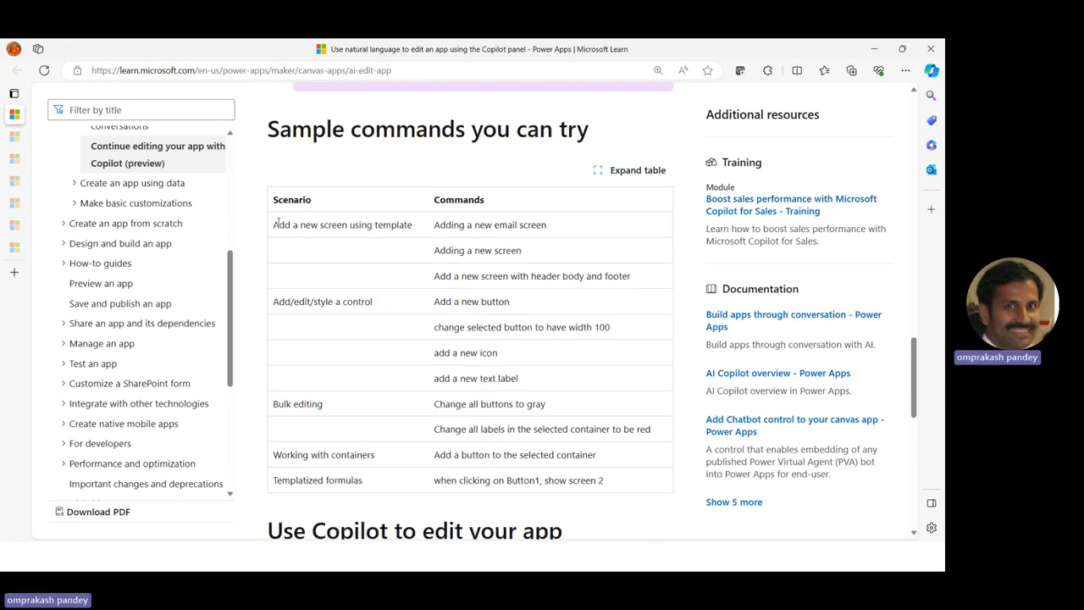
{"action": "scroll", "coordinate": [438, 373], "scroll_direction": "down", "scroll_amount": 5}
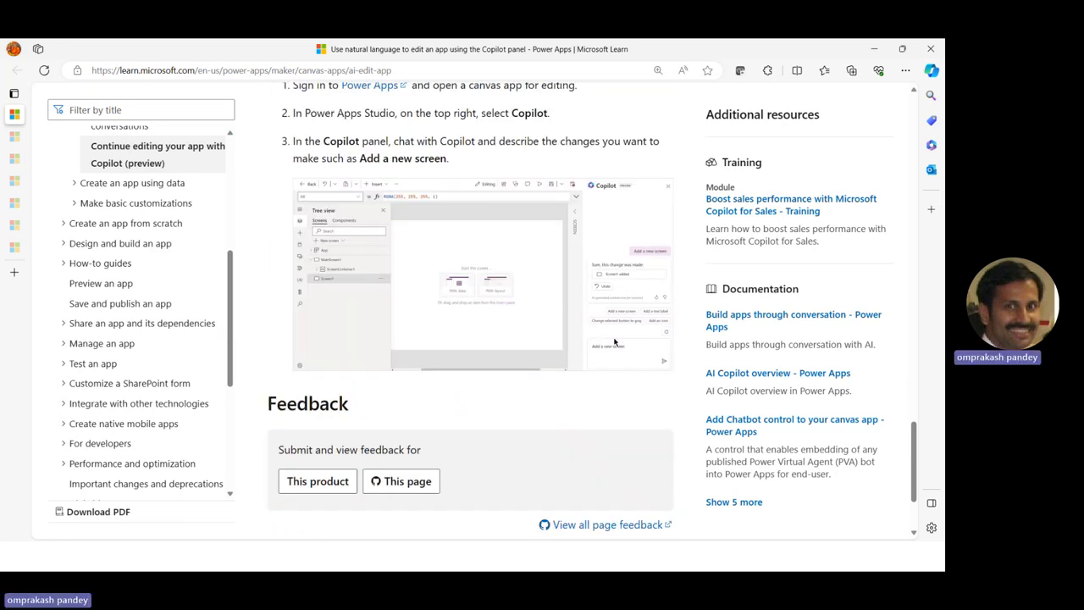
{"action": "scroll", "coordinate": [432, 373], "scroll_direction": "up", "scroll_amount": 3}
{"action": "scroll", "coordinate": [400, 236], "scroll_direction": "up", "scroll_amount": 2}
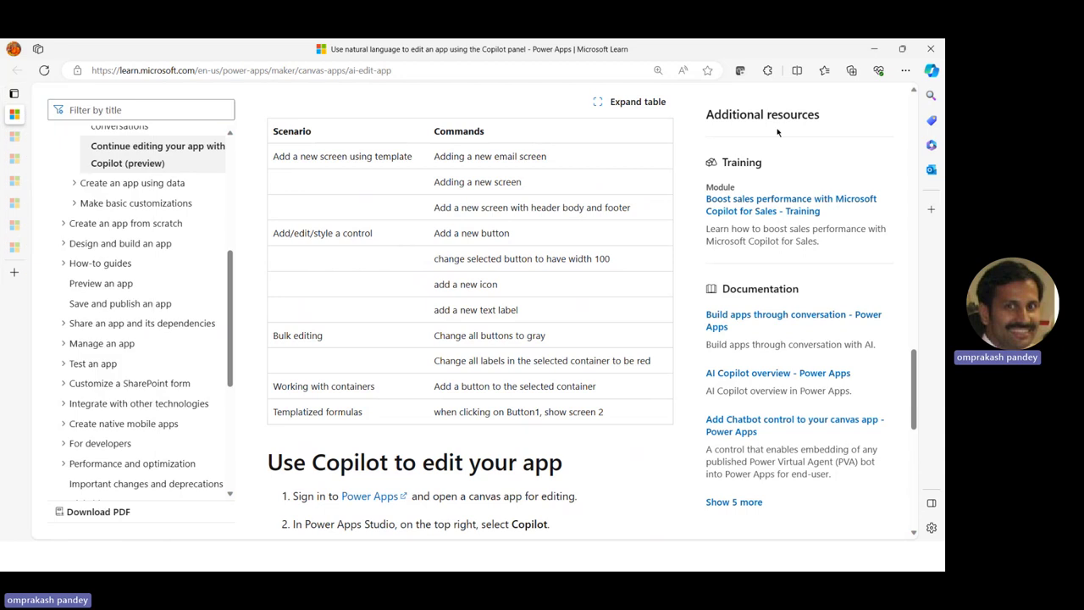
{"action": "left_click_drag", "start_coordinate": [918, 377], "coordinate": [906, 127]}
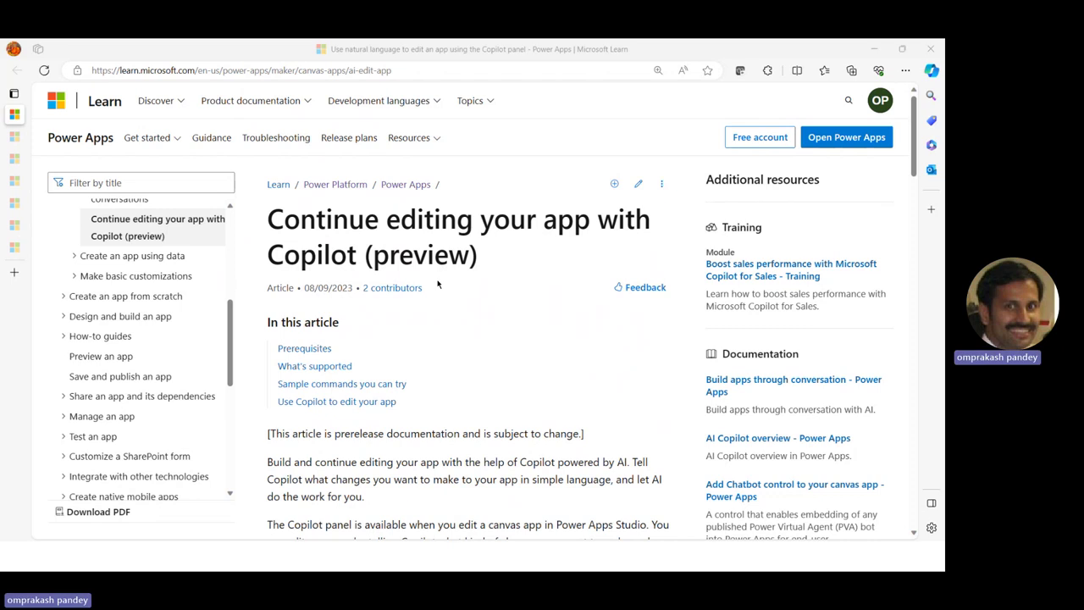
{"action": "key", "text": "alt+Tab"}
{"action": "key", "text": "alt+Tab"}
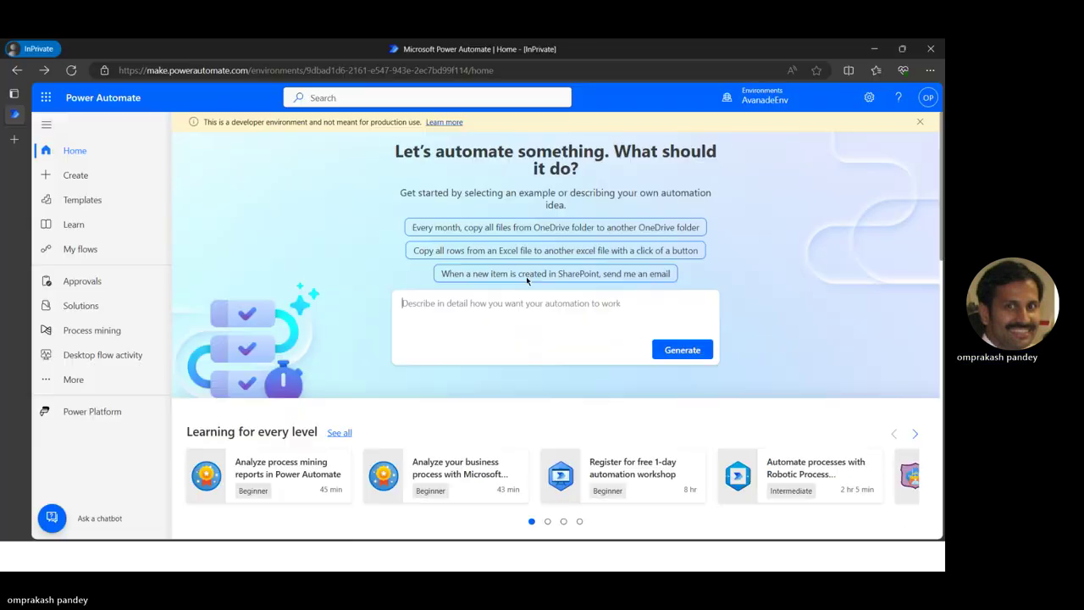
Load make.powerapps.com in a new InPrivate tab
{"action": "left_click", "coordinate": [16, 140]}
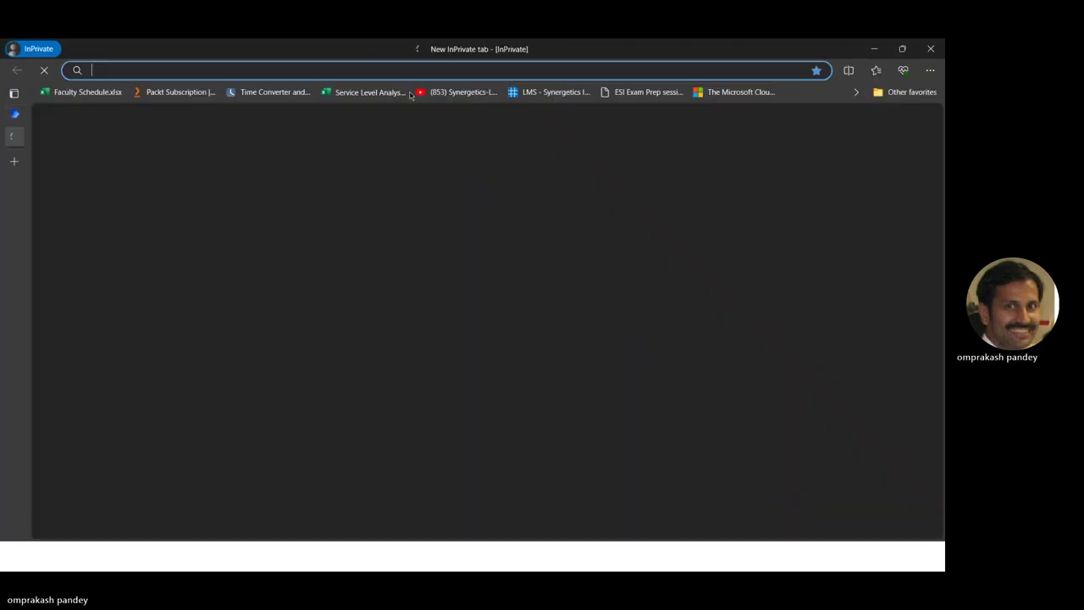
{"action": "type", "text": "make"}
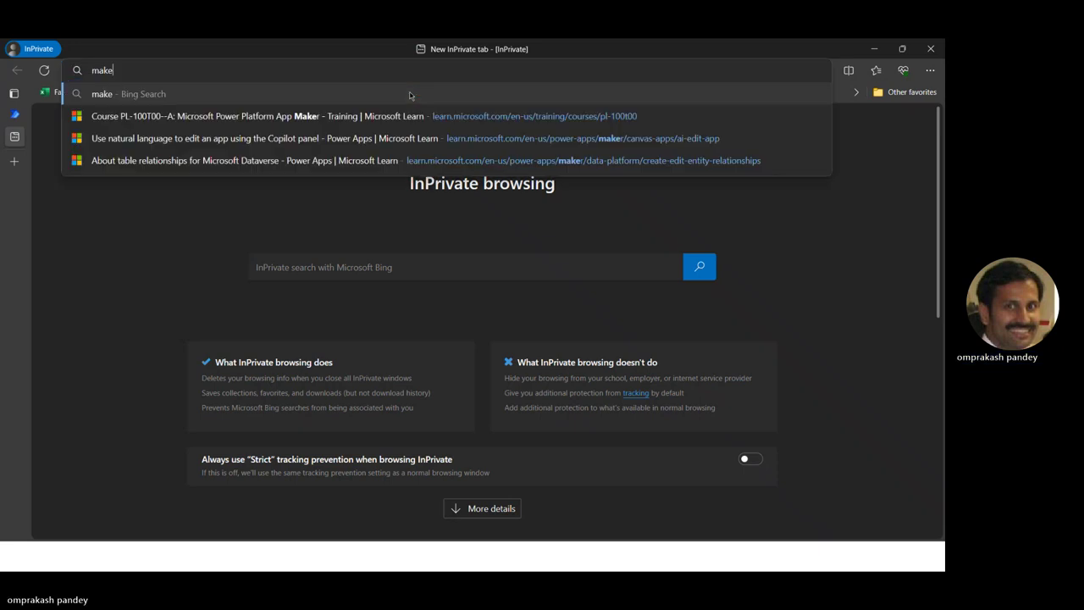
{"action": "type", "text": ".powera"}
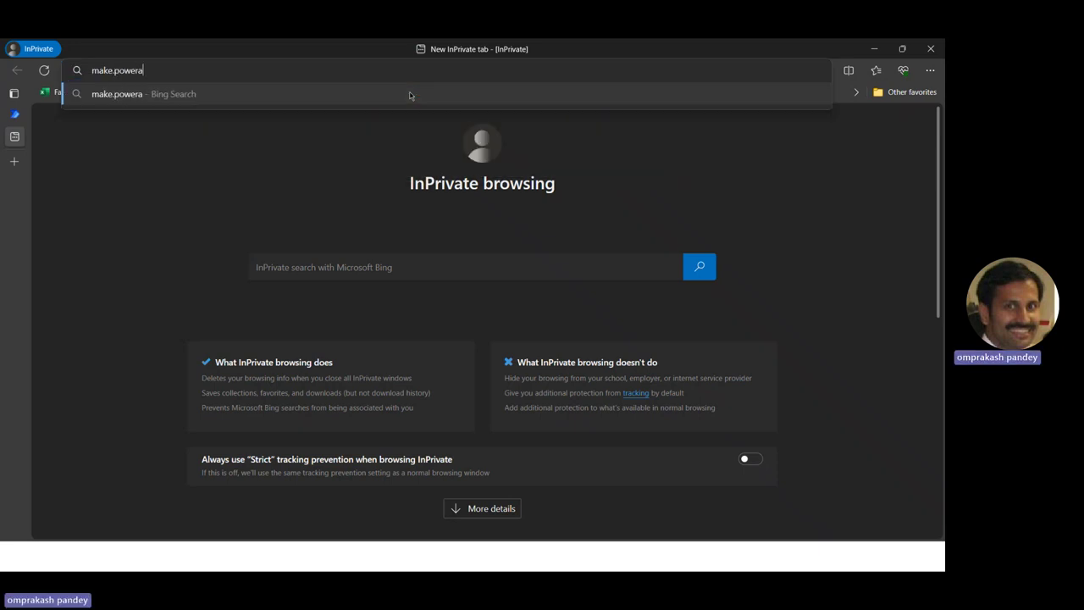
{"action": "type", "text": "pps.com"}
{"action": "key", "text": "Return"}
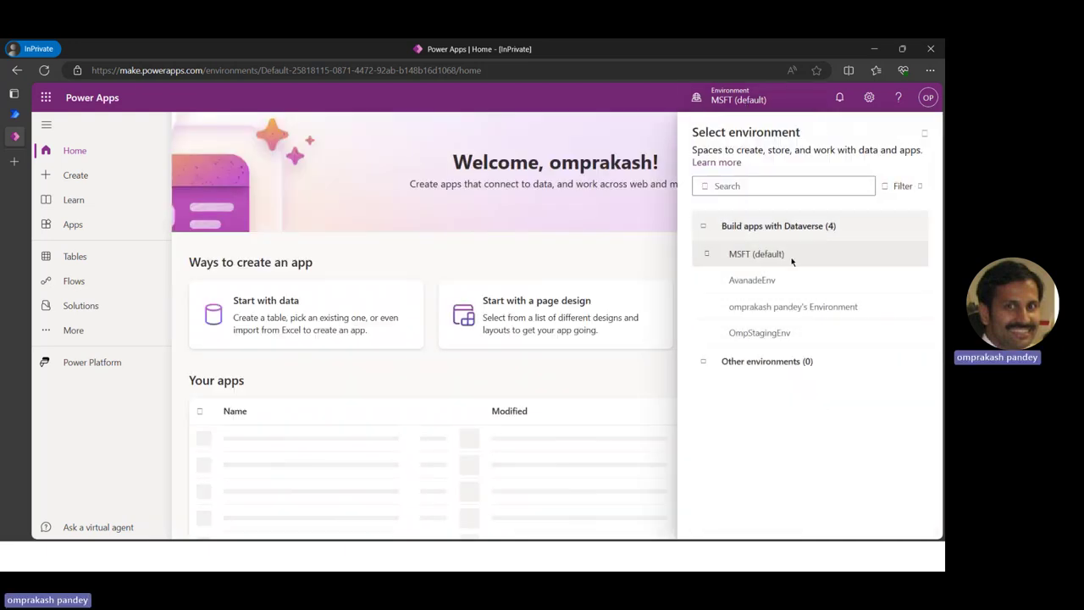
Switch to AvanadeEnv and choose the 'Manage inspections' suggestion as the app description
{"action": "left_click", "coordinate": [761, 287]}
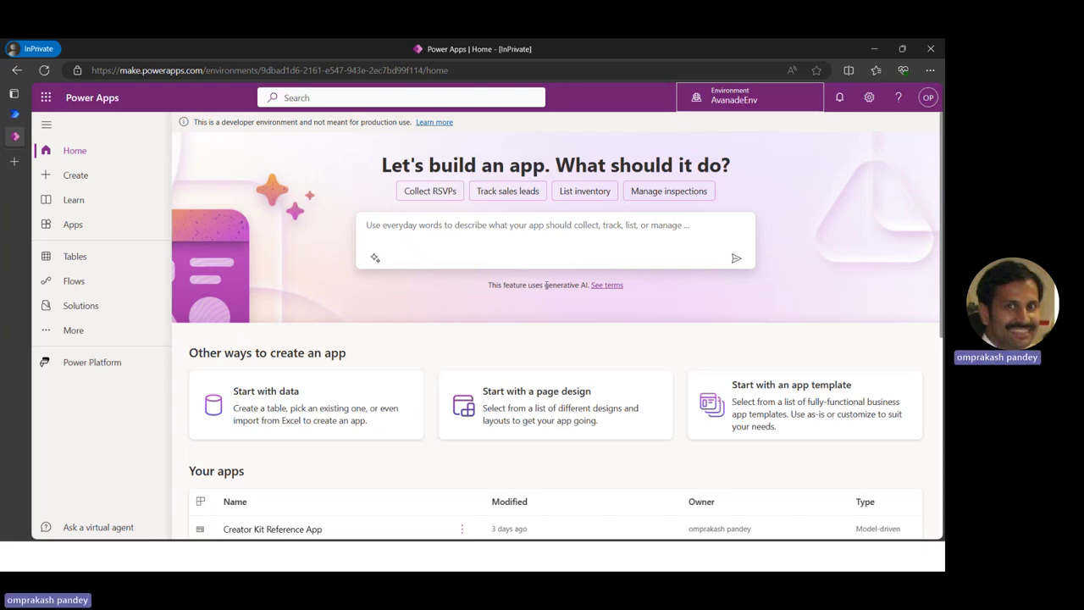
{"action": "left_click_drag", "start_coordinate": [545, 286], "coordinate": [589, 285]}
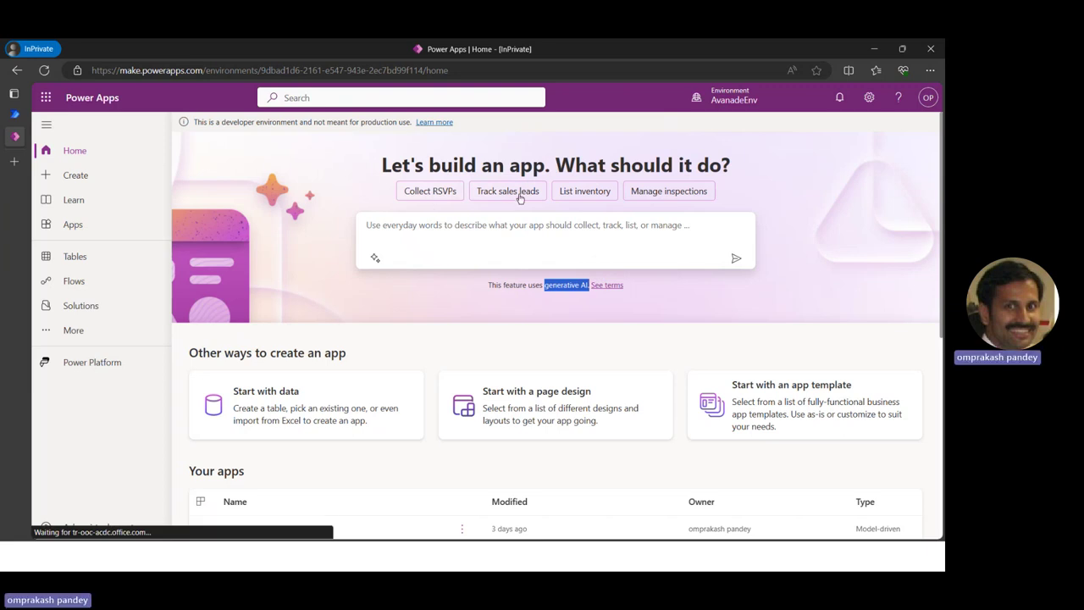
{"action": "left_click", "coordinate": [681, 194]}
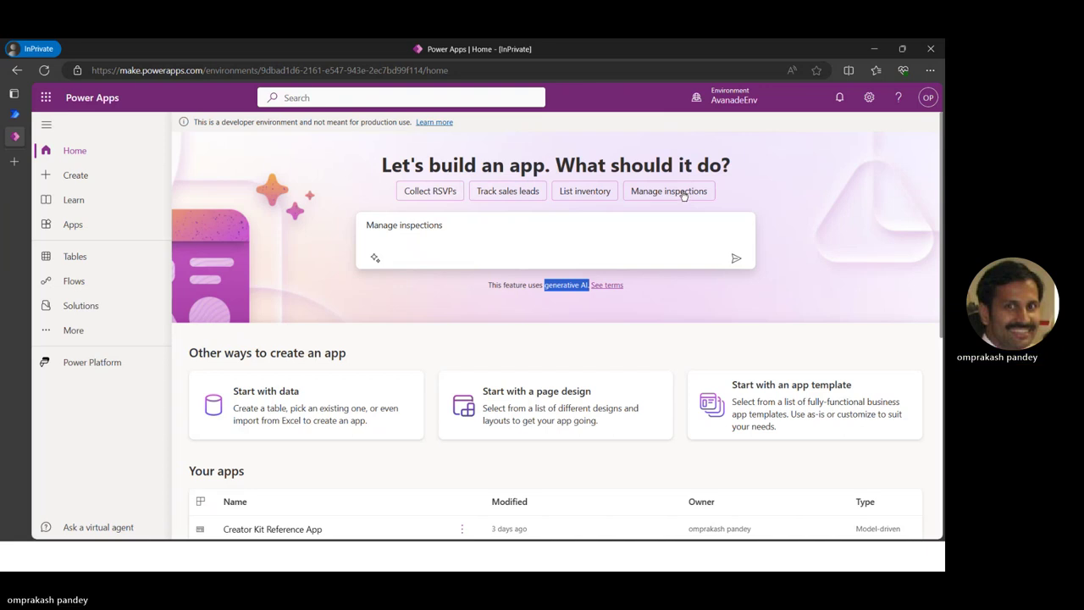
Send the 'Manage inspections' prompt, review the generated Inspections table, and create the app
{"action": "left_click", "coordinate": [737, 260]}
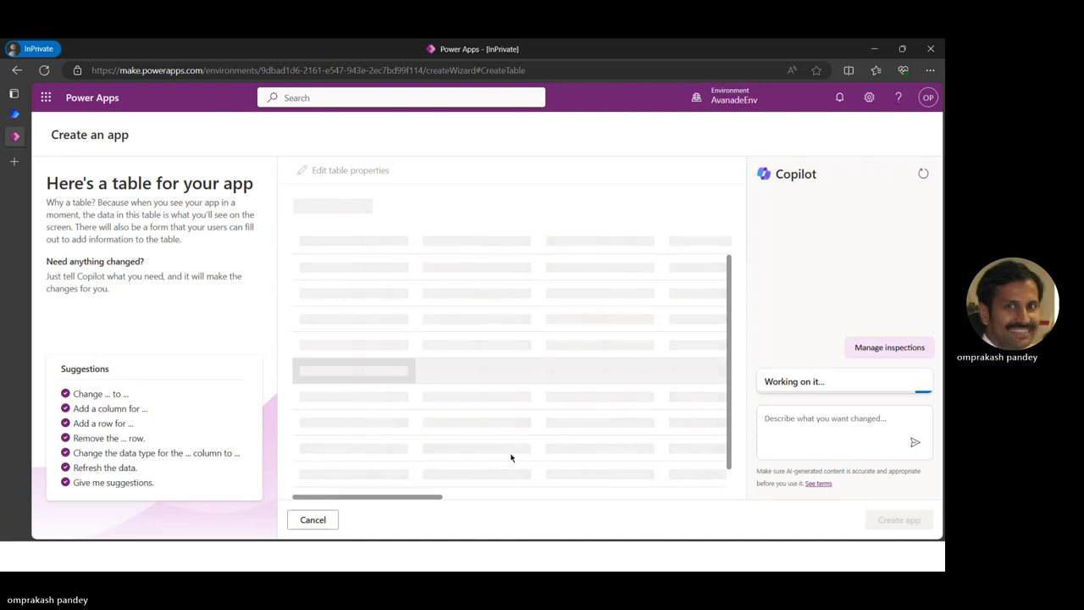
{"action": "mouse_move", "coordinate": [416, 497]}
{"action": "left_mouse_down"}
{"action": "mouse_move", "coordinate": [611, 495]}
{"action": "mouse_move", "coordinate": [336, 496]}
{"action": "left_mouse_up"}
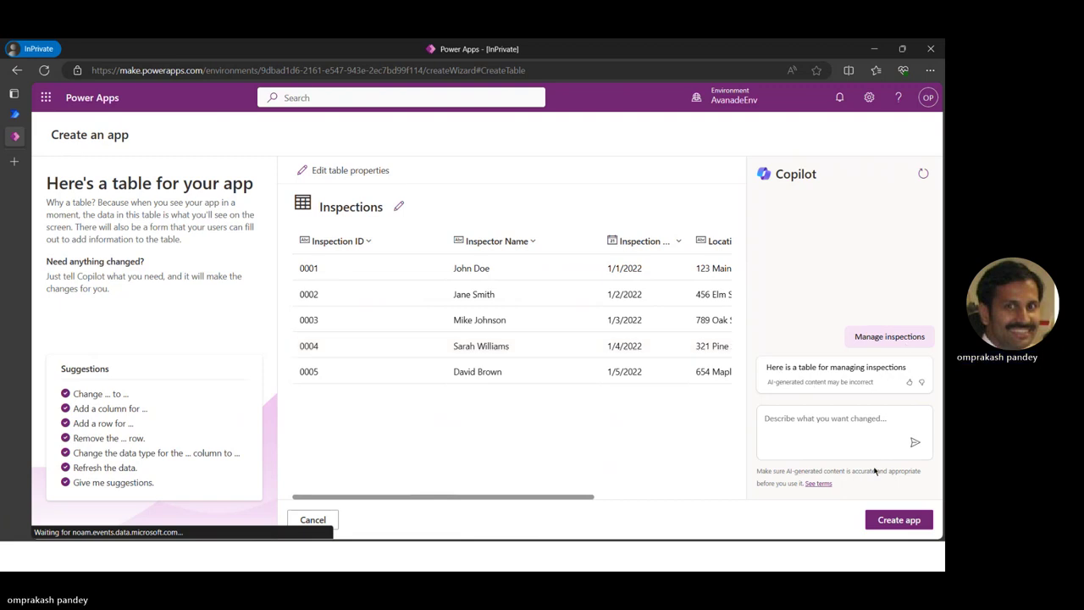
{"action": "left_click", "coordinate": [892, 525]}
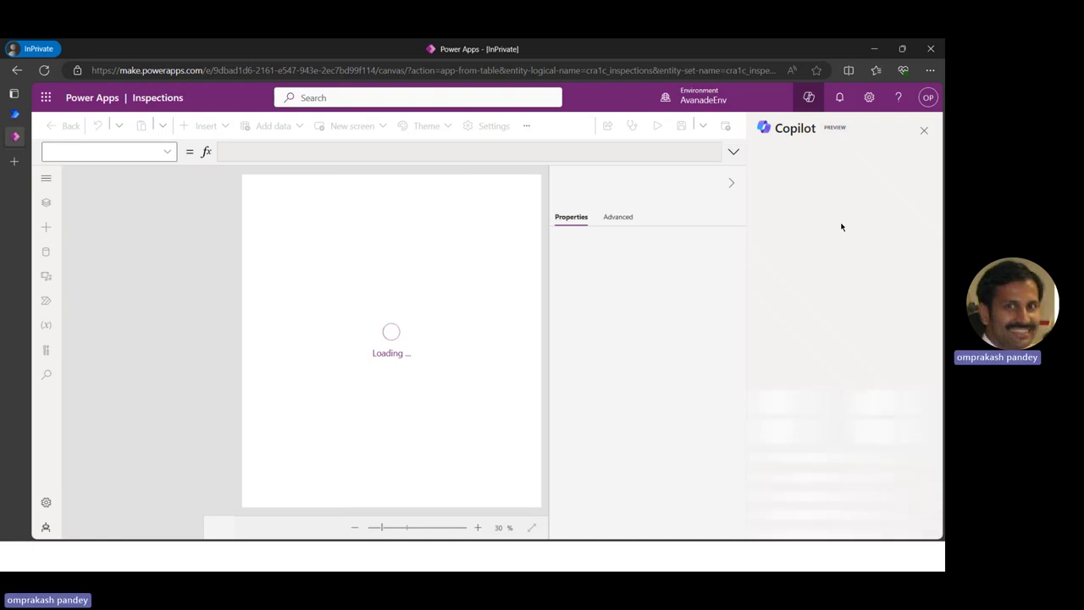
Return to the PowerPoint slideshow and advance to the 'Power Apps Copilot features' slide
{"action": "key", "text": "alt+Tab"}
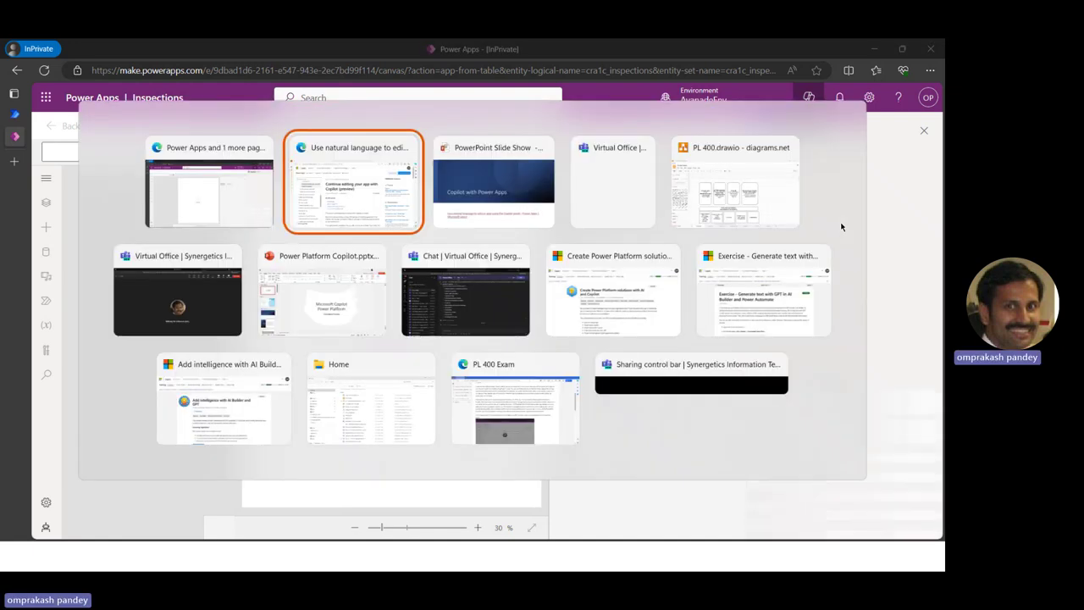
{"action": "key", "text": "alt+Tab"}
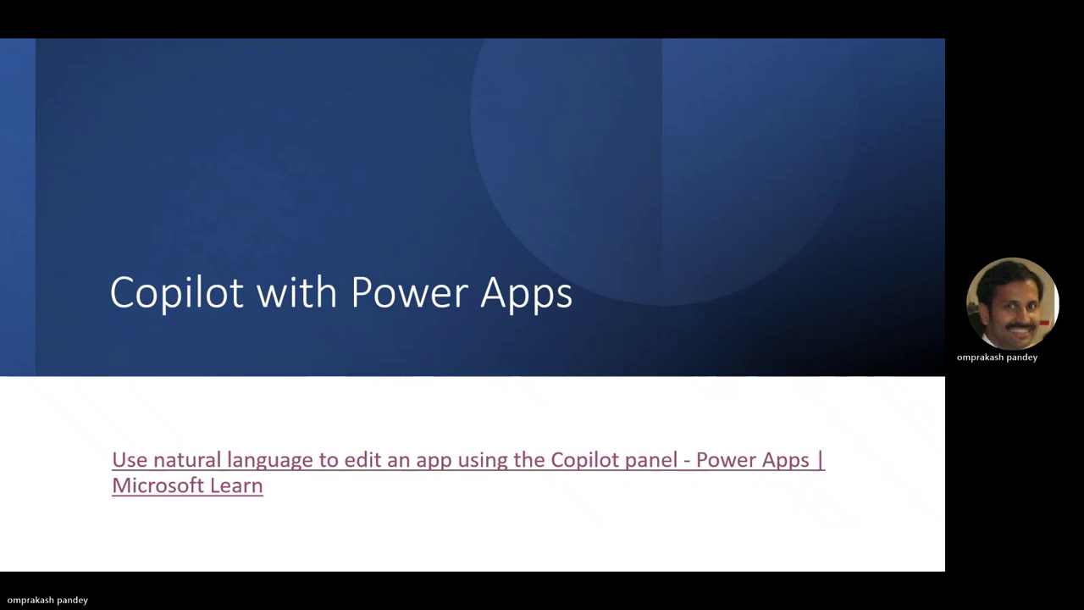
{"action": "key", "text": "Right"}
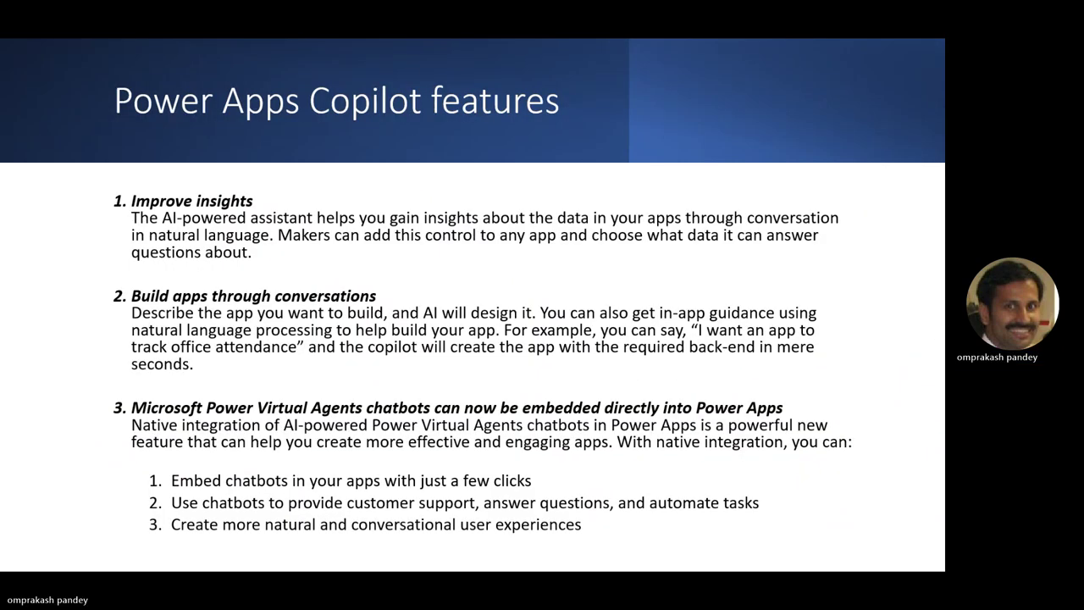
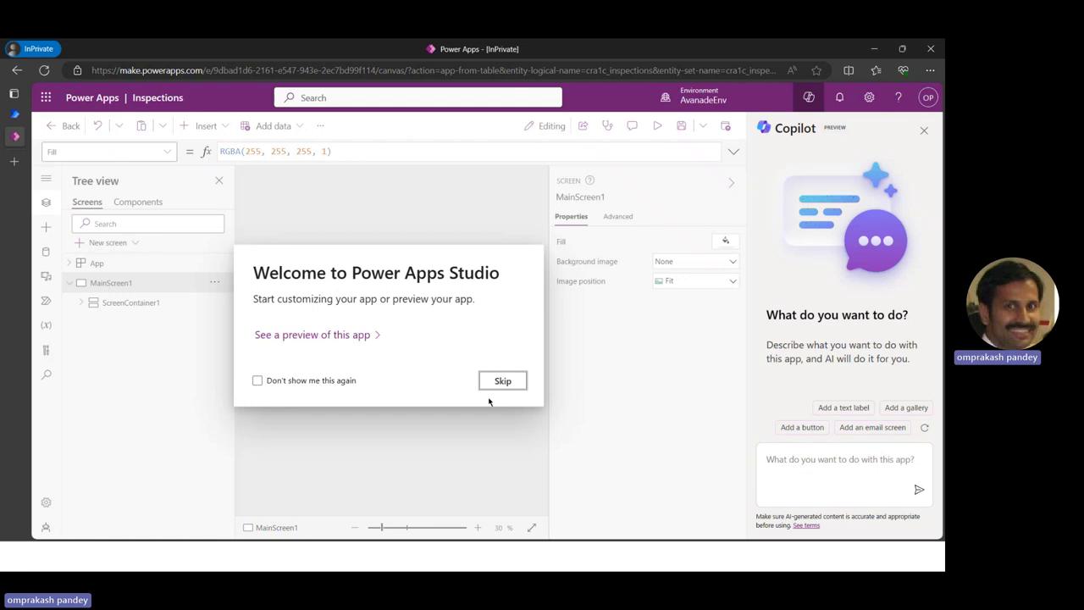
Skip the welcome dialog, have Copilot add Button1, move it to X 1126, Y 670, and save
{"action": "left_click", "coordinate": [498, 386]}
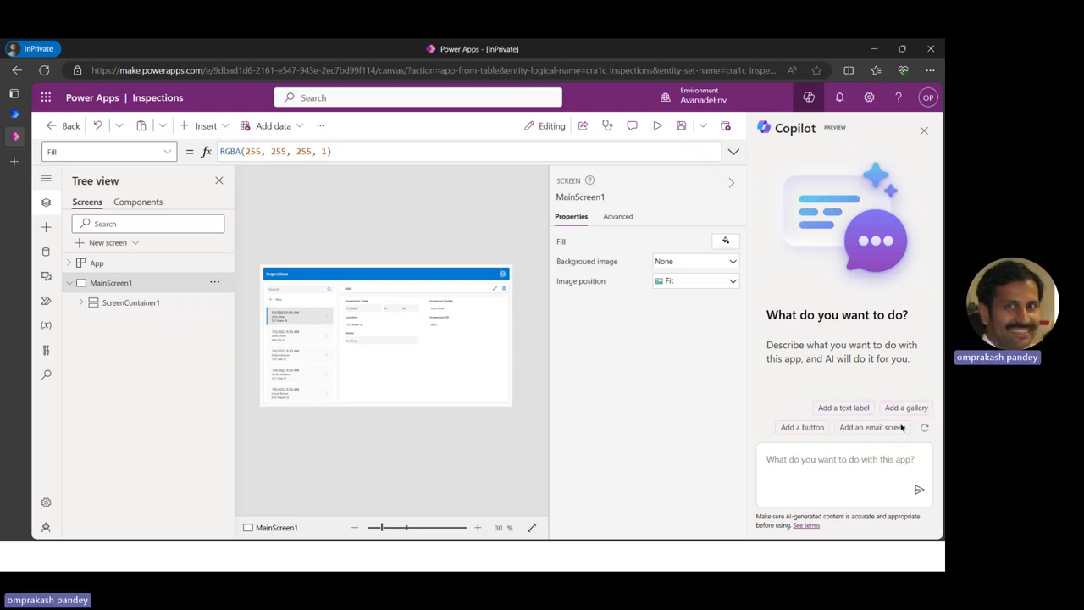
{"action": "left_click", "coordinate": [804, 428]}
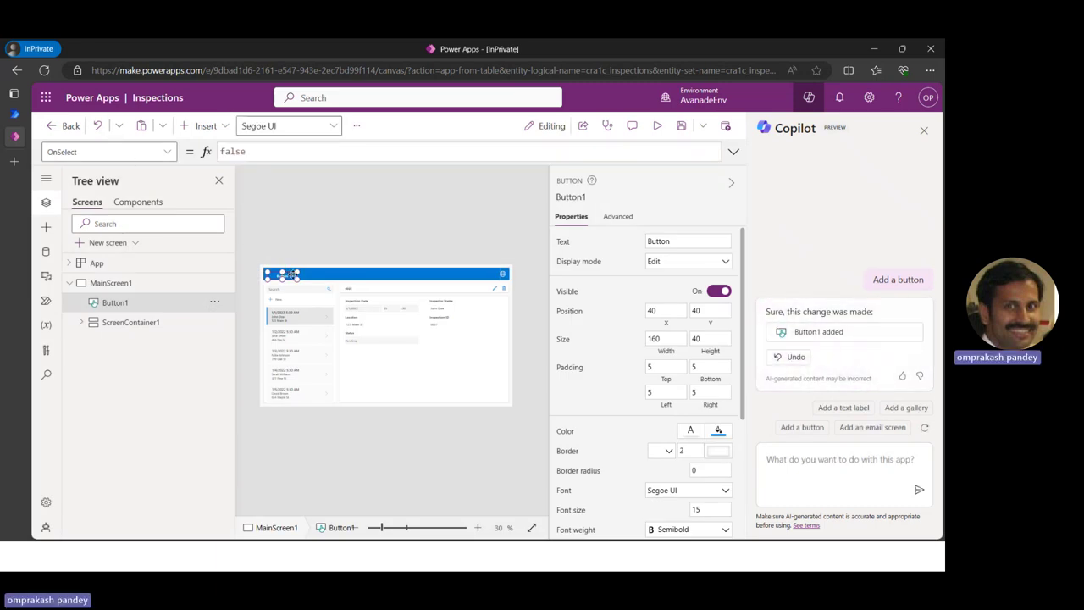
{"action": "left_click_drag", "start_coordinate": [289, 274], "coordinate": [500, 393]}
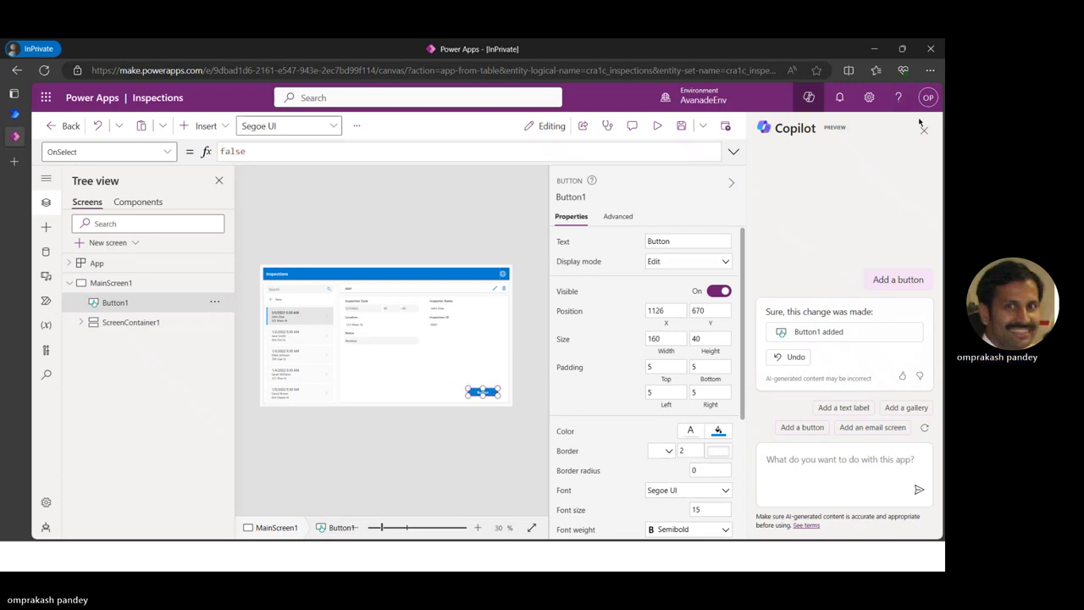
{"action": "left_click", "coordinate": [681, 125]}
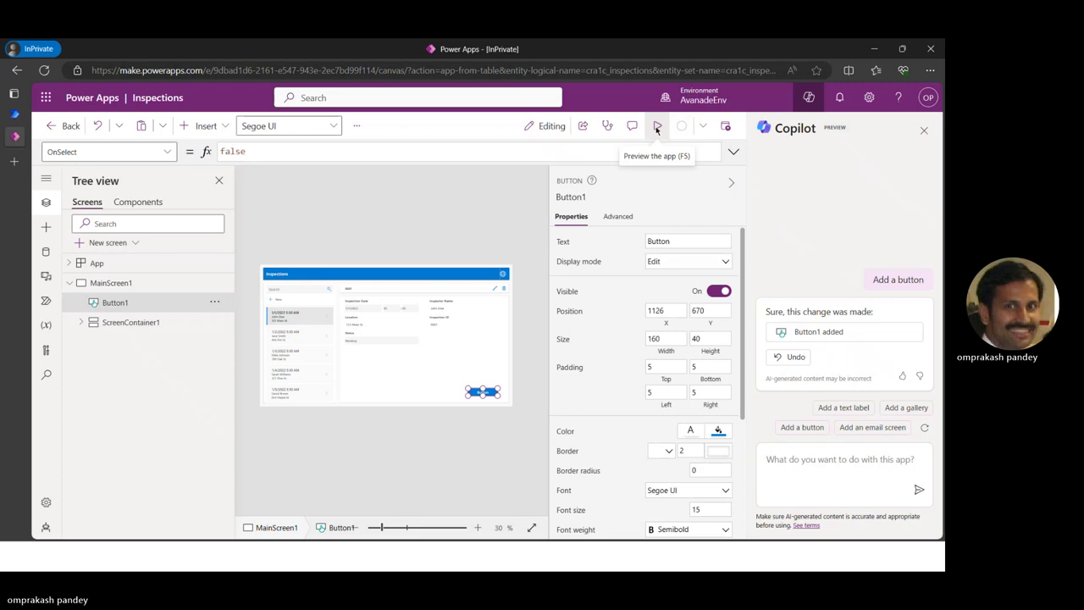
Preview the app, view inspection 0002, and start then cancel a new record
{"action": "left_click", "coordinate": [657, 128]}
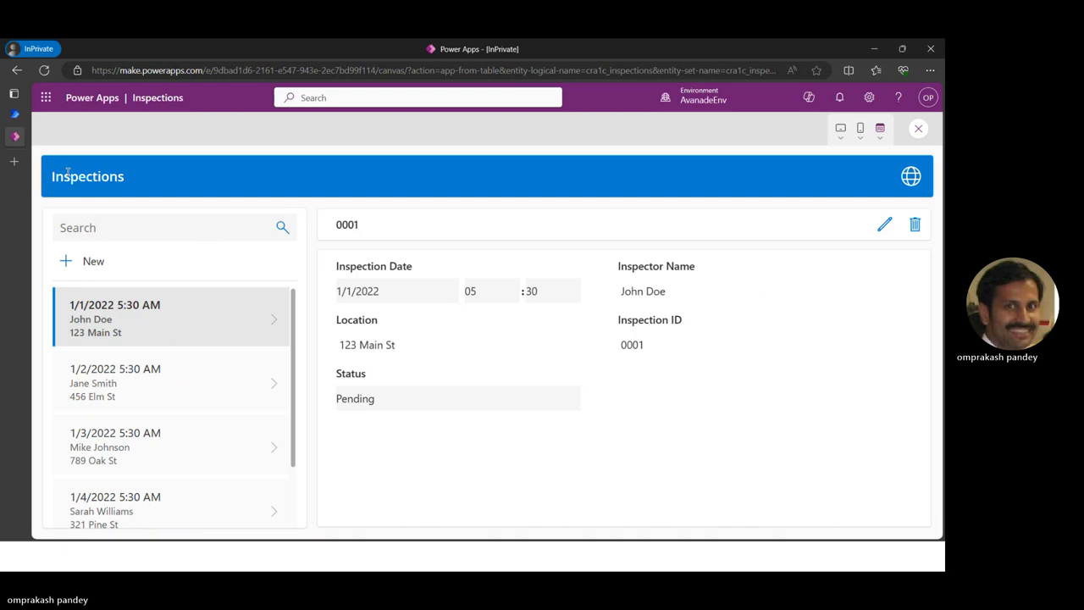
{"action": "left_click", "coordinate": [140, 380]}
{"action": "scroll", "coordinate": [127, 355], "scroll_direction": "down", "scroll_amount": 1}
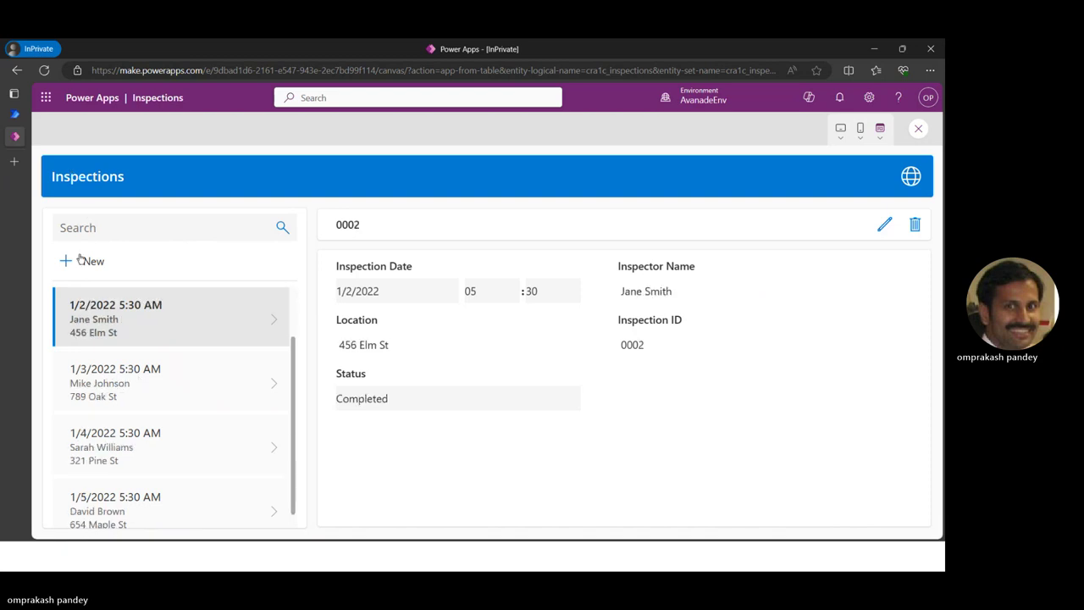
{"action": "left_click", "coordinate": [65, 263]}
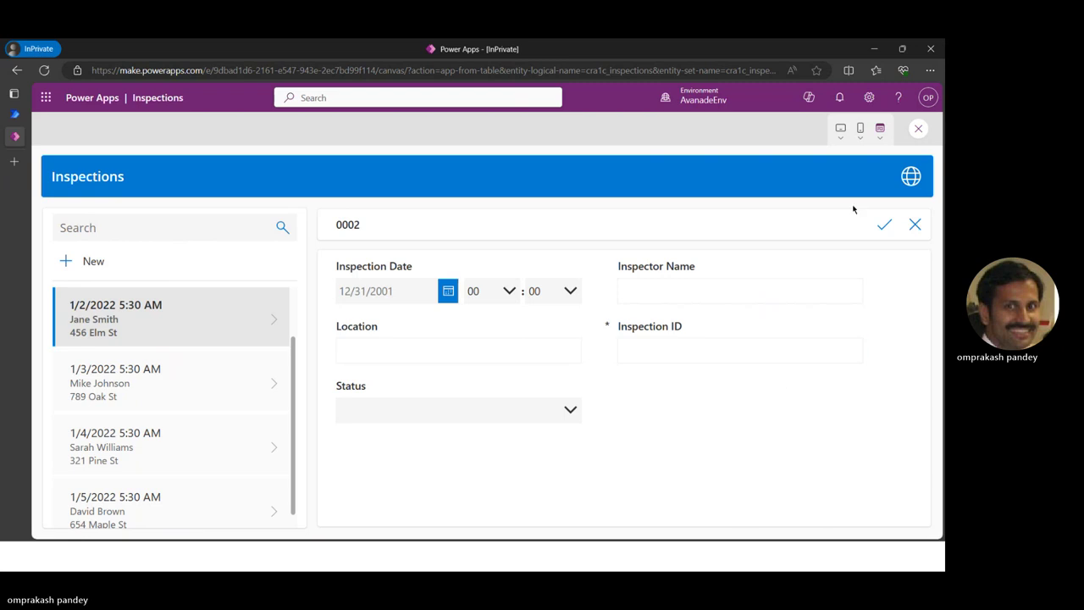
{"action": "left_click", "coordinate": [915, 225]}
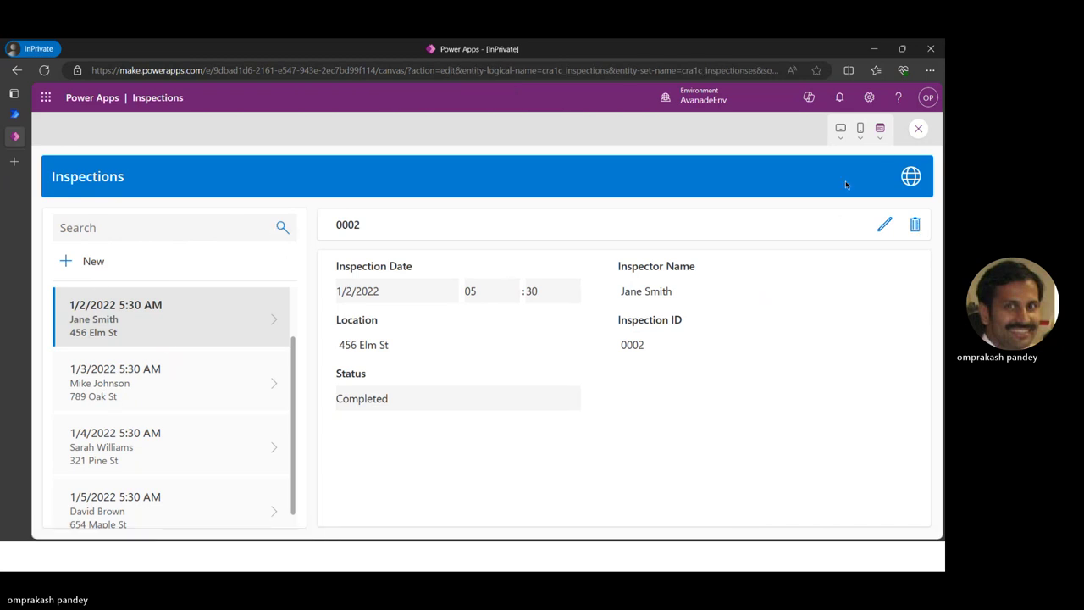
Switch the preview to canvas size, then close the preview
{"action": "left_click", "coordinate": [881, 130]}
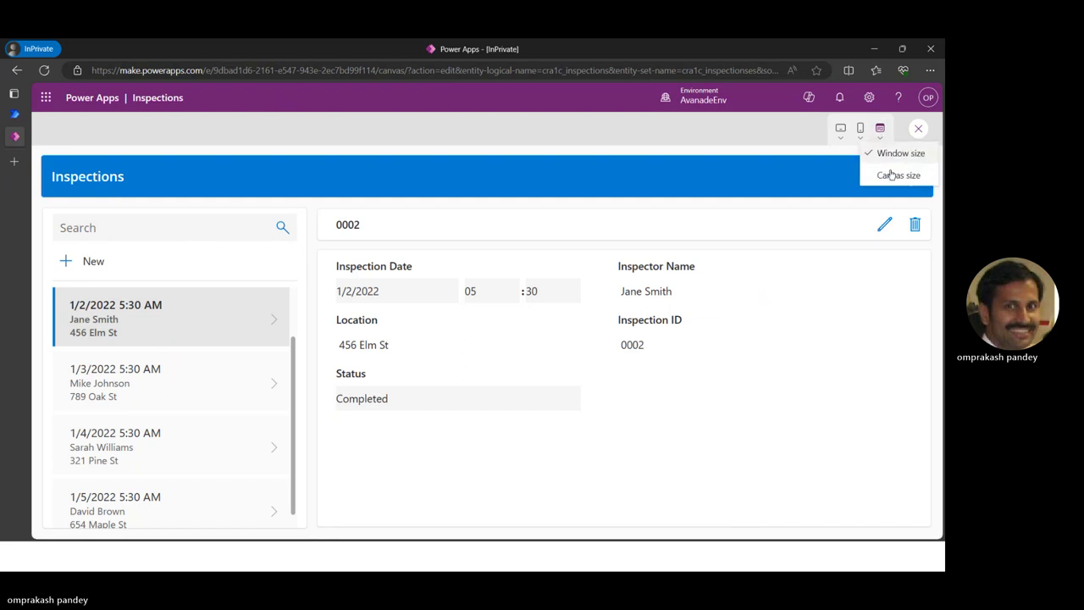
{"action": "left_click", "coordinate": [891, 175]}
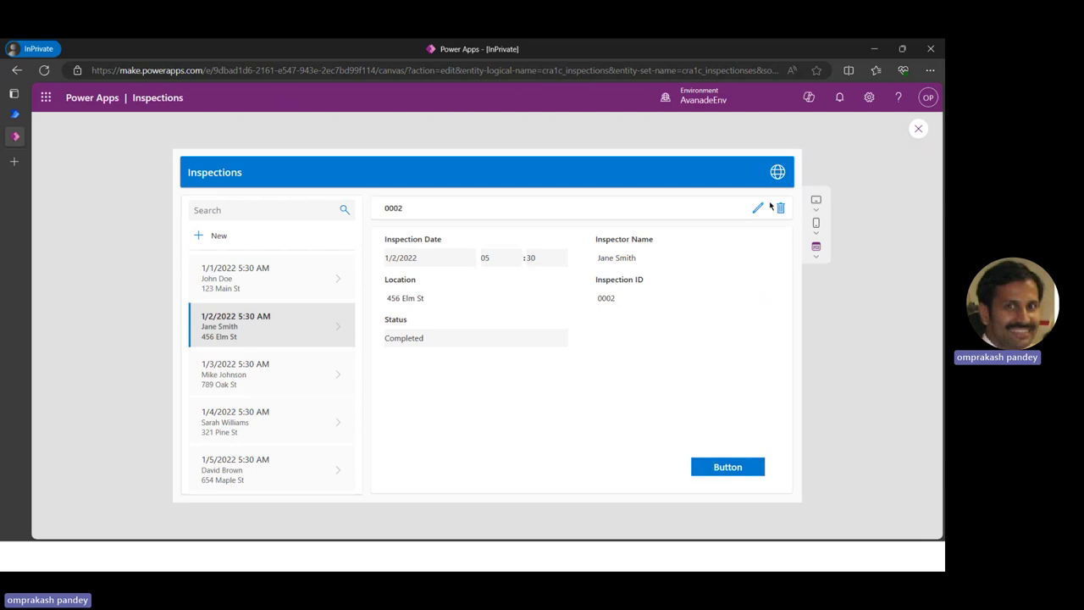
{"action": "left_click", "coordinate": [918, 130]}
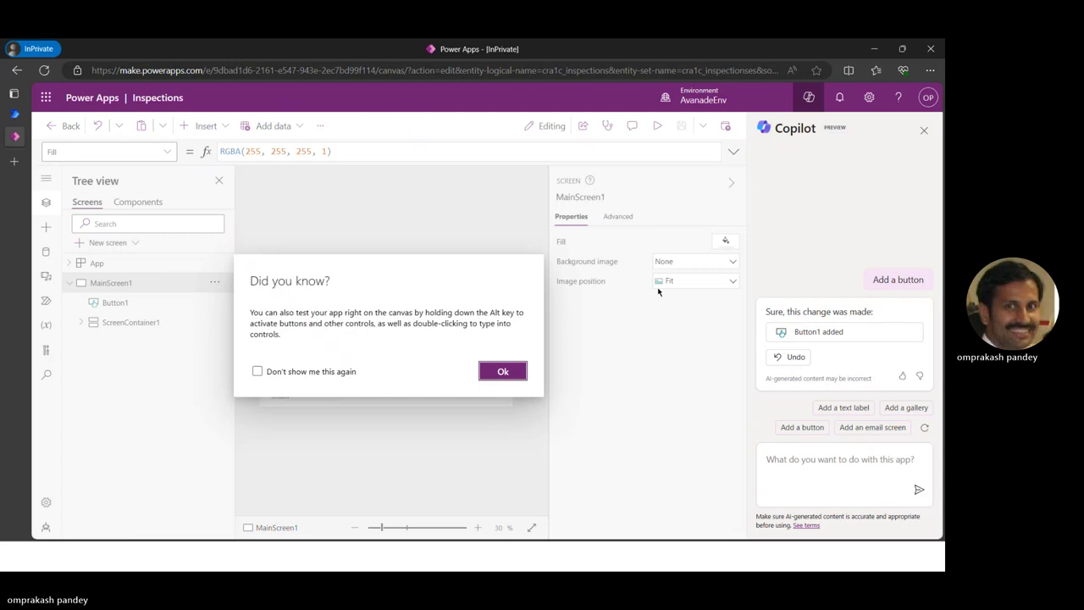
Inspect ScreenContainer1's TableNameContainer1 and BodyContainer1 children in Tree view, then add a blank Screen1
{"action": "left_click", "coordinate": [503, 371]}
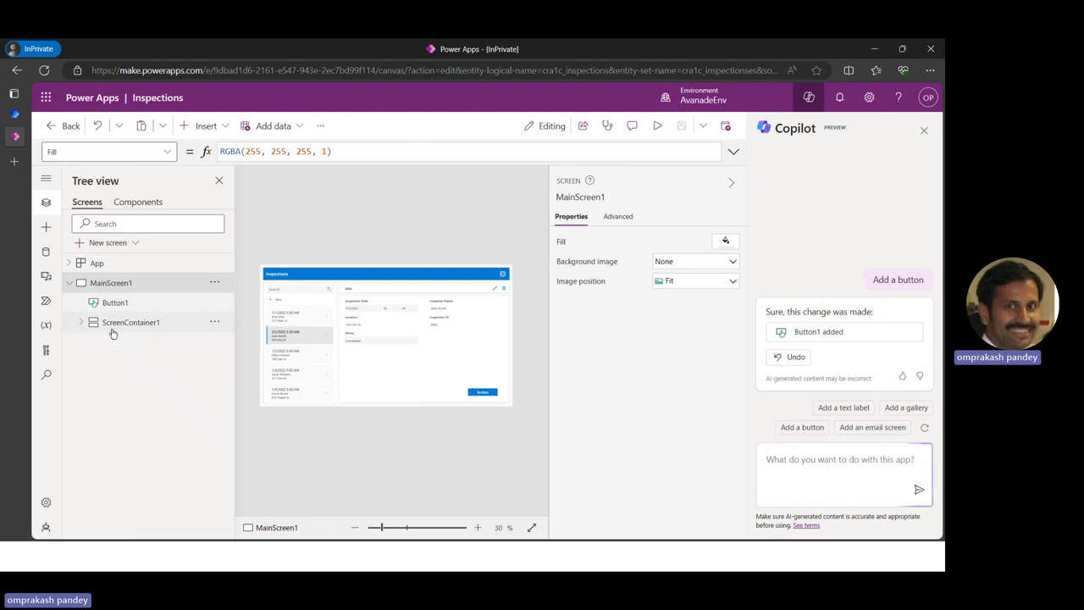
{"action": "left_click", "coordinate": [80, 322]}
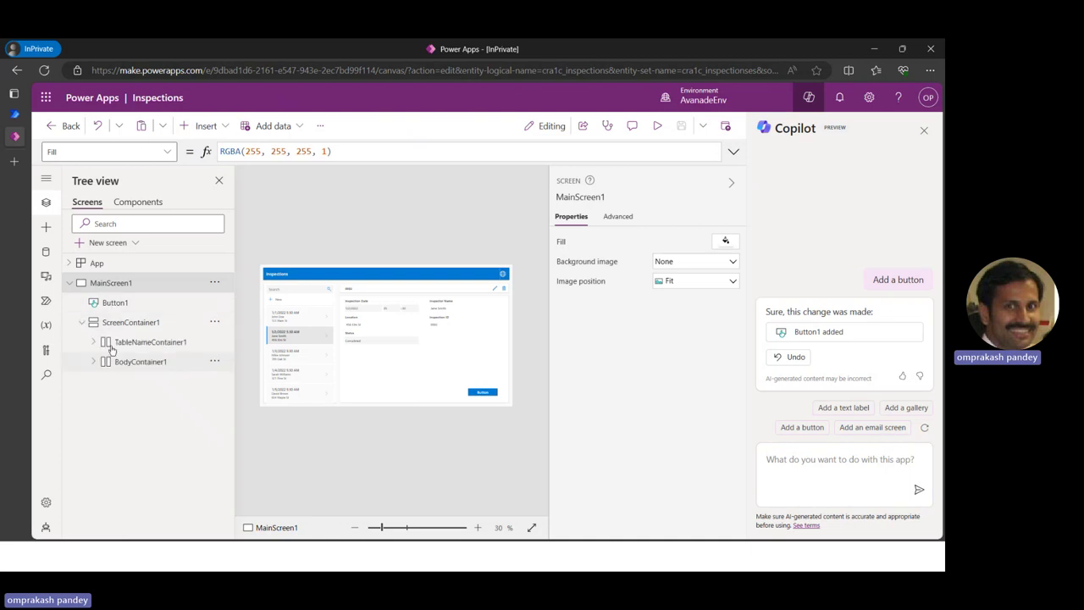
{"action": "left_click", "coordinate": [94, 341]}
{"action": "left_click", "coordinate": [161, 364]}
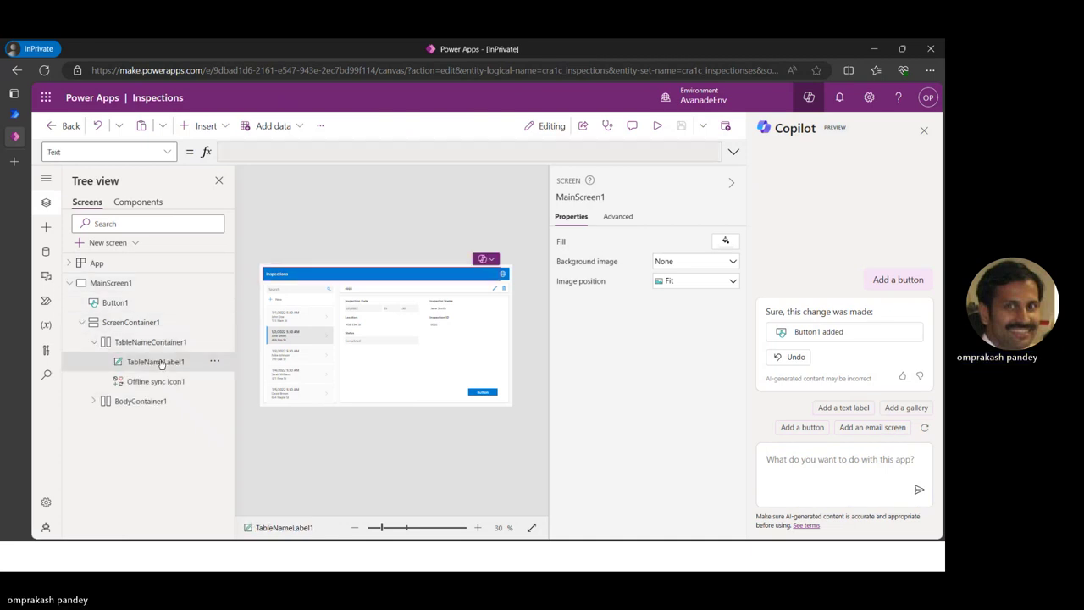
{"action": "left_click", "coordinate": [149, 383]}
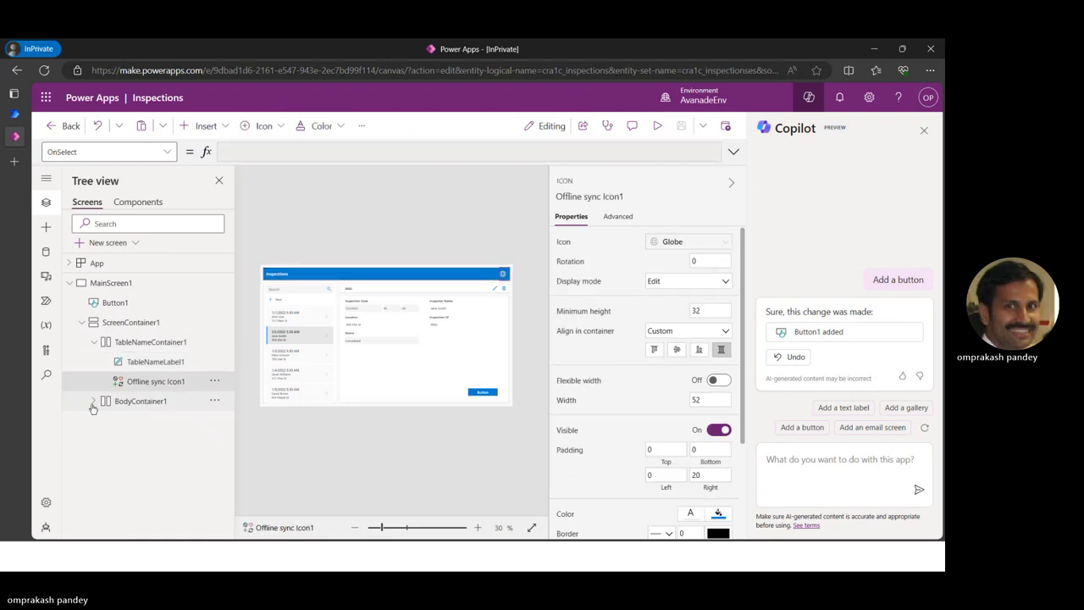
{"action": "left_click", "coordinate": [93, 400]}
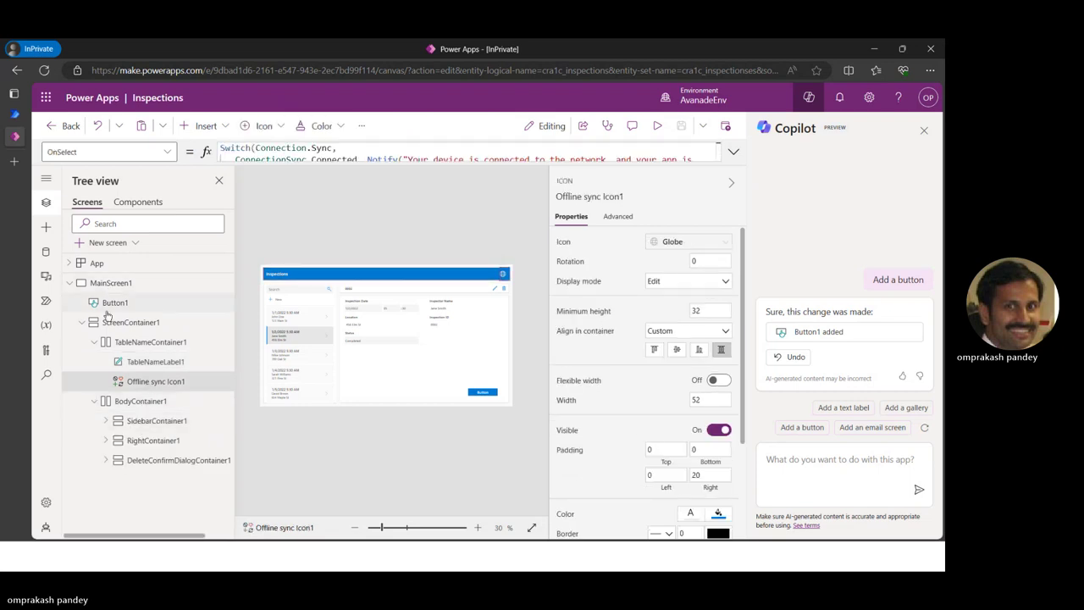
{"action": "left_click", "coordinate": [81, 321]}
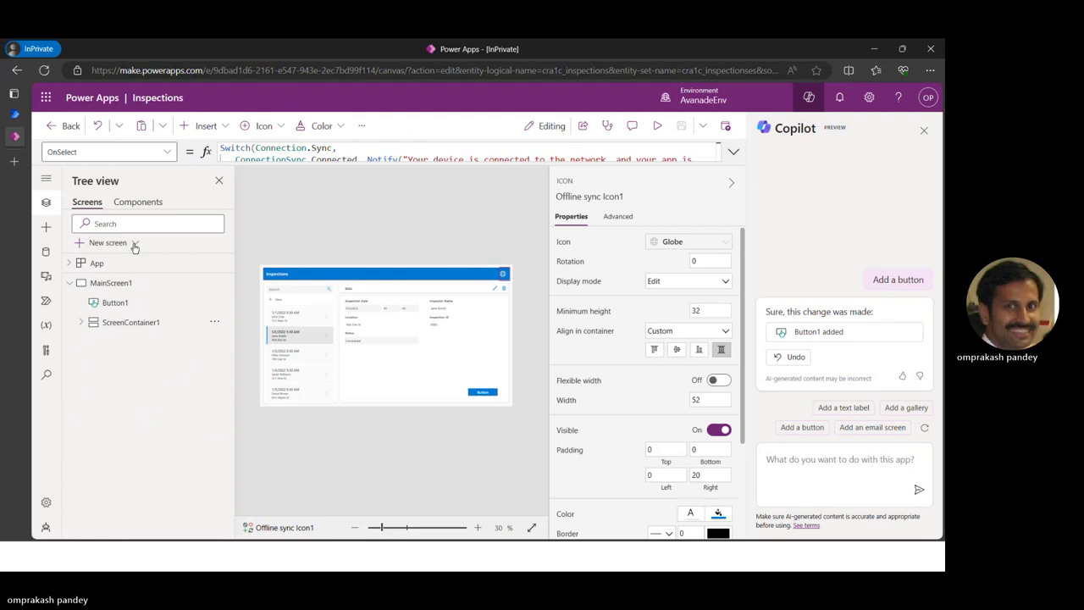
{"action": "left_click", "coordinate": [133, 244]}
{"action": "left_click", "coordinate": [124, 347]}
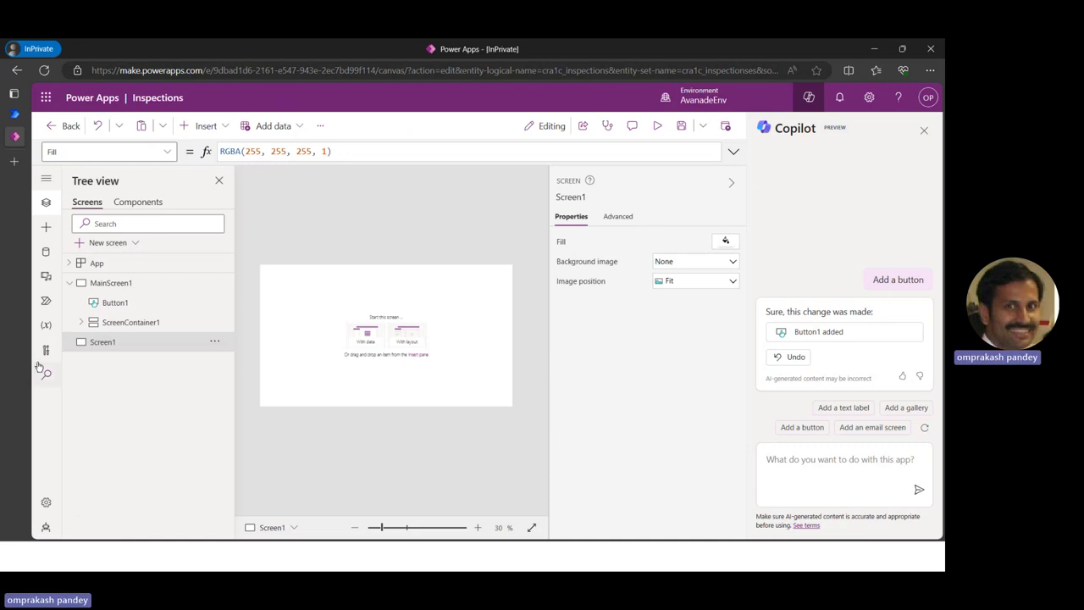
Insert a Copilot (preview) control on Screen1, bind it to Inspections, and preview it
{"action": "left_click", "coordinate": [207, 126]}
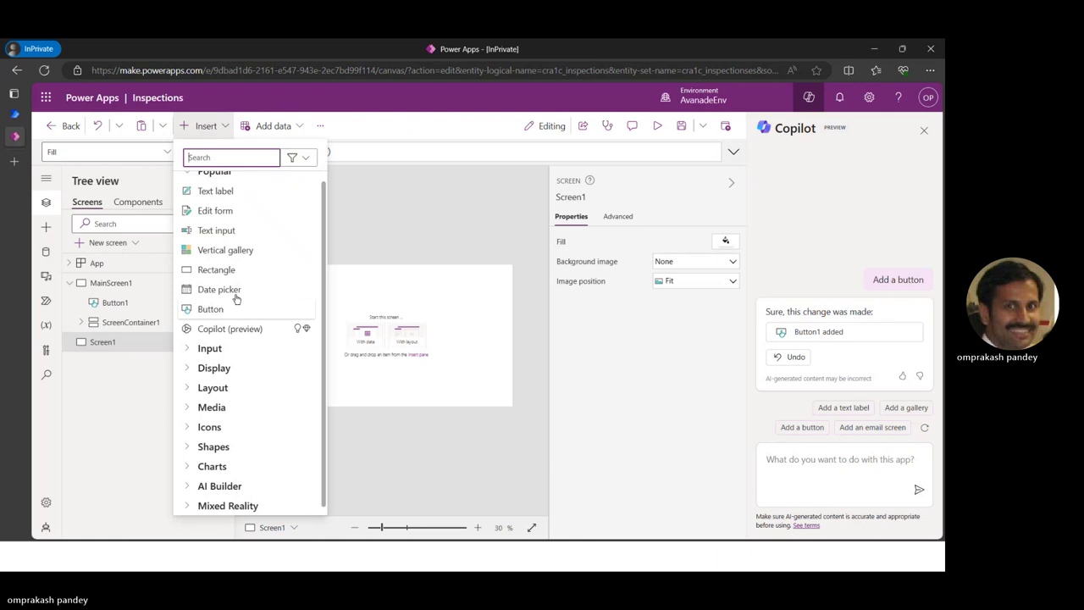
{"action": "scroll", "coordinate": [246, 221], "scroll_direction": "up", "scroll_amount": 1}
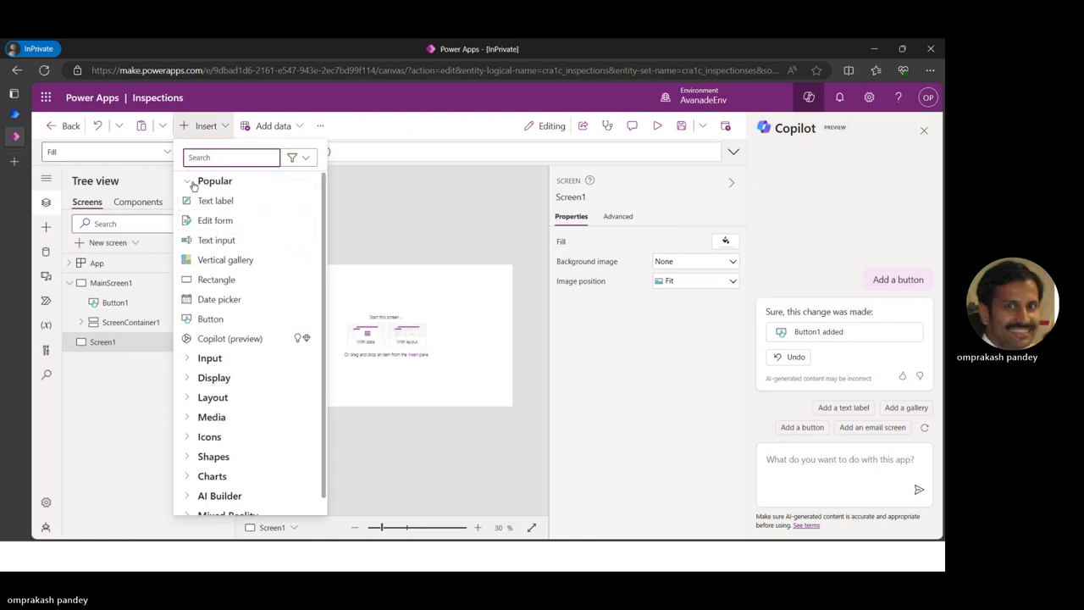
{"action": "left_click", "coordinate": [193, 184]}
{"action": "left_click", "coordinate": [191, 184]}
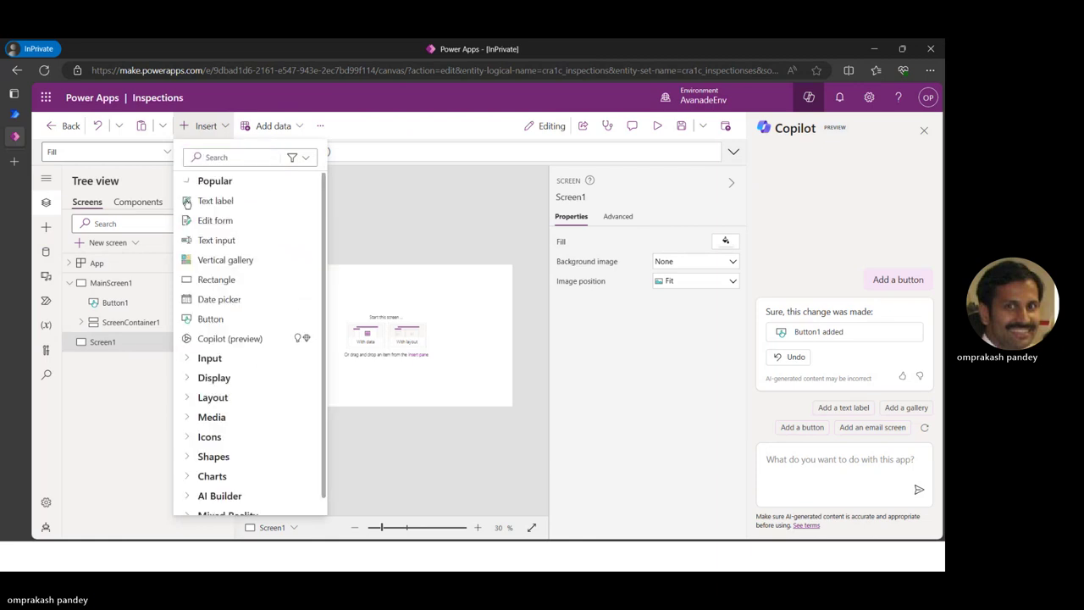
{"action": "left_click", "coordinate": [223, 338]}
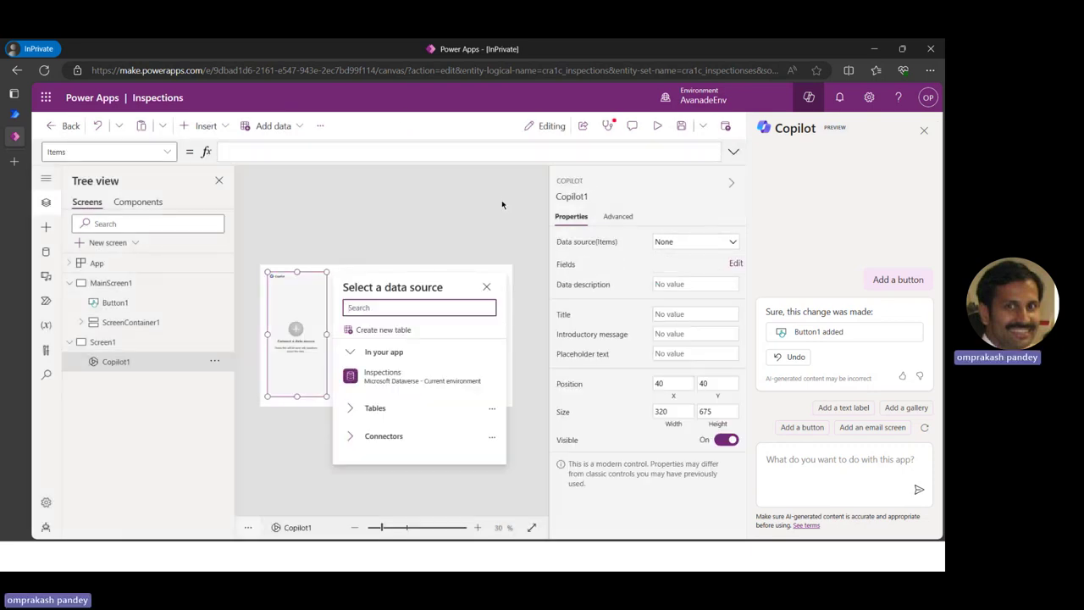
{"action": "left_click", "coordinate": [408, 380]}
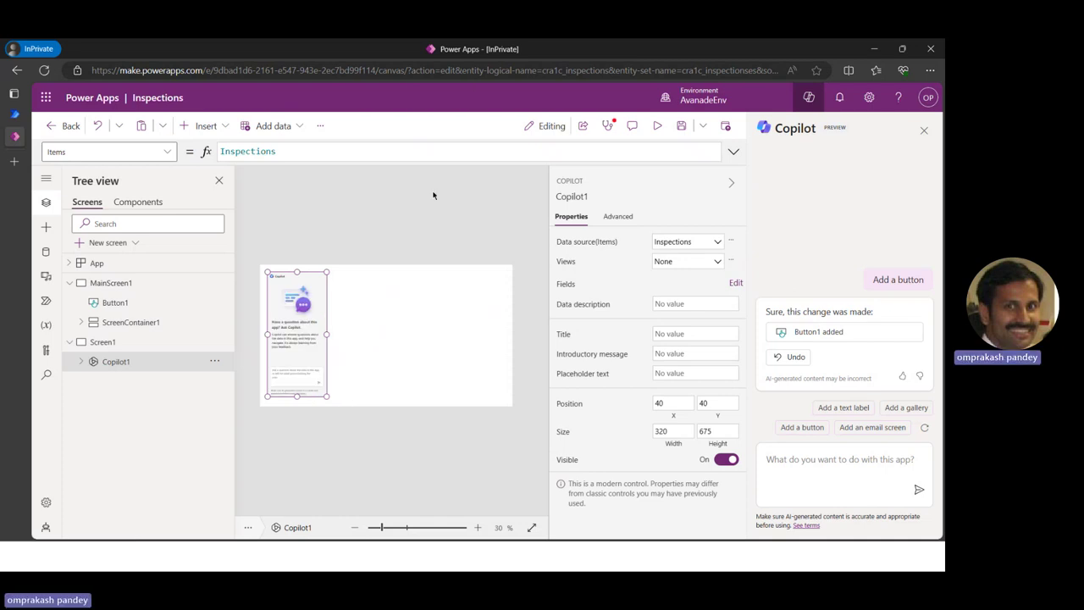
{"action": "left_click", "coordinate": [658, 127]}
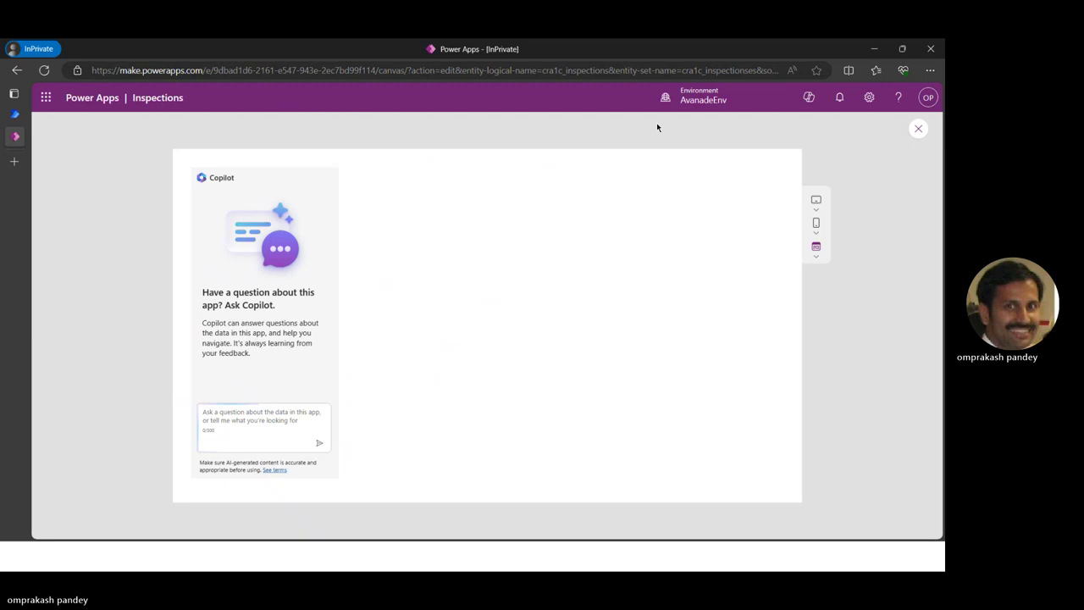
Ask the Copilot control about the inspection list and an inspector's name
{"action": "left_click", "coordinate": [244, 418]}
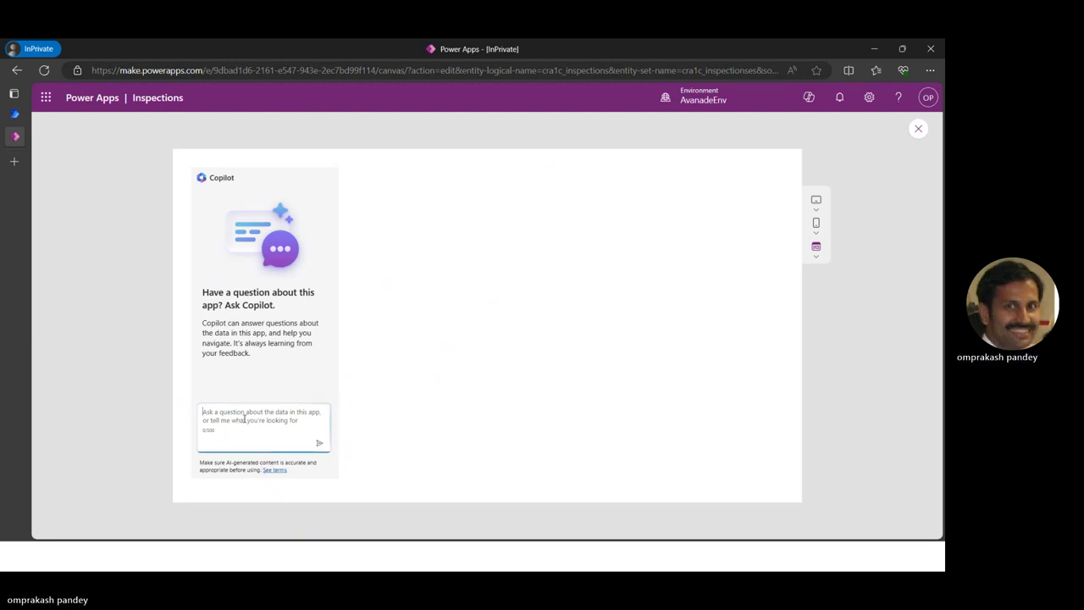
{"action": "type", "text": "Inspection lis"}
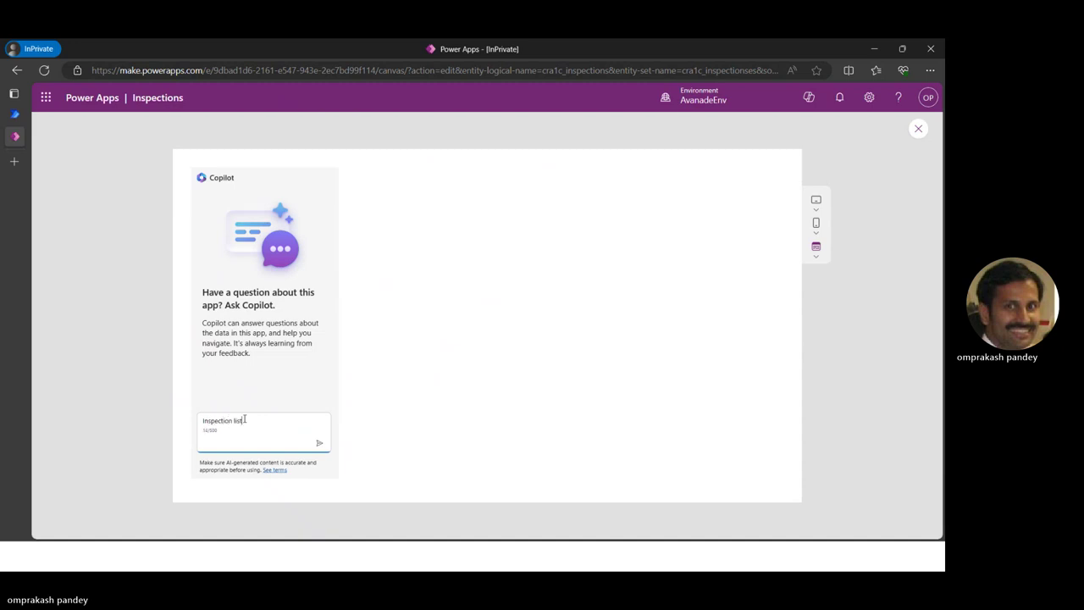
{"action": "key", "text": "Return"}
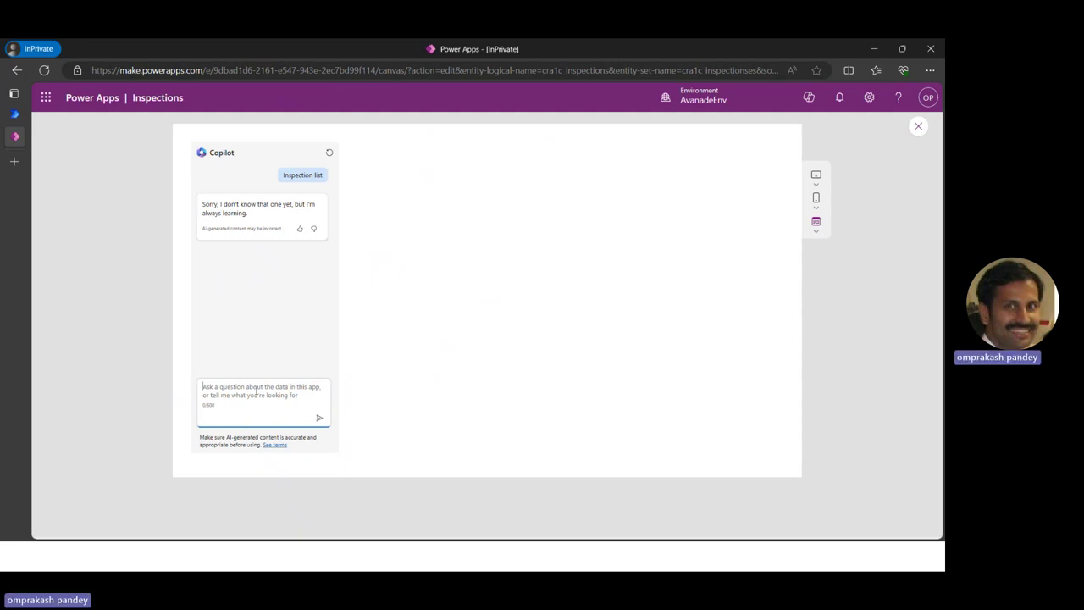
{"action": "type", "text": "i"}
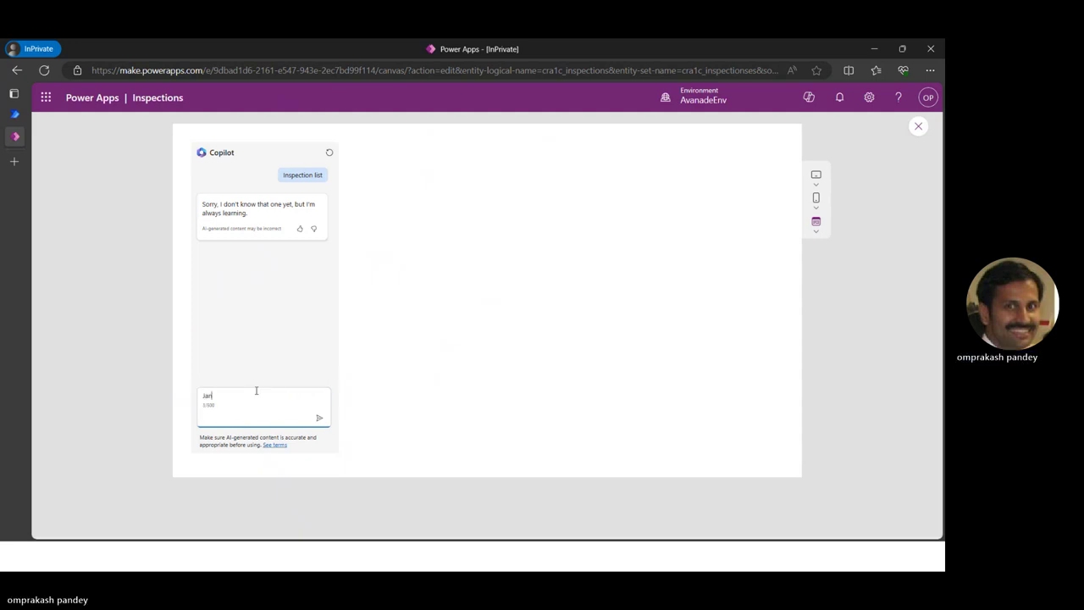
{"action": "key", "text": "Return"}
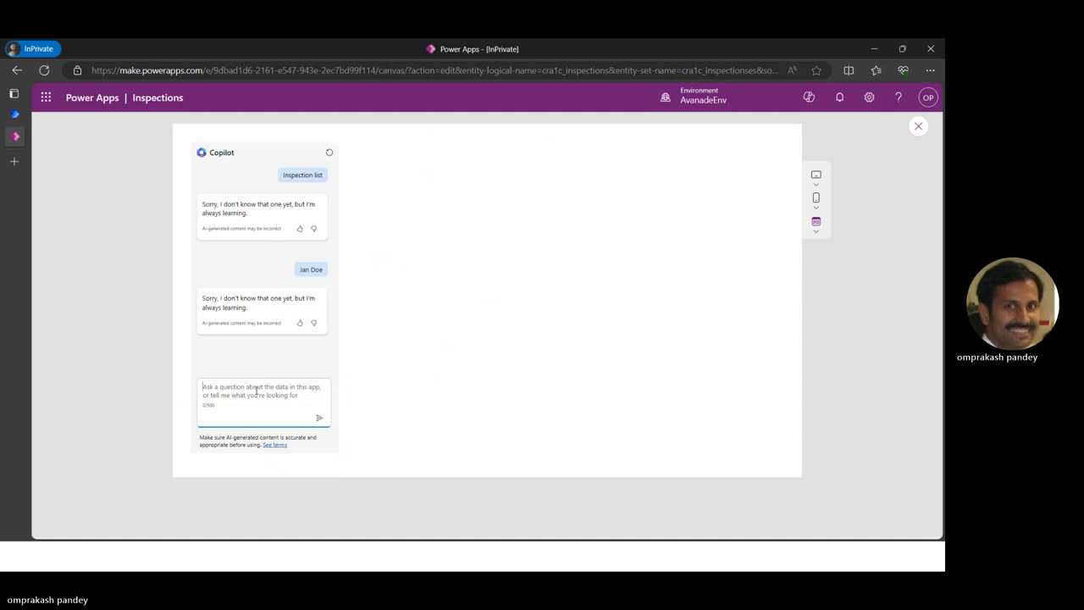
Ask Copilot to 'check quantity of product', then close the preview
{"action": "type", "text": "ck quantity of"}
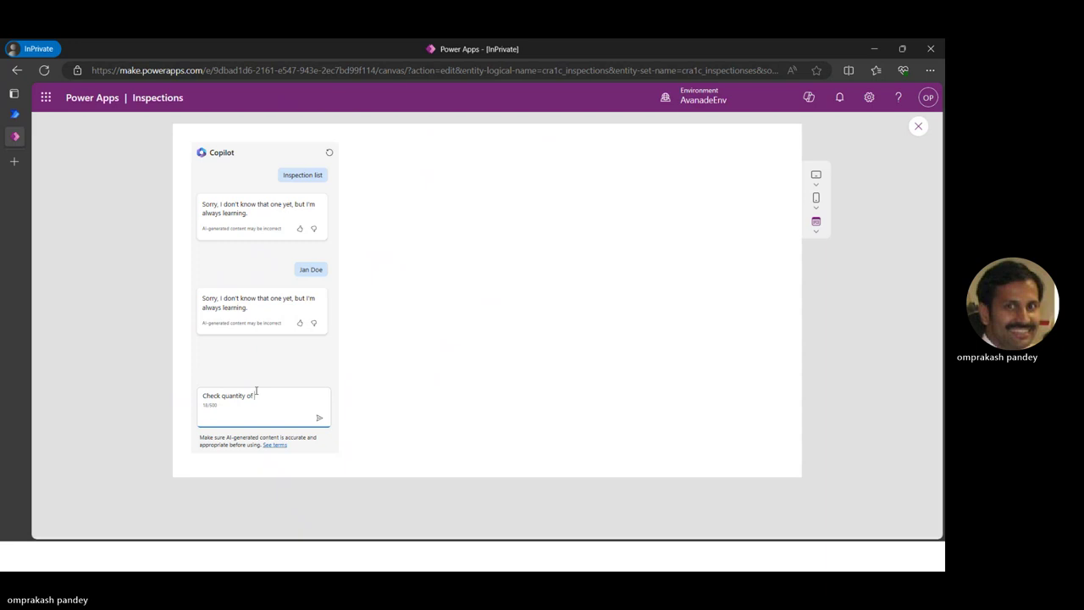
{"action": "type", "text": "heck quantity of product"}
{"action": "key", "text": "Return"}
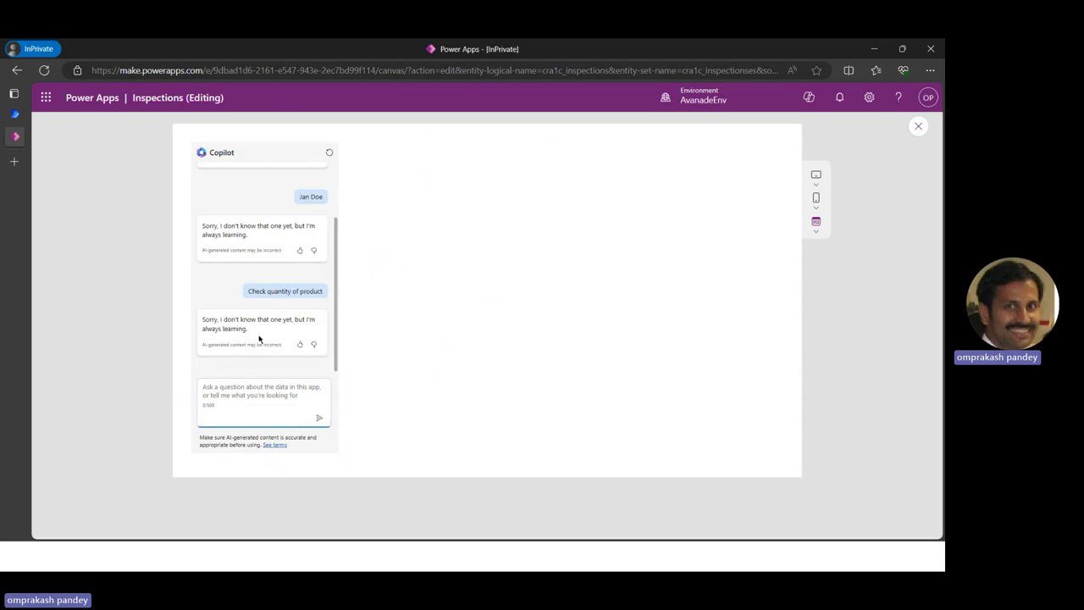
{"action": "scroll", "coordinate": [259, 338], "scroll_direction": "up", "scroll_amount": 2}
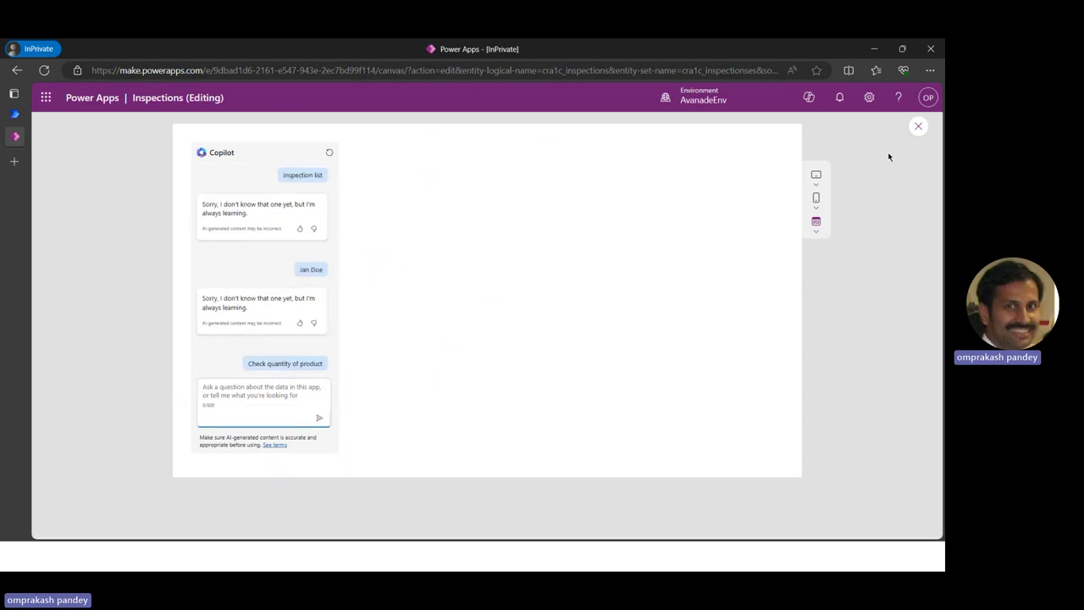
{"action": "left_click", "coordinate": [919, 127]}
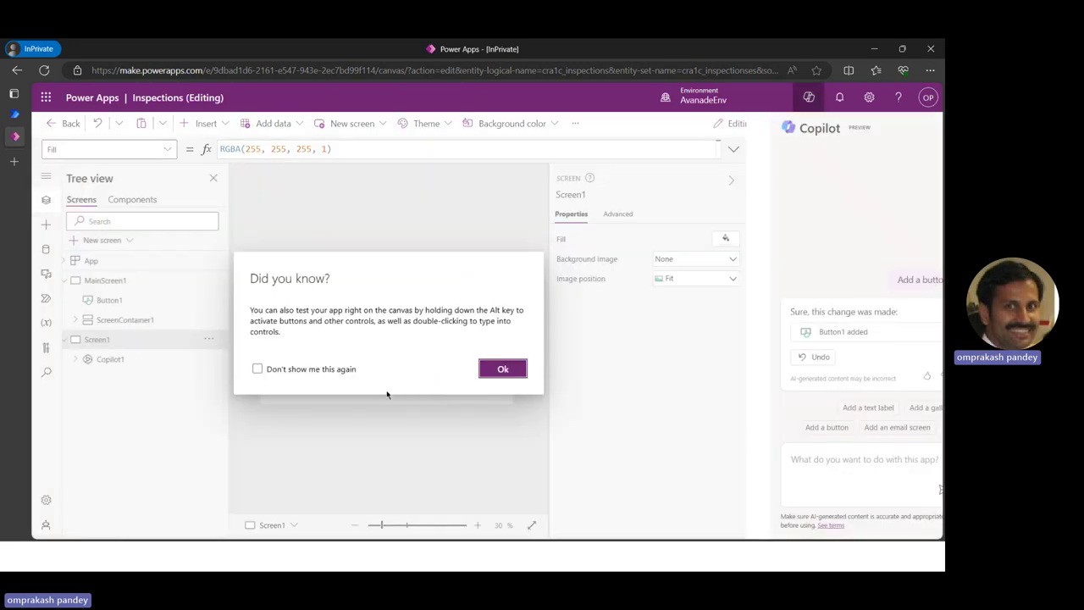
Select Copilot1, check its data views, and open its Fields list for editing
{"action": "left_click", "coordinate": [502, 368]}
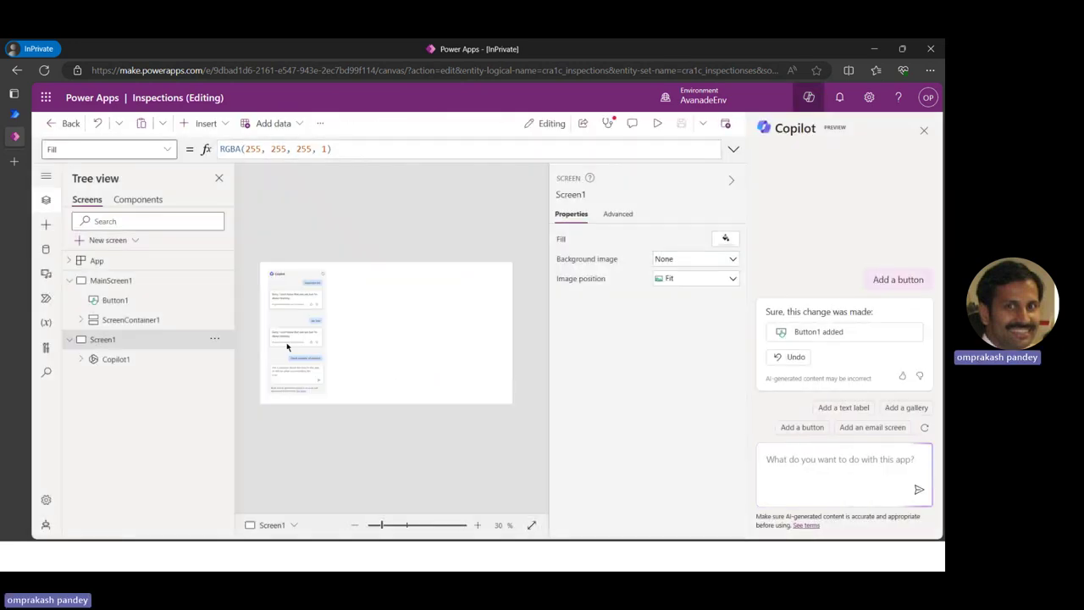
{"action": "left_click", "coordinate": [114, 359]}
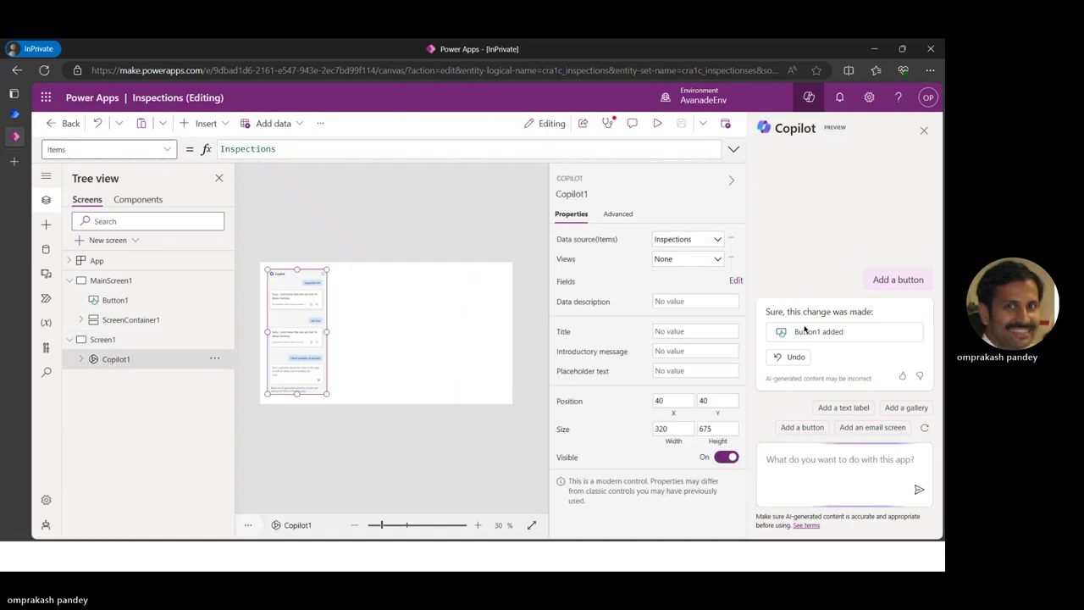
{"action": "left_click", "coordinate": [718, 260]}
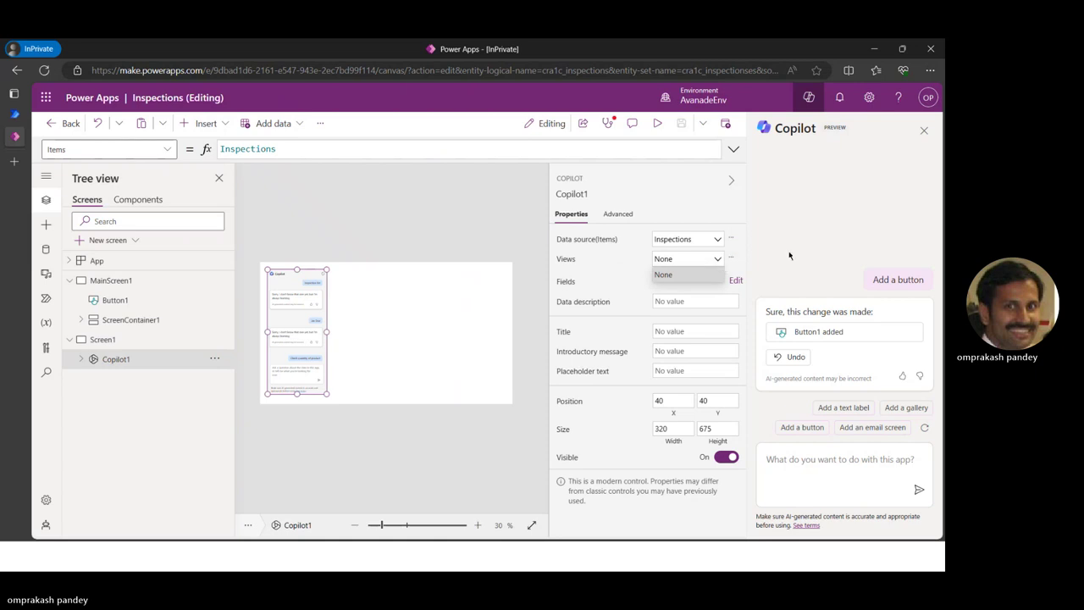
{"action": "left_click", "coordinate": [735, 280]}
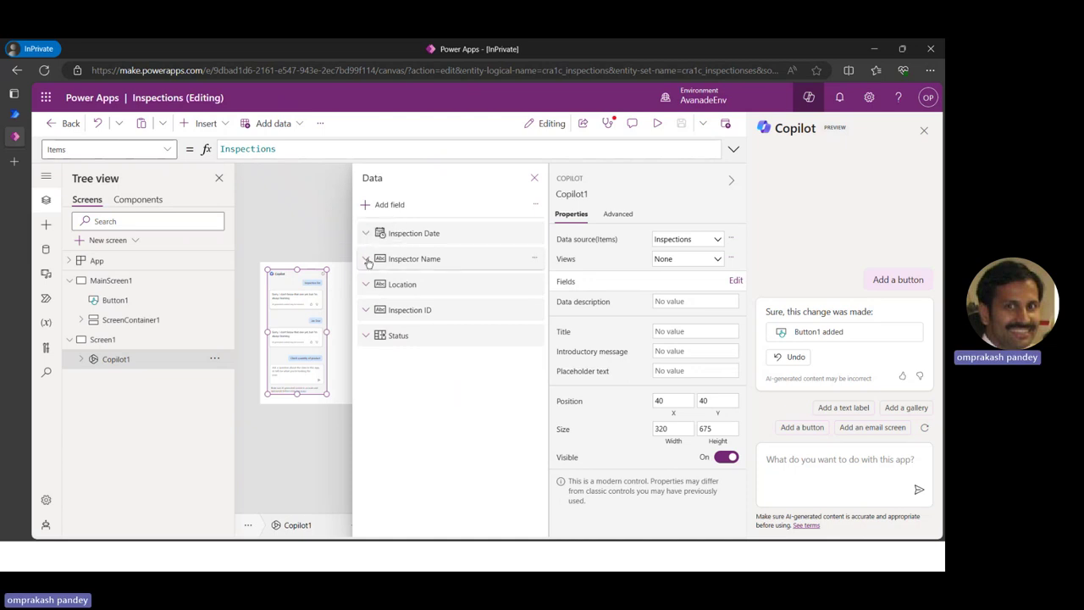
Review the Inspector Name and Location field details, then close the Data panel
{"action": "left_click", "coordinate": [367, 259]}
{"action": "left_click", "coordinate": [368, 263]}
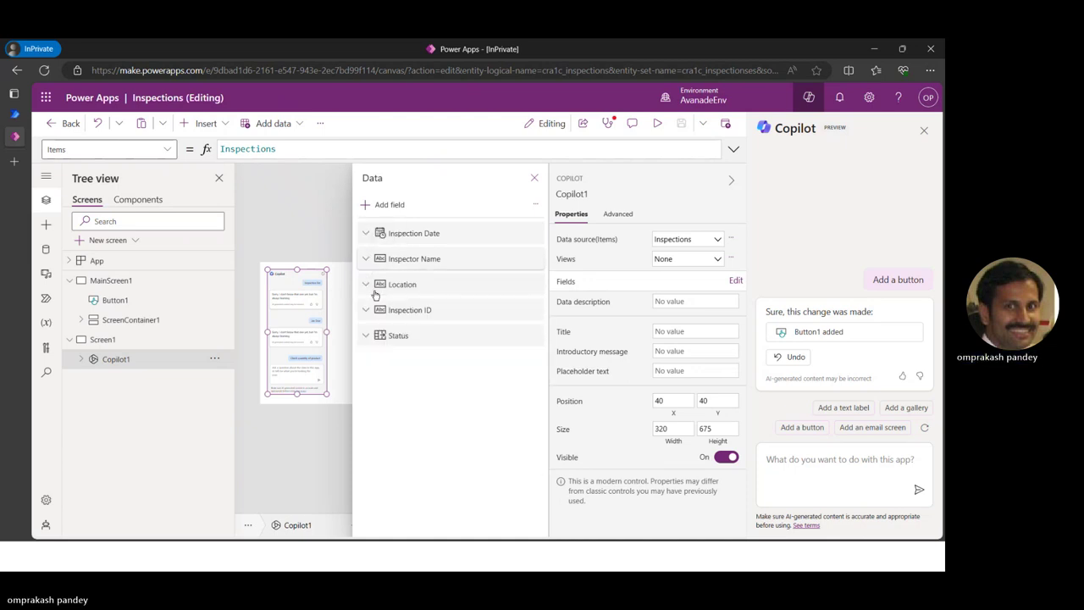
{"action": "left_click", "coordinate": [367, 286]}
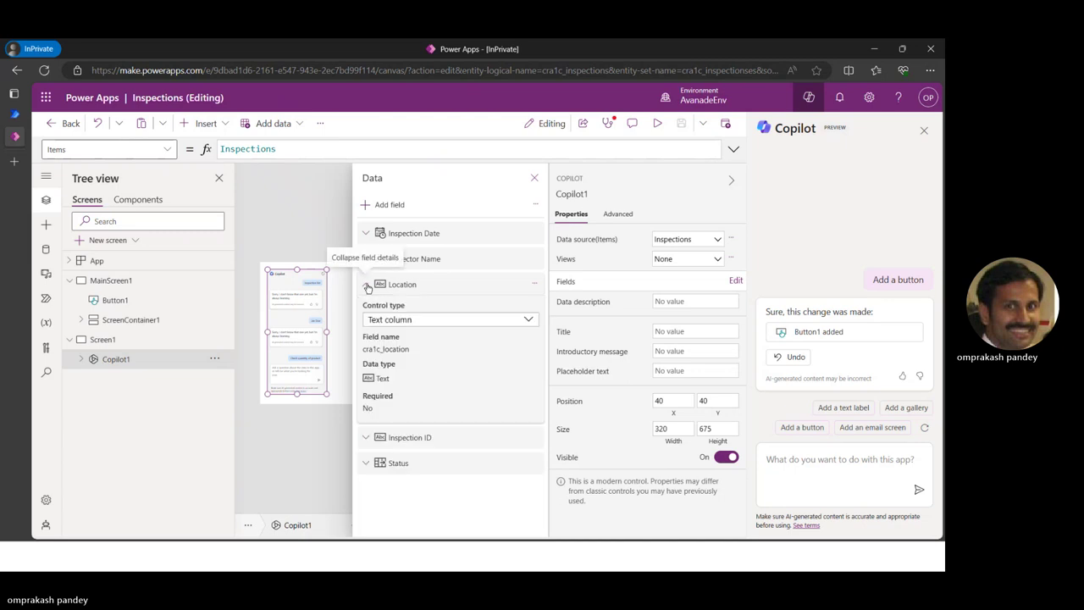
{"action": "left_click", "coordinate": [367, 287]}
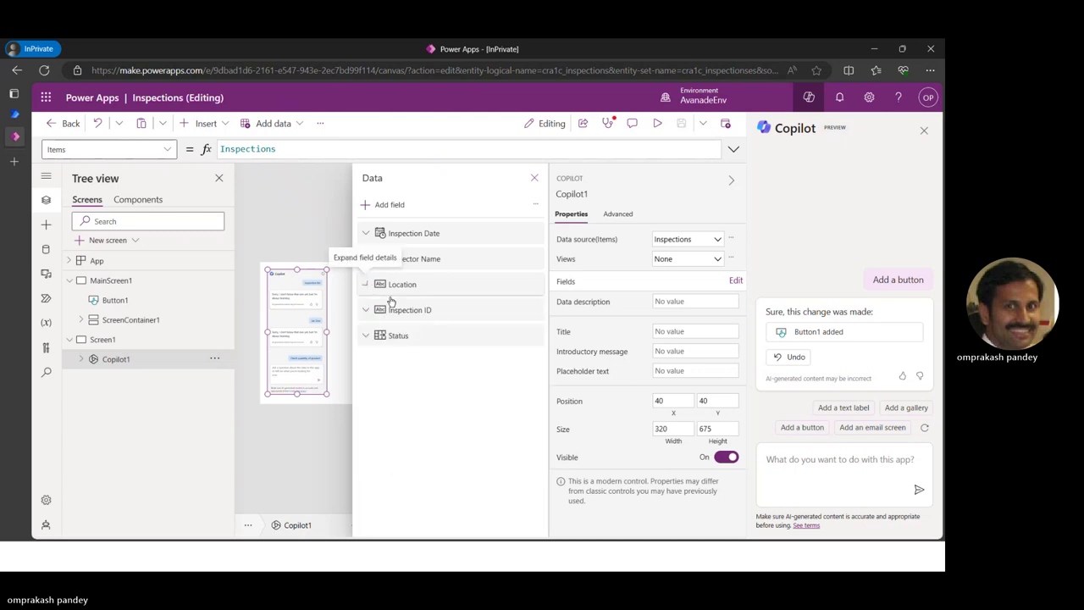
{"action": "left_click", "coordinate": [534, 178]}
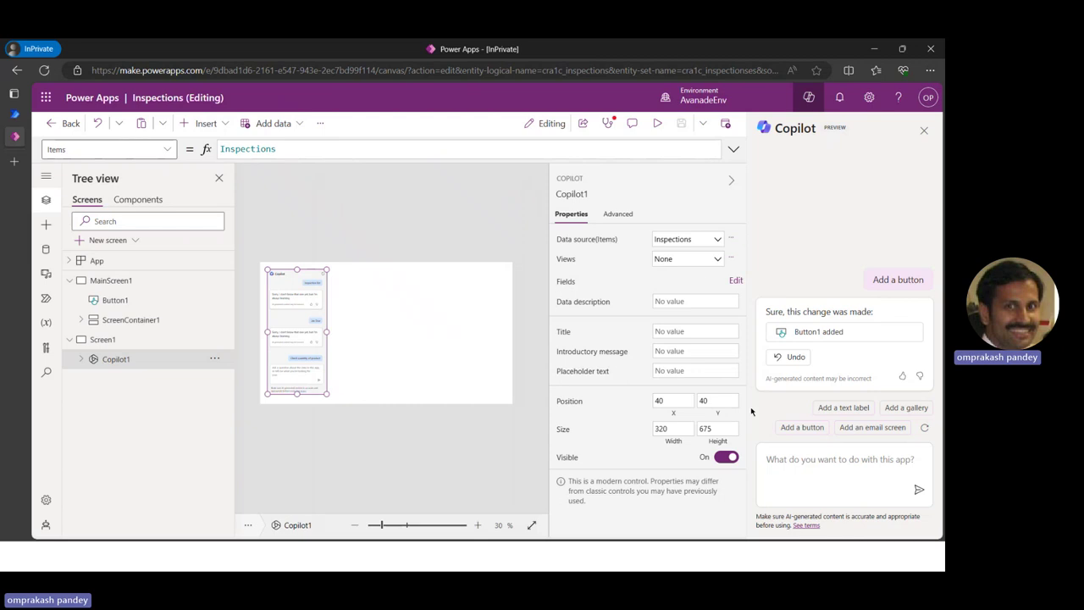
Toggle the properties panel and minimize the browser to reveal the Demo slide
{"action": "left_click", "coordinate": [729, 179]}
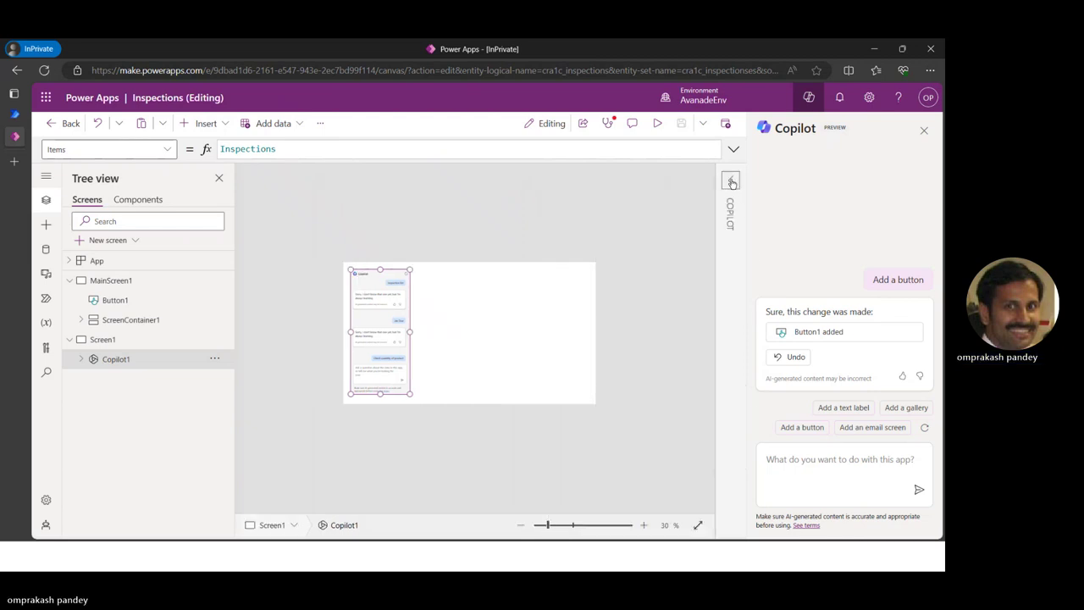
{"action": "left_click", "coordinate": [731, 182]}
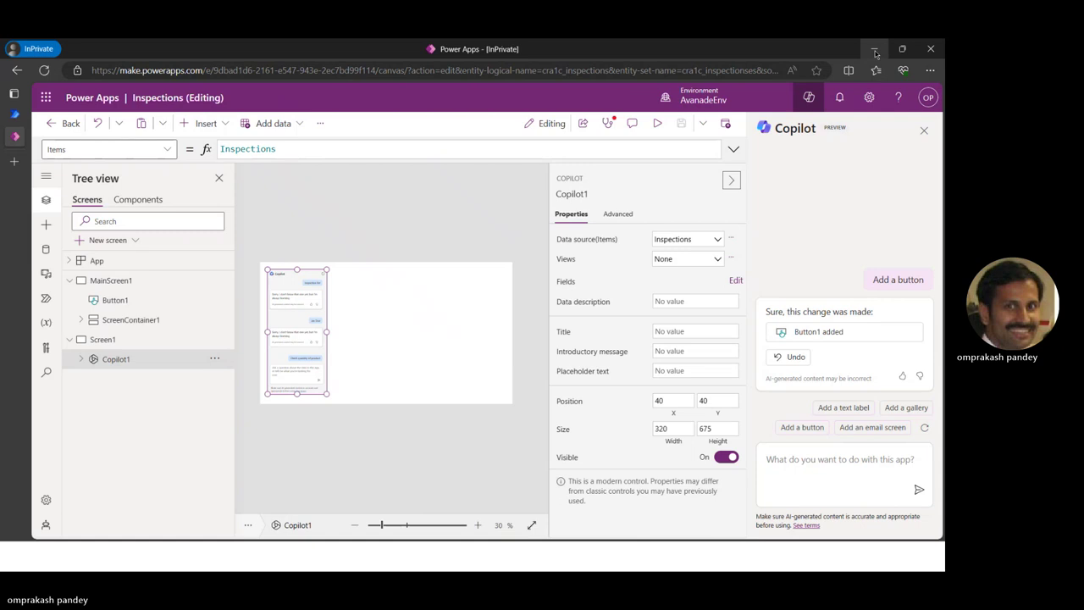
{"action": "left_click", "coordinate": [875, 52]}
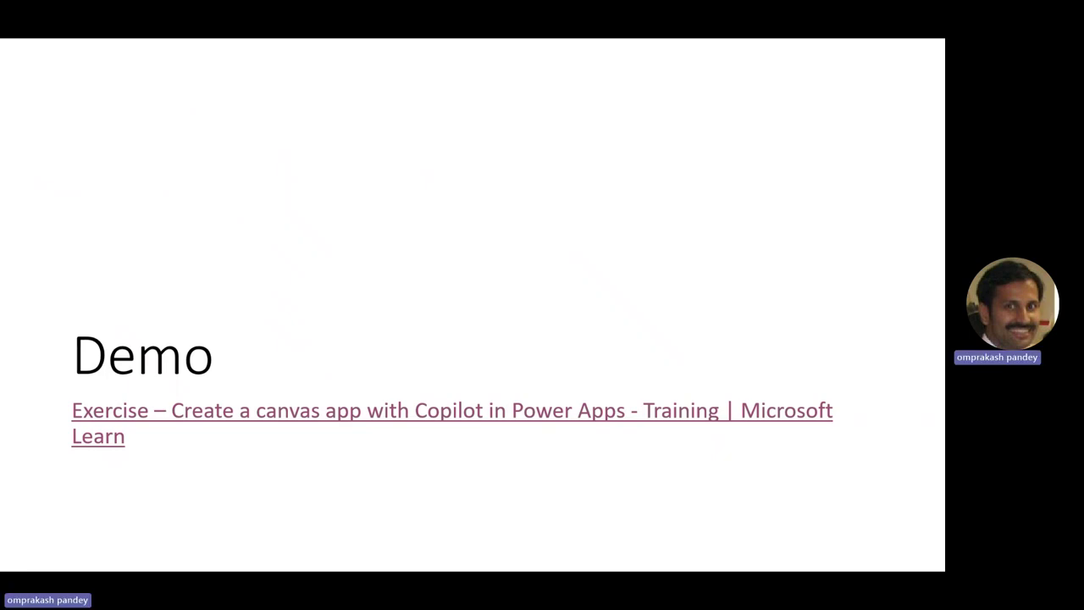
Switch to the Microsoft Learn window and close the Copilot panel article tab
{"action": "key", "text": "alt+Tab"}
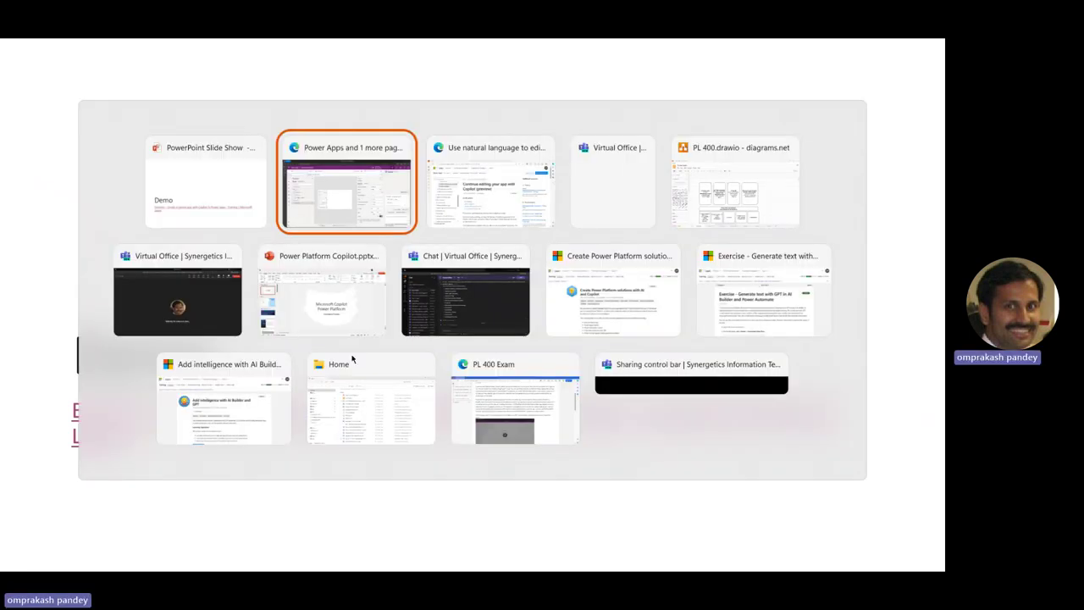
{"action": "key", "text": "alt+Tab"}
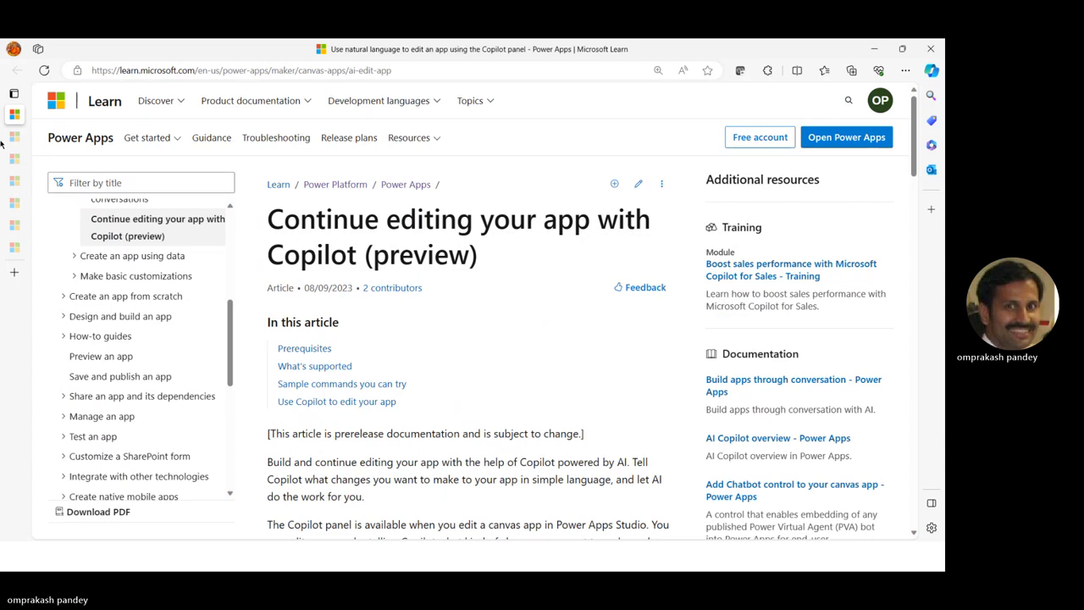
{"action": "mouse_move", "coordinate": [16, 113]}
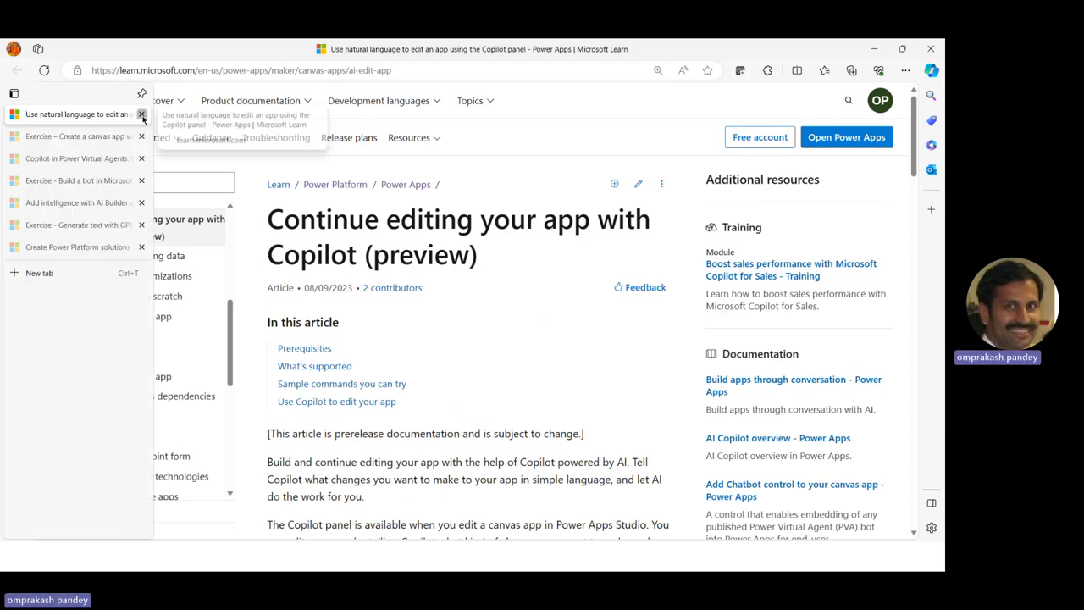
{"action": "left_click", "coordinate": [141, 114]}
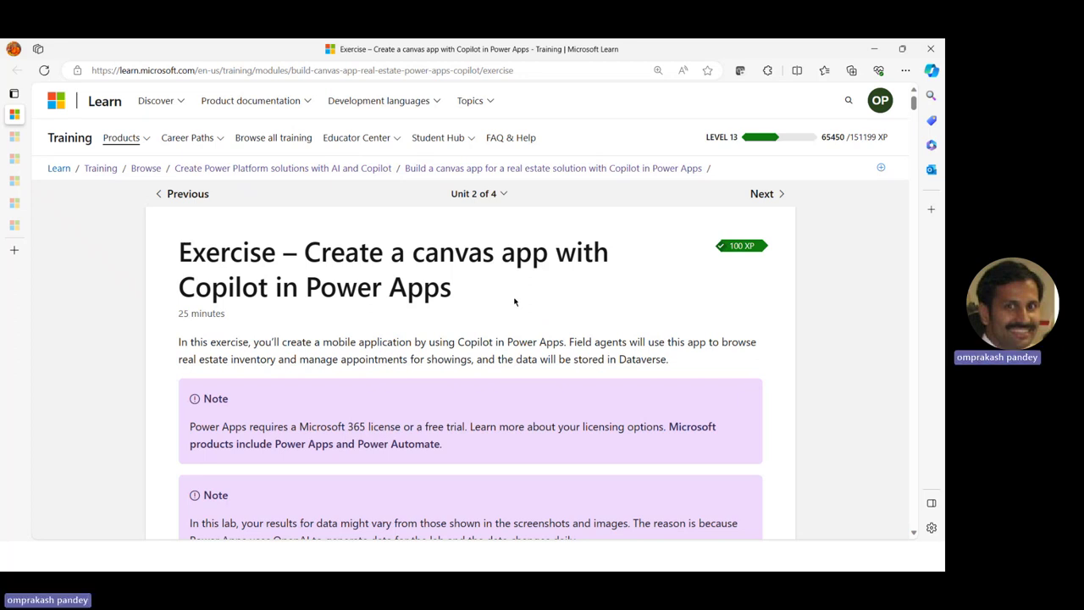
Select the real estate showings prompt in the Exercise and return to Power Apps
{"action": "scroll", "coordinate": [514, 301], "scroll_direction": "down", "scroll_amount": 2}
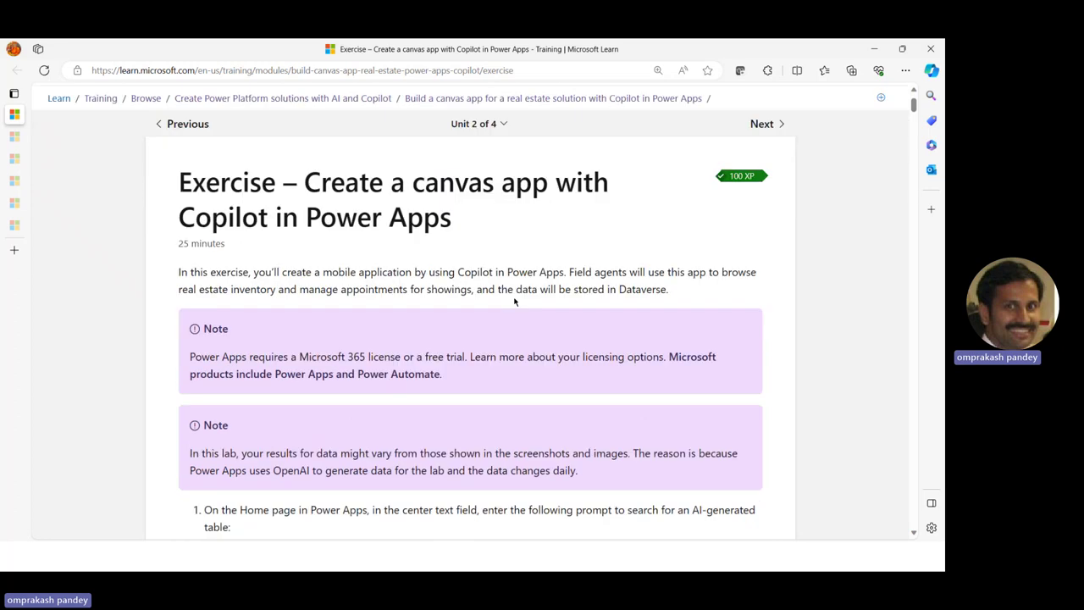
{"action": "scroll", "coordinate": [508, 298], "scroll_direction": "down", "scroll_amount": 3}
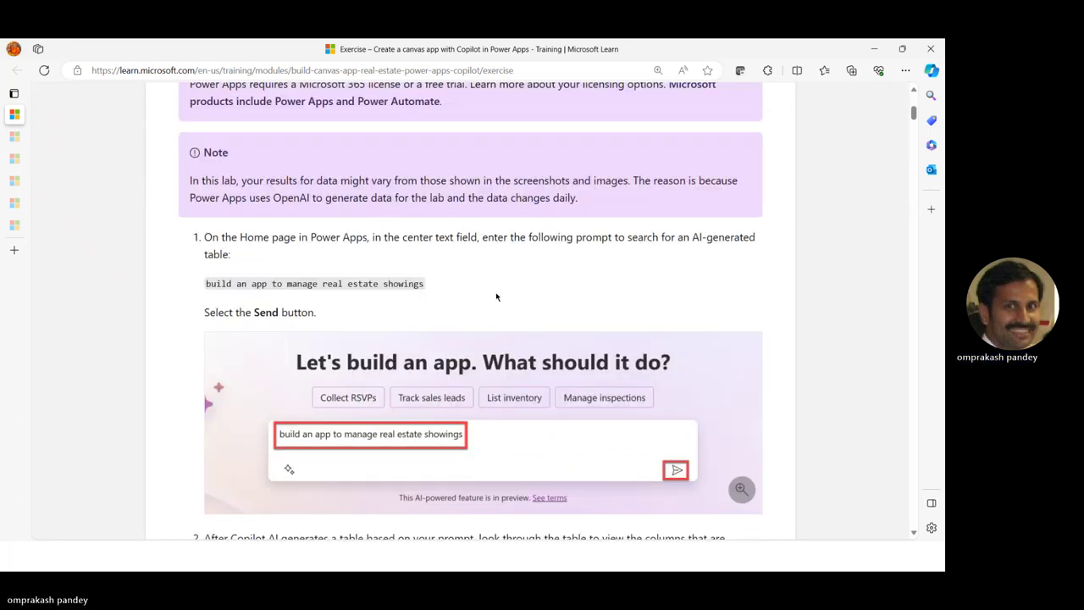
{"action": "left_click_drag", "start_coordinate": [205, 283], "coordinate": [425, 283]}
{"action": "key", "text": "ctrl+c"}
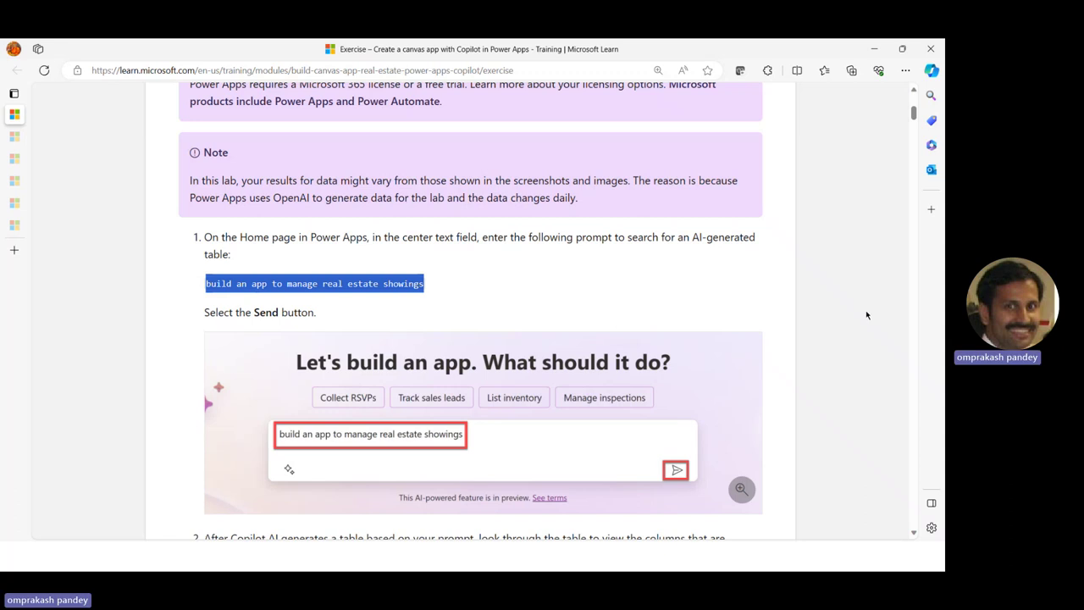
{"action": "key", "text": "alt+Tab"}
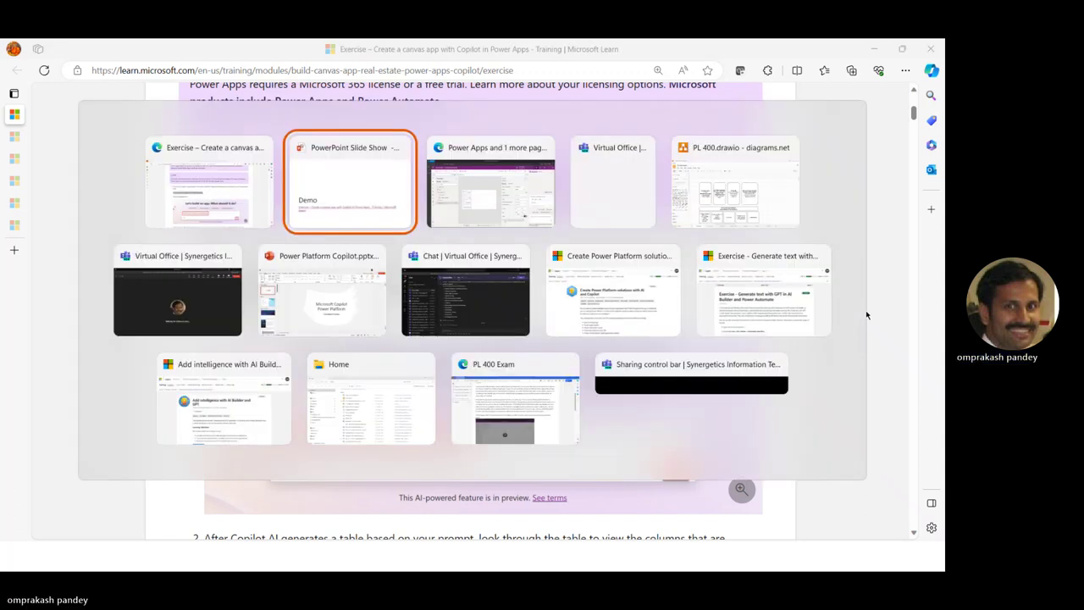
{"action": "key", "text": "alt+Tab"}
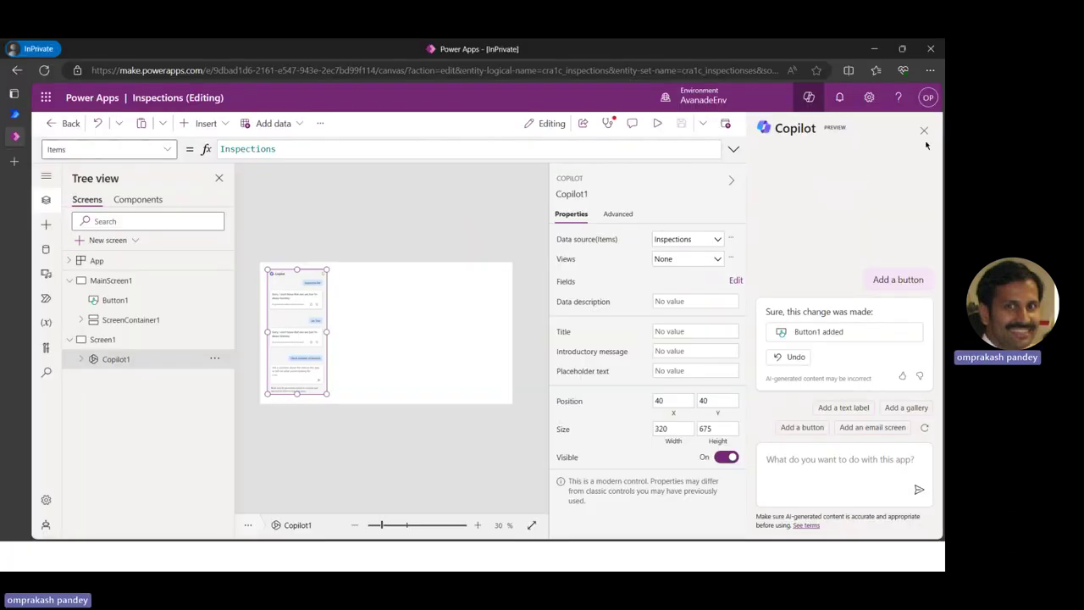
Close the Copilot pane, leave the Inspections editor, and submit the pasted real estate showings prompt
{"action": "left_click", "coordinate": [923, 131]}
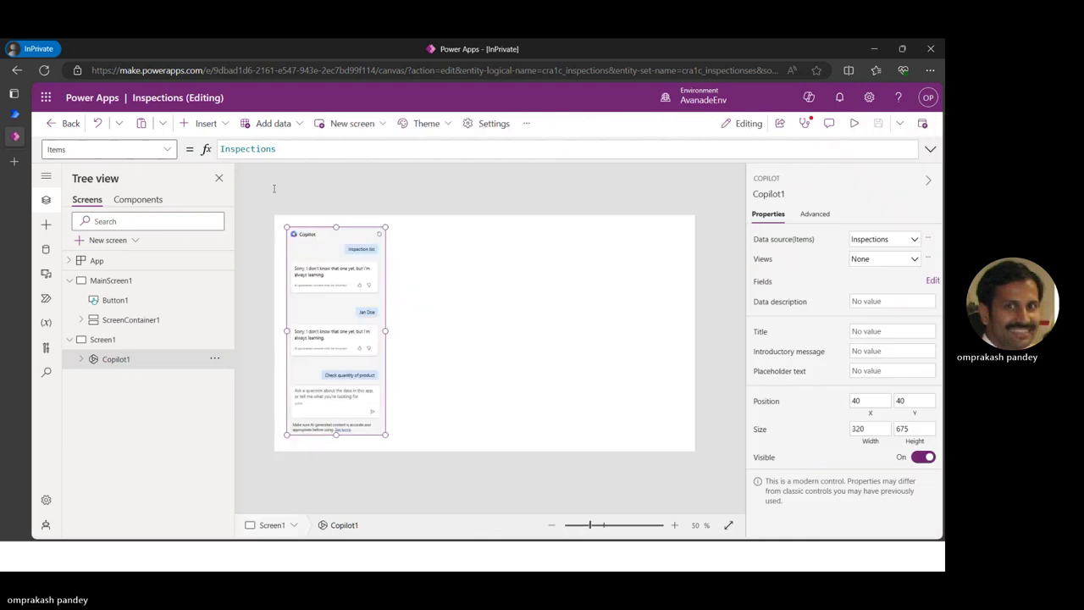
{"action": "left_click", "coordinate": [51, 122]}
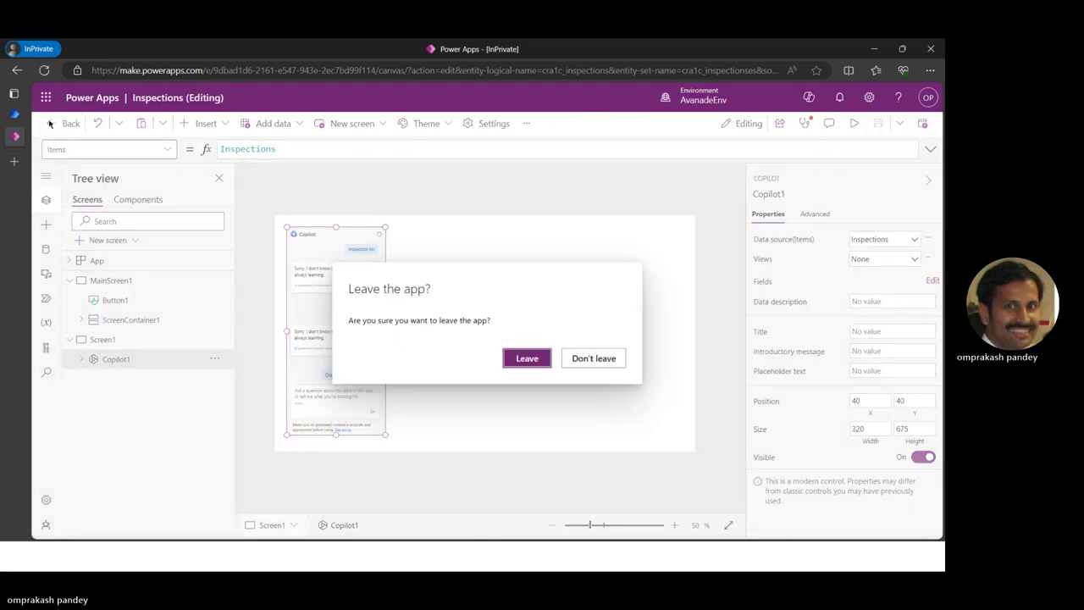
{"action": "left_click", "coordinate": [526, 356]}
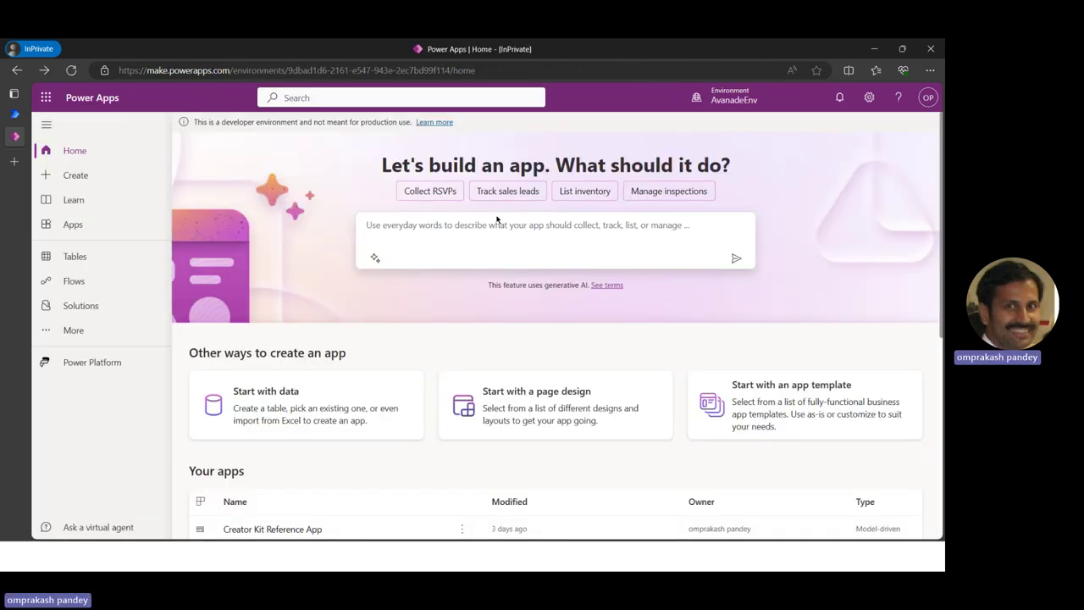
{"action": "key", "text": "ctrl+v"}
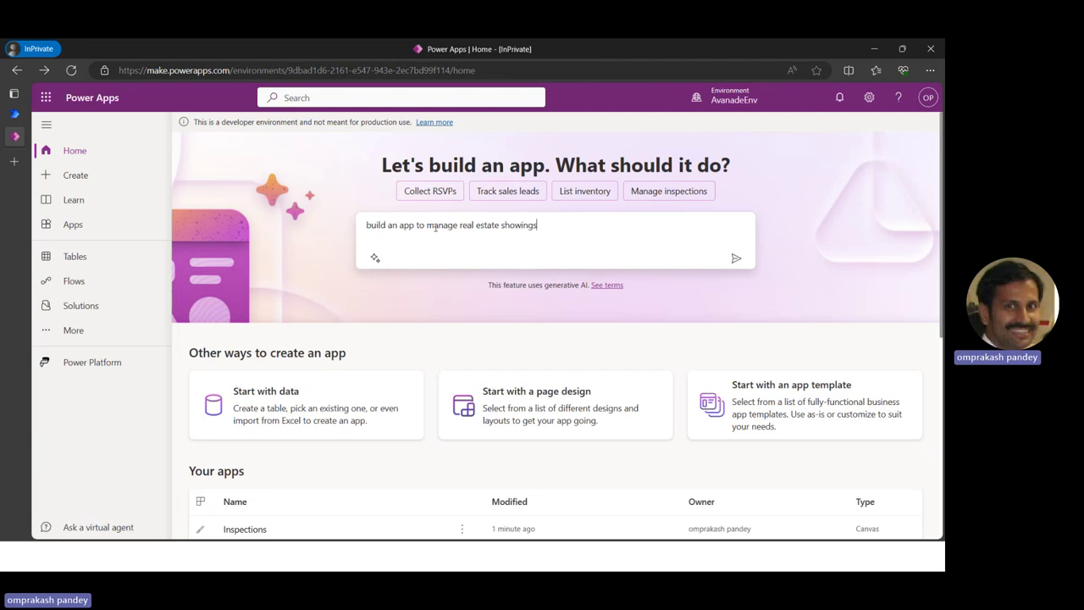
{"action": "left_click", "coordinate": [736, 259]}
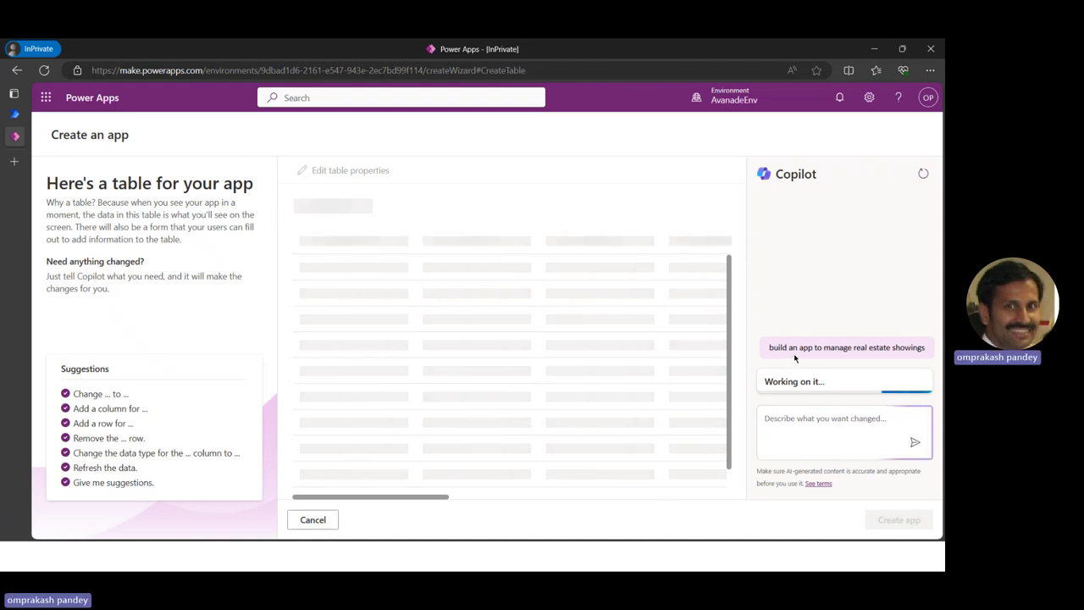
Copy the Client Full Name column instruction from Learn and send it to Copilot
{"action": "key", "text": "alt+Tab"}
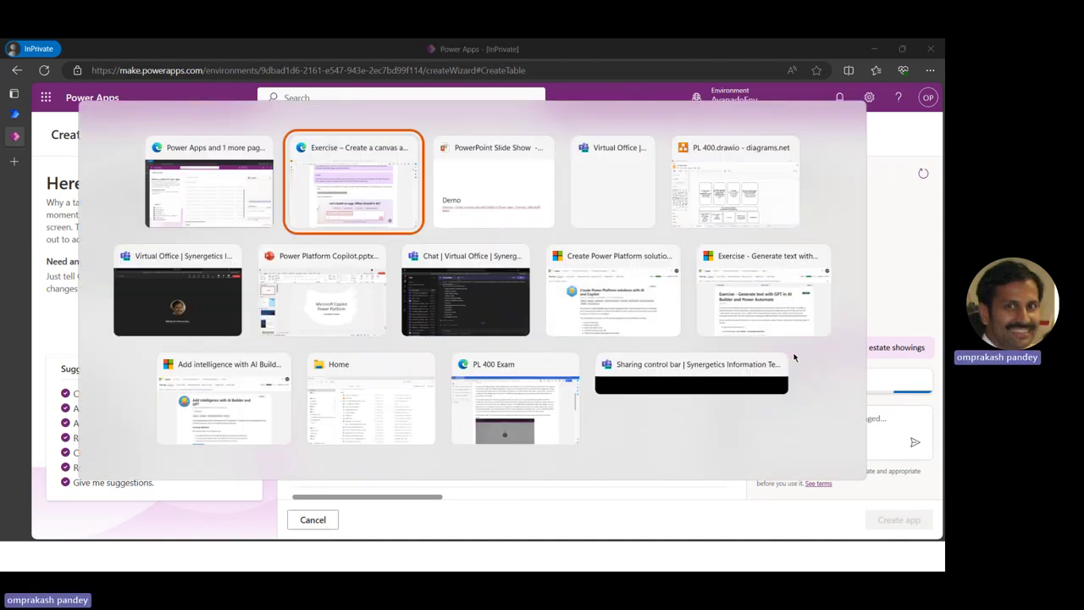
{"action": "scroll", "coordinate": [532, 437], "scroll_direction": "down", "scroll_amount": 5}
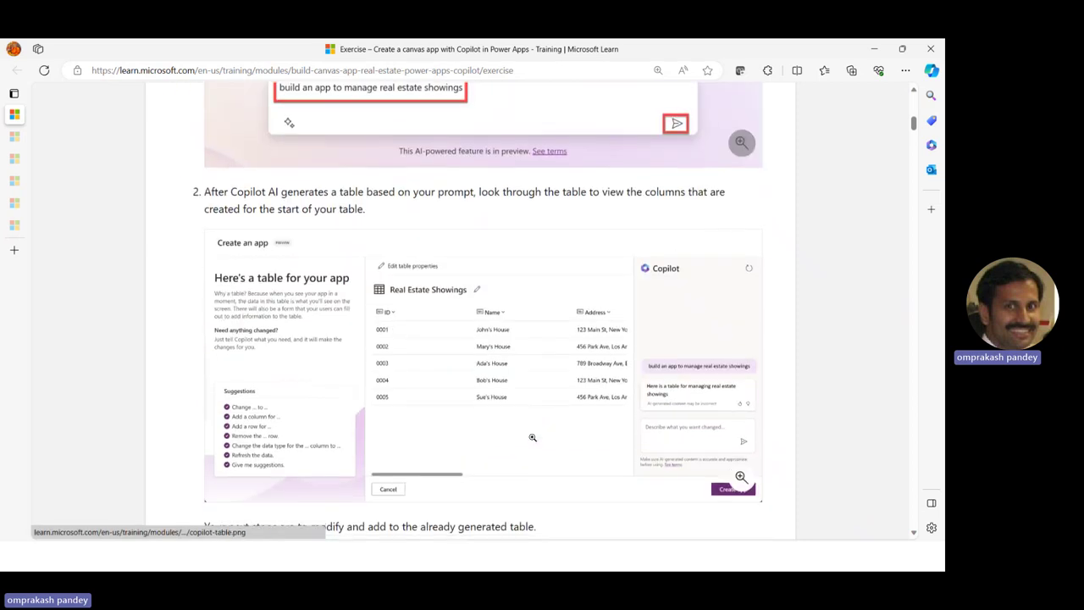
{"action": "scroll", "coordinate": [531, 437], "scroll_direction": "down", "scroll_amount": 2}
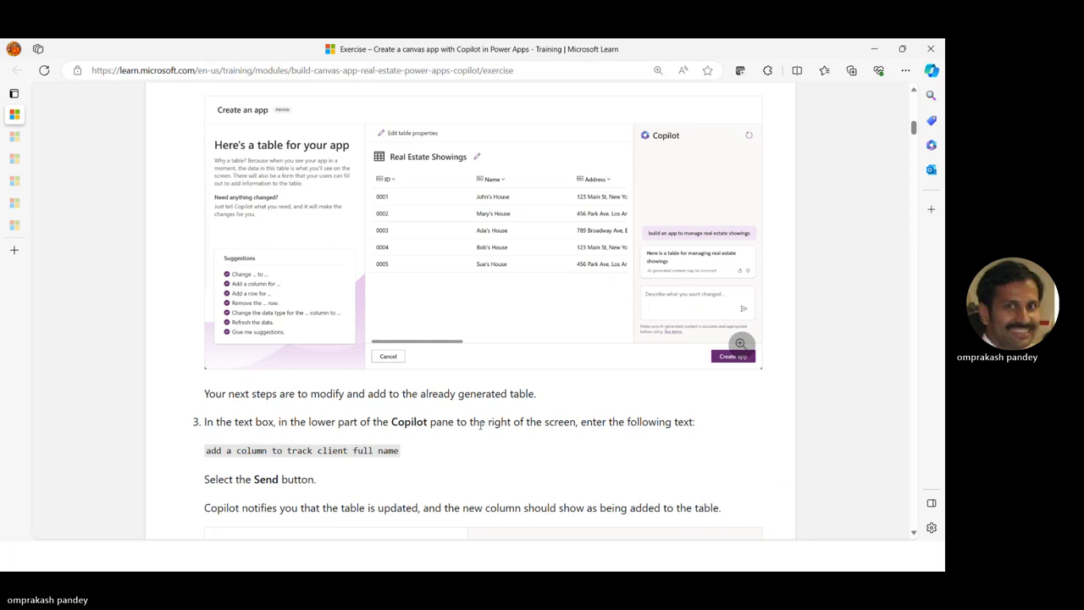
{"action": "scroll", "coordinate": [480, 426], "scroll_direction": "down", "scroll_amount": 2}
{"action": "left_click_drag", "start_coordinate": [205, 311], "coordinate": [411, 313]}
{"action": "key", "text": "ctrl+c"}
{"action": "key", "text": "alt+Tab"}
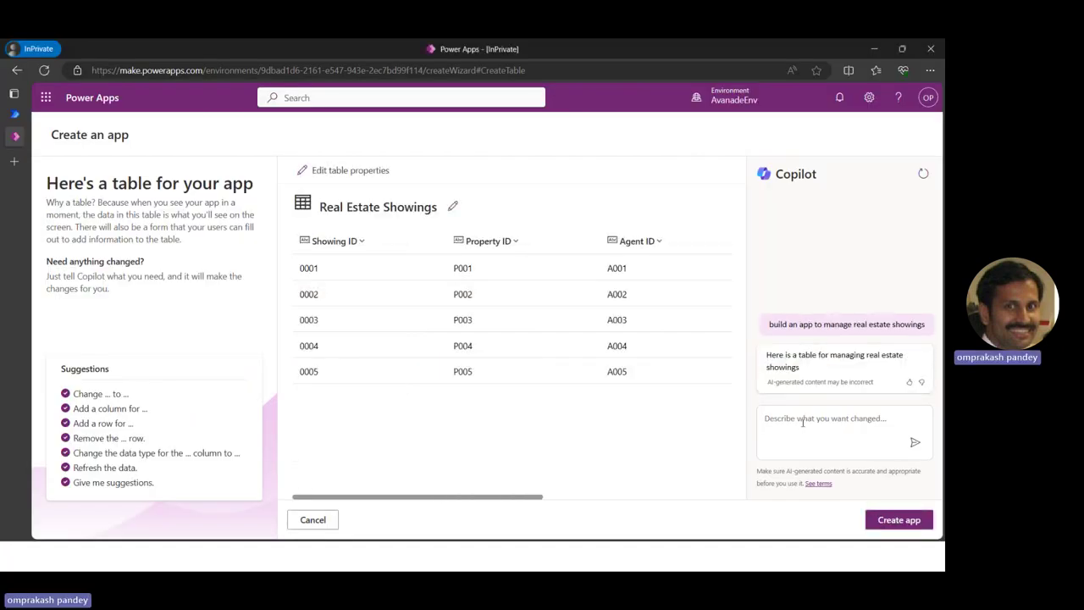
{"action": "left_click", "coordinate": [803, 421]}
{"action": "key", "text": "ctrl+v"}
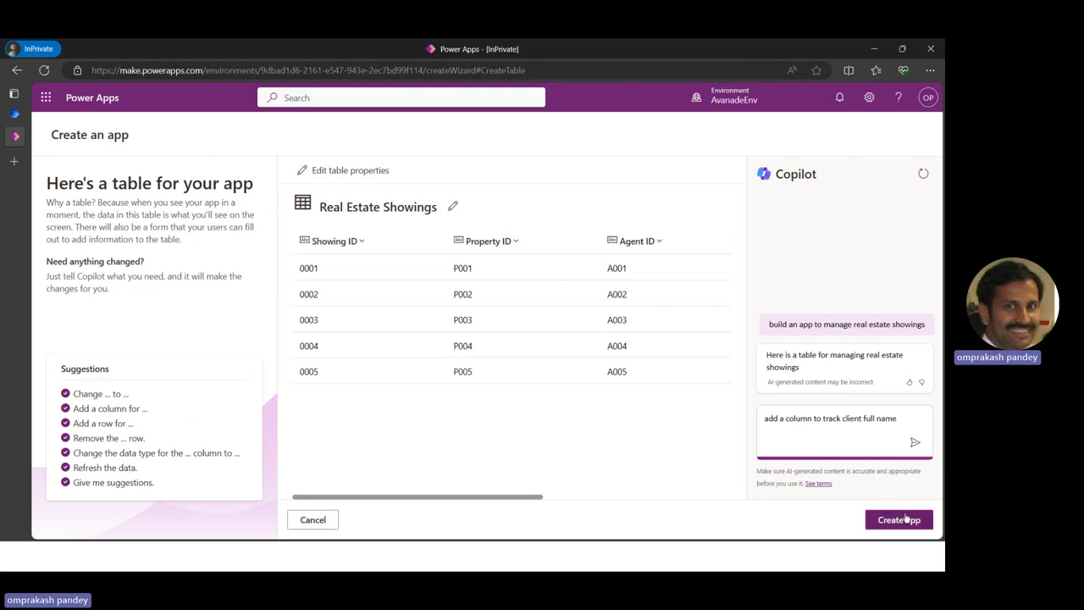
{"action": "left_click", "coordinate": [915, 441]}
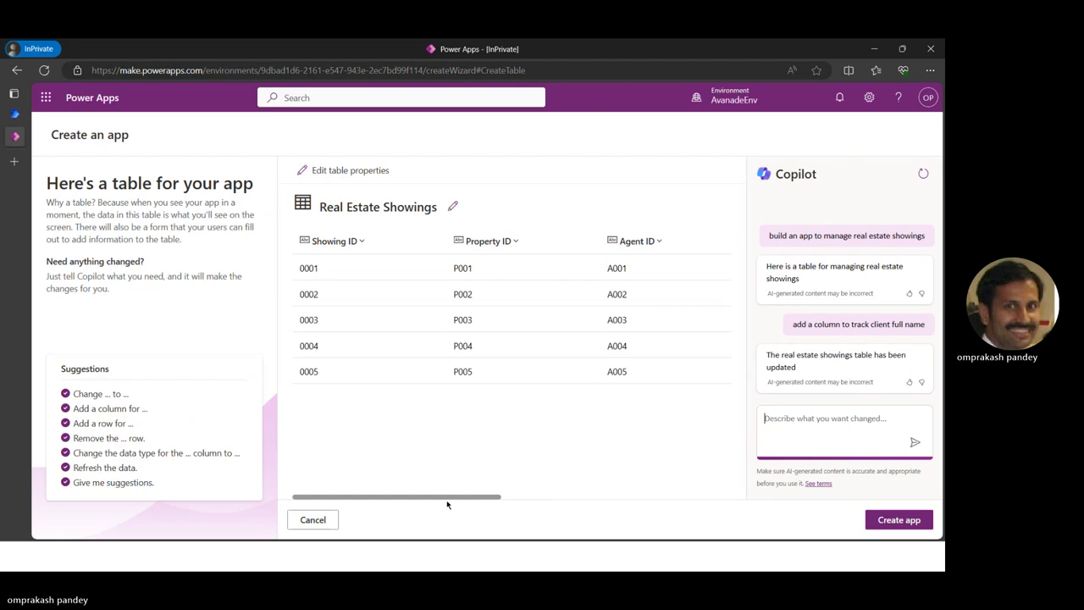
Scroll the generated table to check the new Client Full Name column
{"action": "left_click", "coordinate": [558, 499]}
{"action": "left_click_drag", "start_coordinate": [455, 499], "coordinate": [682, 497]}
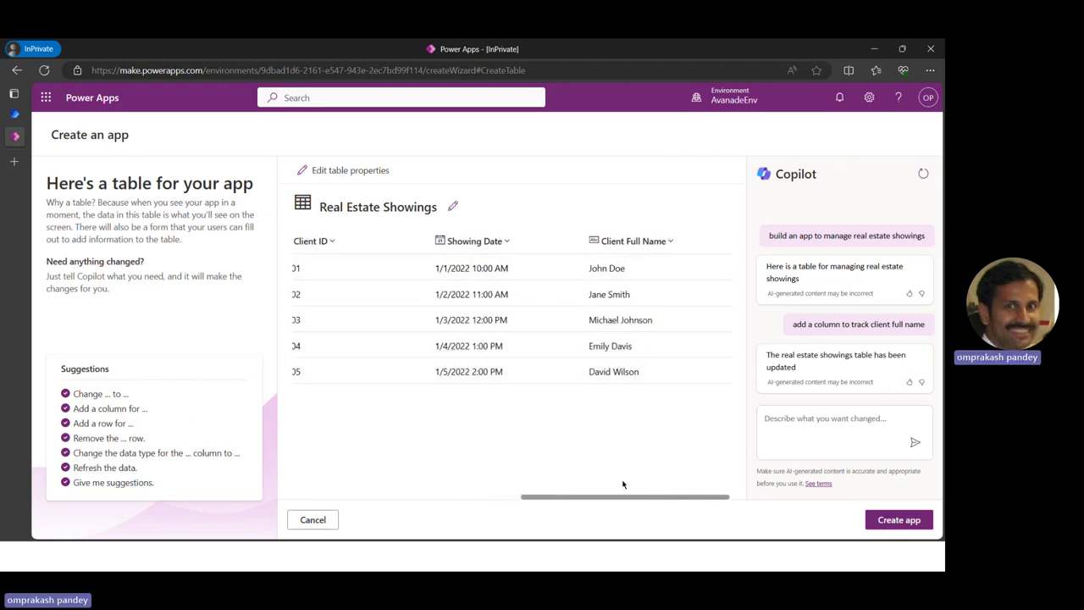
{"action": "left_click_drag", "start_coordinate": [615, 501], "coordinate": [284, 502]}
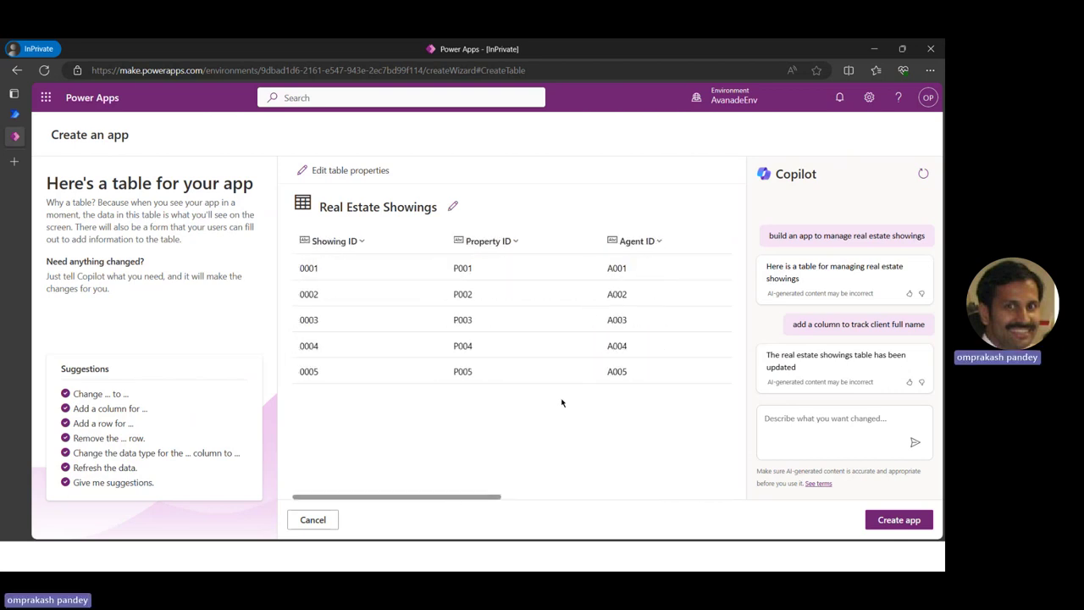
Copy the client email column instruction from Learn and send it to Copilot
{"action": "key", "text": "alt+Tab"}
{"action": "scroll", "coordinate": [418, 404], "scroll_direction": "down", "scroll_amount": 3}
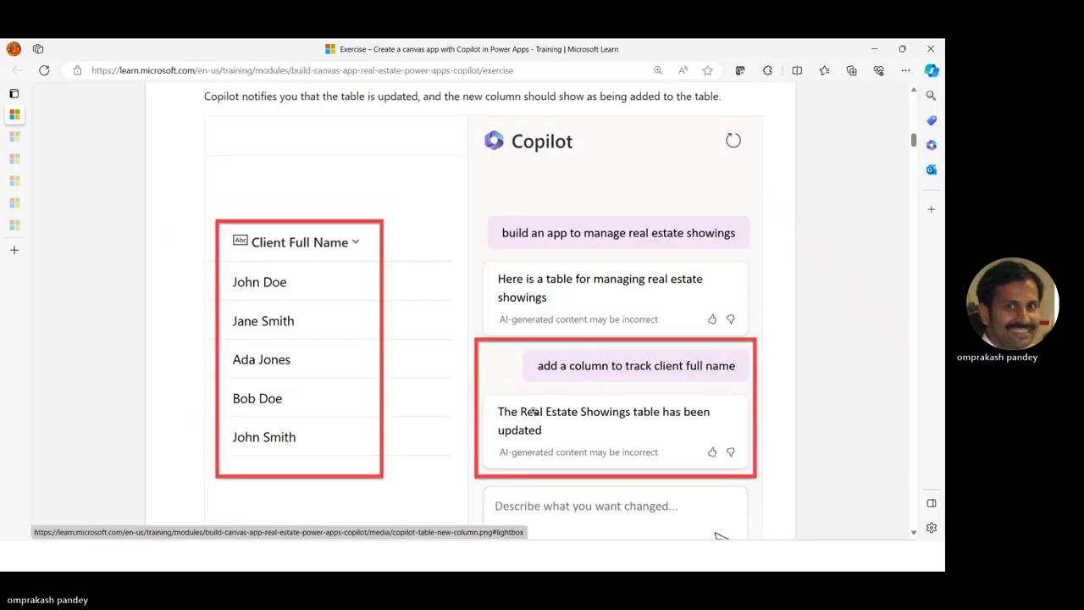
{"action": "scroll", "coordinate": [526, 410], "scroll_direction": "down", "scroll_amount": 5}
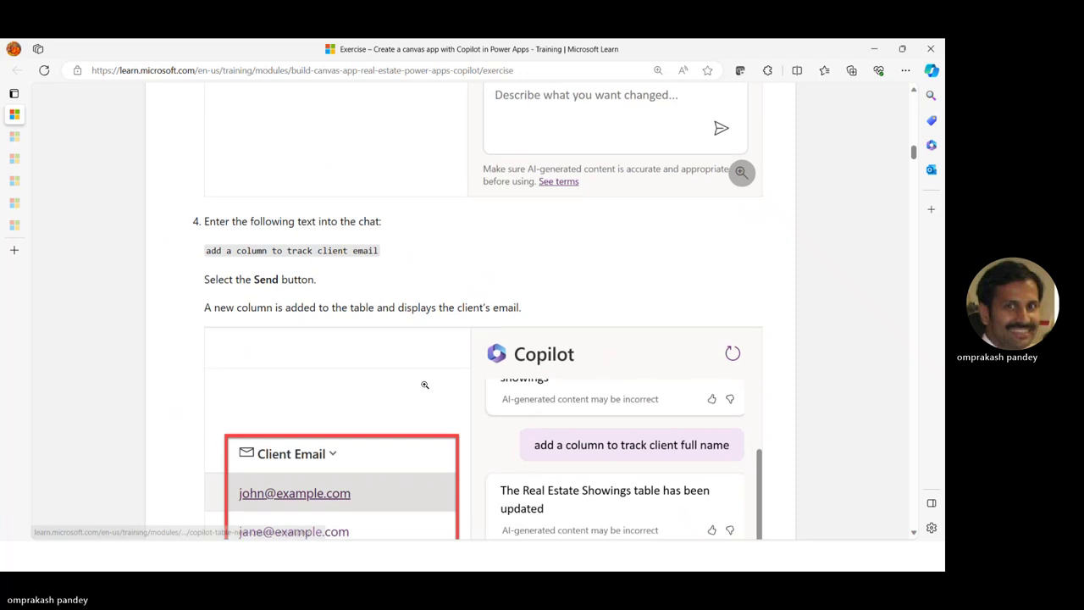
{"action": "left_click_drag", "start_coordinate": [207, 250], "coordinate": [368, 250]}
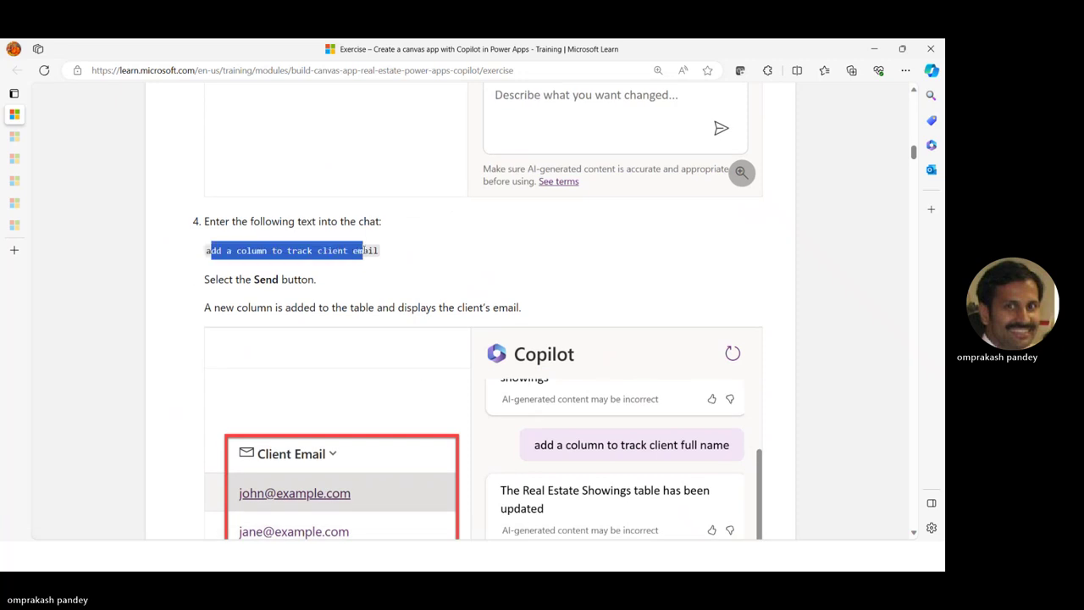
{"action": "left_click", "coordinate": [431, 271]}
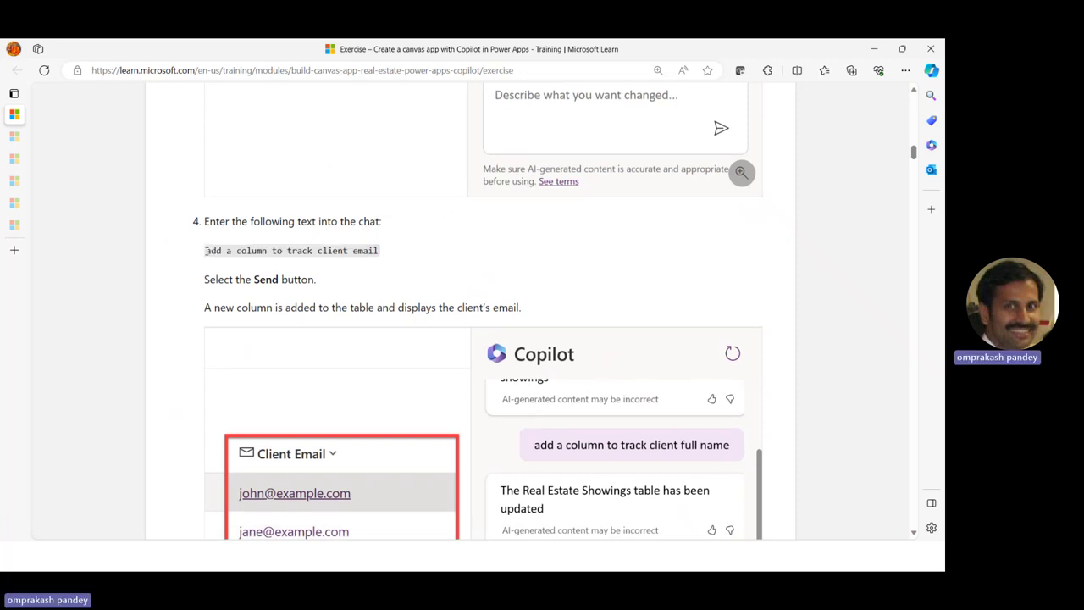
{"action": "left_click_drag", "start_coordinate": [206, 251], "coordinate": [393, 259]}
{"action": "key", "text": "ctrl+c"}
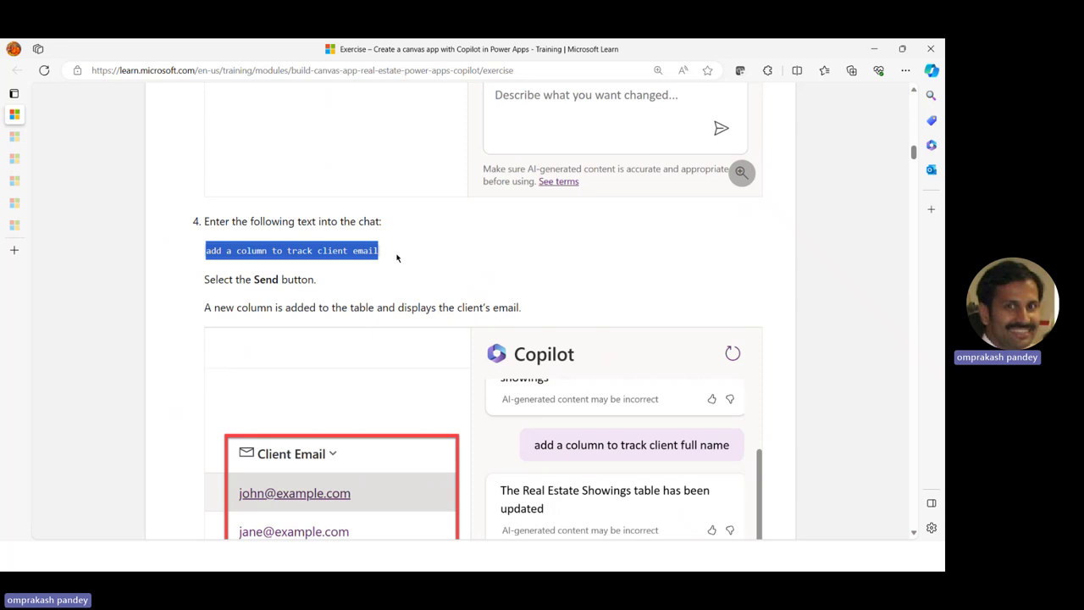
{"action": "key", "text": "alt+Tab"}
{"action": "left_click", "coordinate": [775, 419]}
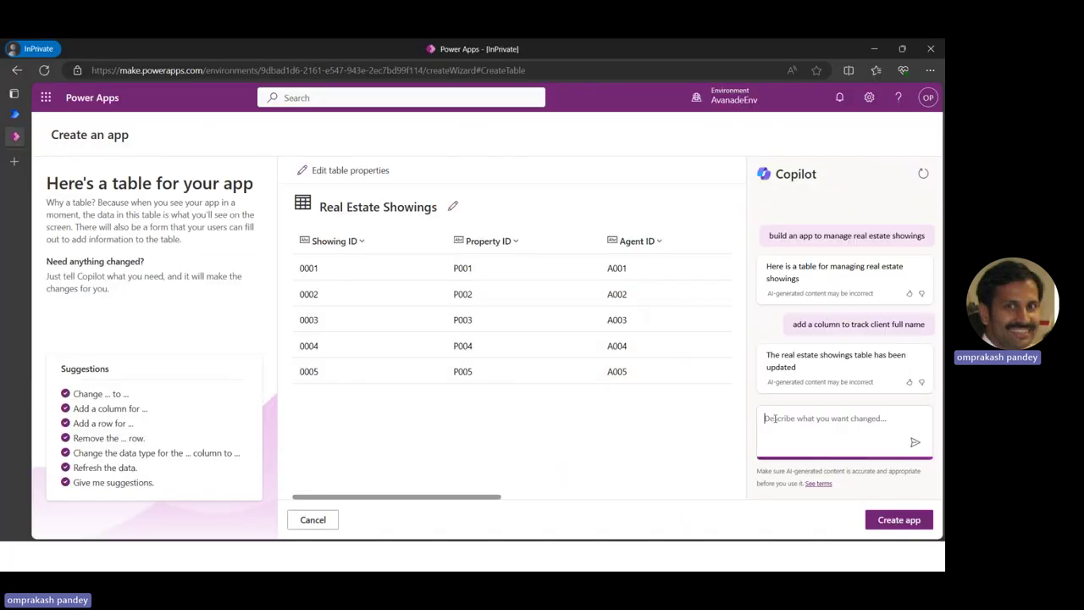
{"action": "key", "text": "ctrl+v"}
{"action": "left_click", "coordinate": [914, 443]}
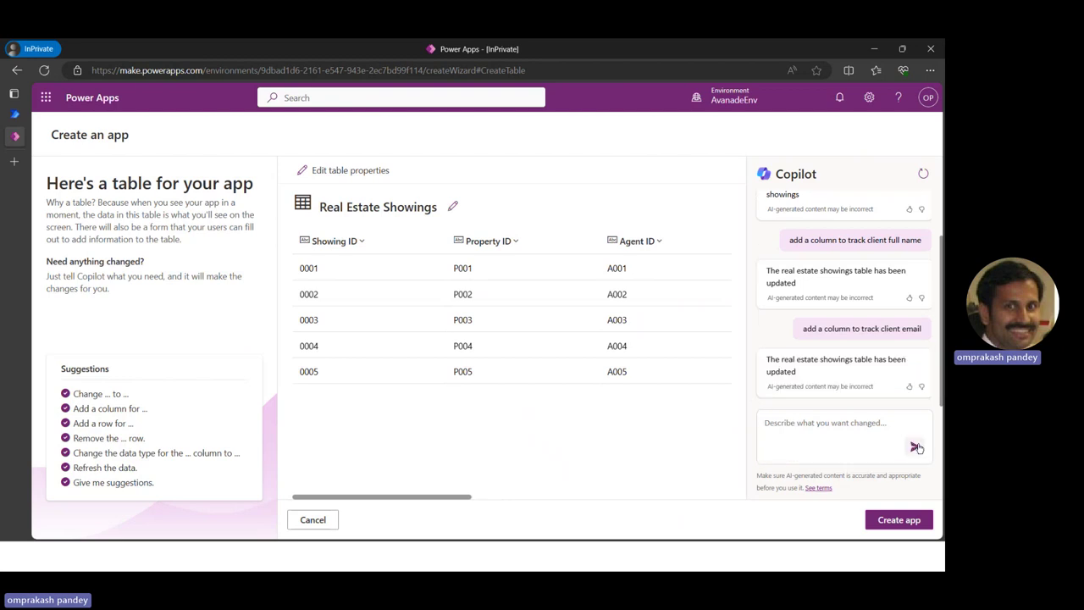
Find and select the Completed Status option instruction in the Learn exercise
{"action": "key", "text": "alt+Tab"}
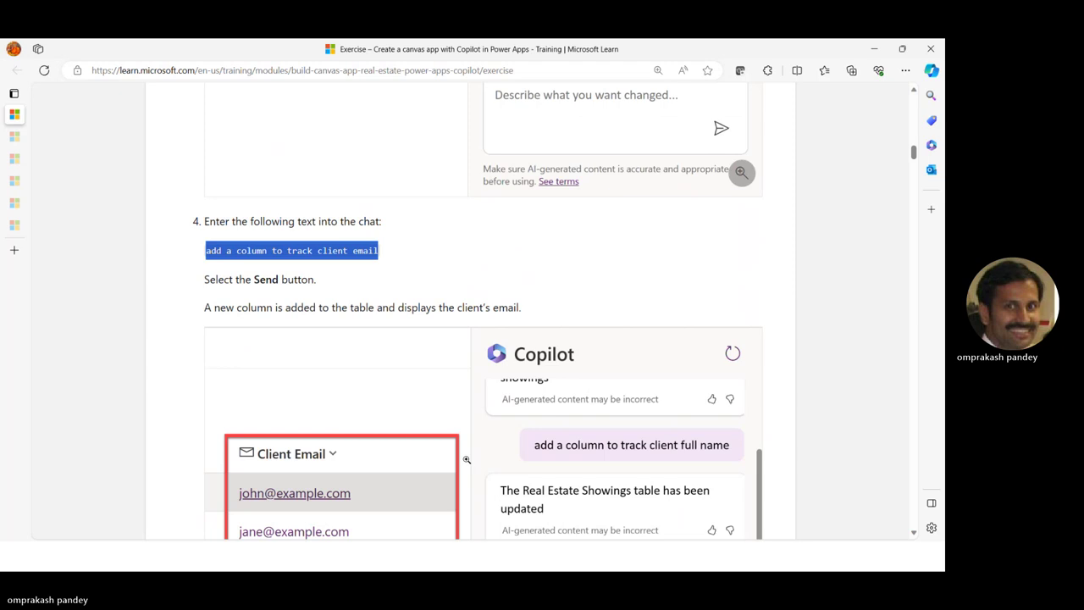
{"action": "scroll", "coordinate": [465, 459], "scroll_direction": "down", "scroll_amount": 10}
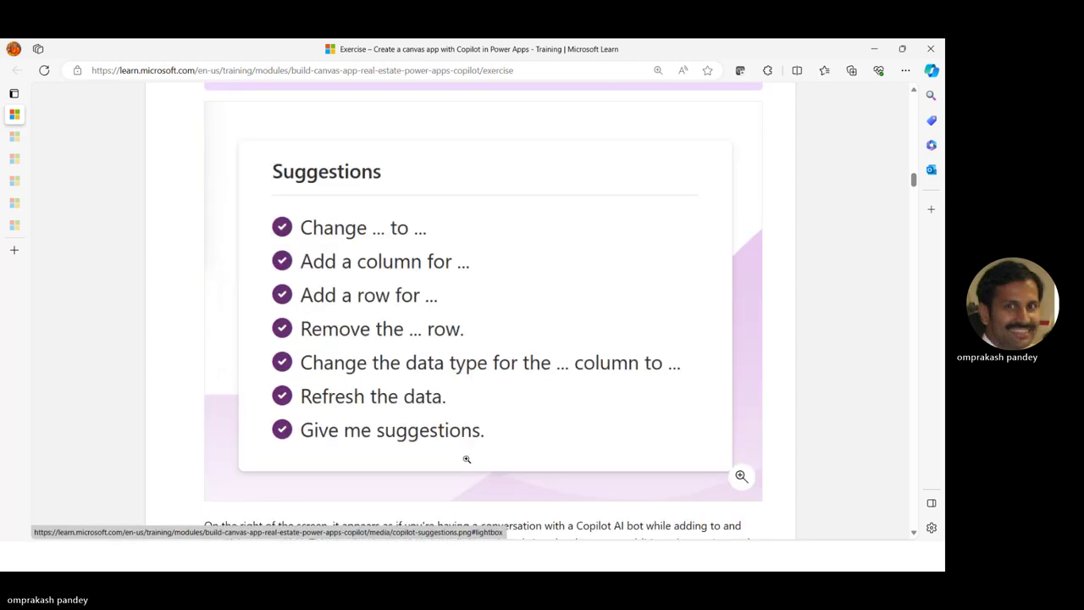
{"action": "scroll", "coordinate": [466, 459], "scroll_direction": "down", "scroll_amount": 4}
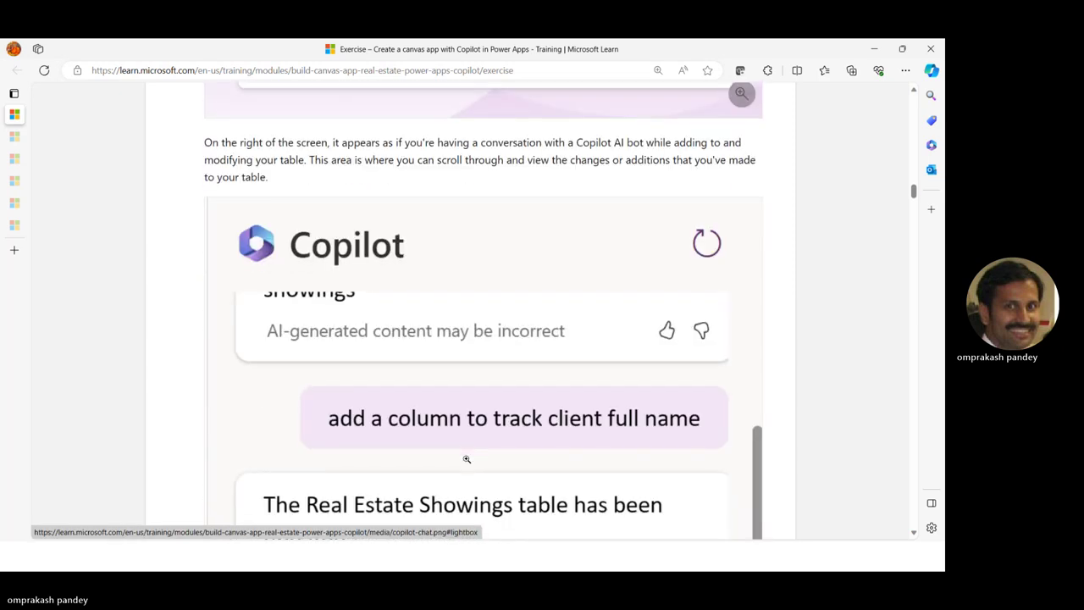
{"action": "scroll", "coordinate": [466, 459], "scroll_direction": "up", "scroll_amount": 2}
{"action": "scroll", "coordinate": [465, 459], "scroll_direction": "down", "scroll_amount": 5}
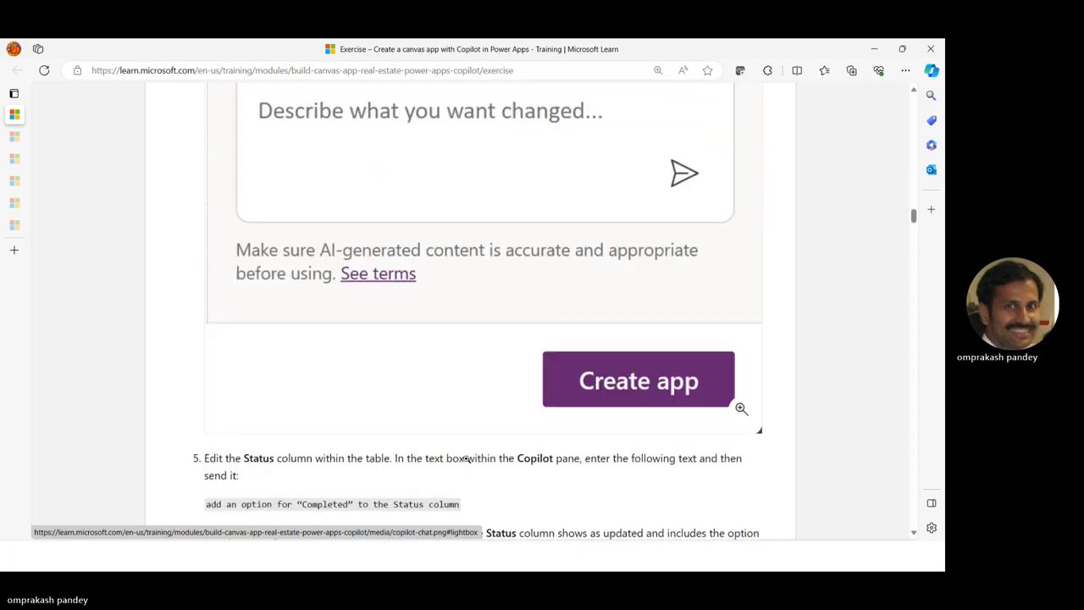
{"action": "scroll", "coordinate": [466, 458], "scroll_direction": "down", "scroll_amount": 3}
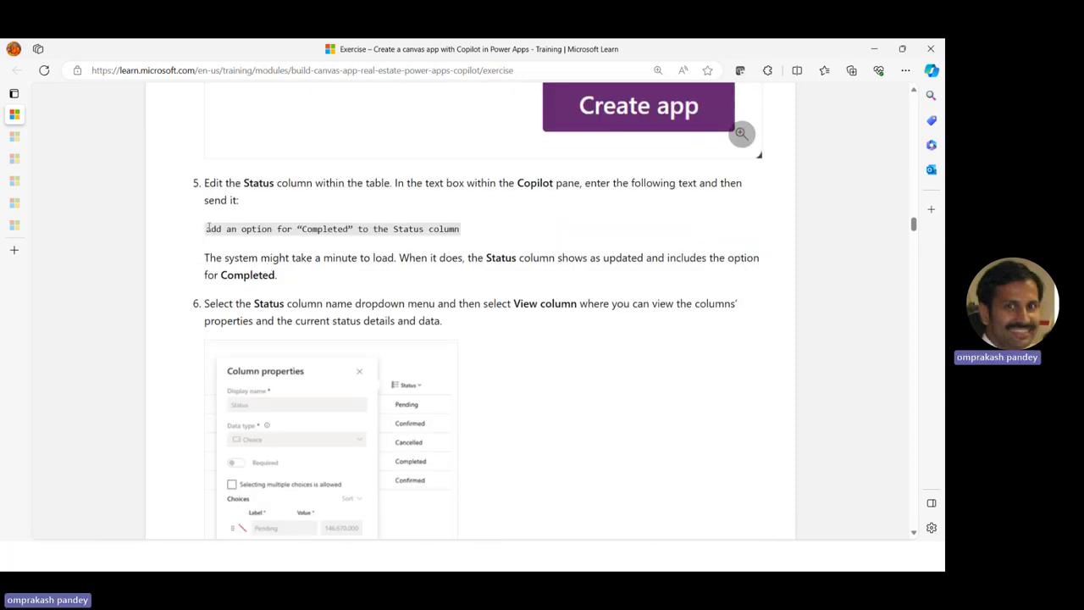
{"action": "left_click_drag", "start_coordinate": [206, 229], "coordinate": [461, 231]}
{"action": "key", "text": "ctrl+c"}
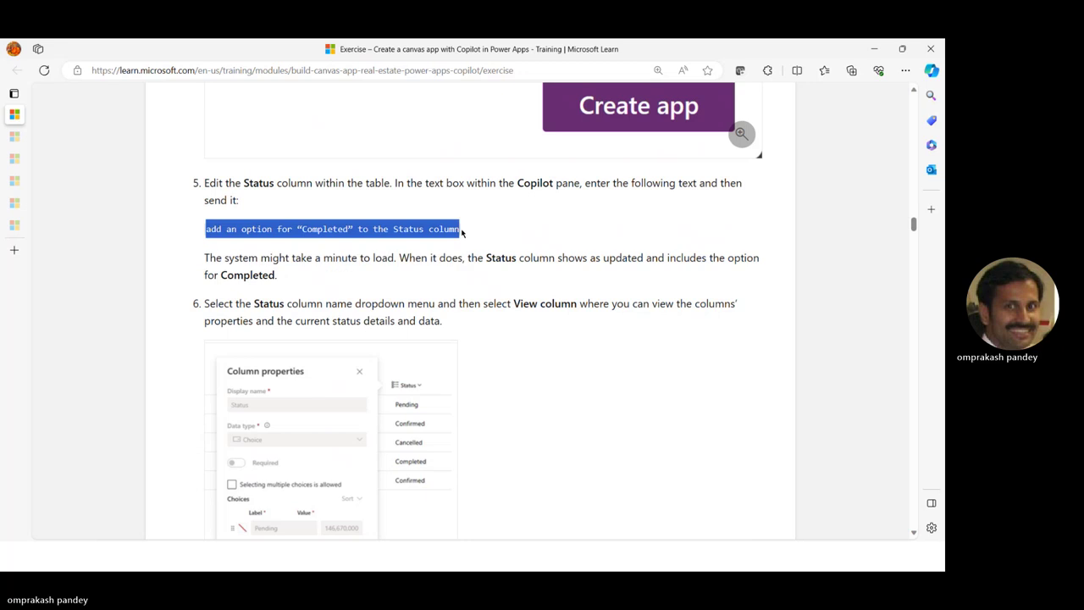
Ask Copilot to add a Completed status option, then create the app from the Real Estate Showings table
{"action": "key", "text": "alt+Tab"}
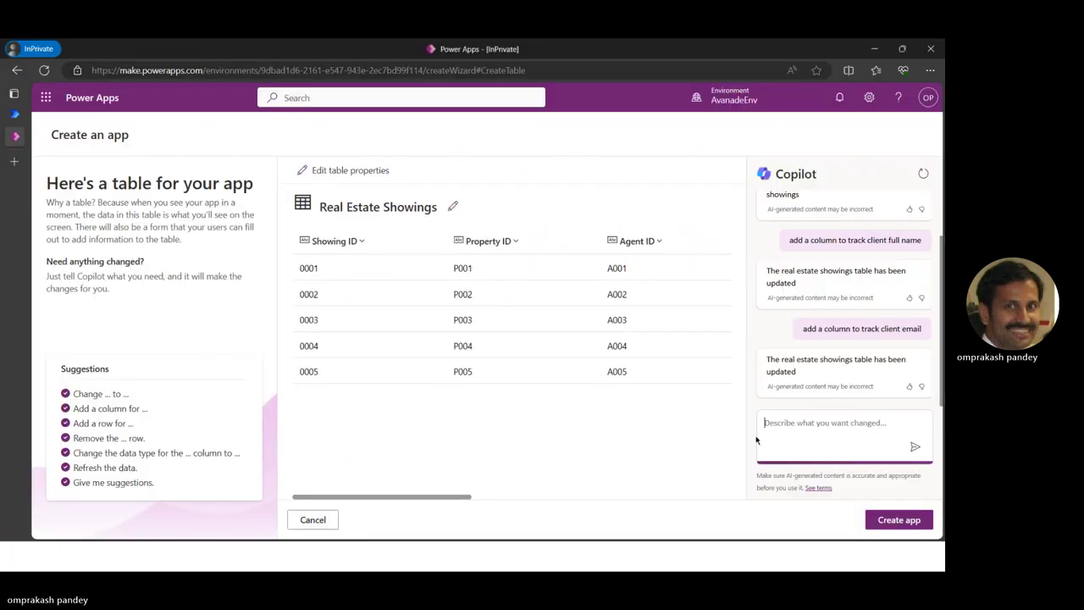
{"action": "key", "text": "ctrl+v"}
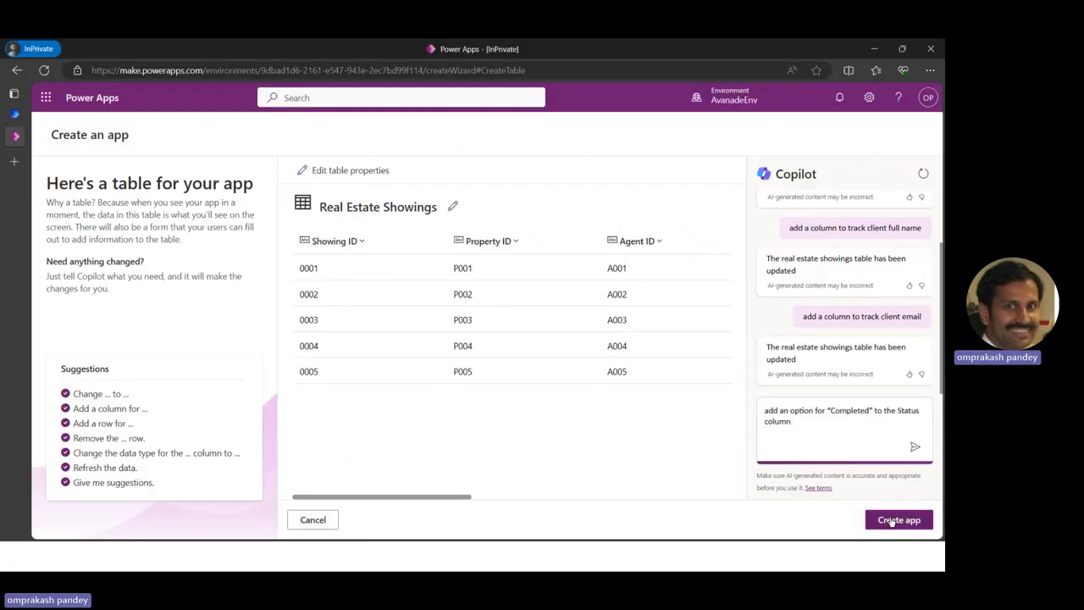
{"action": "left_click", "coordinate": [891, 520]}
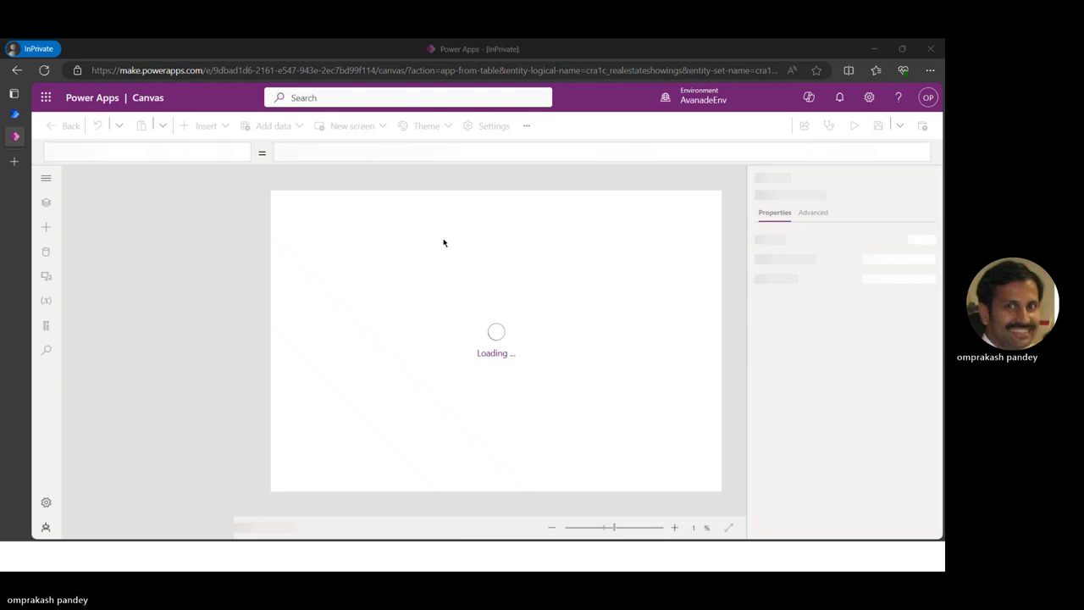
Read the Learn exercise down to steps 10–11 on the Copilot-created Dataverse table, then return to Power Apps
{"action": "key", "text": "alt+Tab"}
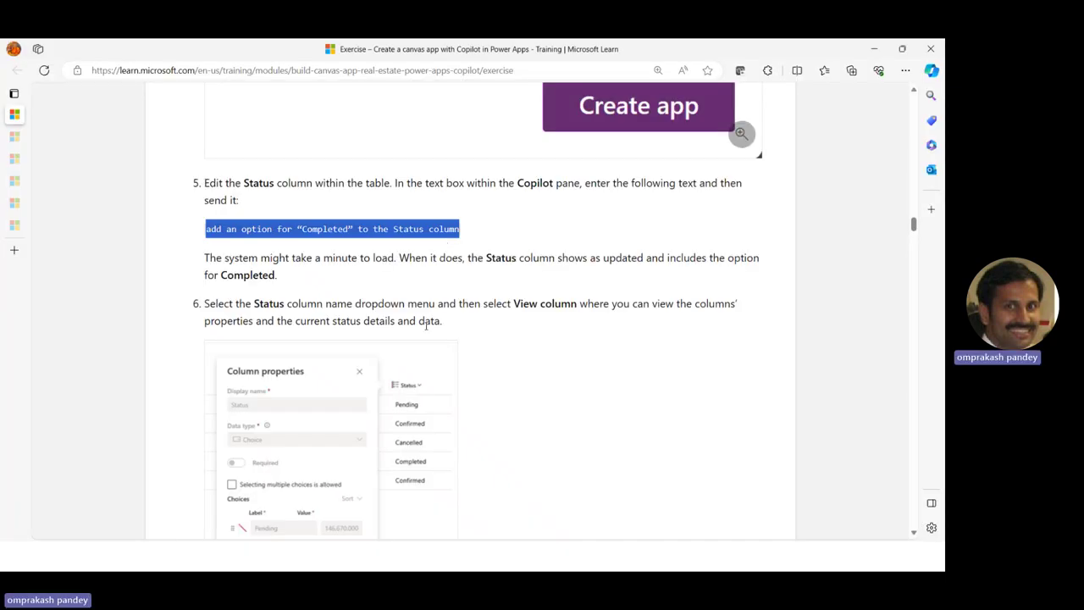
{"action": "scroll", "coordinate": [294, 300], "scroll_direction": "down", "scroll_amount": 10}
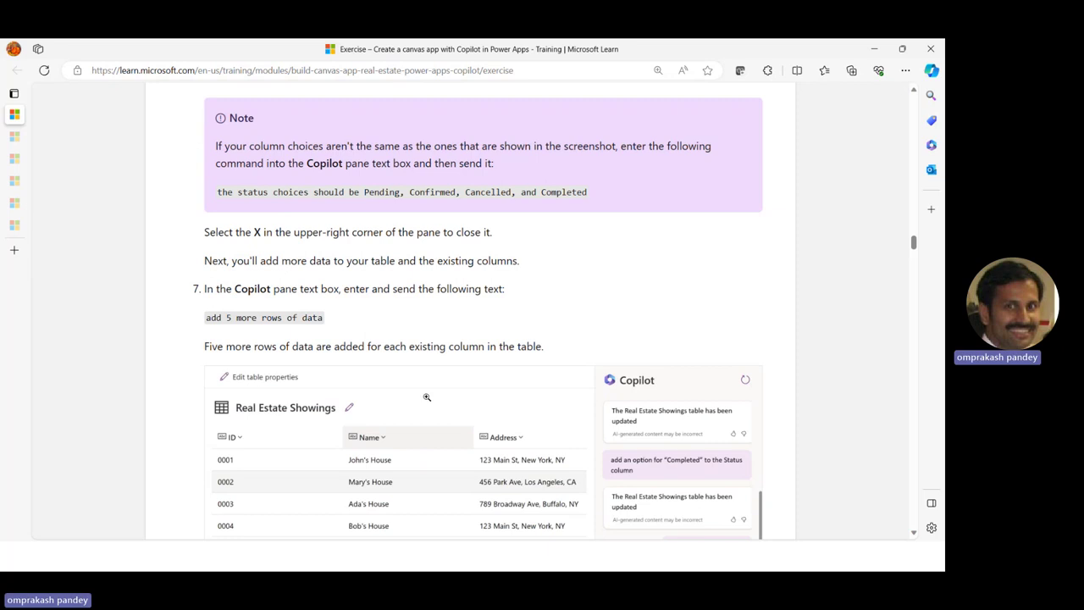
{"action": "scroll", "coordinate": [426, 396], "scroll_direction": "down", "scroll_amount": 8}
{"action": "scroll", "coordinate": [310, 414], "scroll_direction": "down", "scroll_amount": 3}
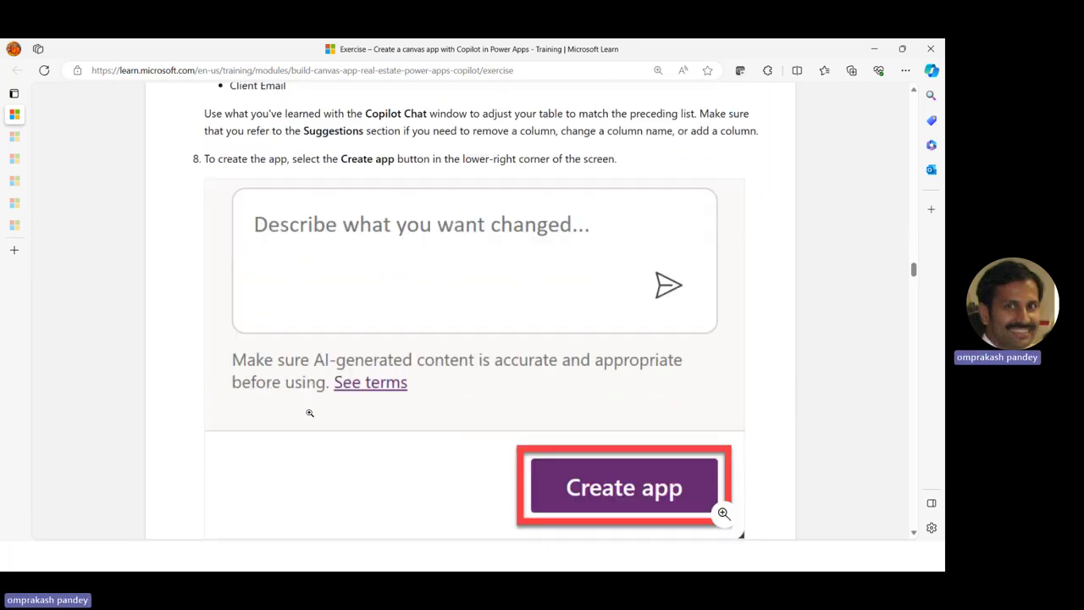
{"action": "scroll", "coordinate": [310, 412], "scroll_direction": "down", "scroll_amount": 4}
{"action": "scroll", "coordinate": [417, 376], "scroll_direction": "down", "scroll_amount": 3}
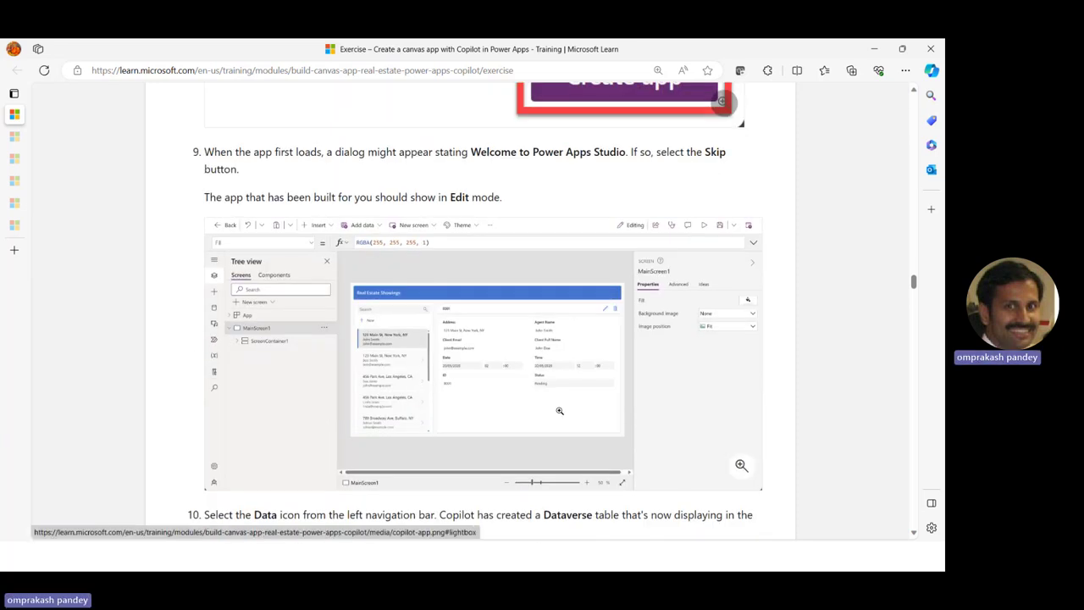
{"action": "scroll", "coordinate": [639, 446], "scroll_direction": "down", "scroll_amount": 1}
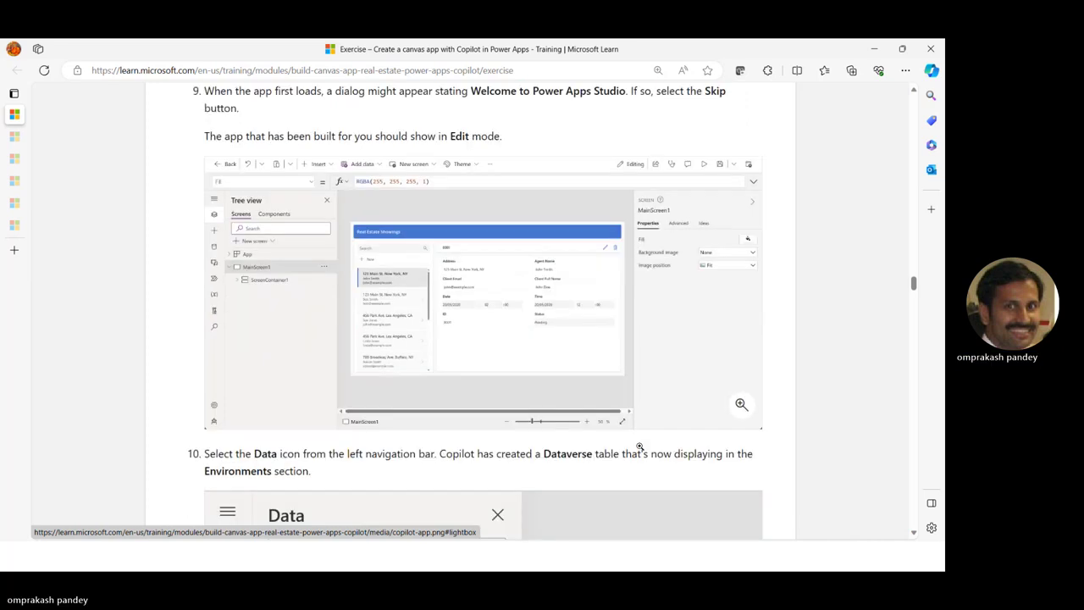
{"action": "scroll", "coordinate": [640, 446], "scroll_direction": "down", "scroll_amount": 5}
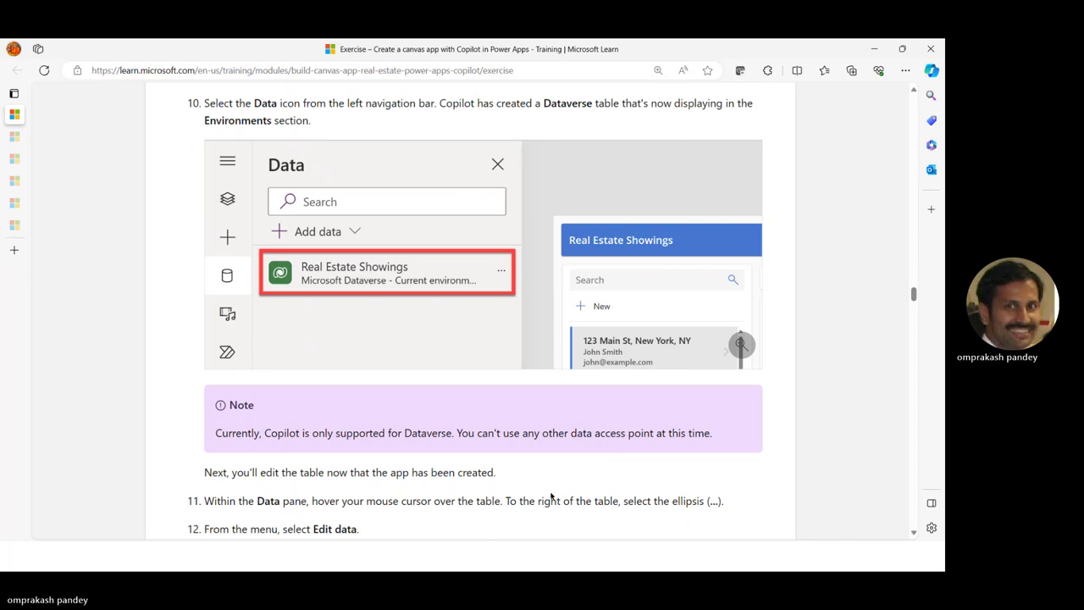
{"action": "key", "text": "alt+Tab"}
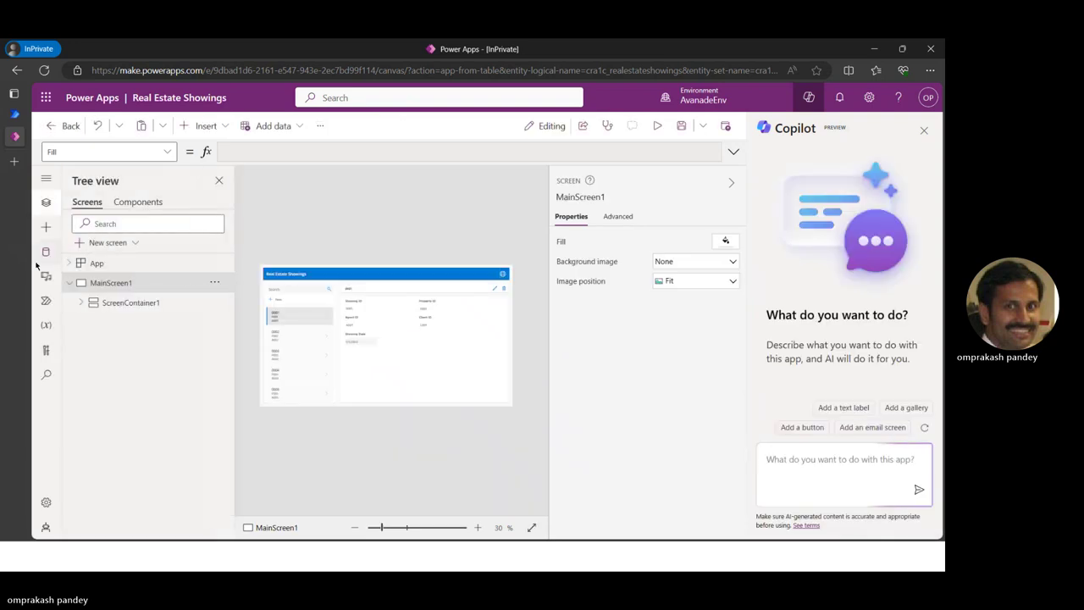
Dismiss the welcome dialog and check the Real Estate Showings Dataverse source in the Data pane
{"action": "left_click", "coordinate": [503, 381]}
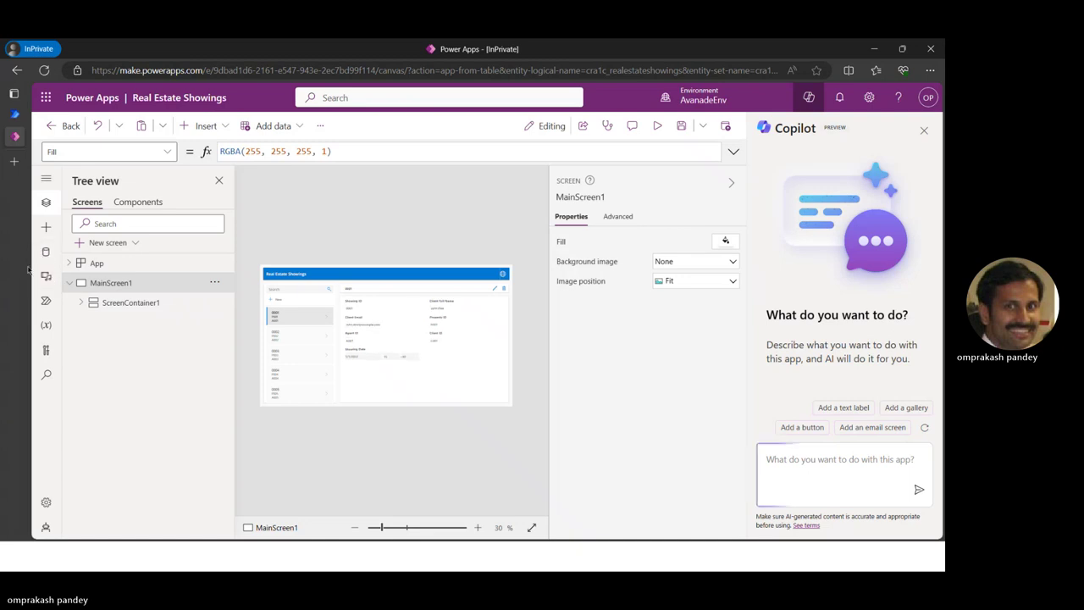
{"action": "left_click", "coordinate": [46, 253]}
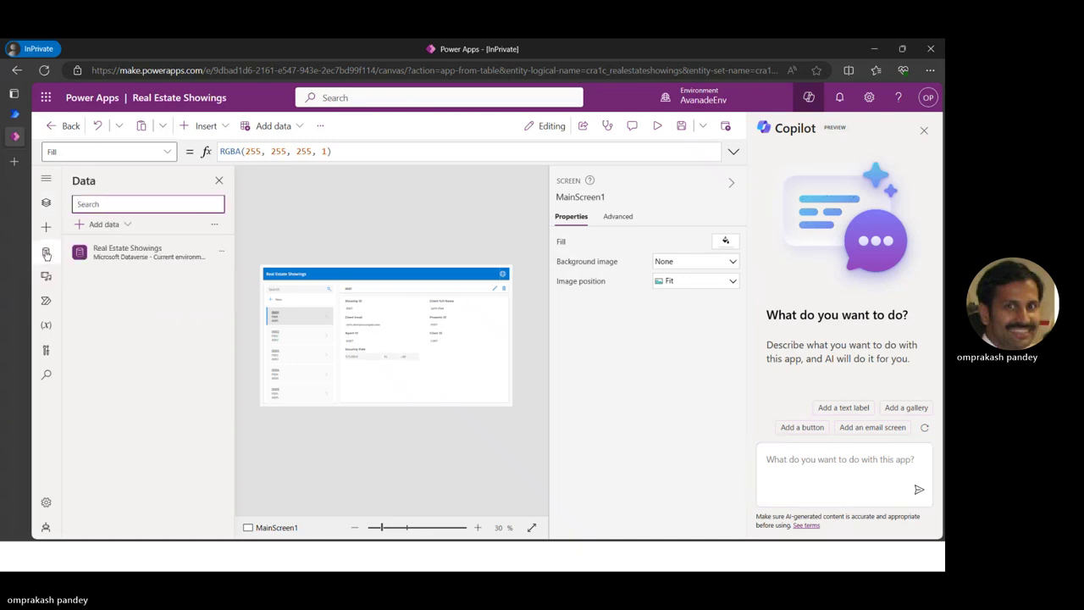
{"action": "left_click", "coordinate": [135, 255]}
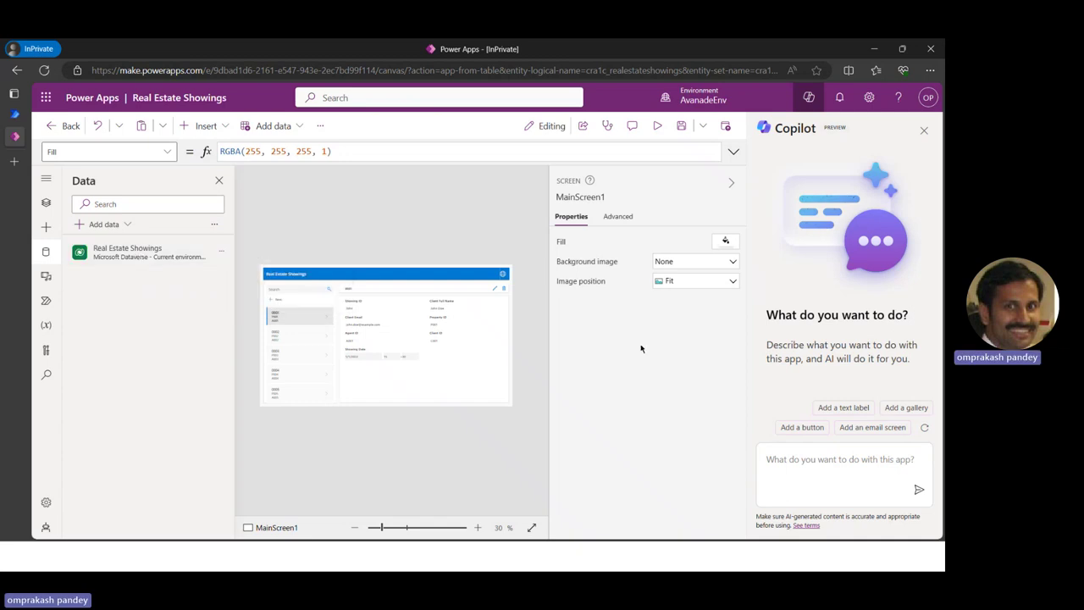
{"action": "key", "text": "alt+Tab"}
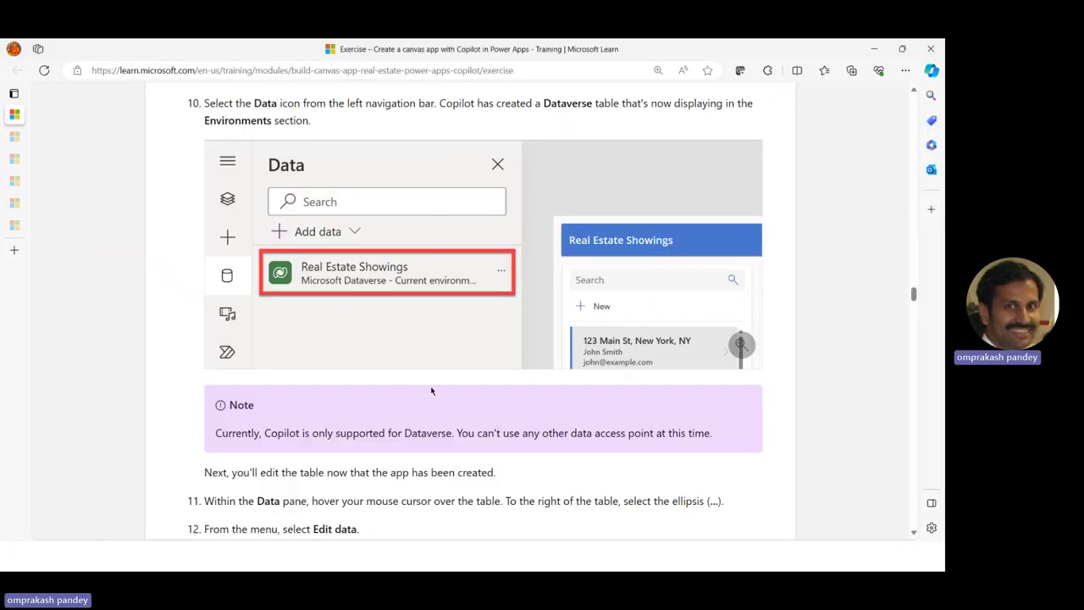
{"action": "scroll", "coordinate": [430, 385], "scroll_direction": "down", "scroll_amount": 3}
{"action": "scroll", "coordinate": [387, 352], "scroll_direction": "down", "scroll_amount": 2}
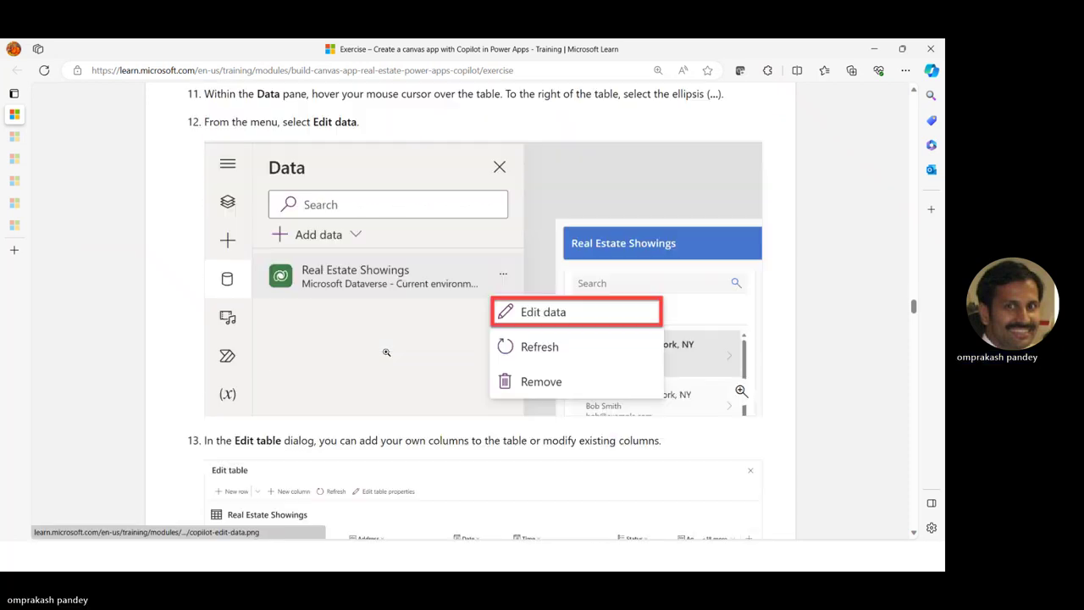
{"action": "scroll", "coordinate": [462, 349], "scroll_direction": "down", "scroll_amount": 2}
{"action": "scroll", "coordinate": [462, 350], "scroll_direction": "down", "scroll_amount": 1}
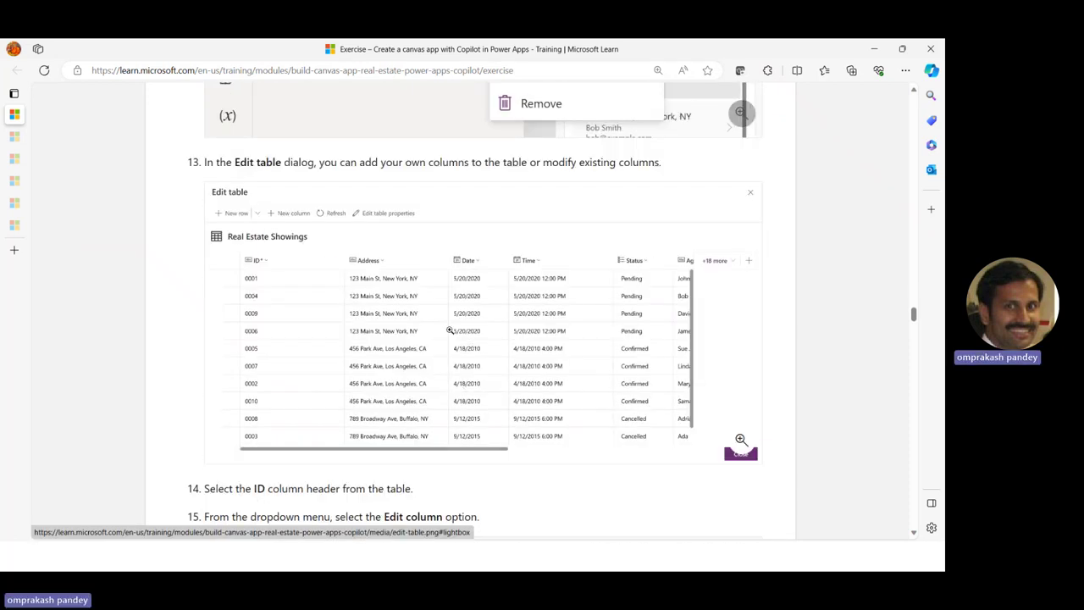
{"action": "scroll", "coordinate": [453, 409], "scroll_direction": "down", "scroll_amount": 3}
{"action": "scroll", "coordinate": [453, 409], "scroll_direction": "down", "scroll_amount": 3}
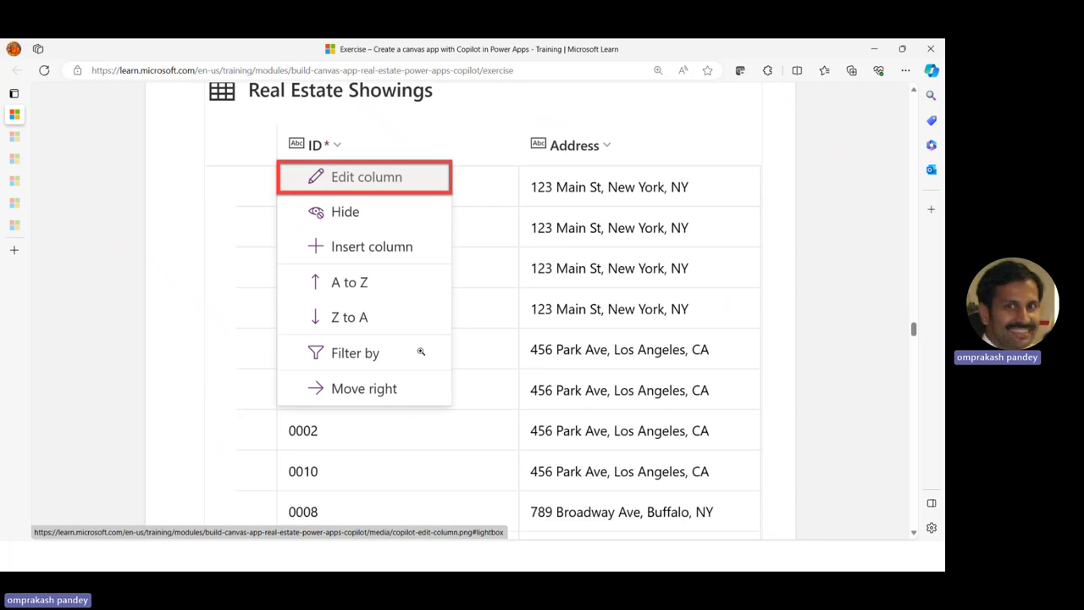
{"action": "scroll", "coordinate": [459, 281], "scroll_direction": "down", "scroll_amount": 3}
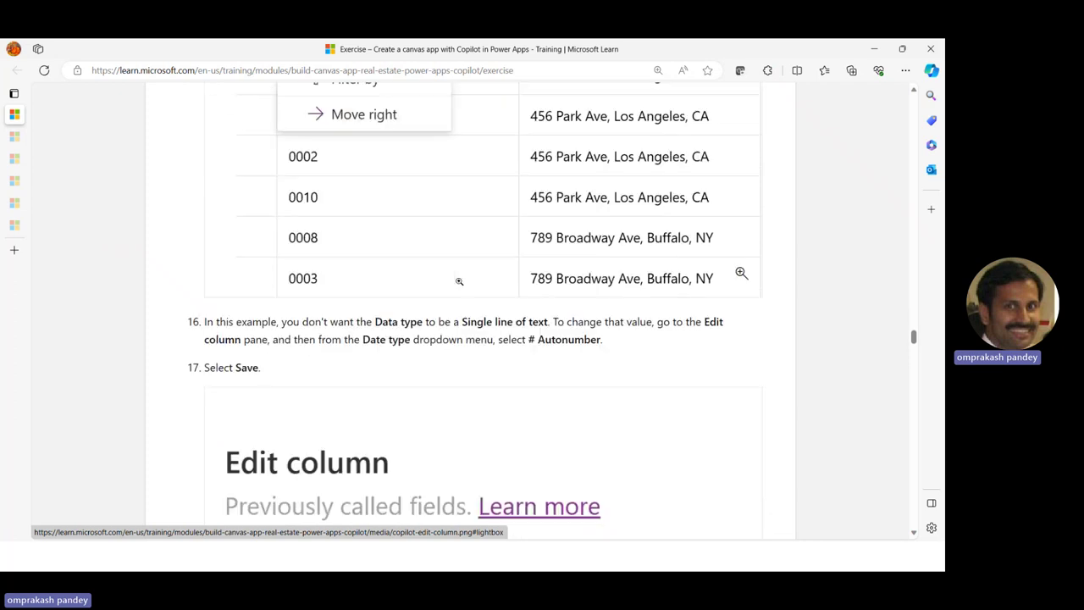
{"action": "scroll", "coordinate": [459, 281], "scroll_direction": "down", "scroll_amount": 10}
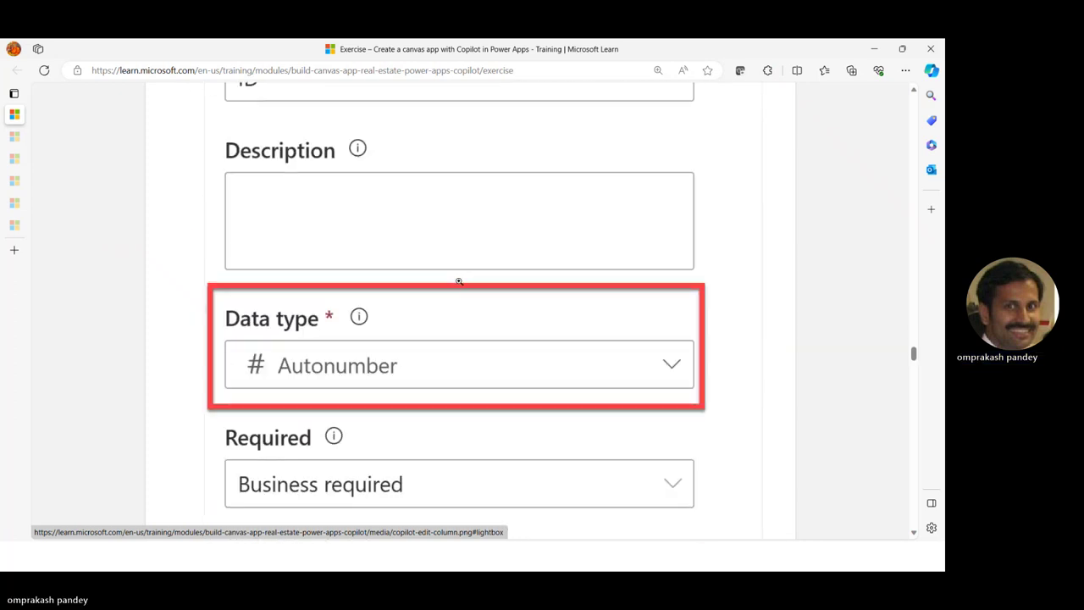
{"action": "scroll", "coordinate": [459, 281], "scroll_direction": "down", "scroll_amount": 2}
{"action": "scroll", "coordinate": [219, 391], "scroll_direction": "up", "scroll_amount": 2}
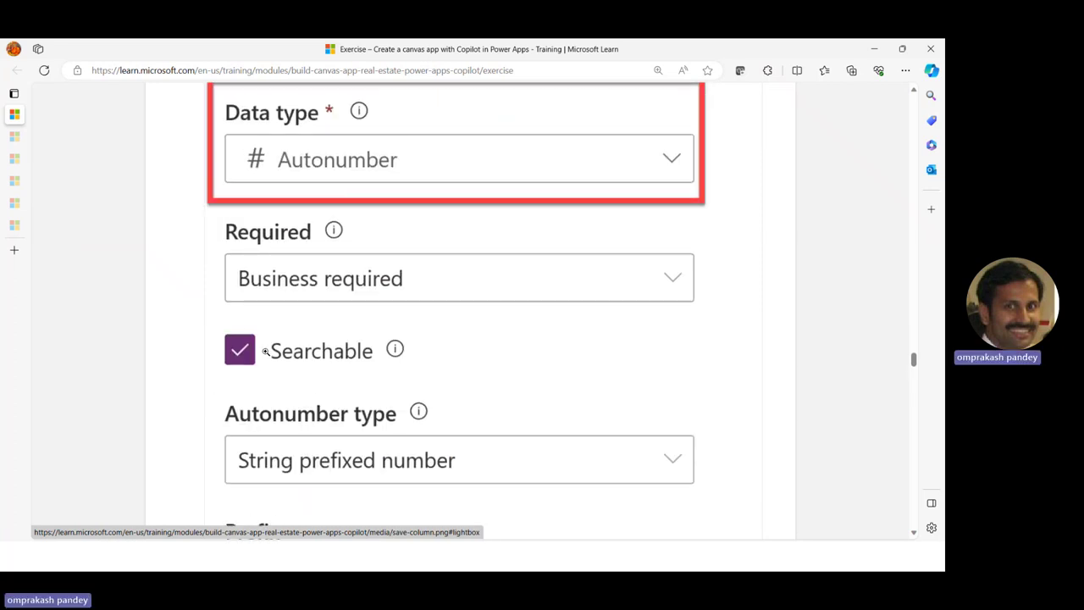
{"action": "scroll", "coordinate": [357, 412], "scroll_direction": "down", "scroll_amount": 8}
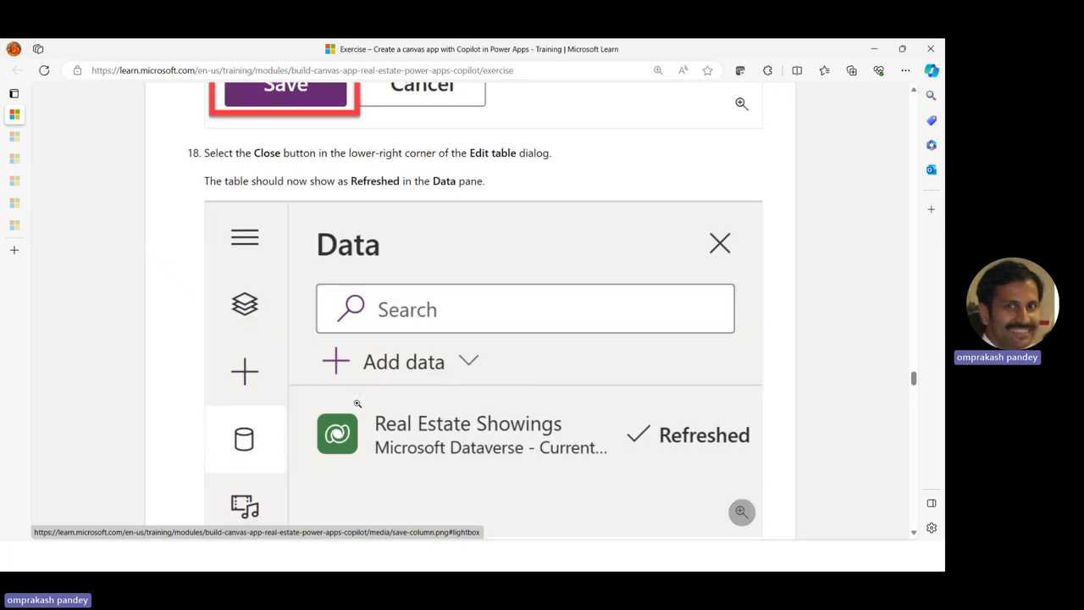
{"action": "scroll", "coordinate": [358, 403], "scroll_direction": "down", "scroll_amount": 8}
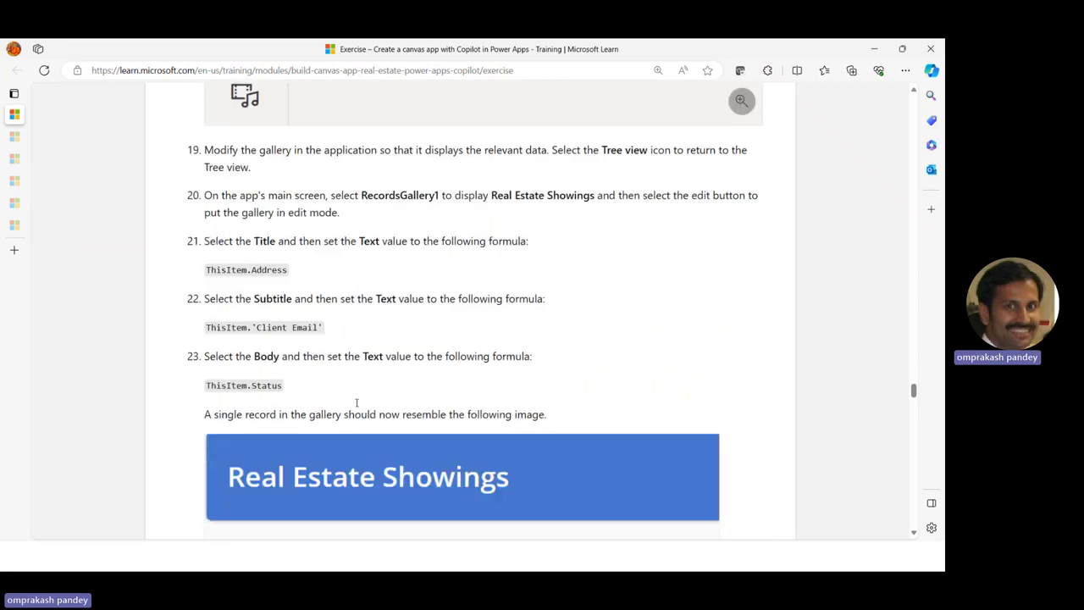
{"action": "scroll", "coordinate": [357, 407], "scroll_direction": "down", "scroll_amount": 4}
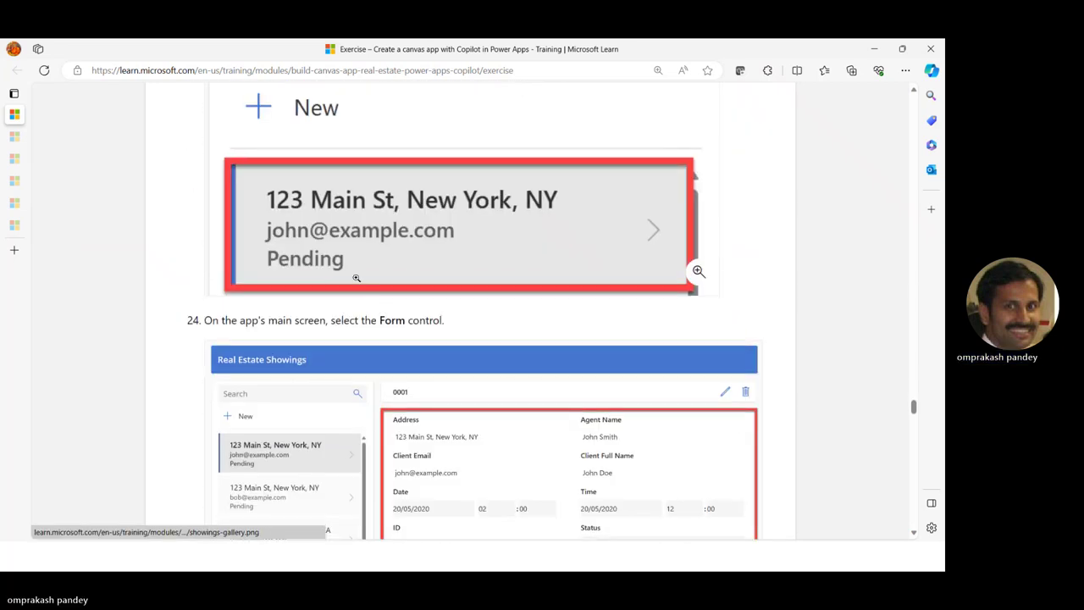
{"action": "scroll", "coordinate": [414, 333], "scroll_direction": "down", "scroll_amount": 5}
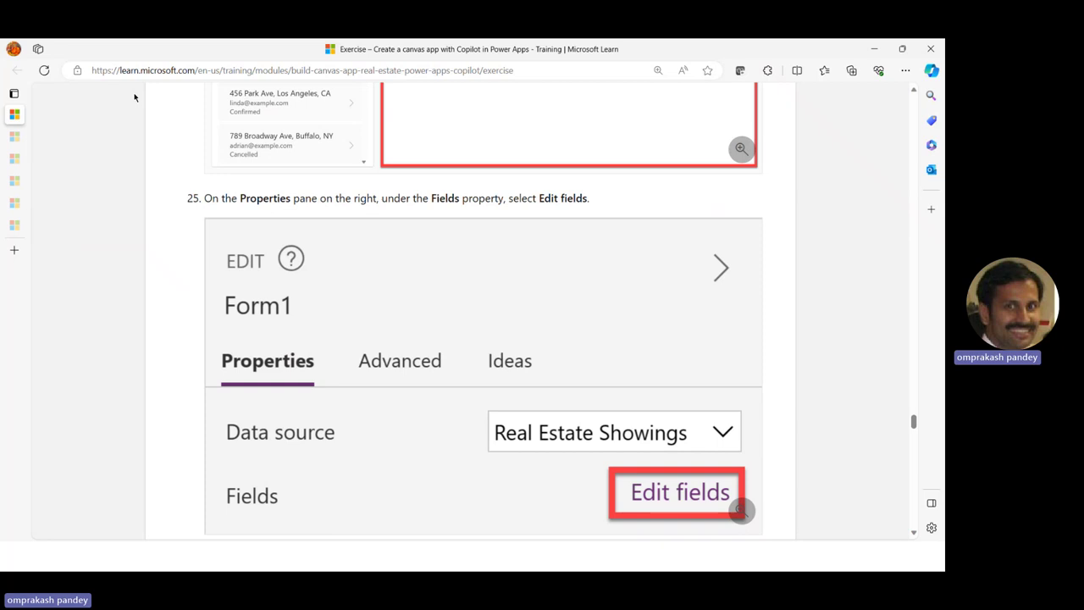
{"action": "key", "text": "alt+Tab"}
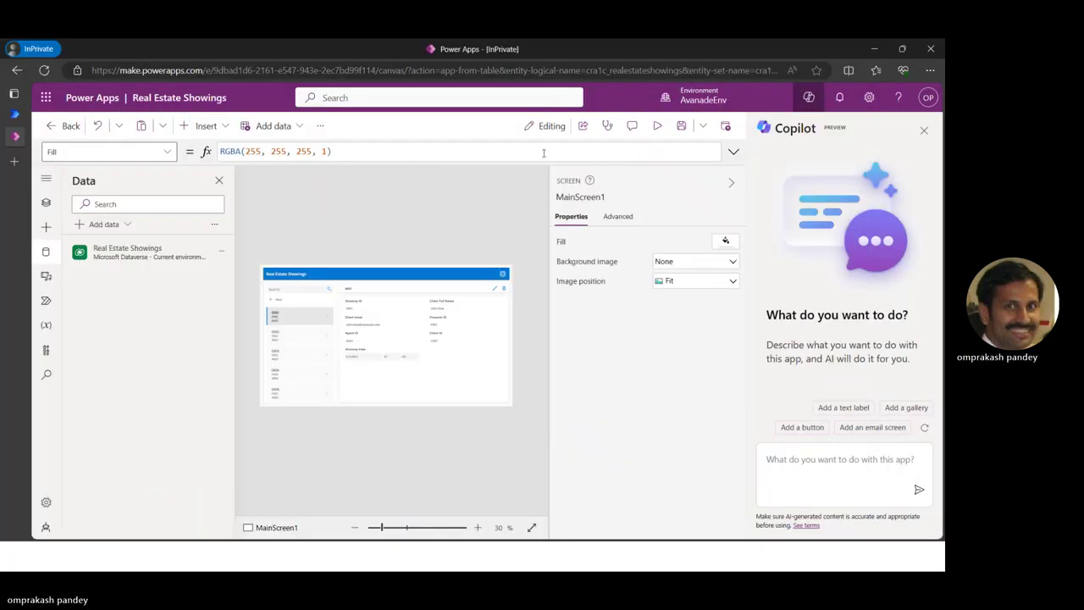
Review the Real Estate Showings table's five sample showings in Edit data, then close it
{"action": "left_click", "coordinate": [222, 253]}
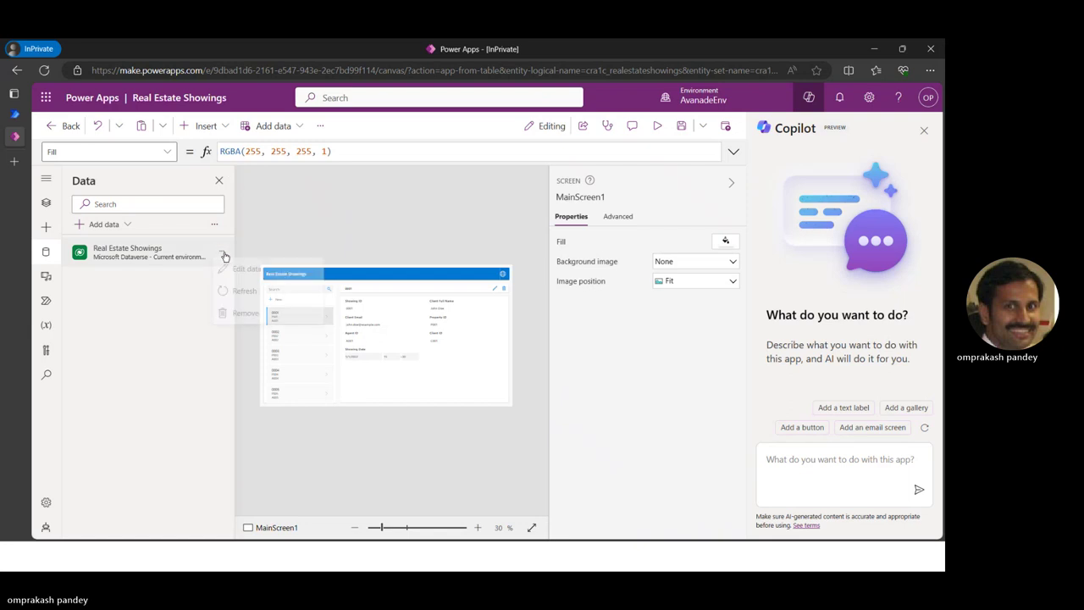
{"action": "left_click", "coordinate": [255, 272]}
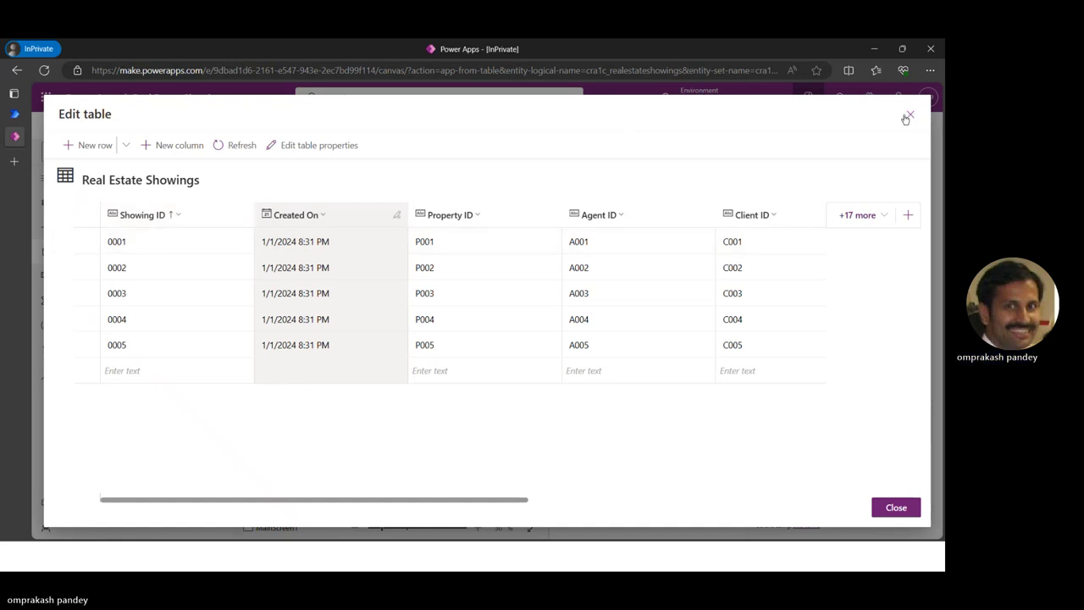
{"action": "left_click", "coordinate": [896, 508]}
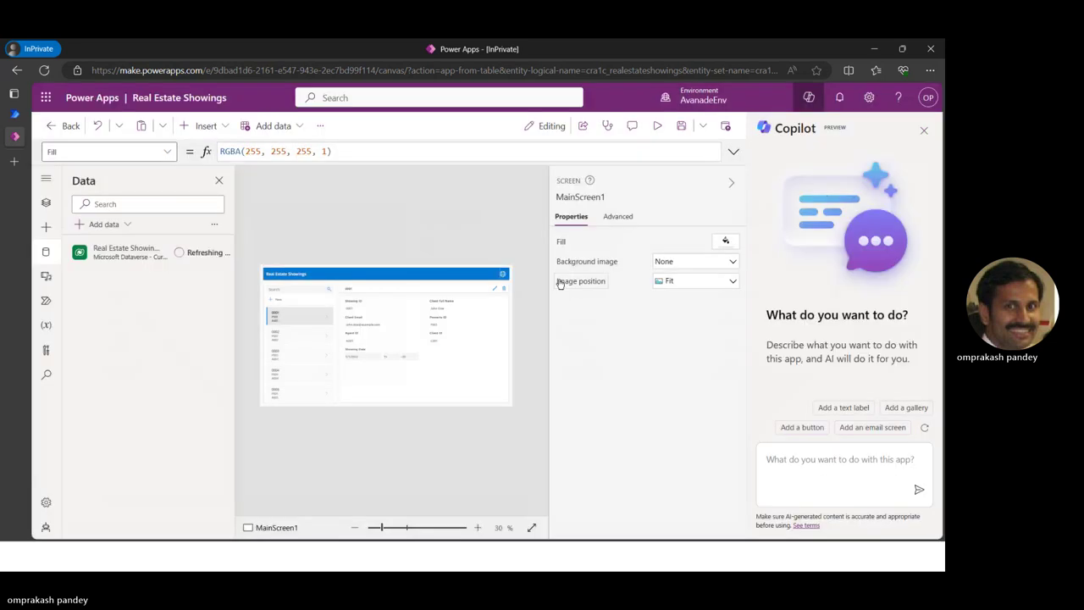
{"action": "key", "text": "alt+Tab"}
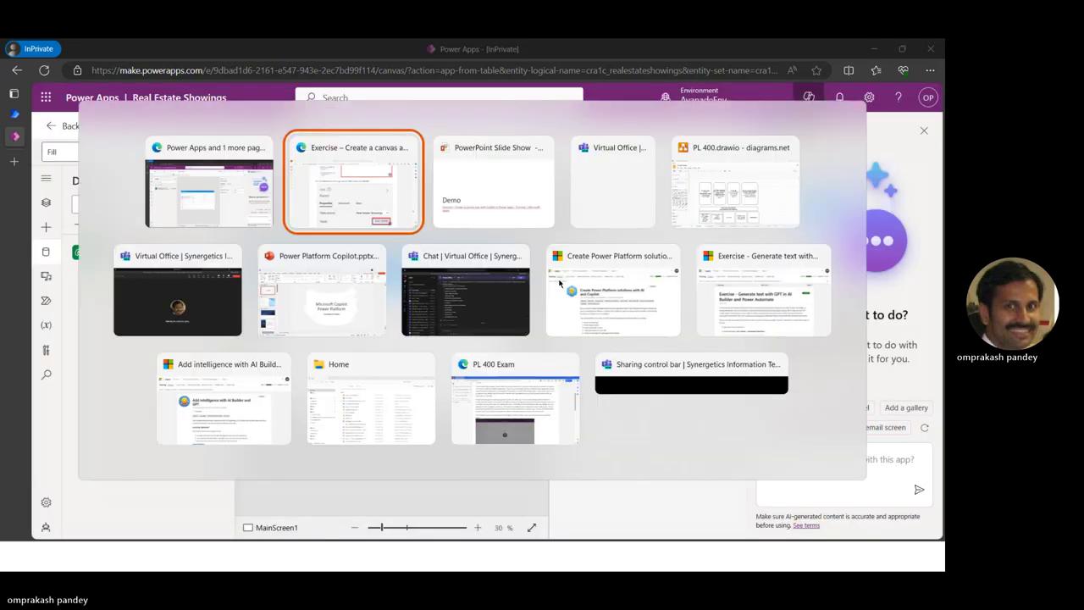
{"action": "key", "text": "alt+Tab"}
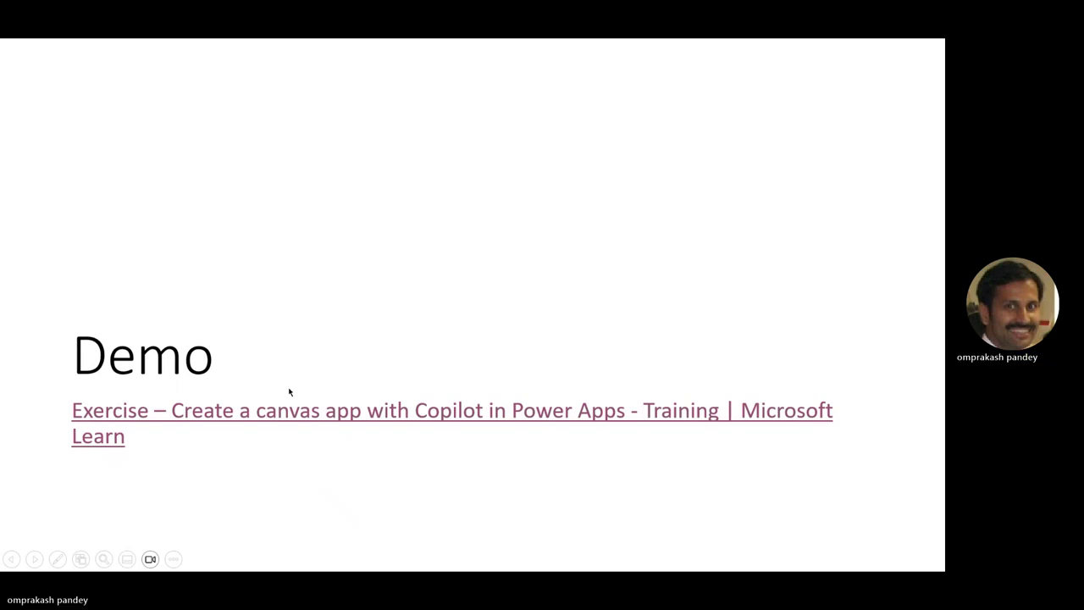
{"action": "key", "text": "alt+Tab"}
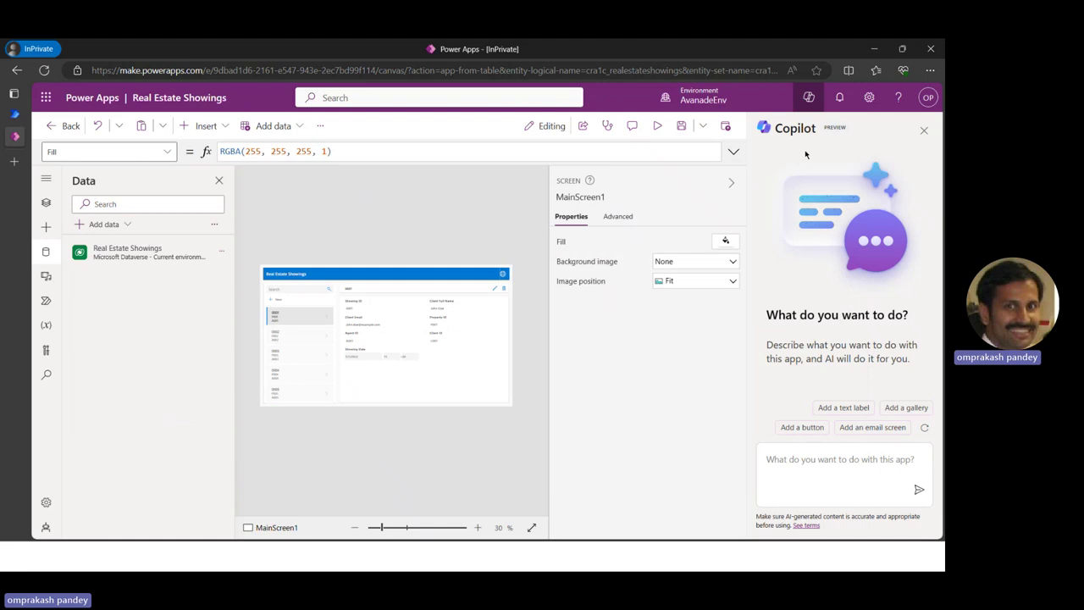
Save the Real Estate Showings app, close the editor, and bring back the slide show
{"action": "left_click", "coordinate": [680, 125]}
{"action": "left_click", "coordinate": [55, 127]}
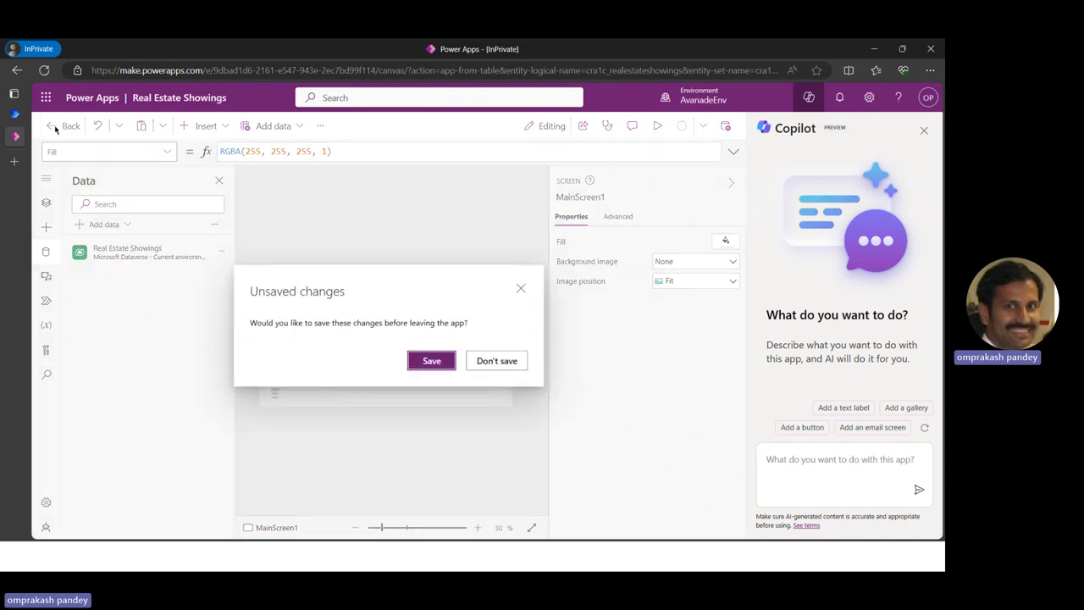
{"action": "left_click", "coordinate": [430, 361]}
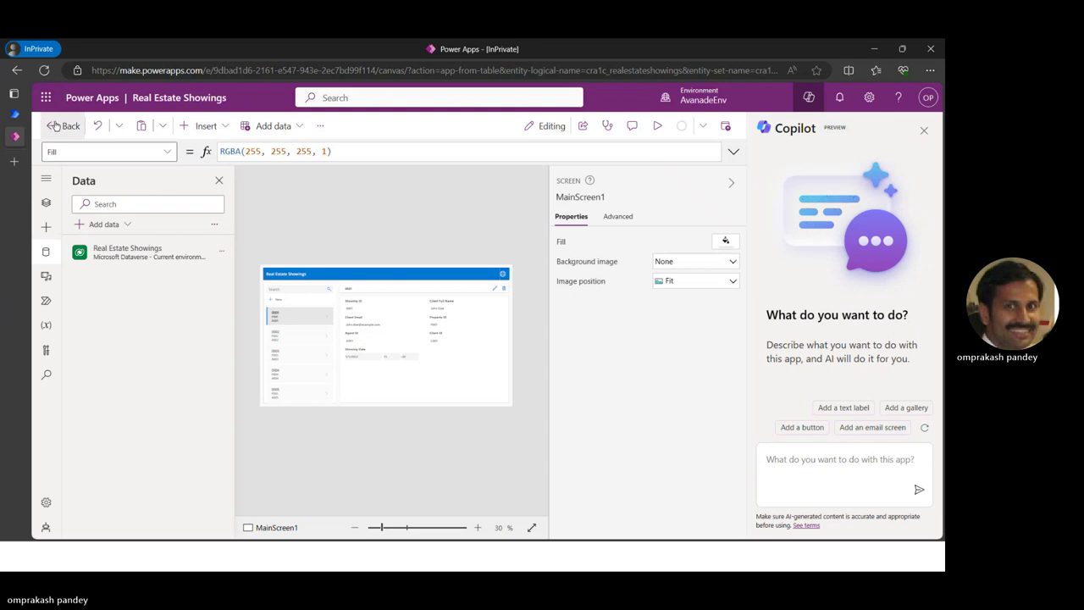
{"action": "left_click", "coordinate": [55, 125]}
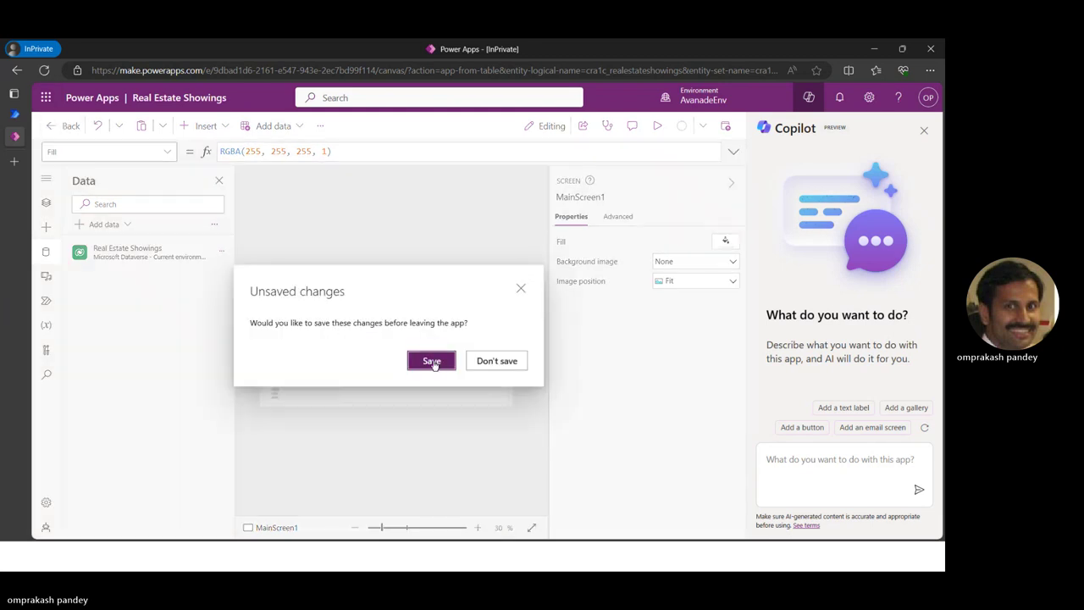
{"action": "left_click", "coordinate": [491, 361]}
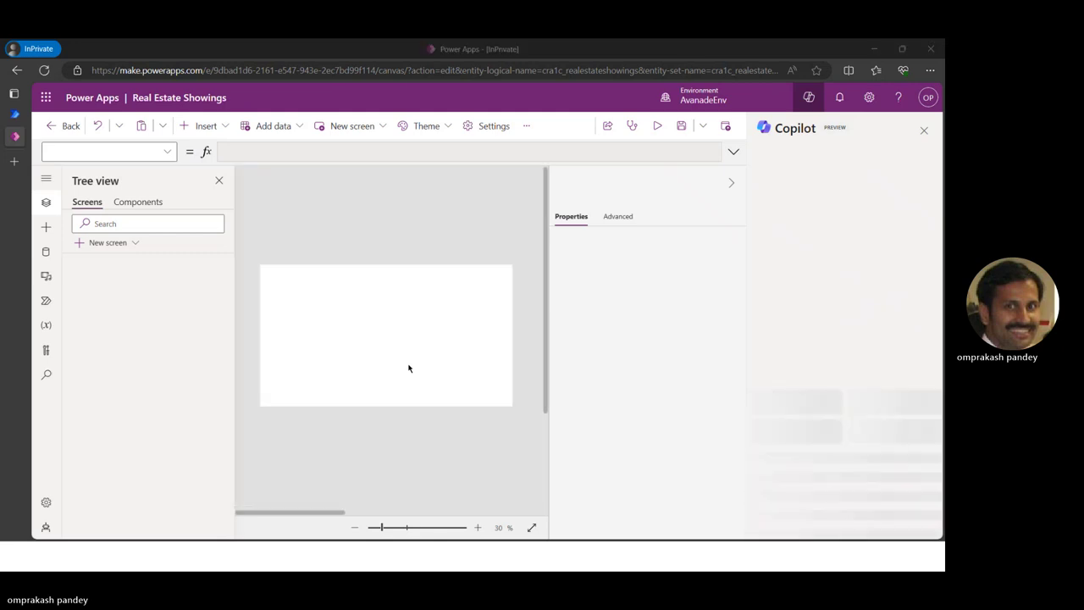
{"action": "key", "text": "alt+Tab"}
Advance the slide show to the 'Copilot with Power Virtual Agents' slide
{"action": "key", "text": "Right"}
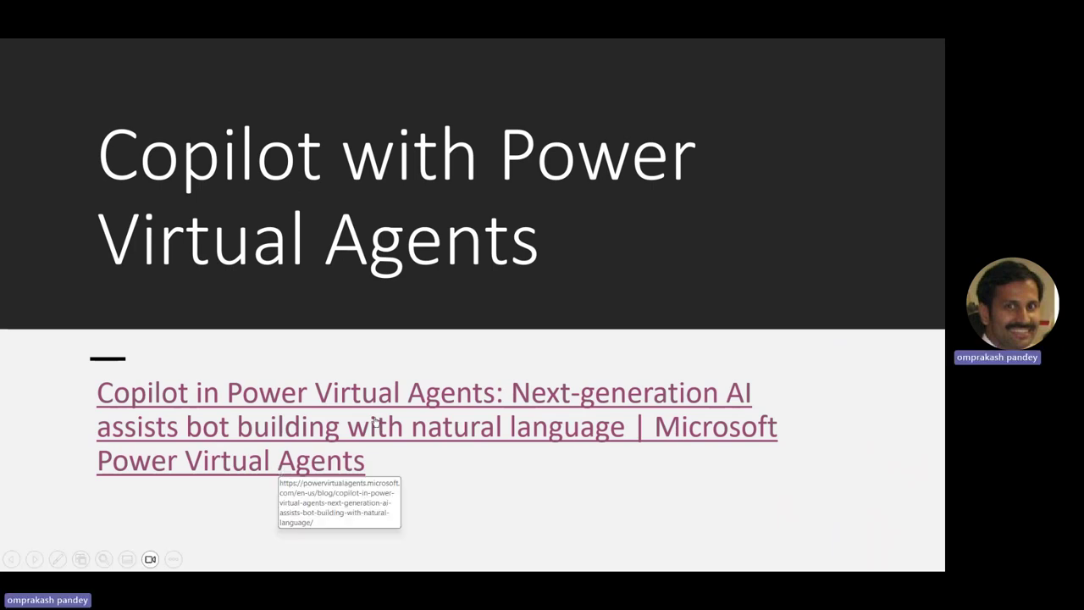
Switch to Edge and open the 'Copilot in Power Virtual Agents' blog post tab
{"action": "key", "text": "alt+Tab"}
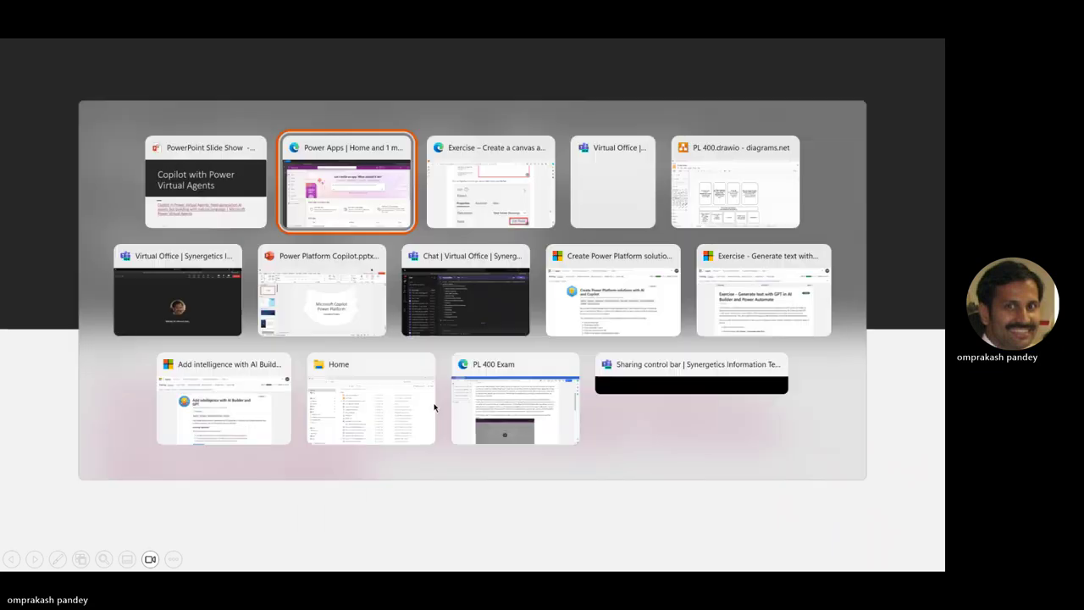
{"action": "key", "text": "alt+Tab"}
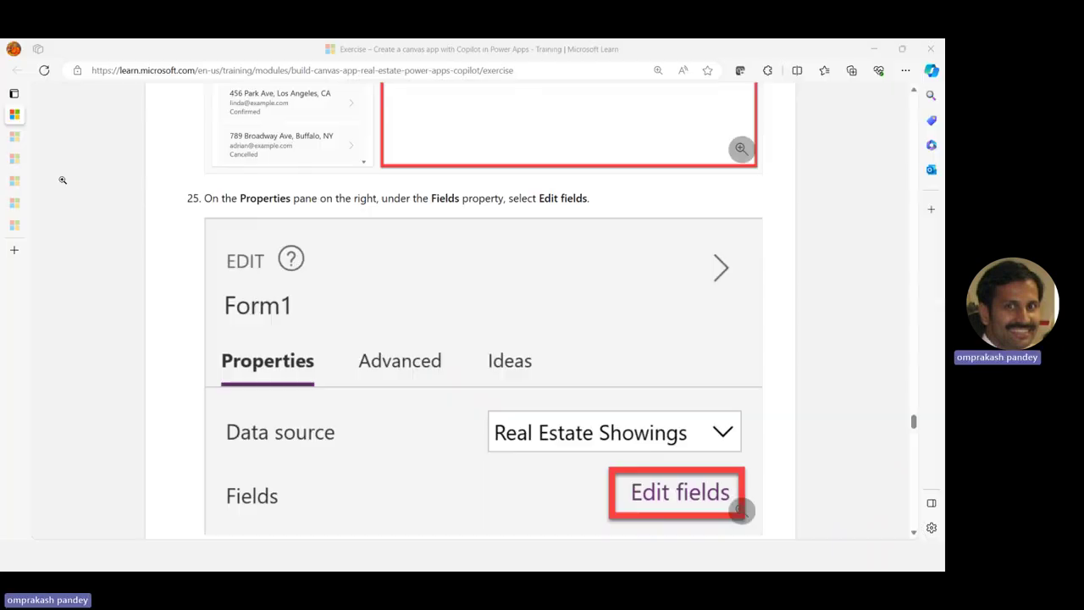
{"action": "mouse_move", "coordinate": [22, 119]}
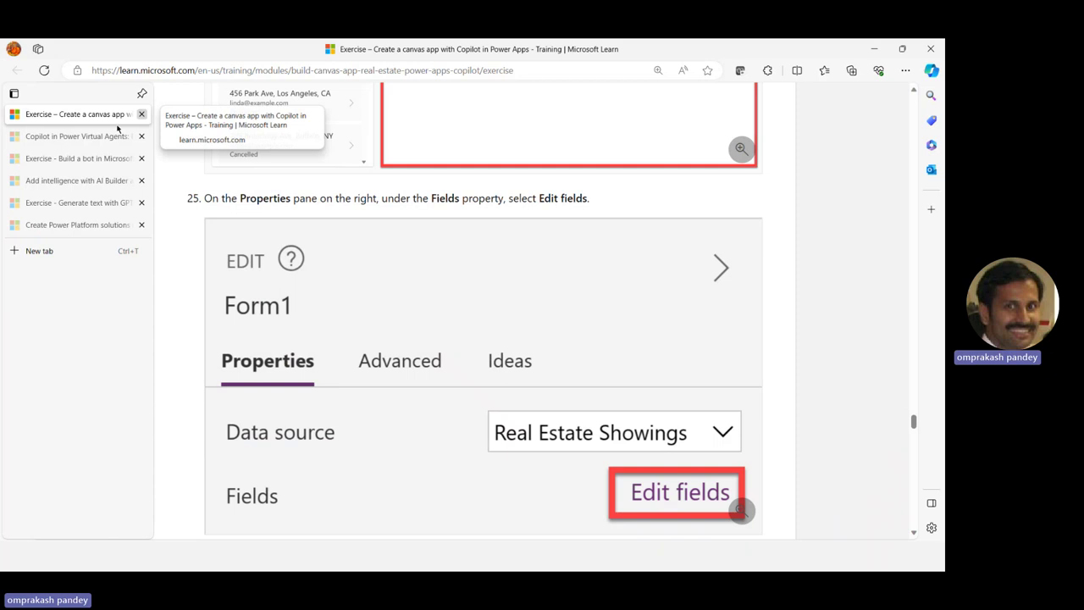
{"action": "left_click", "coordinate": [102, 134]}
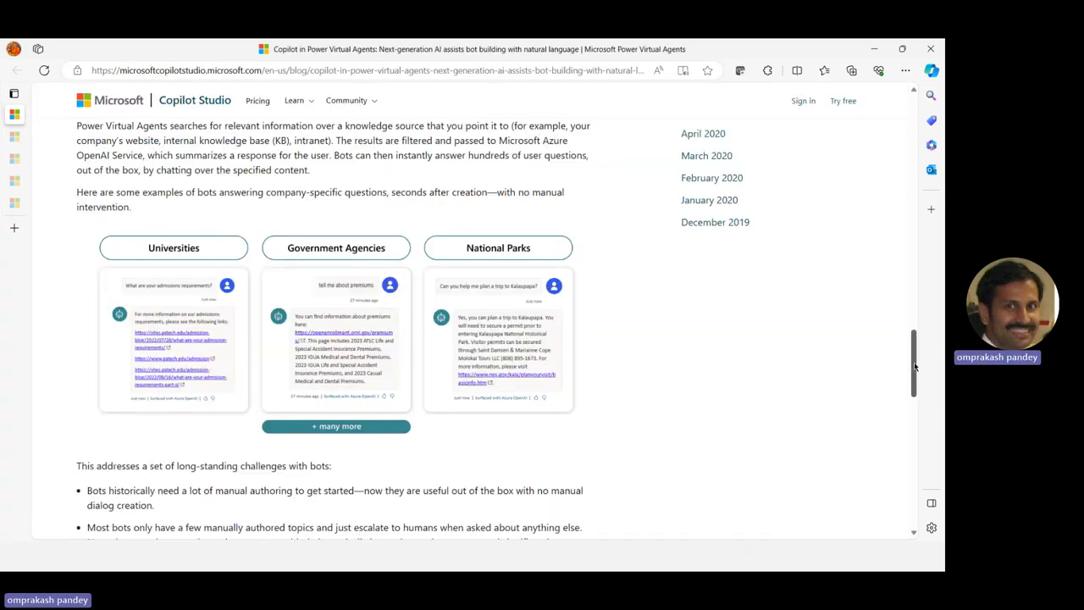
Scroll through the Copilot in Power Virtual Agents blog post and its example bots
{"action": "left_click_drag", "start_coordinate": [915, 365], "coordinate": [912, 183]}
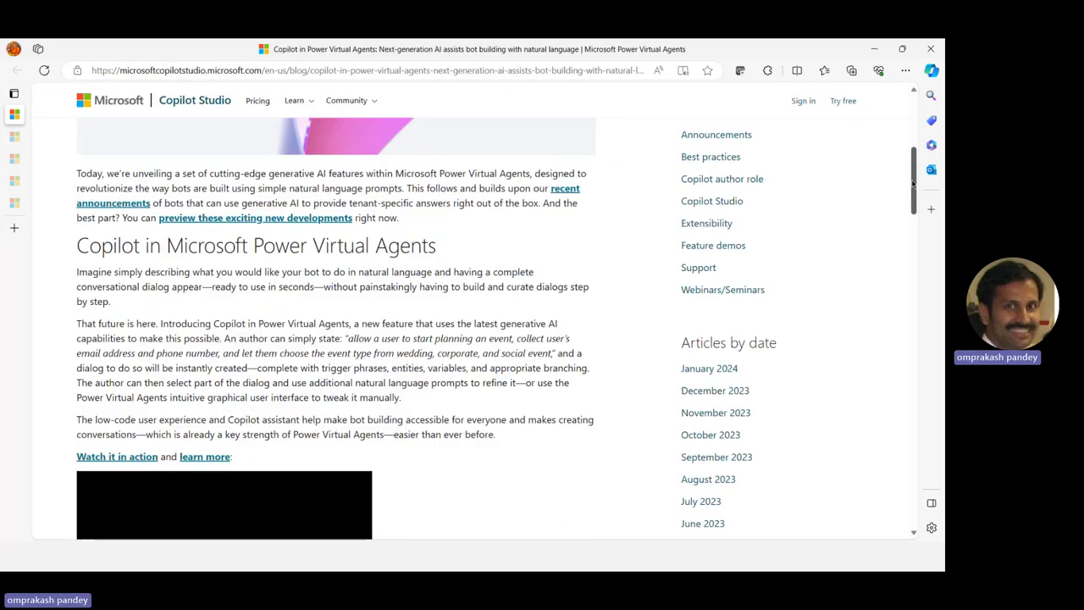
{"action": "scroll", "coordinate": [518, 264], "scroll_direction": "up", "scroll_amount": 5}
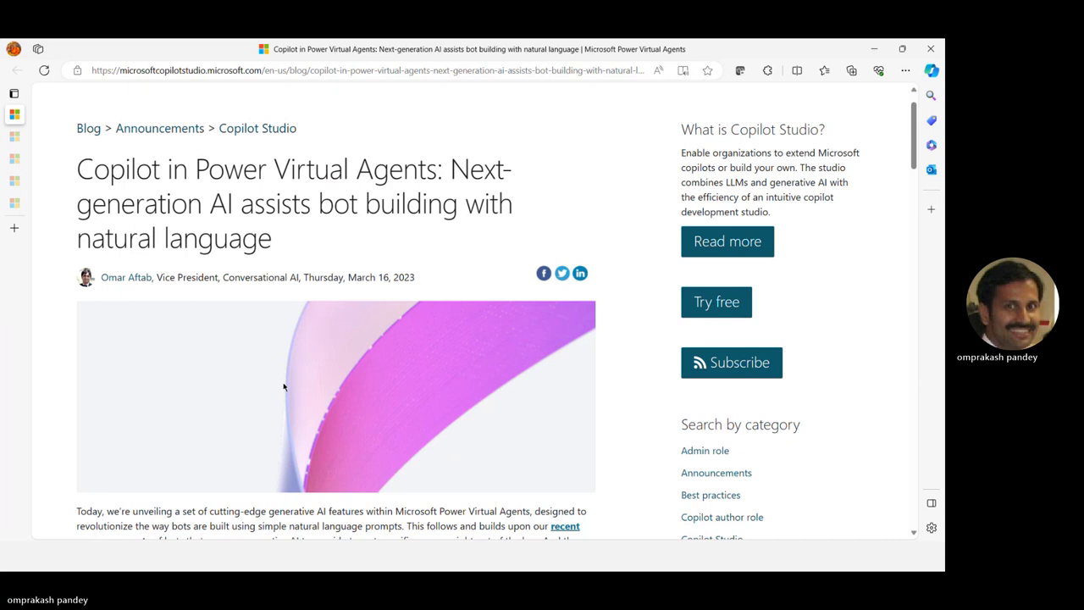
{"action": "scroll", "coordinate": [284, 387], "scroll_direction": "down", "scroll_amount": 3}
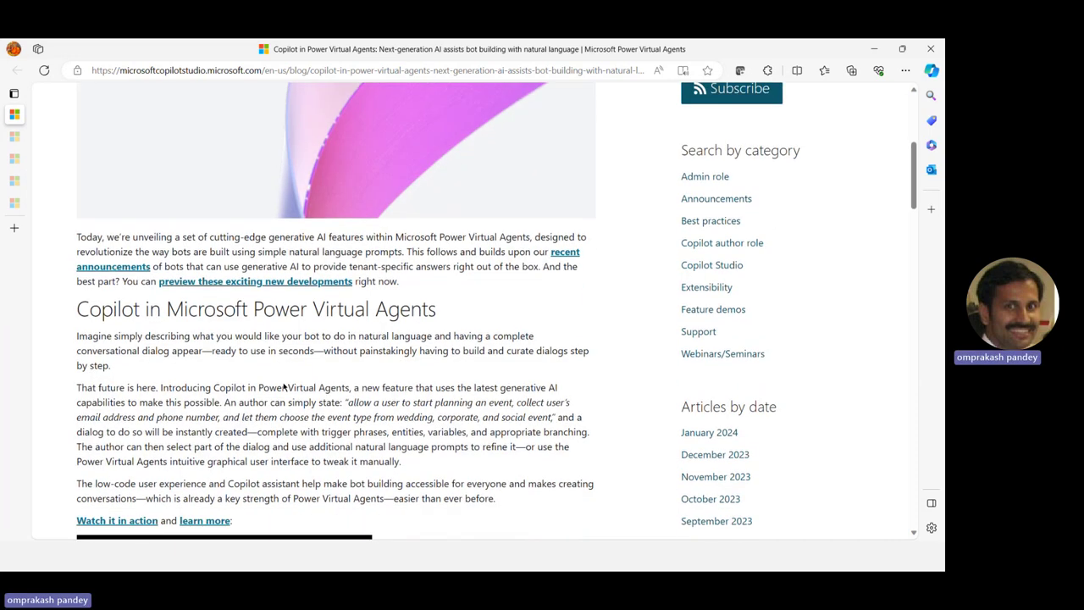
{"action": "scroll", "coordinate": [284, 387], "scroll_direction": "down", "scroll_amount": 8}
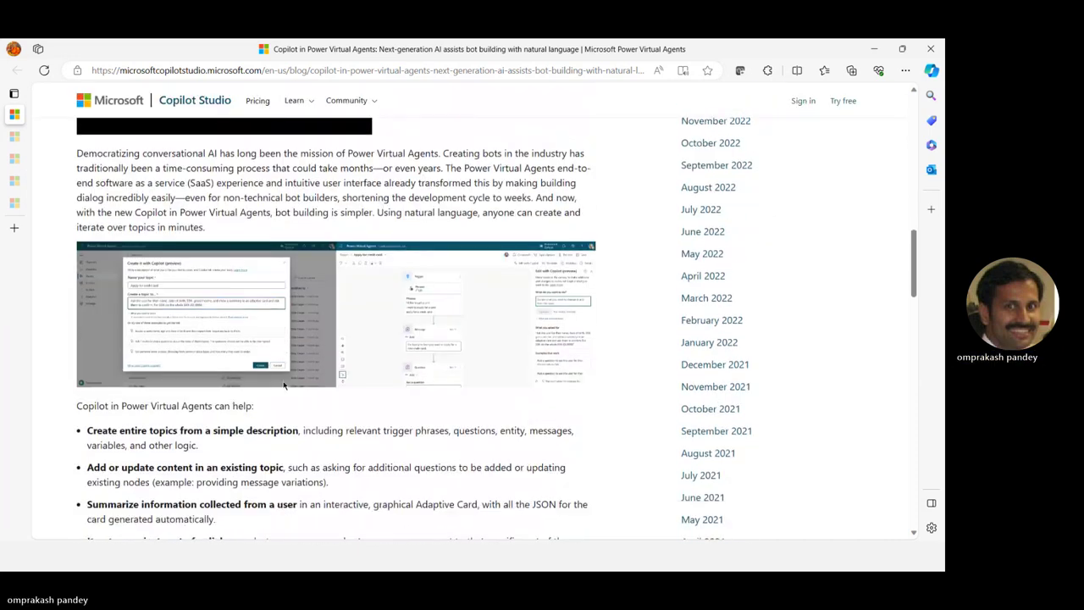
{"action": "scroll", "coordinate": [284, 387], "scroll_direction": "down", "scroll_amount": 1}
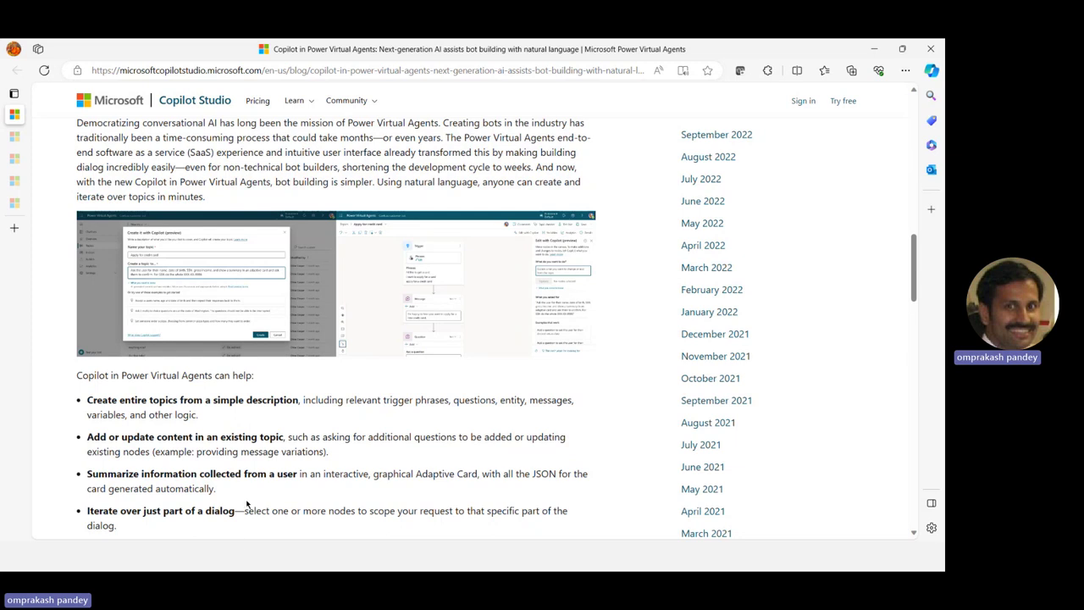
{"action": "scroll", "coordinate": [247, 504], "scroll_direction": "down", "scroll_amount": 1}
{"action": "scroll", "coordinate": [248, 504], "scroll_direction": "down", "scroll_amount": 4}
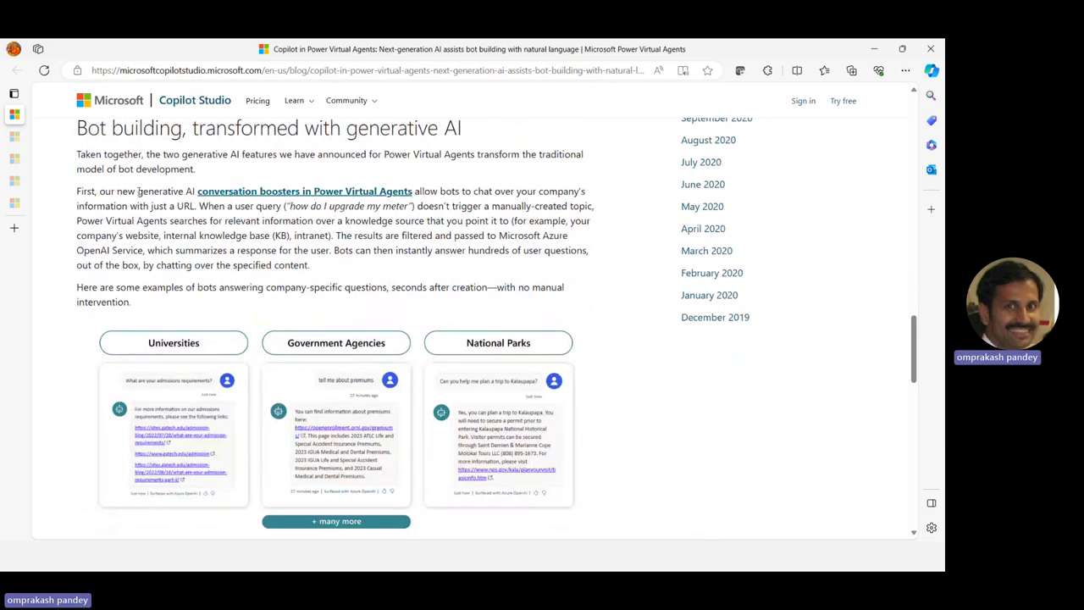
Highlight 'generative AI', read the rest of the post, and close the blog tab
{"action": "left_click_drag", "start_coordinate": [138, 192], "coordinate": [195, 191]}
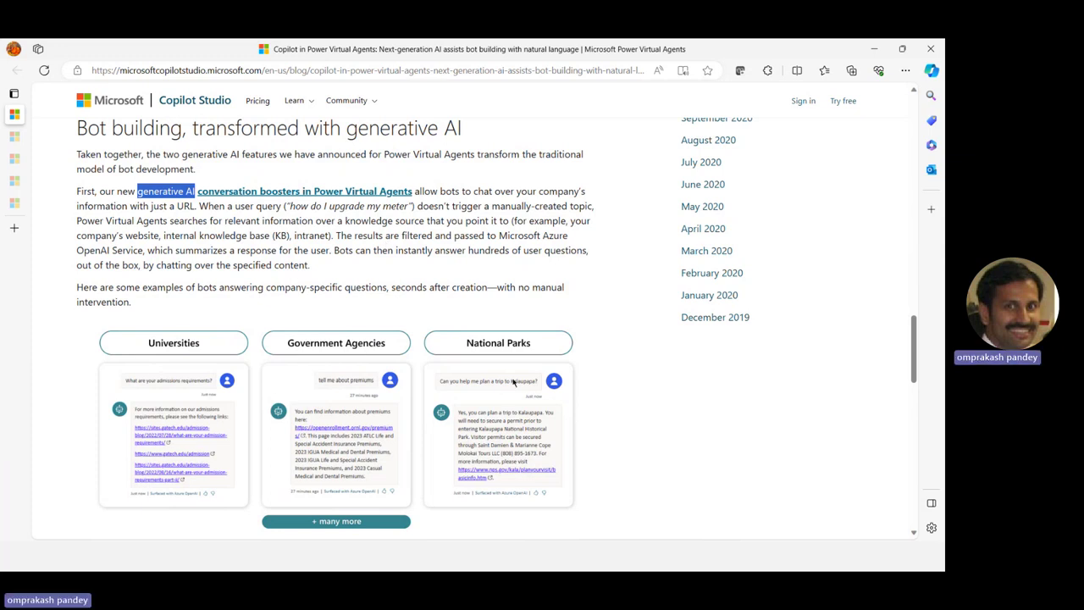
{"action": "scroll", "coordinate": [508, 391], "scroll_direction": "down", "scroll_amount": 2}
{"action": "scroll", "coordinate": [508, 391], "scroll_direction": "down", "scroll_amount": 1}
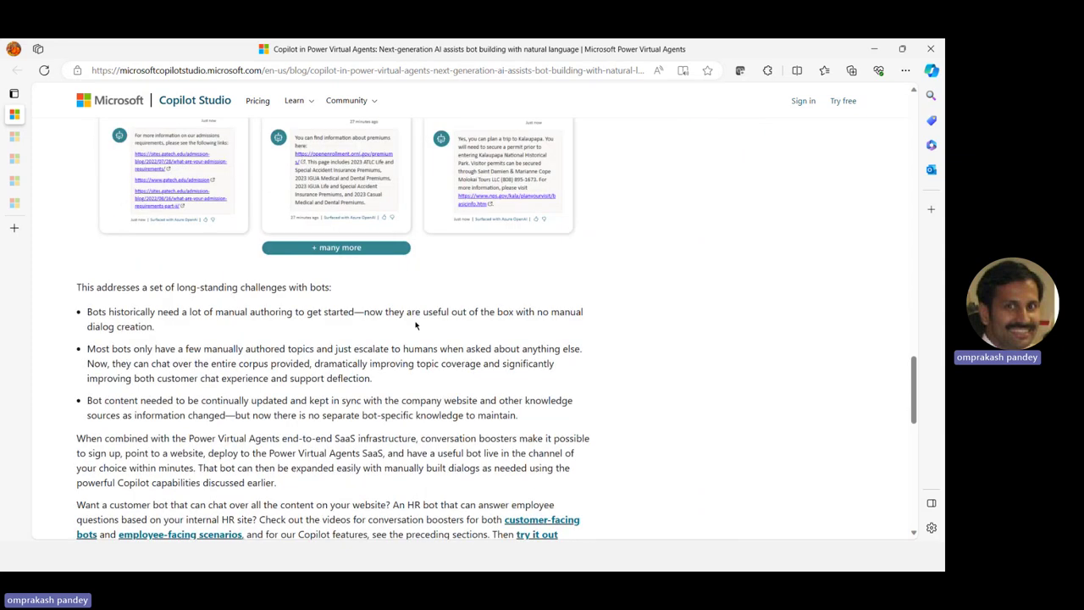
{"action": "scroll", "coordinate": [415, 325], "scroll_direction": "down", "scroll_amount": 3}
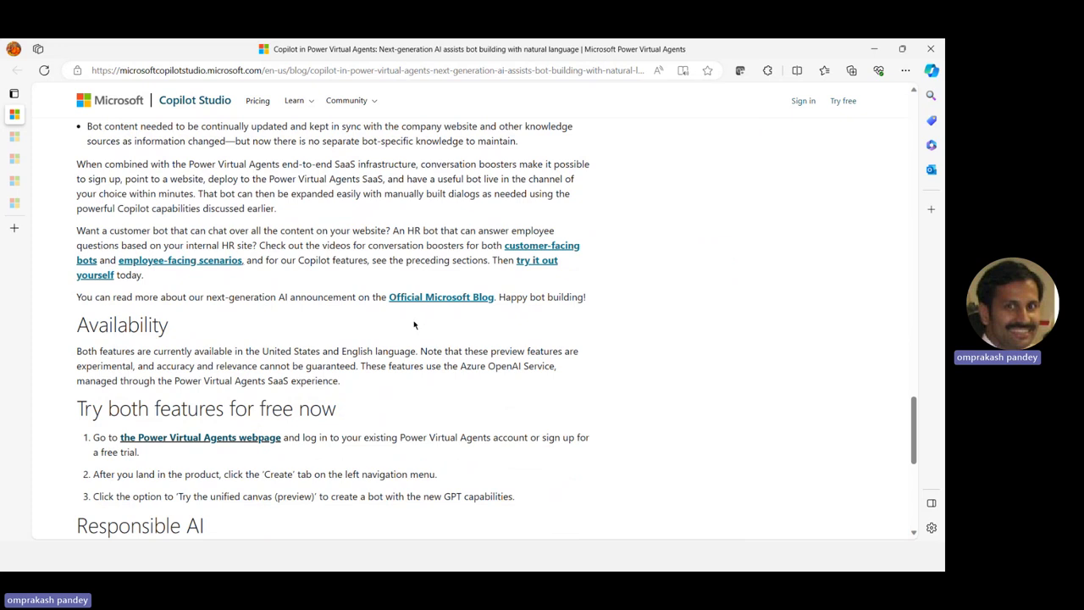
{"action": "scroll", "coordinate": [414, 325], "scroll_direction": "down", "scroll_amount": 2}
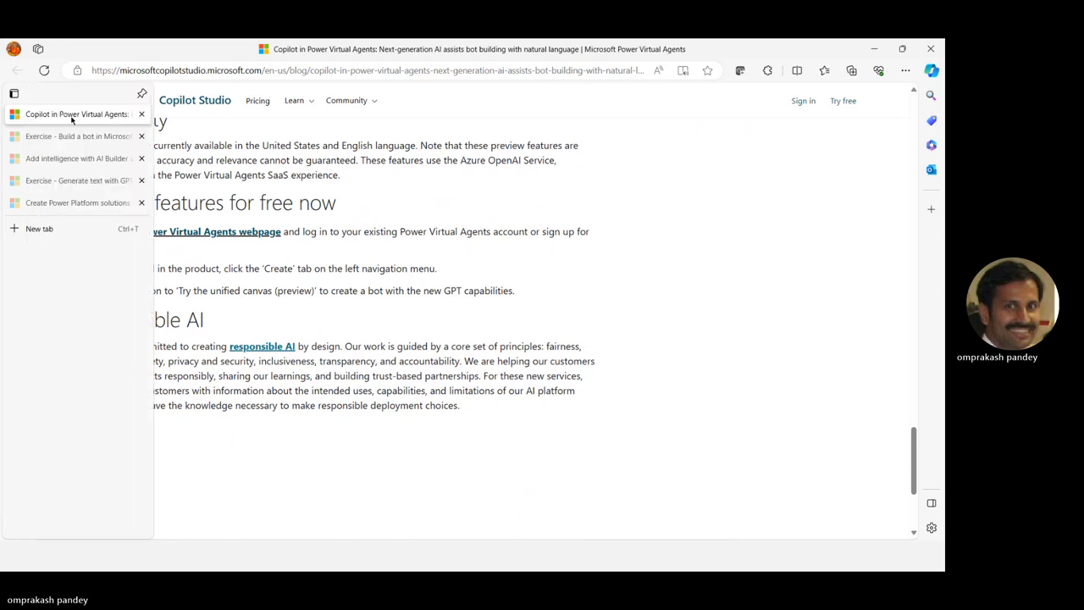
{"action": "key", "text": "ctrl+w"}
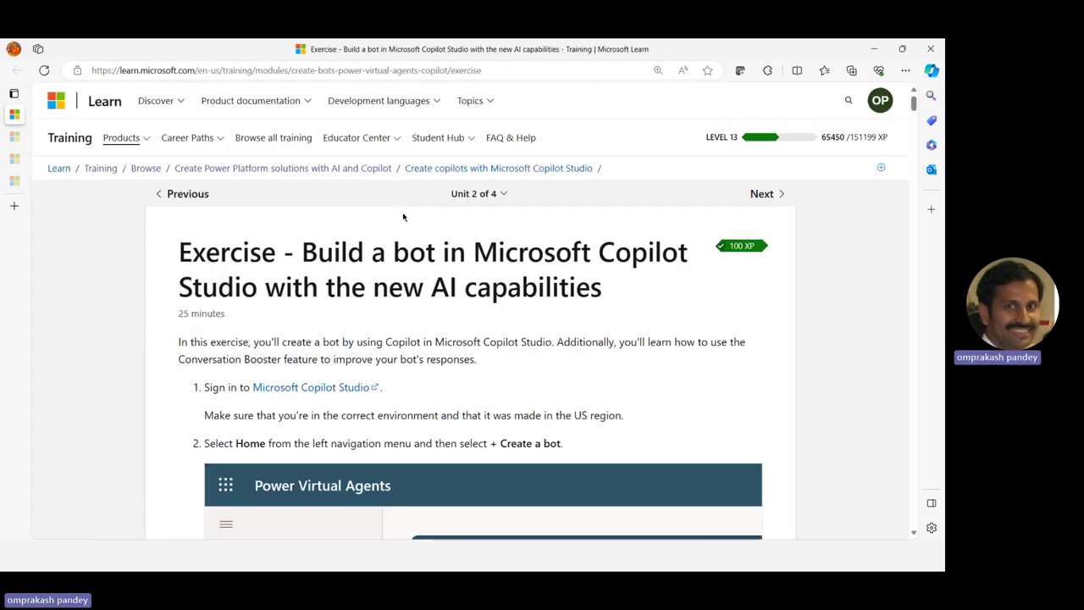
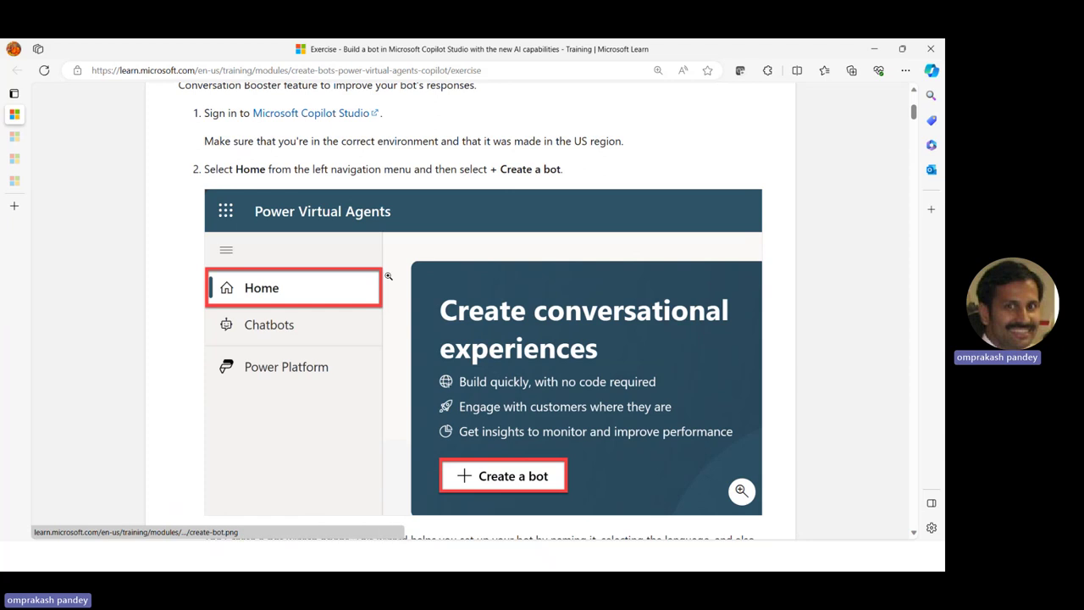
Switch from the Learn exercise page to the Power Apps Home window listing Real Estate Showings
{"action": "scroll", "coordinate": [508, 279], "scroll_direction": "up", "scroll_amount": 1}
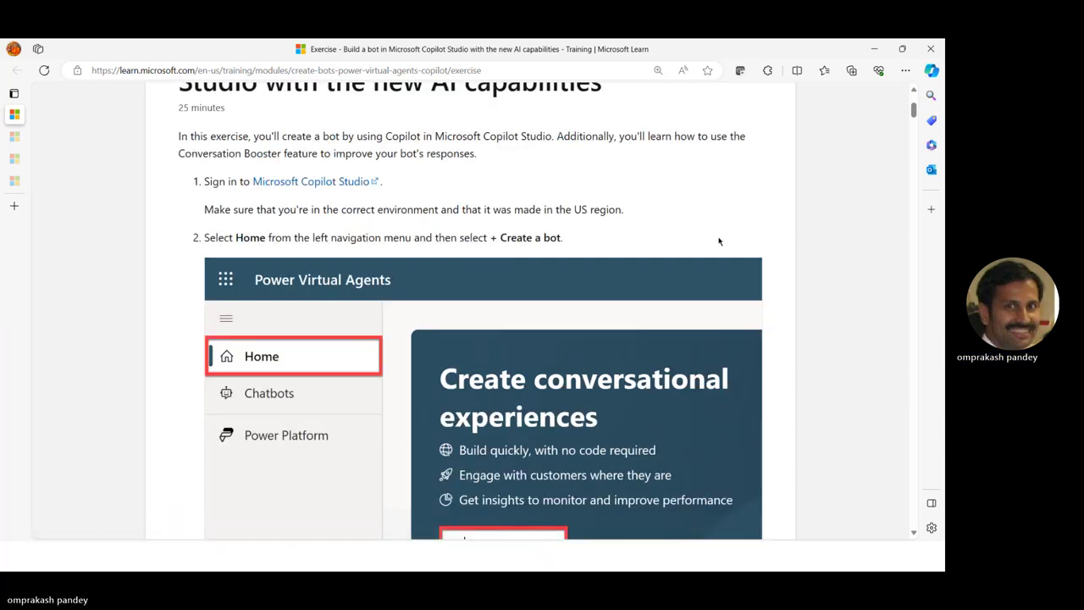
{"action": "key", "text": "alt+Tab"}
{"action": "key", "text": "alt+Tab"}
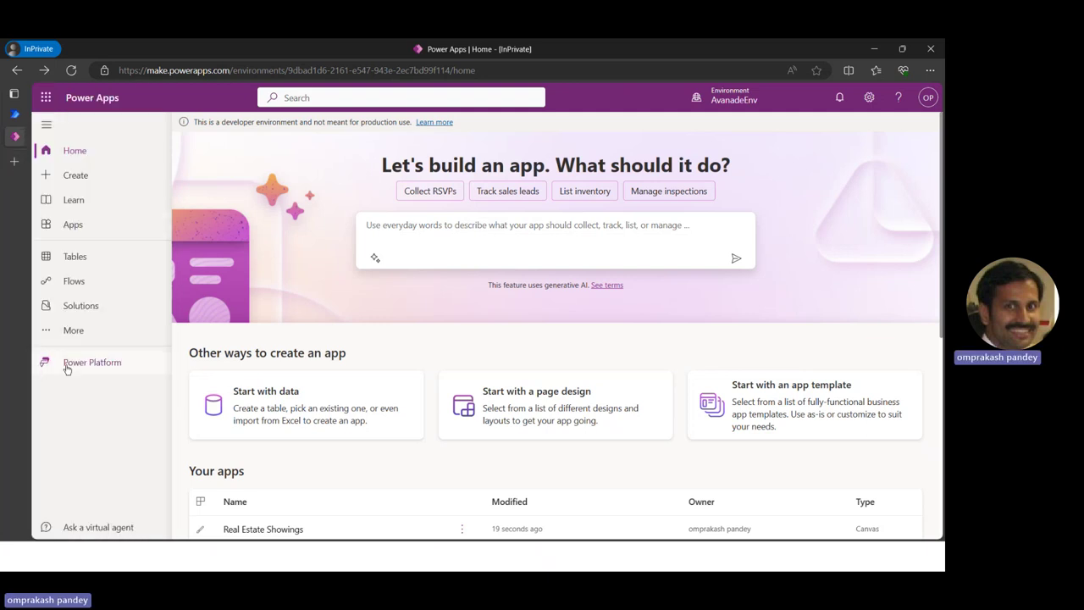
Launch Power Virtual Agents in a new tab from the Power Platform apps flyout
{"action": "left_click", "coordinate": [67, 364]}
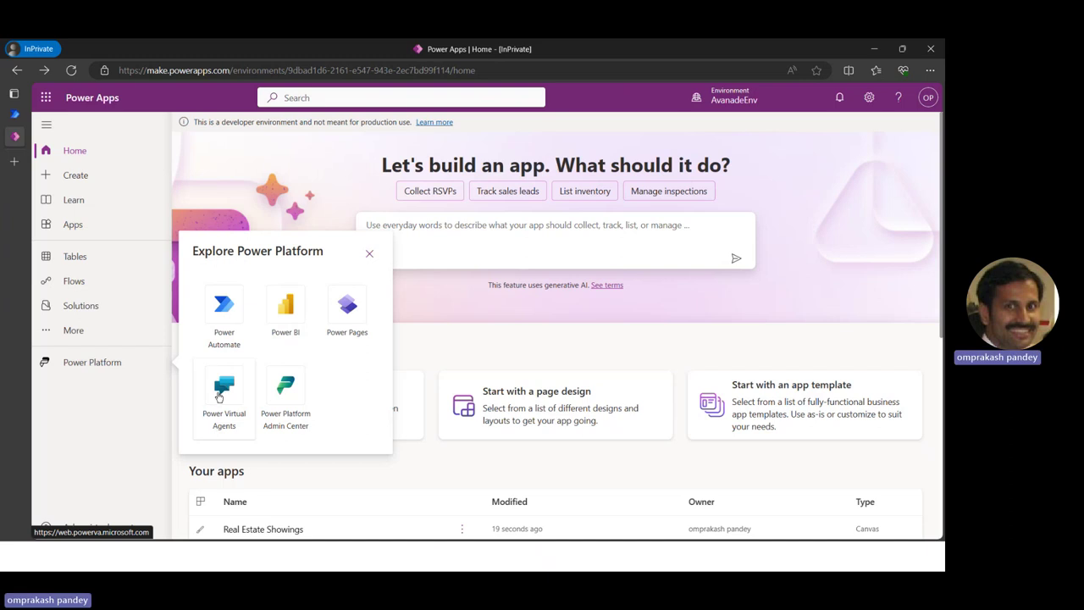
{"action": "left_click", "coordinate": [222, 391]}
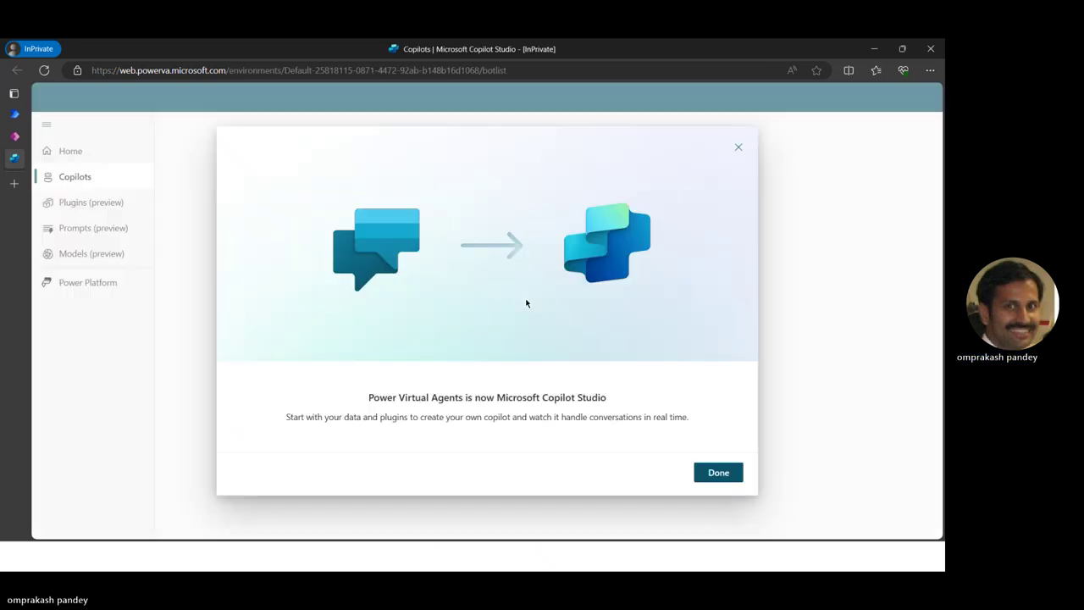
Dismiss the welcome notice, switch to the AvanadeEnv environment, and start creating a new copilot
{"action": "left_click", "coordinate": [721, 474]}
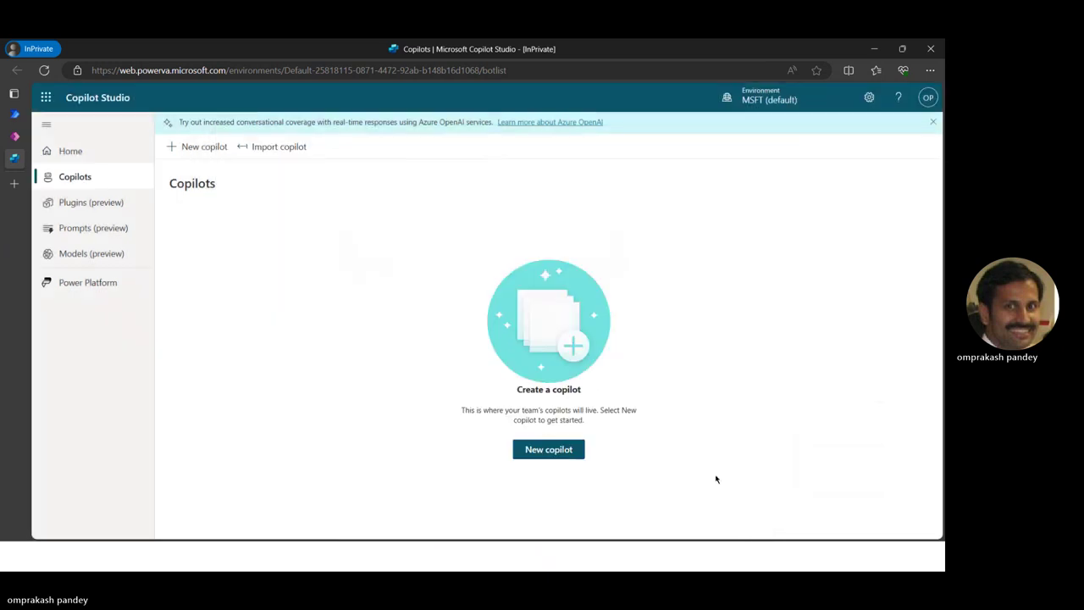
{"action": "left_click", "coordinate": [768, 100]}
{"action": "left_click", "coordinate": [738, 252]}
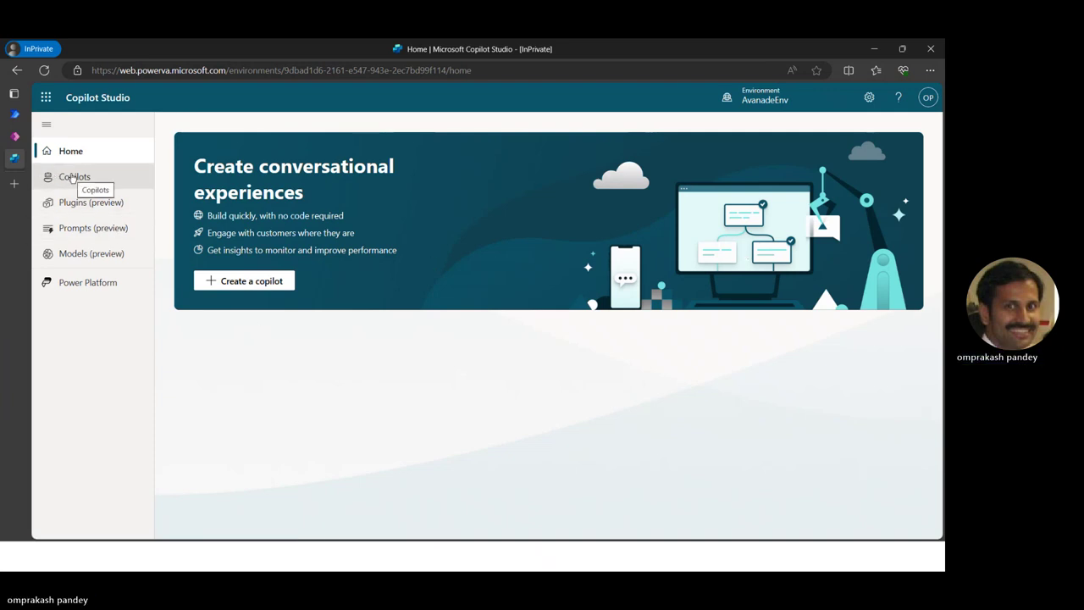
{"action": "left_click", "coordinate": [222, 281]}
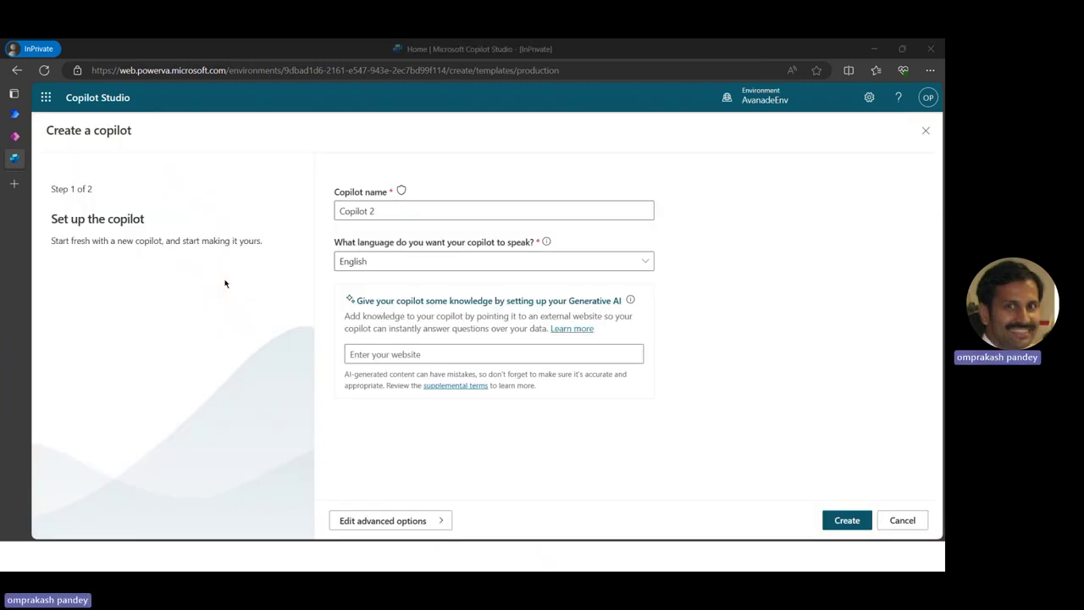
Rename the new copilot from 'Copilot 2' to 'Real Estate Booking Service'
{"action": "key", "text": "alt+Tab"}
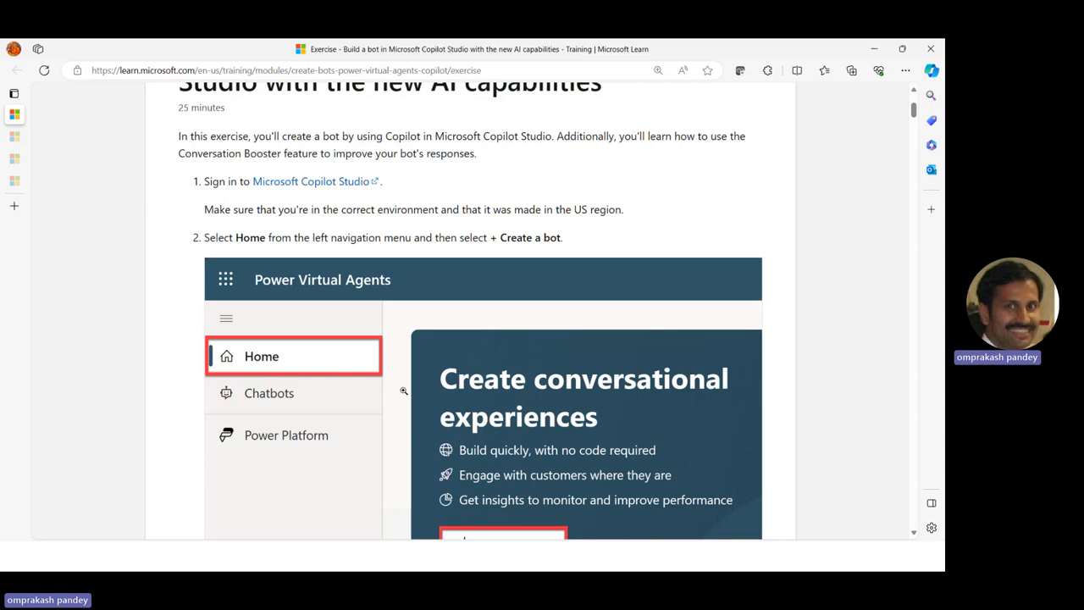
{"action": "scroll", "coordinate": [404, 390], "scroll_direction": "down", "scroll_amount": 5}
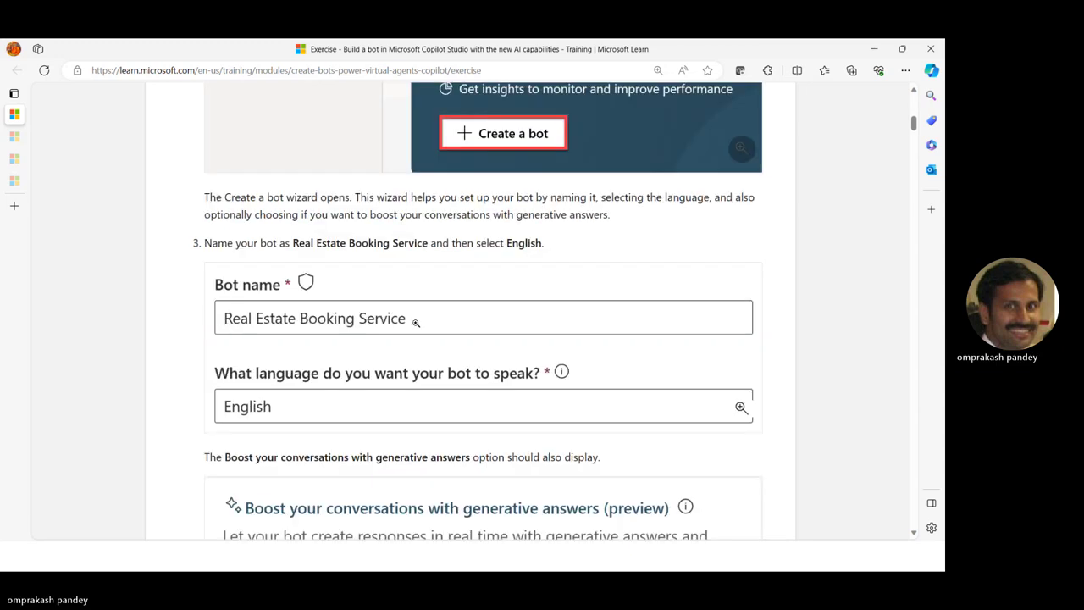
{"action": "scroll", "coordinate": [478, 301], "scroll_direction": "down", "scroll_amount": 3}
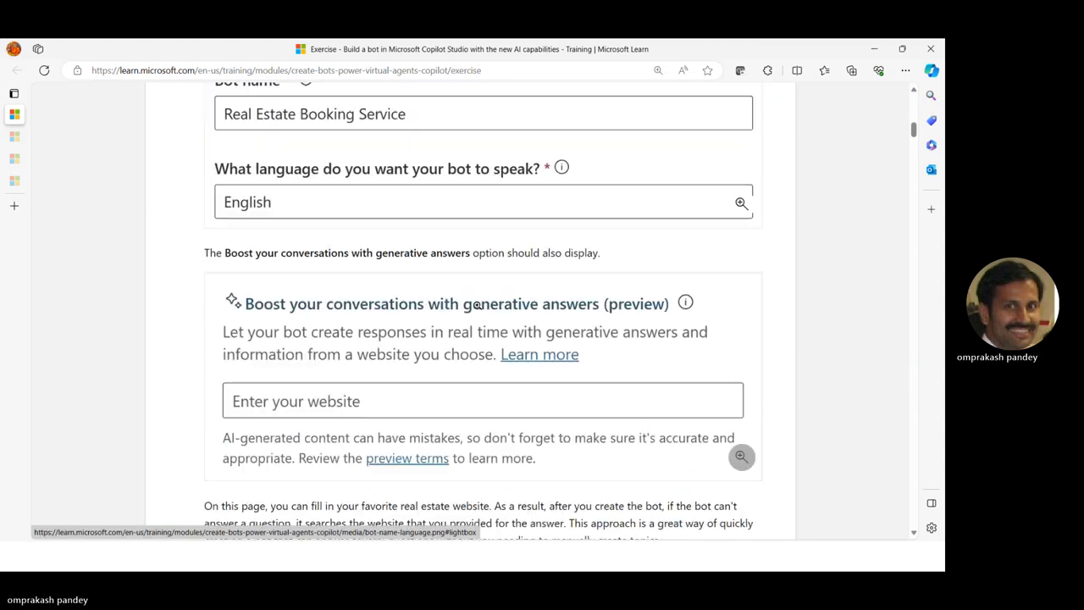
{"action": "scroll", "coordinate": [477, 272], "scroll_direction": "up", "scroll_amount": 2}
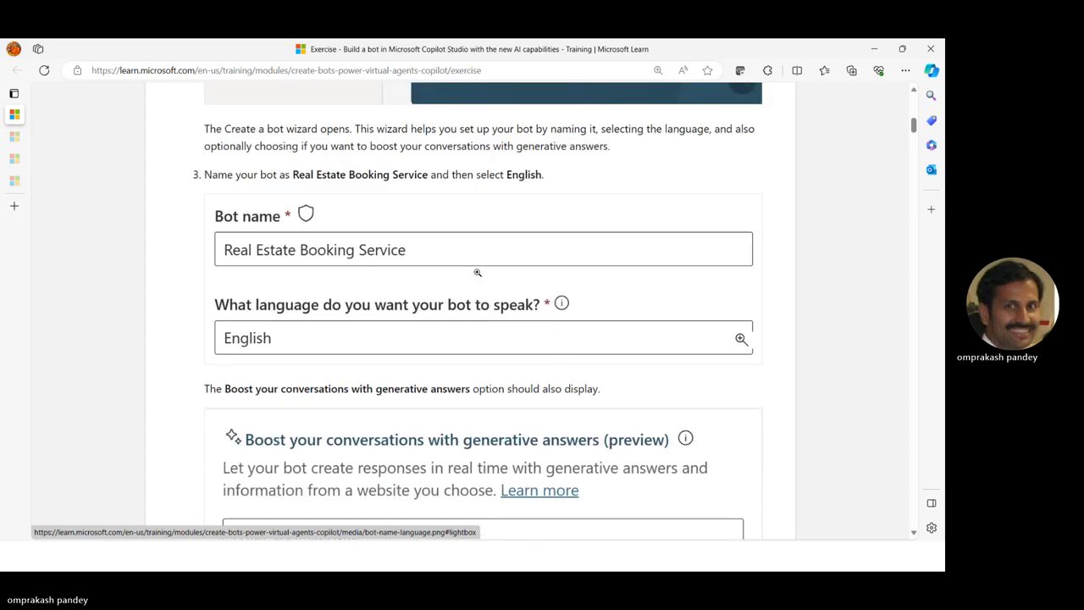
{"action": "key", "text": "alt+Tab"}
{"action": "left_click_drag", "start_coordinate": [399, 212], "coordinate": [249, 220]}
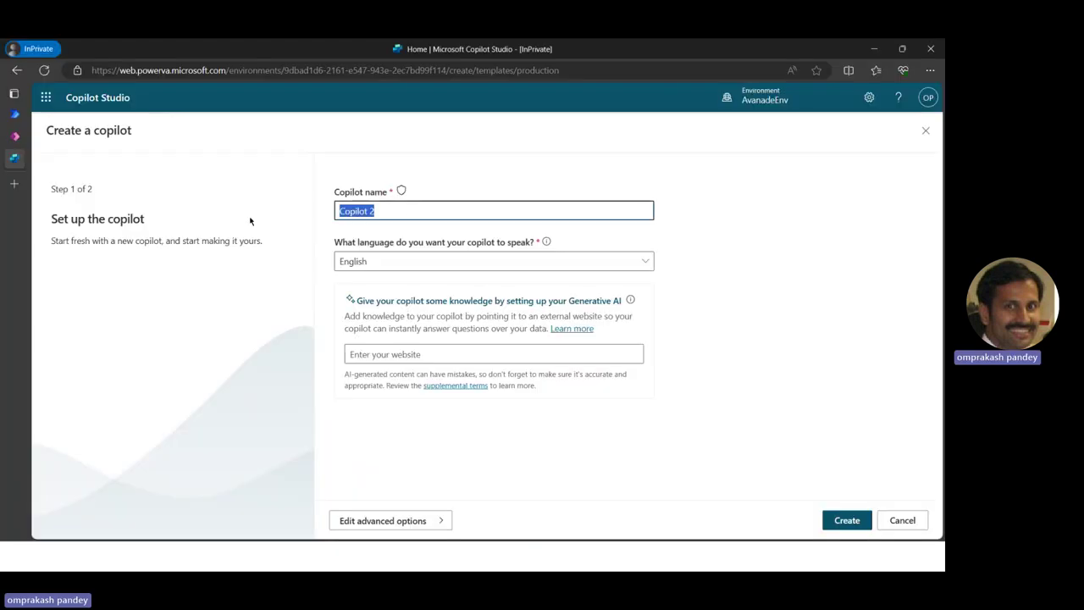
{"action": "type", "text": "Real "}
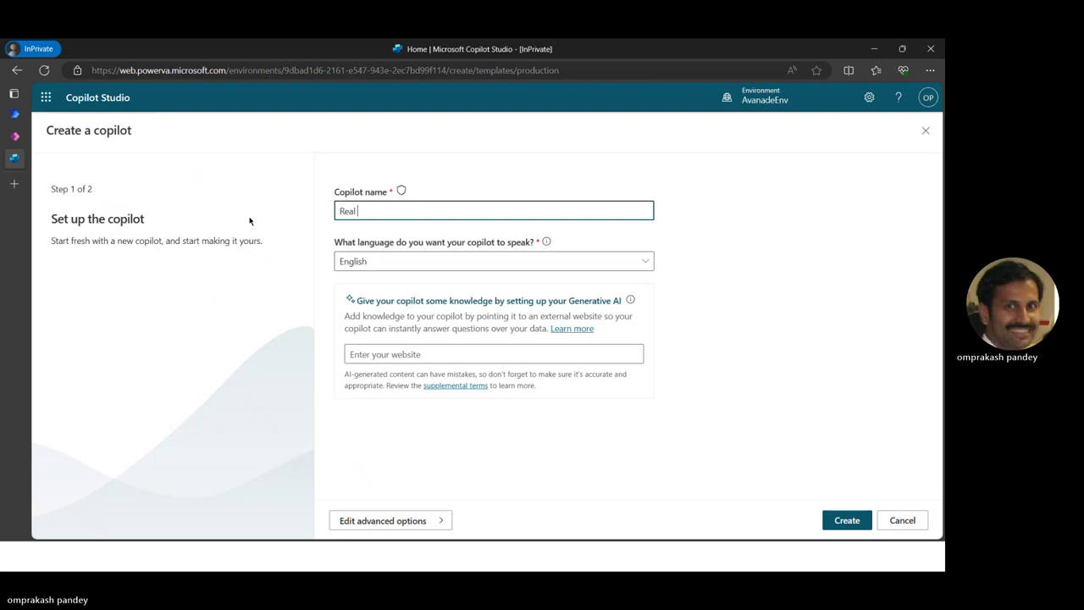
{"action": "type", "text": "Estate Booking Service"}
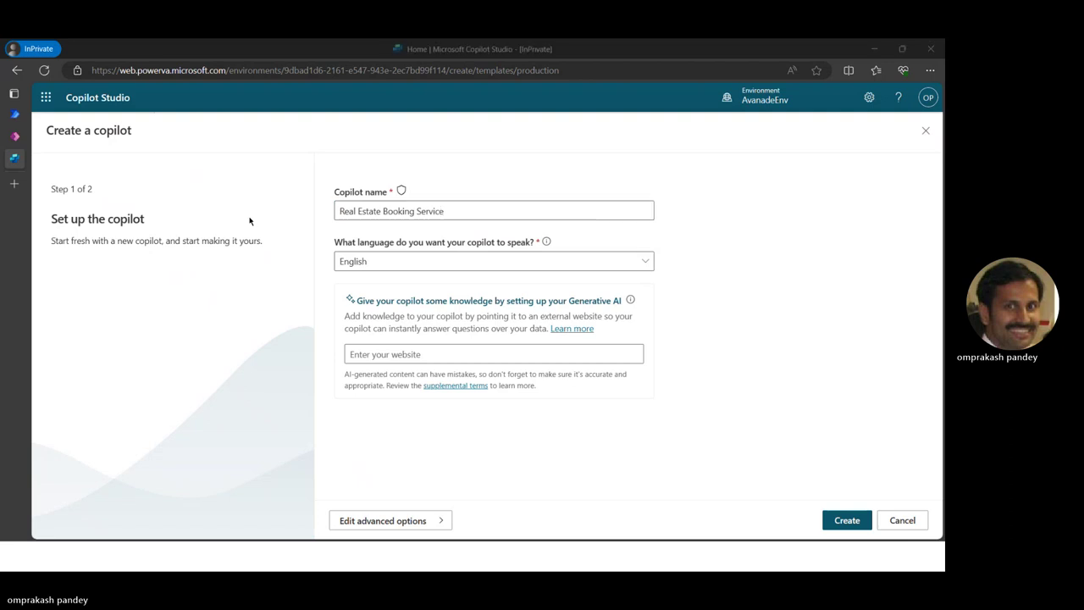
{"action": "key", "text": "alt+Tab"}
{"action": "scroll", "coordinate": [349, 410], "scroll_direction": "down", "scroll_amount": 3}
{"action": "scroll", "coordinate": [349, 410], "scroll_direction": "down", "scroll_amount": 1}
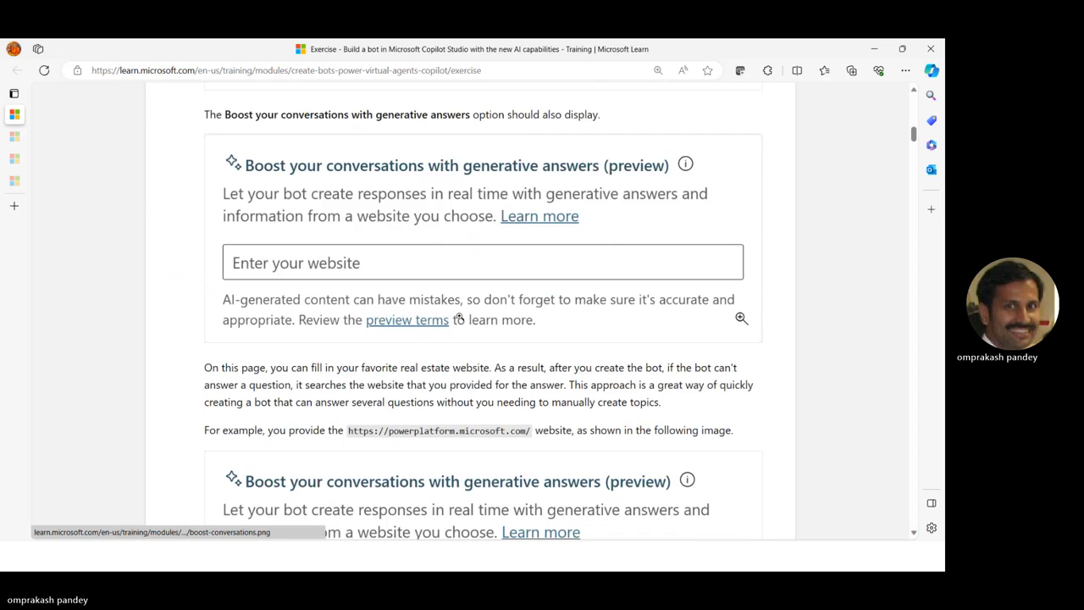
{"action": "scroll", "coordinate": [401, 321], "scroll_direction": "down", "scroll_amount": 2}
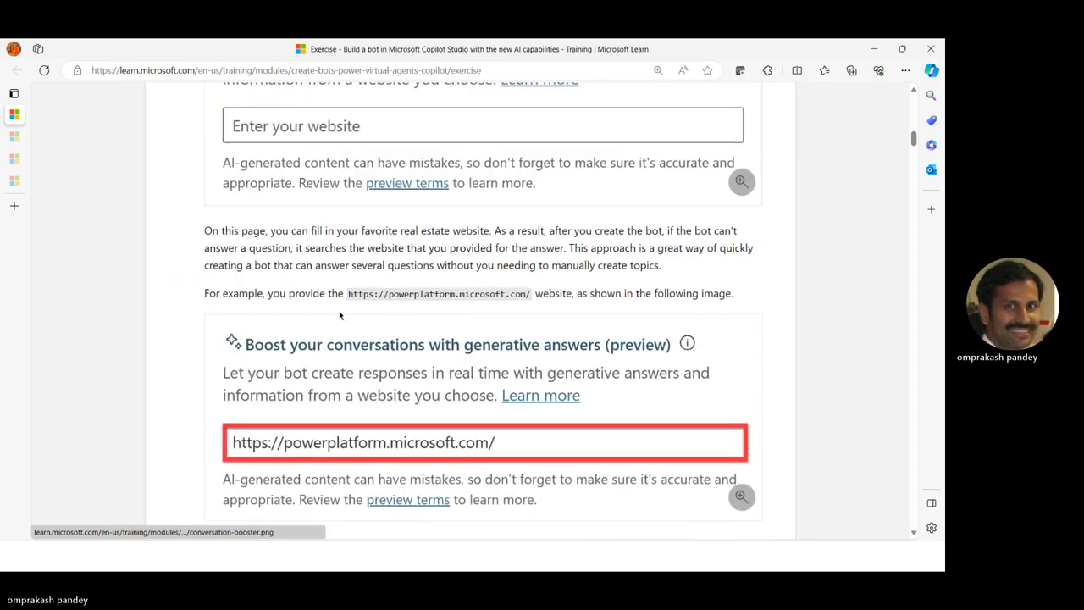
{"action": "left_click_drag", "start_coordinate": [347, 293], "coordinate": [531, 291]}
{"action": "key", "text": "ctrl+c"}
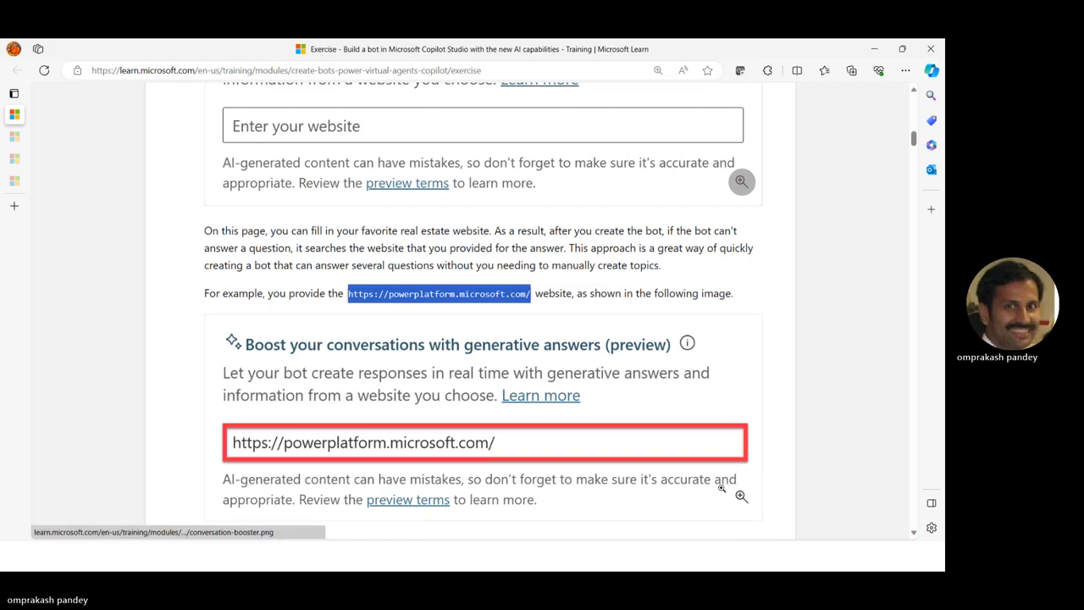
{"action": "key", "text": "alt+Tab"}
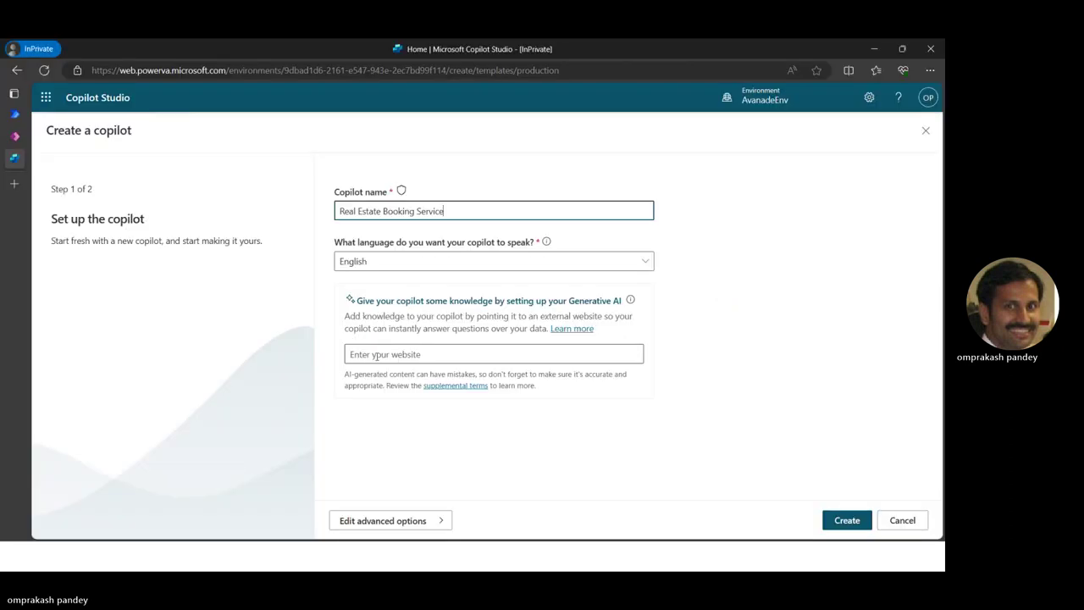
{"action": "left_click", "coordinate": [364, 355]}
{"action": "key", "text": "ctrl+v"}
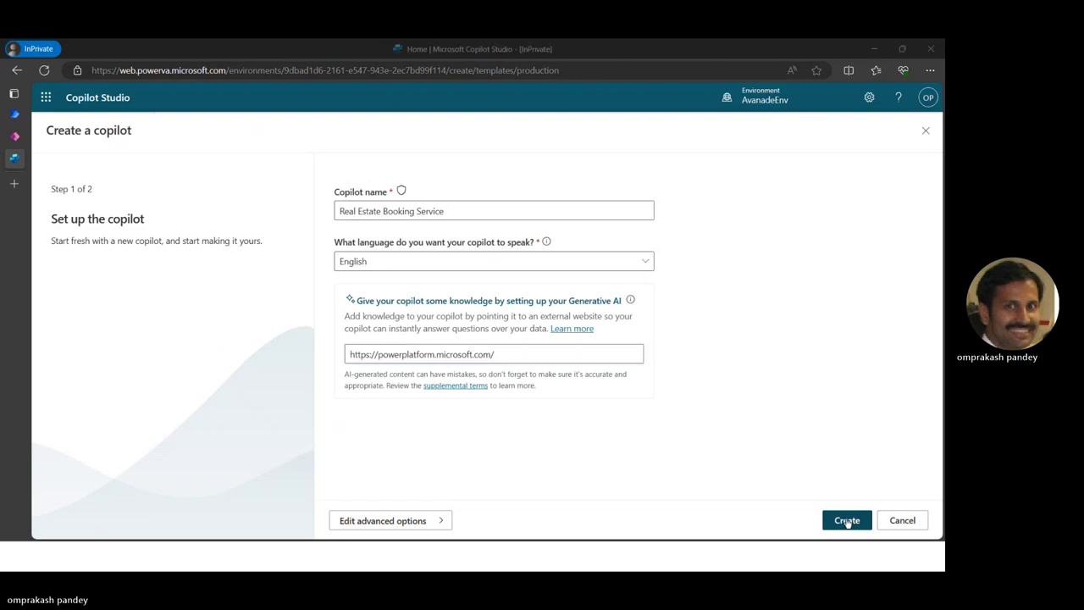
{"action": "key", "text": "alt+Tab"}
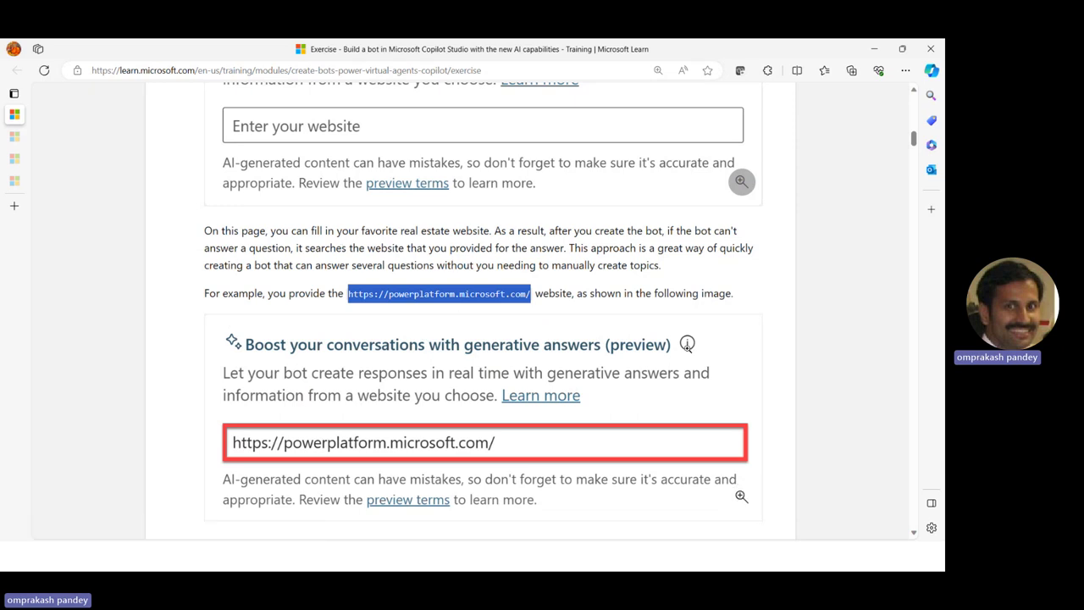
{"action": "scroll", "coordinate": [687, 344], "scroll_direction": "down", "scroll_amount": 8}
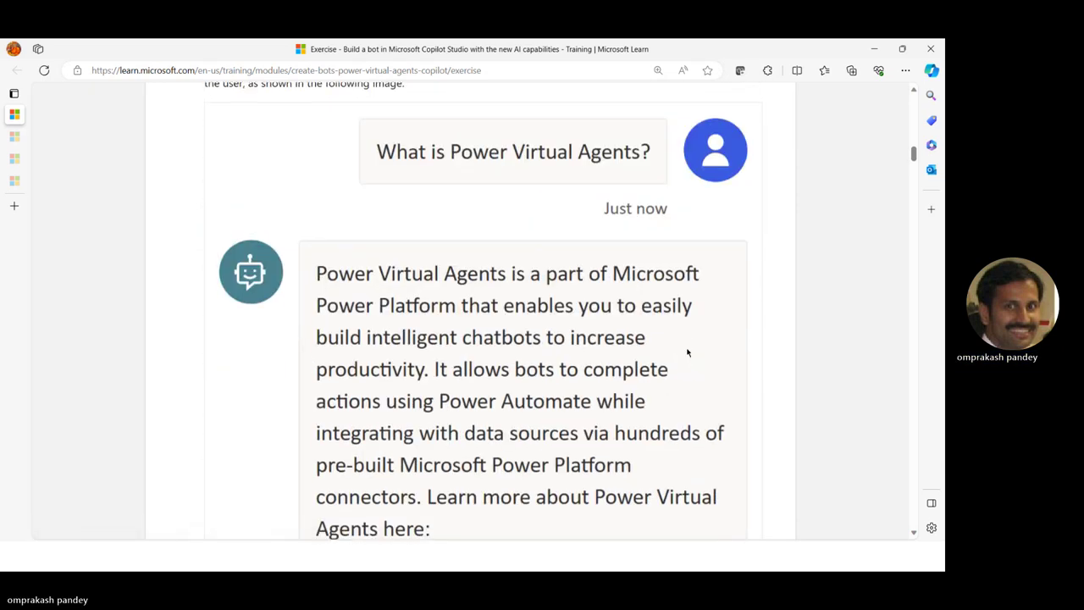
{"action": "scroll", "coordinate": [687, 348], "scroll_direction": "down", "scroll_amount": 5}
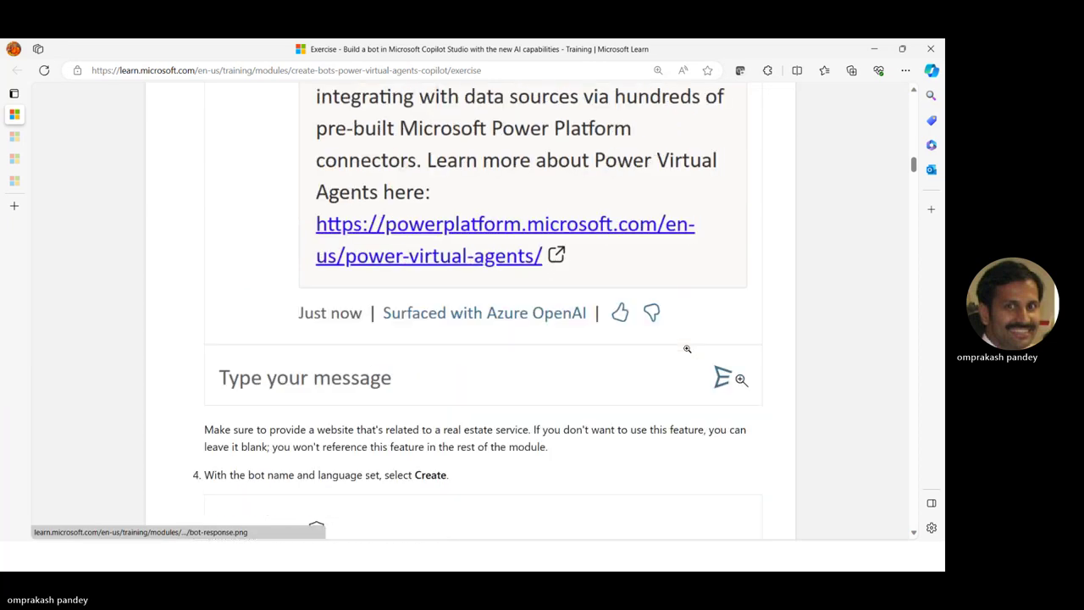
{"action": "scroll", "coordinate": [472, 314], "scroll_direction": "down", "scroll_amount": 3}
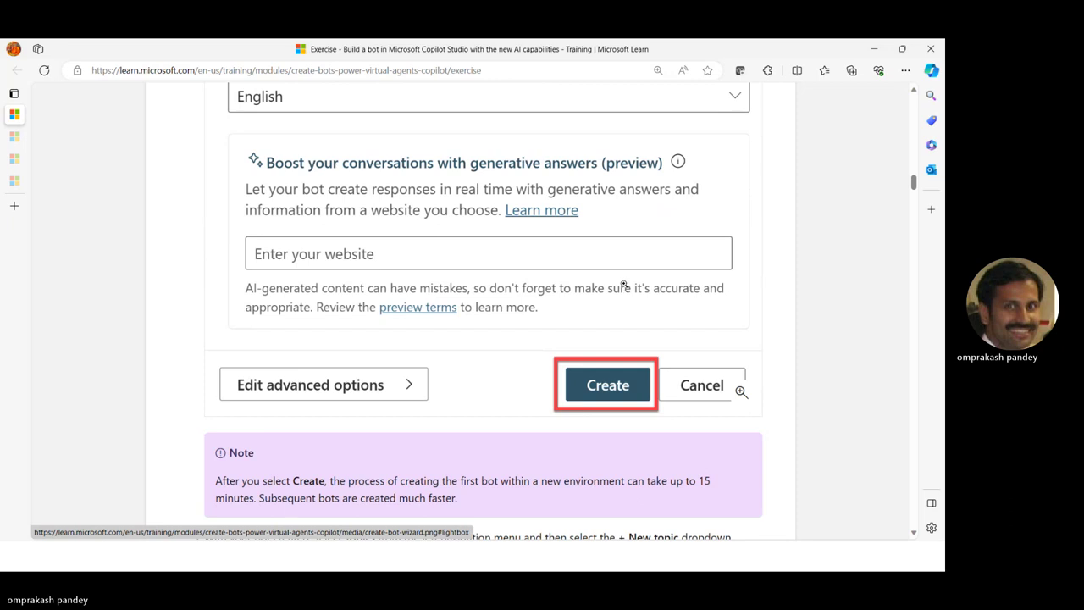
{"action": "scroll", "coordinate": [624, 284], "scroll_direction": "down", "scroll_amount": 3}
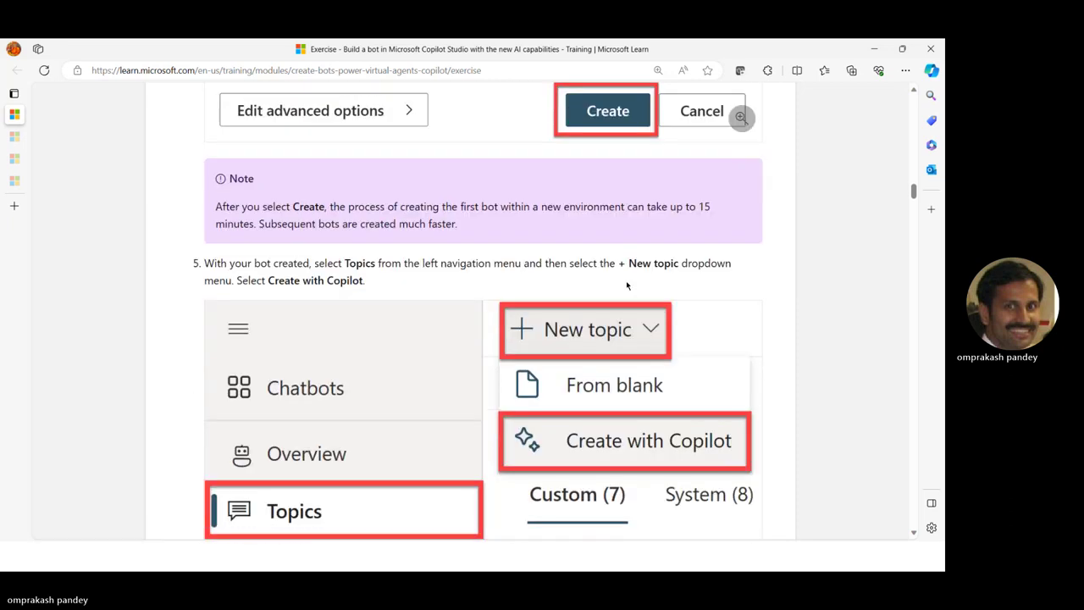
{"action": "key", "text": "alt+Tab"}
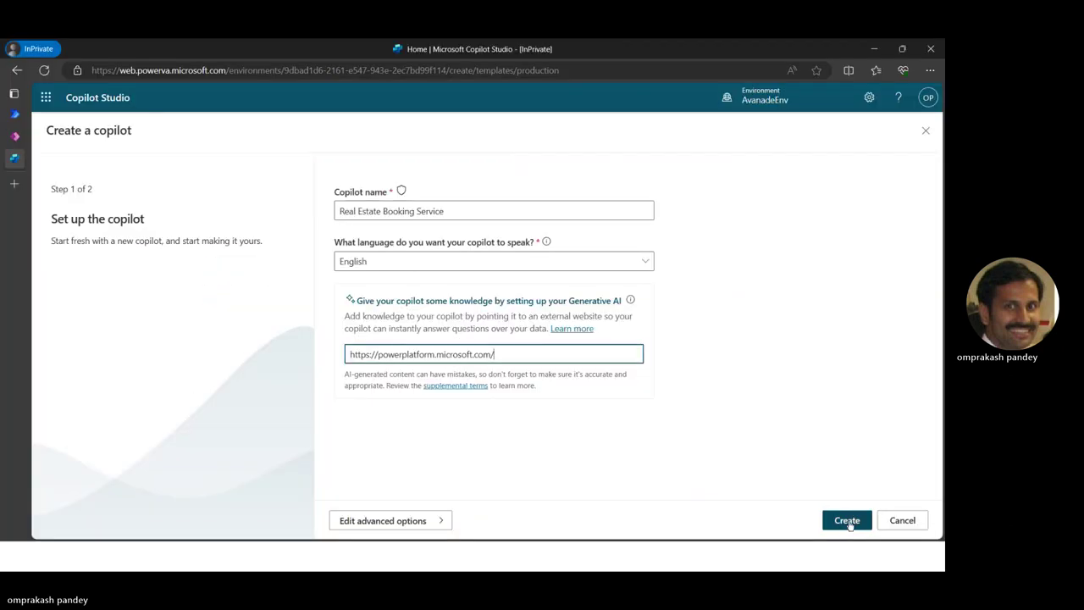
Create the Real Estate Booking Service copilot and skip the new-features tour once it's ready
{"action": "left_click", "coordinate": [849, 520]}
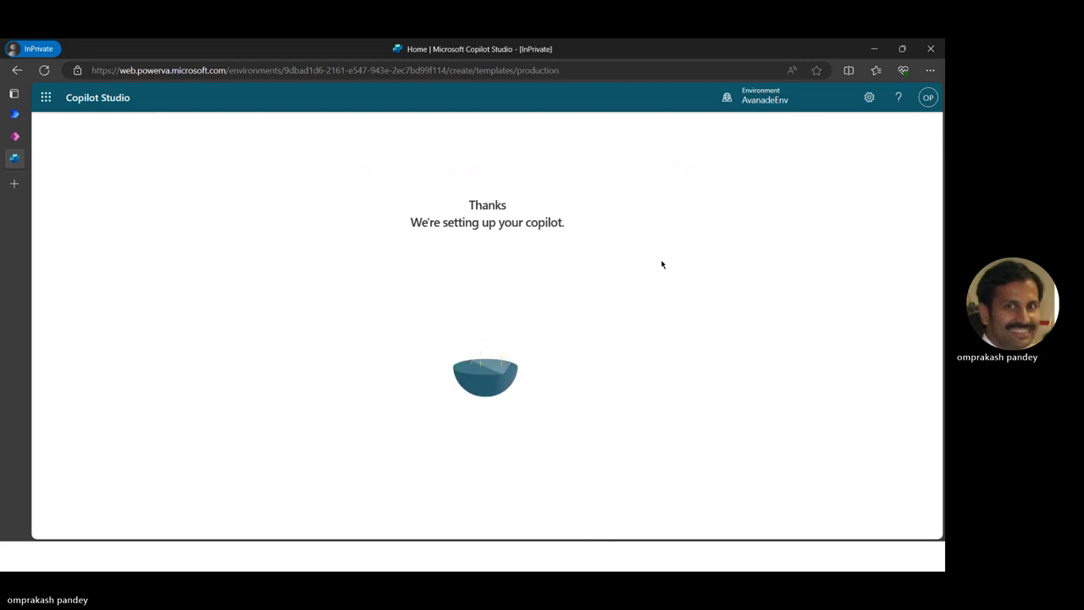
{"action": "key", "text": "alt+Tab"}
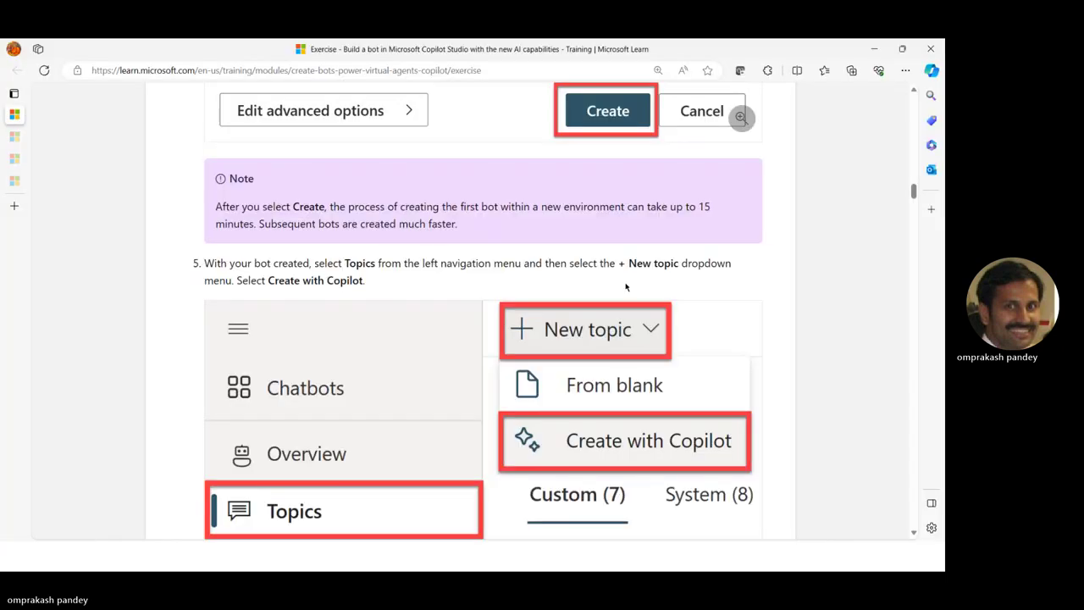
{"action": "scroll", "coordinate": [626, 287], "scroll_direction": "up", "scroll_amount": 2}
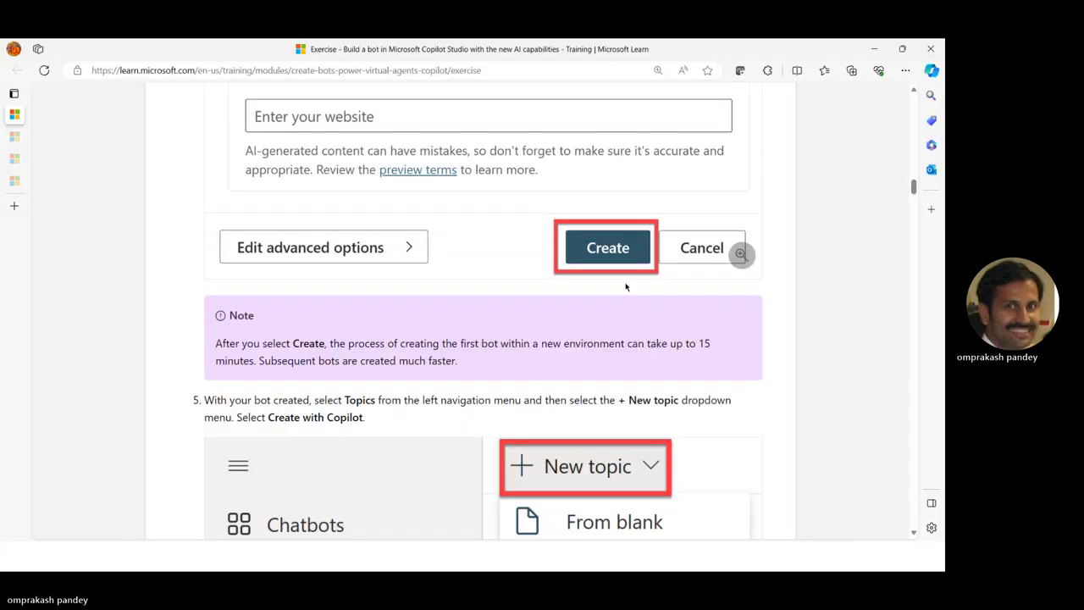
{"action": "scroll", "coordinate": [625, 287], "scroll_direction": "down", "scroll_amount": 3}
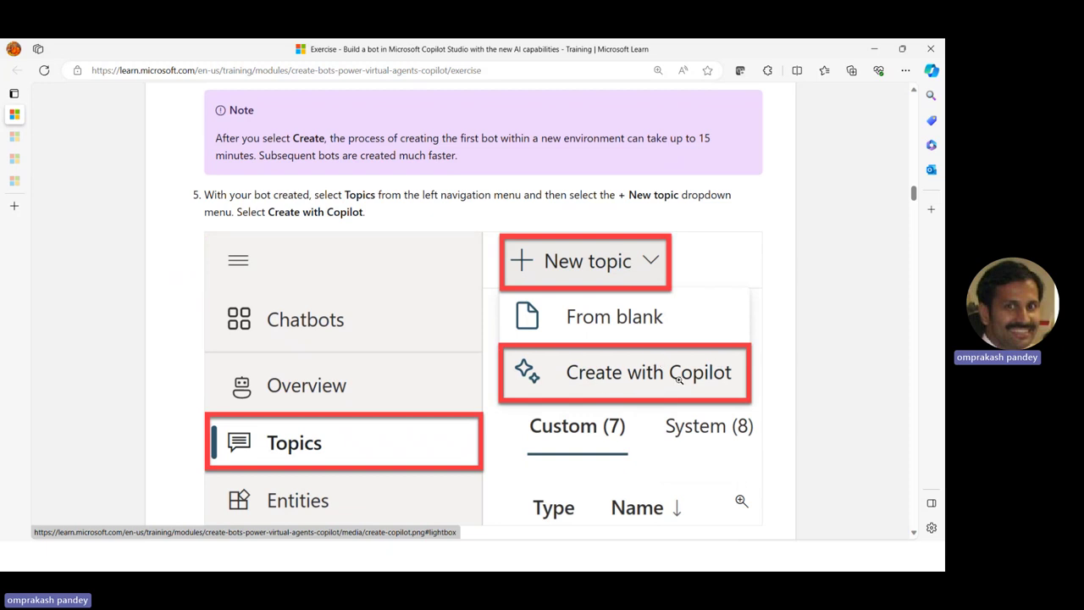
{"action": "scroll", "coordinate": [678, 379], "scroll_direction": "down", "scroll_amount": 2}
{"action": "scroll", "coordinate": [680, 370], "scroll_direction": "up", "scroll_amount": 1}
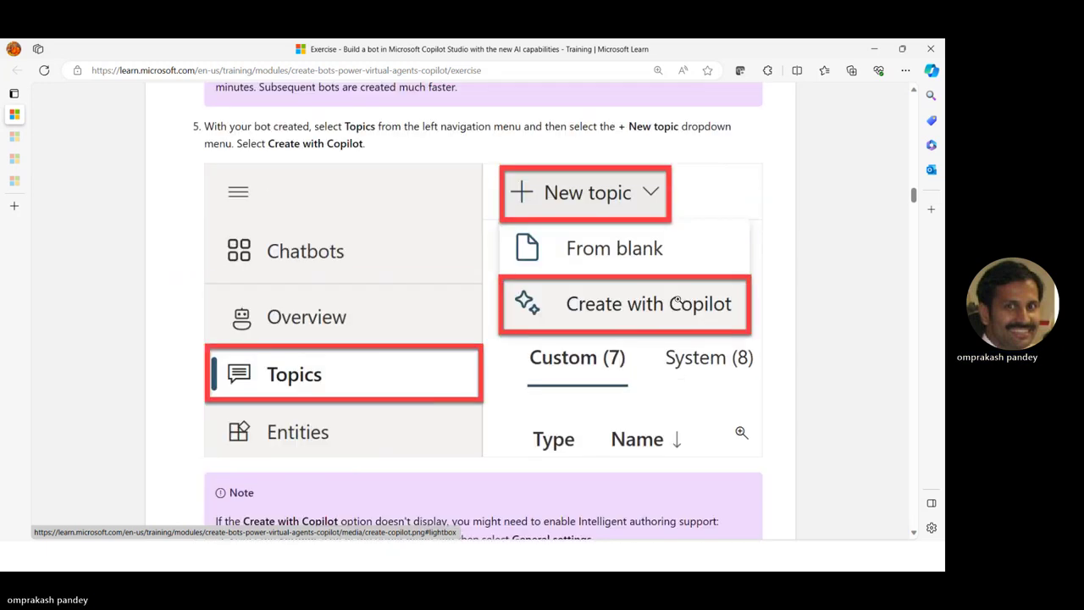
{"action": "key", "text": "alt+Tab"}
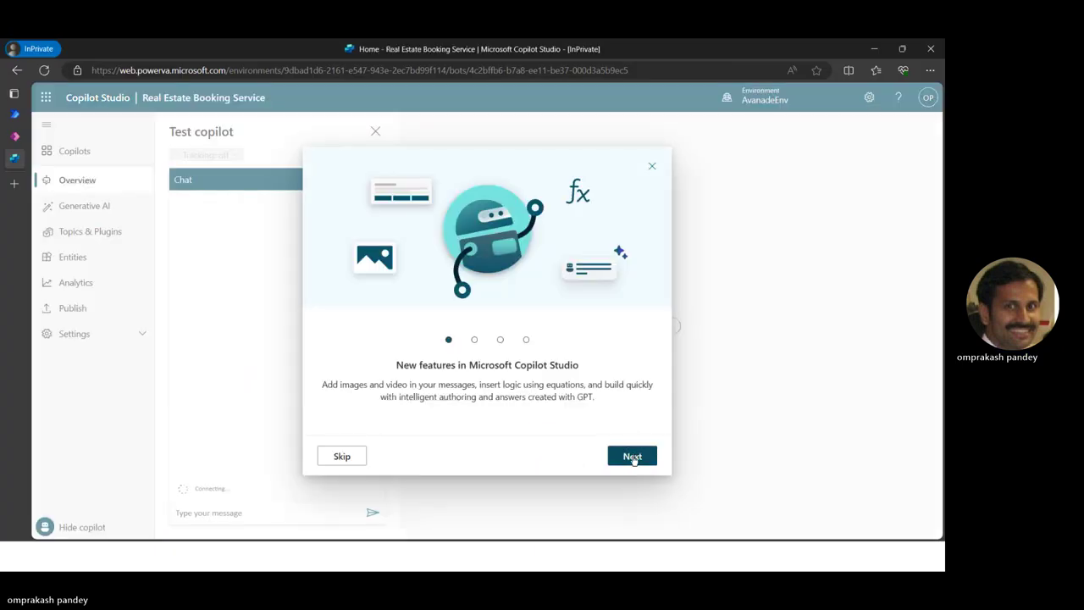
{"action": "left_click", "coordinate": [343, 457]}
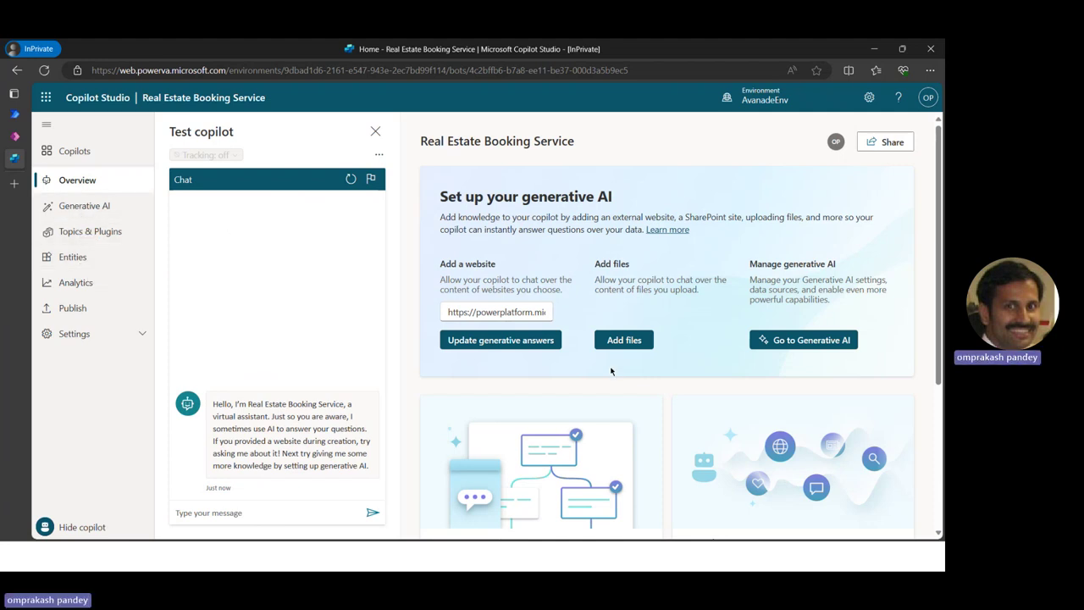
Start a new topic, then cancel the Create it with Copilot dialog for now
{"action": "scroll", "coordinate": [610, 368], "scroll_direction": "down", "scroll_amount": 3}
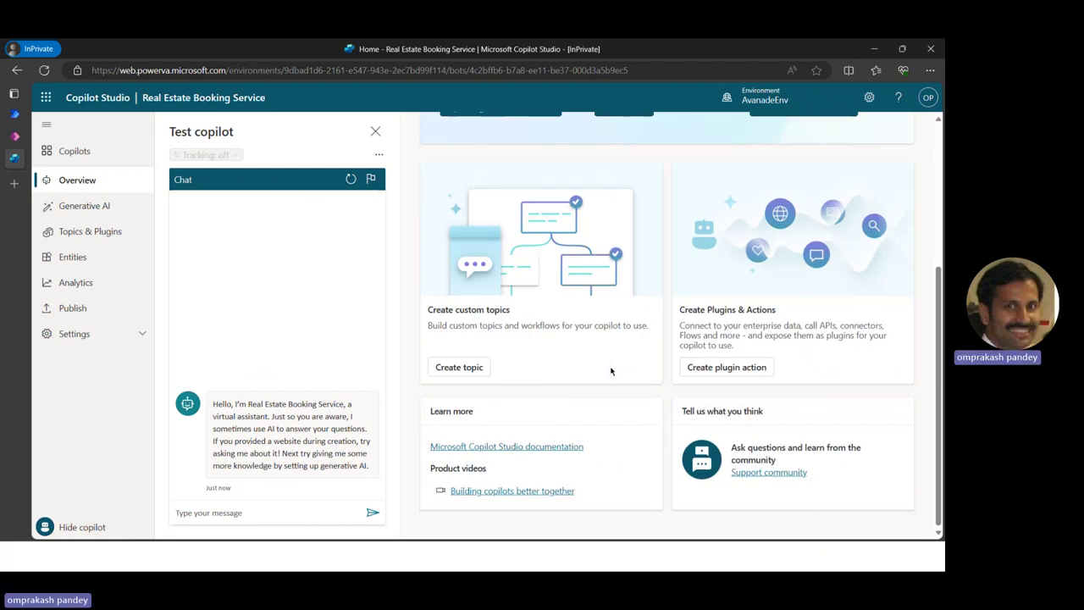
{"action": "left_click", "coordinate": [474, 370]}
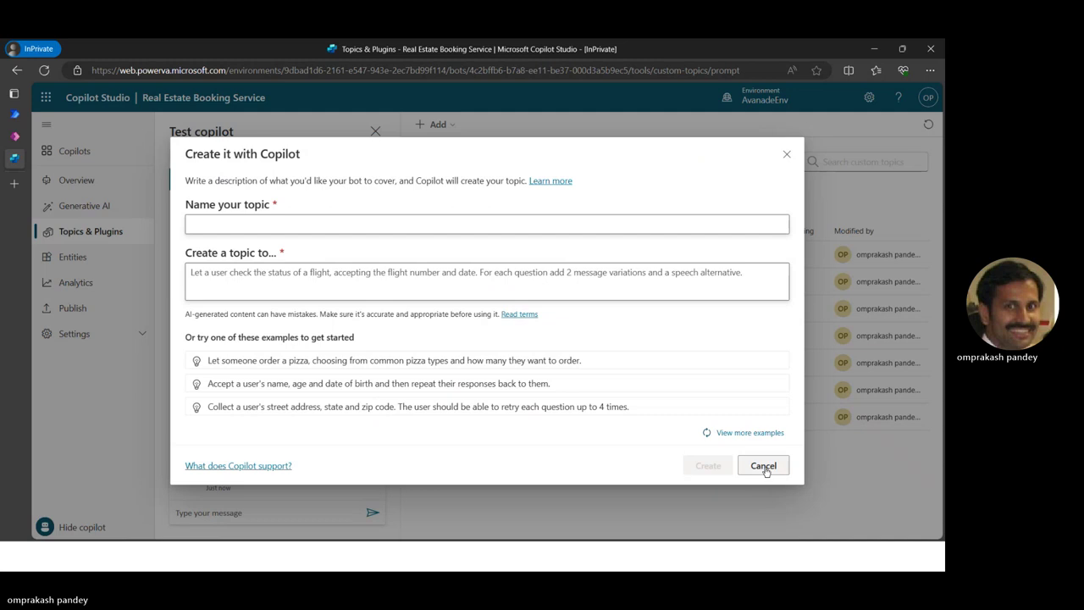
{"action": "key", "text": "alt+Tab"}
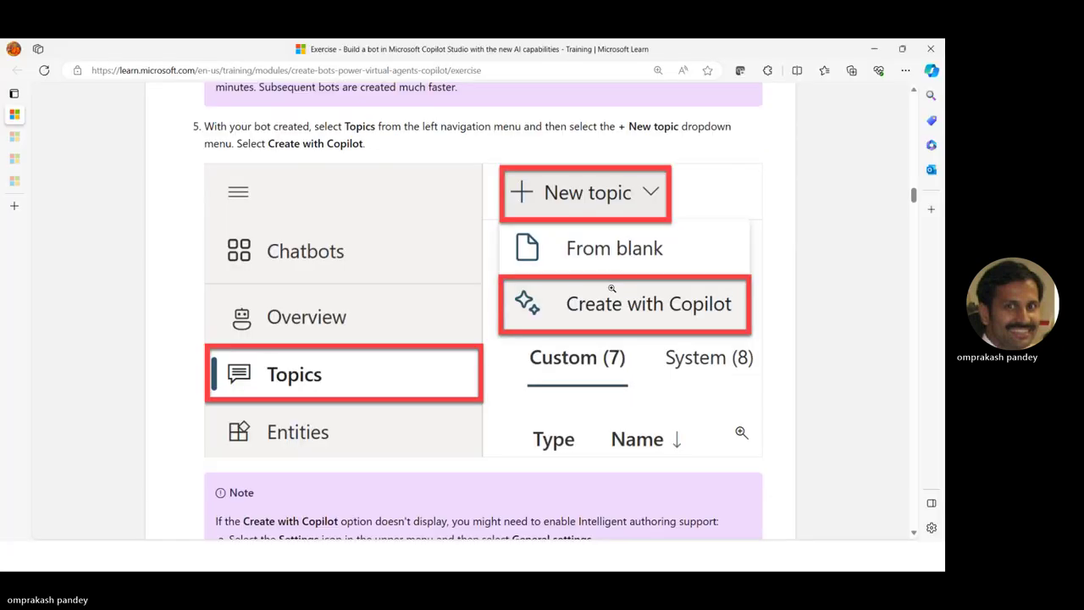
{"action": "scroll", "coordinate": [606, 286], "scroll_direction": "up", "scroll_amount": 2}
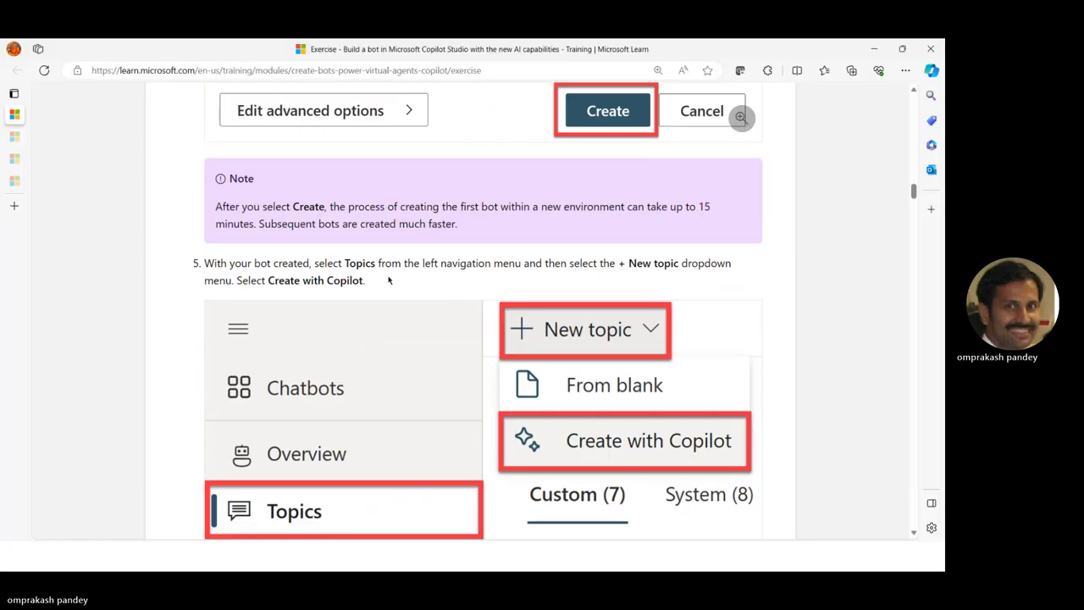
{"action": "key", "text": "alt+Tab"}
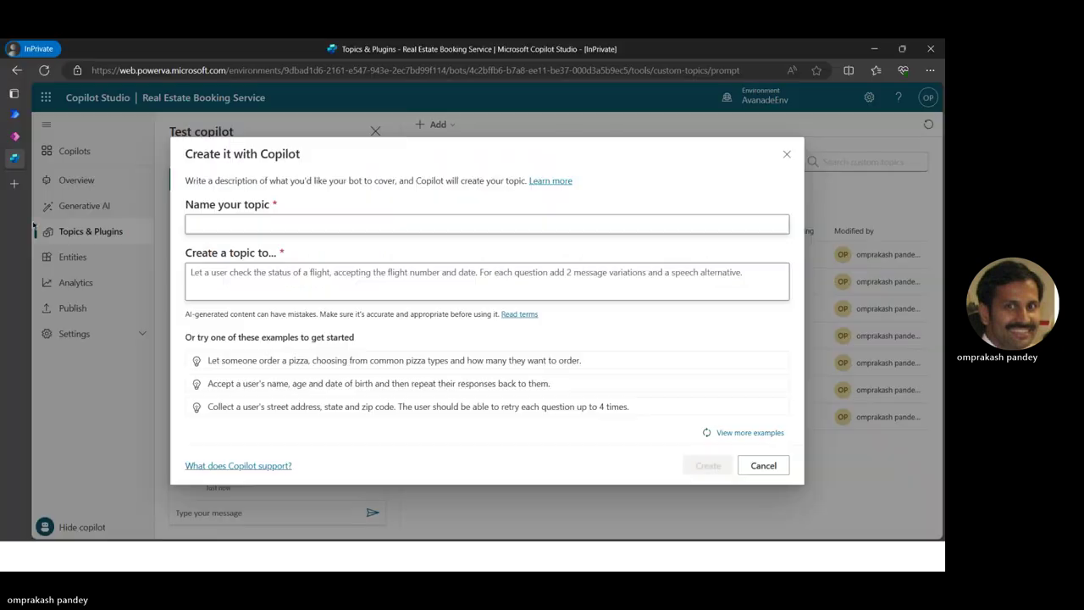
{"action": "left_click", "coordinate": [762, 465]}
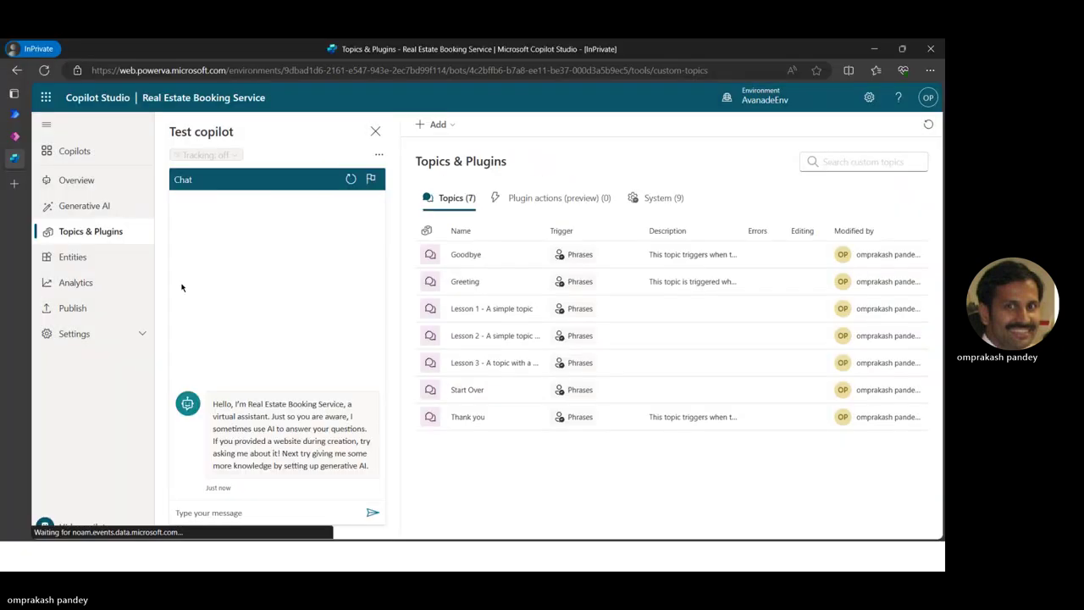
Start a topic from description and name it 'Book a Real Estate Showing'
{"action": "left_click", "coordinate": [437, 124]}
{"action": "mouse_move", "coordinate": [433, 154]}
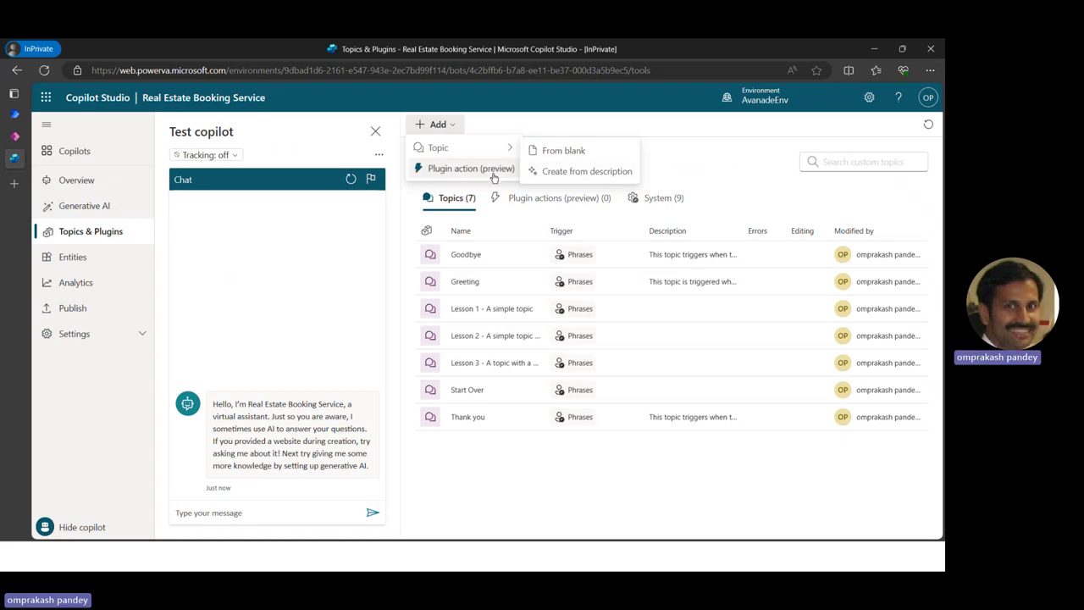
{"action": "mouse_move", "coordinate": [491, 147]}
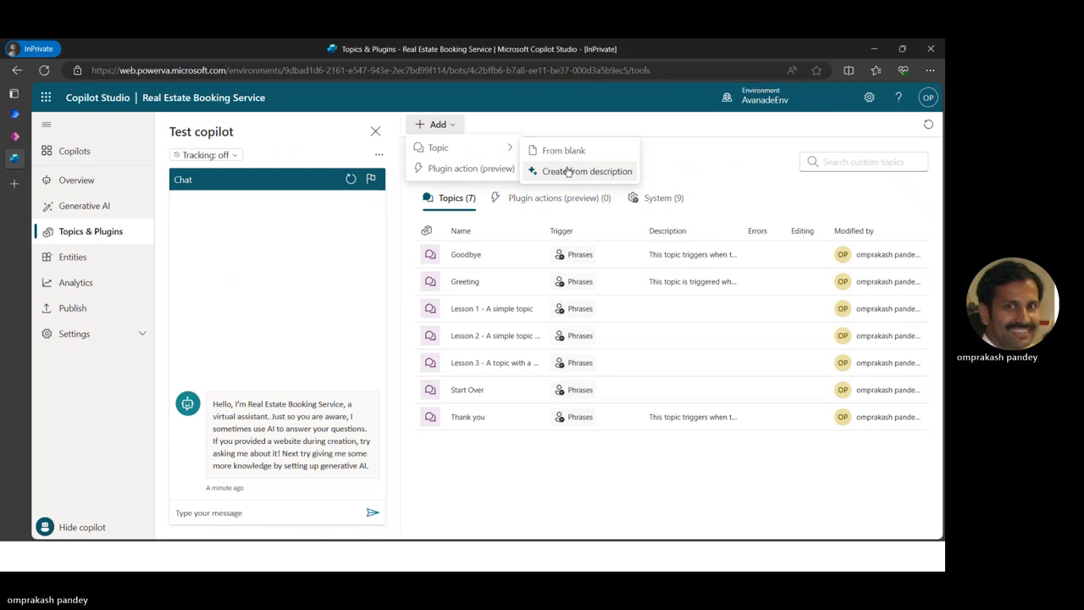
{"action": "left_click", "coordinate": [567, 171]}
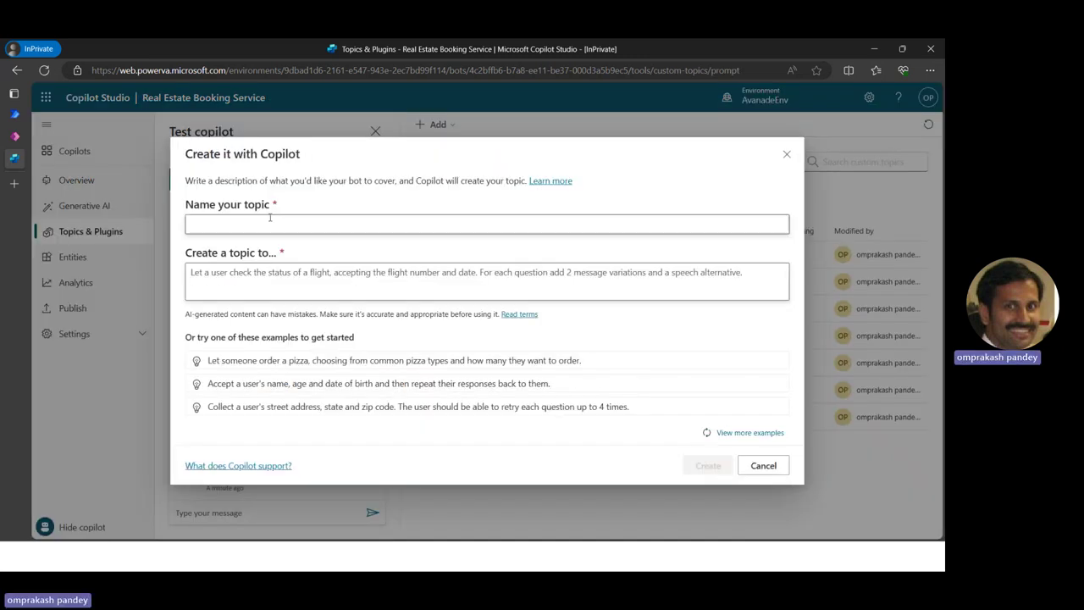
{"action": "left_click", "coordinate": [270, 222]}
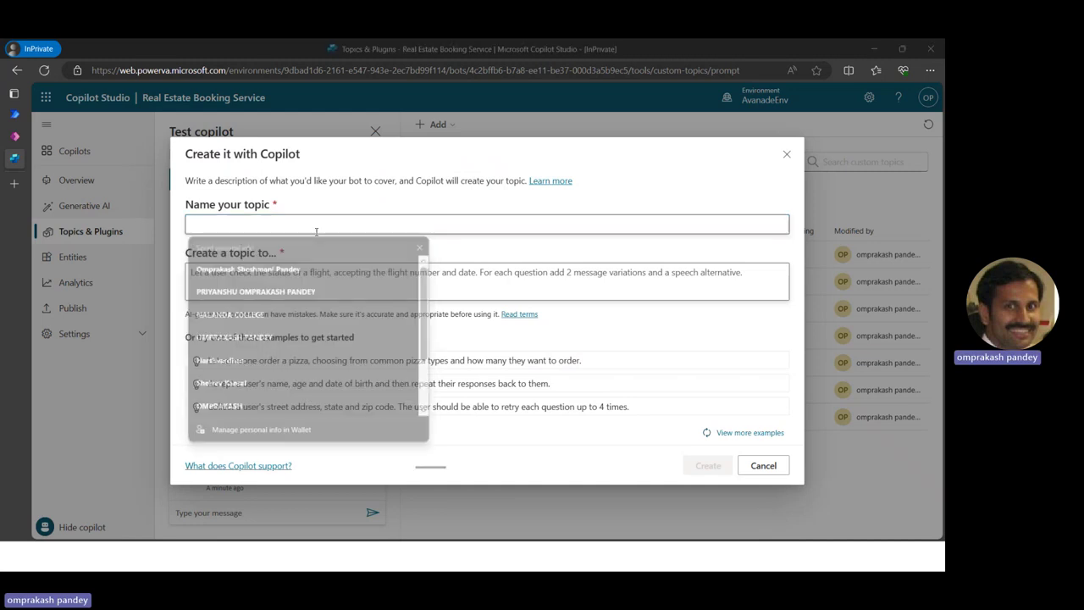
{"action": "key", "text": "alt+Tab"}
{"action": "scroll", "coordinate": [697, 339], "scroll_direction": "down", "scroll_amount": 5}
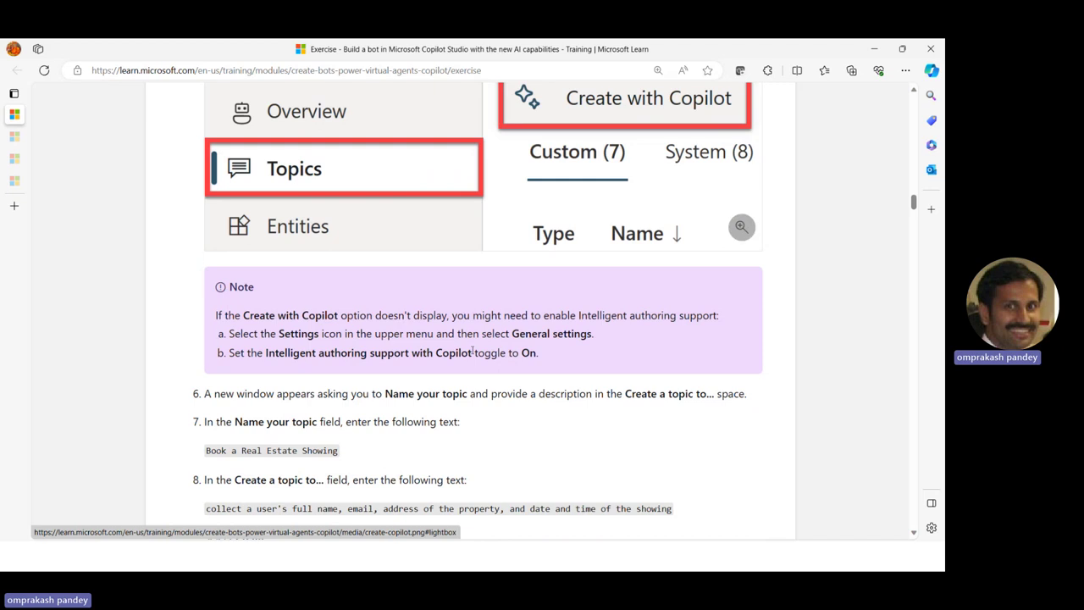
{"action": "scroll", "coordinate": [203, 330], "scroll_direction": "down", "scroll_amount": 2}
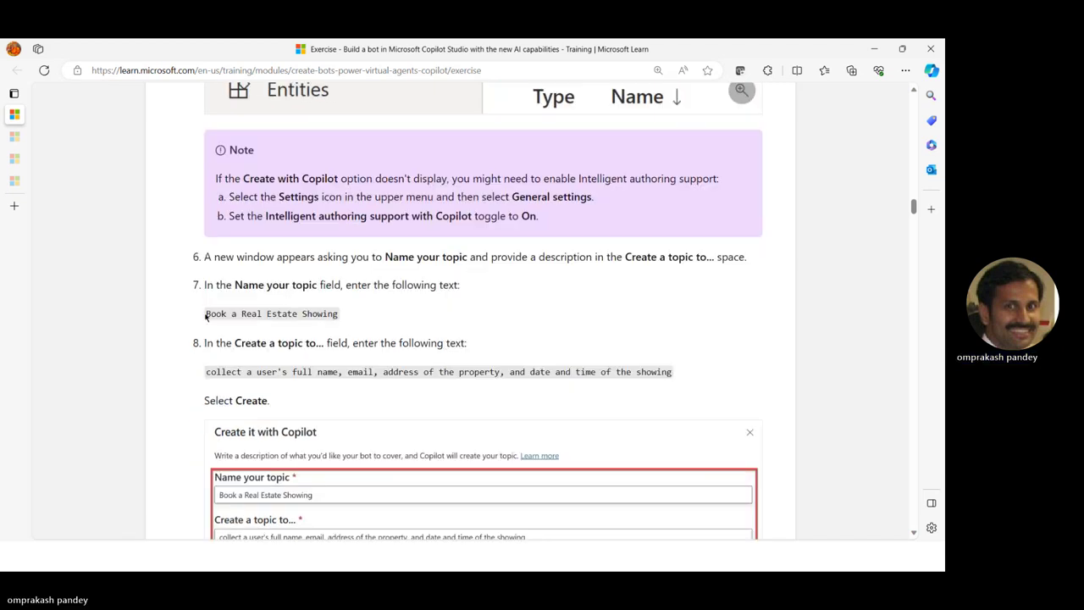
{"action": "left_click_drag", "start_coordinate": [206, 314], "coordinate": [339, 313]}
{"action": "key", "text": "ctrl+c"}
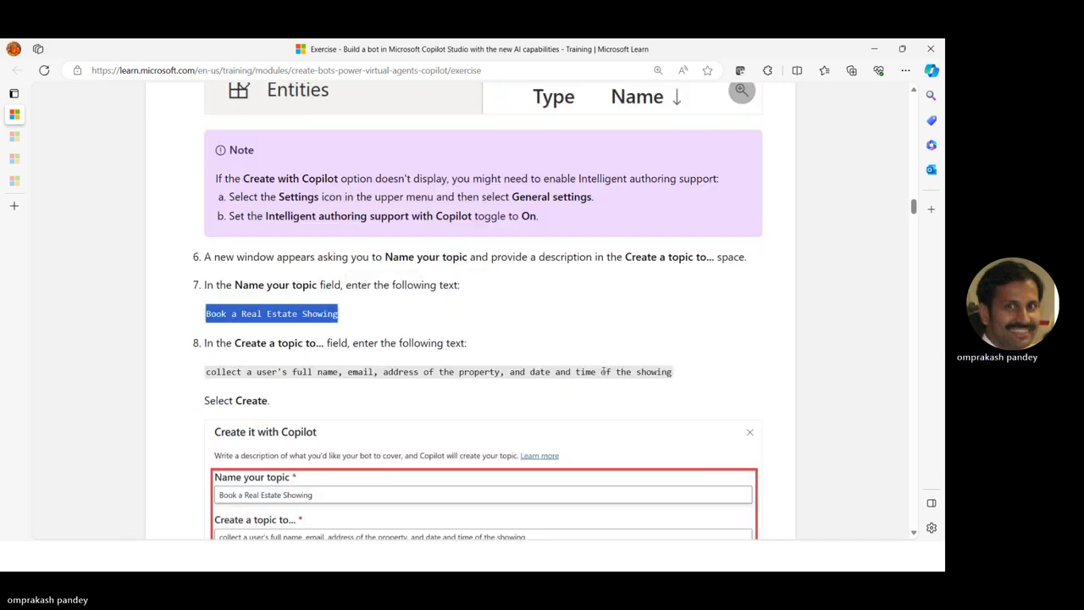
{"action": "key", "text": "alt+Tab"}
{"action": "key", "text": "ctrl+v"}
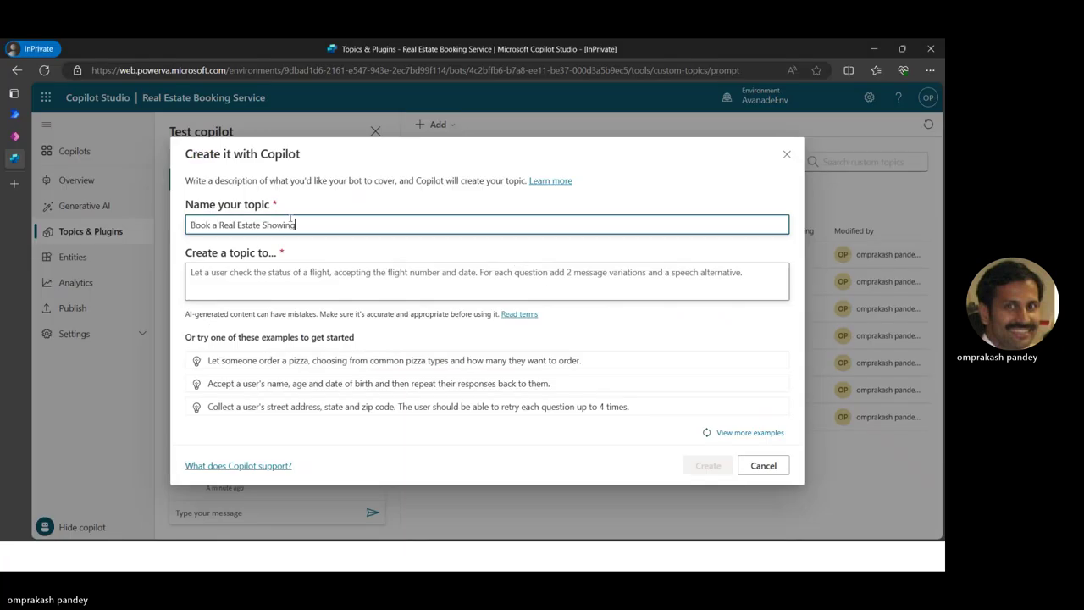
Paste the description collecting name, email, property address and showing date/time, then generate the topic
{"action": "left_click", "coordinate": [257, 276]}
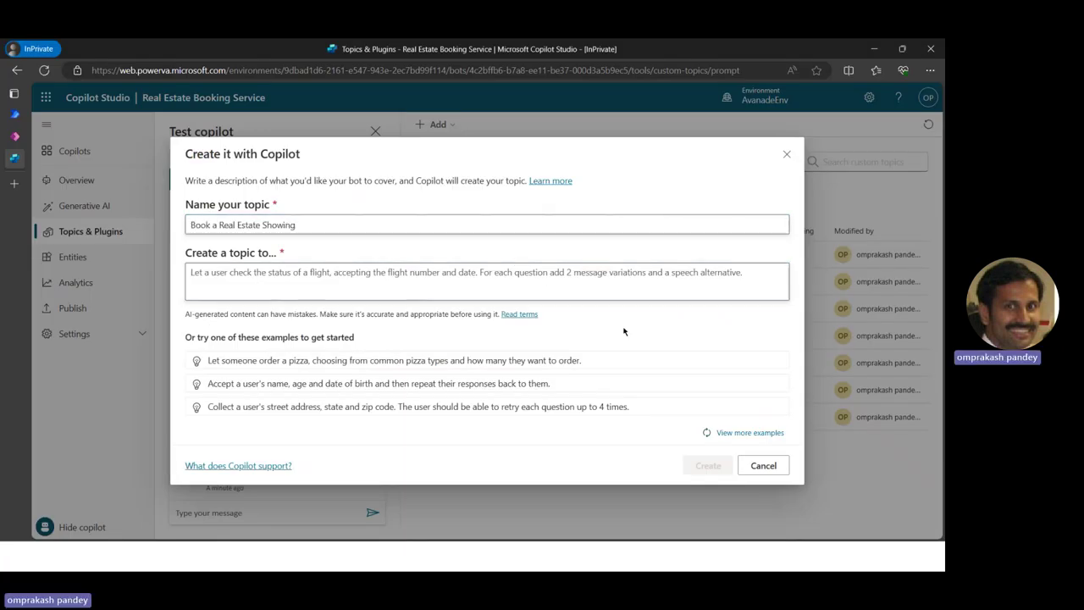
{"action": "key", "text": "alt+Tab"}
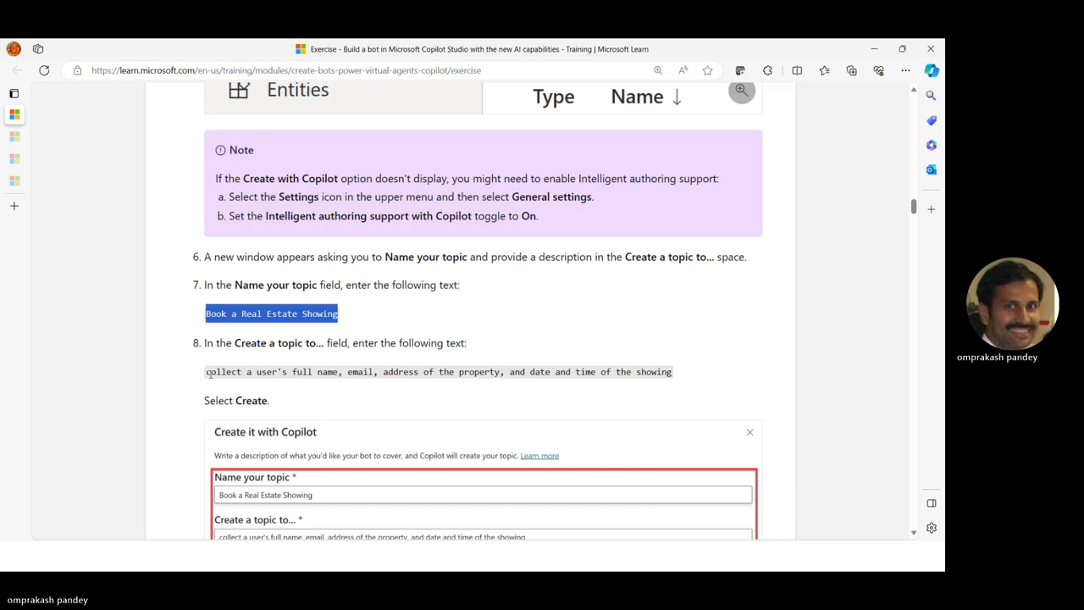
{"action": "left_click_drag", "start_coordinate": [207, 372], "coordinate": [673, 373]}
{"action": "key", "text": "ctrl+c"}
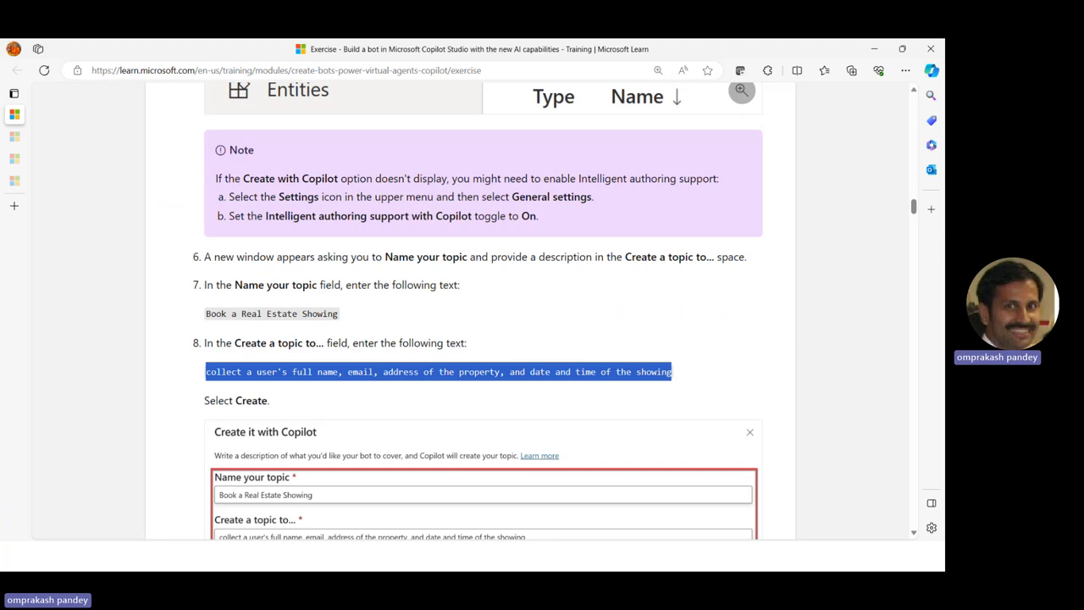
{"action": "key", "text": "alt+Tab"}
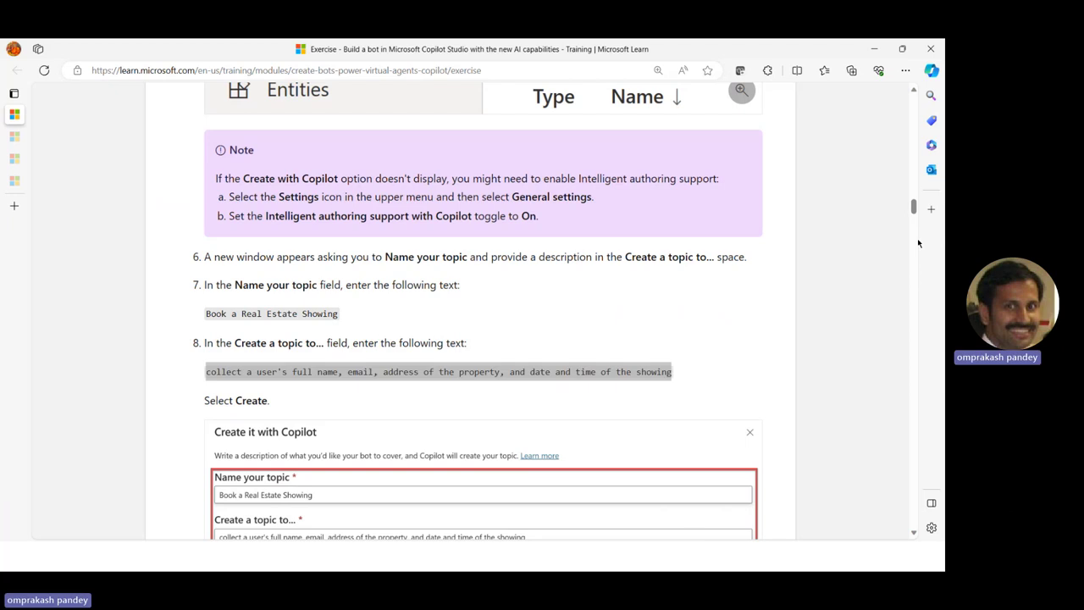
{"action": "key", "text": "ctrl+v"}
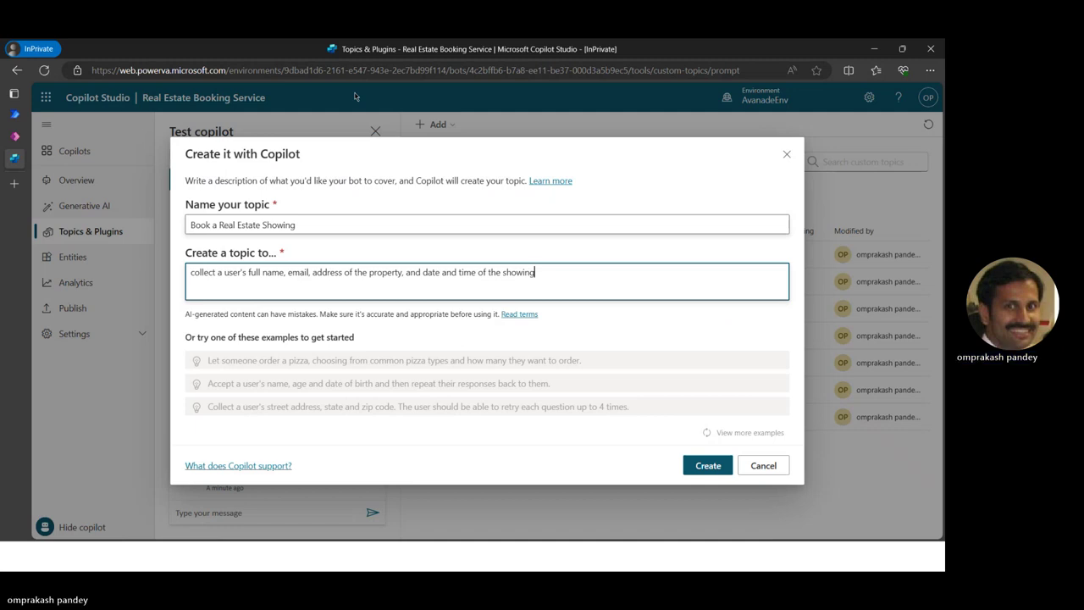
{"action": "key", "text": "Tab"}
{"action": "key", "text": "alt+Tab"}
{"action": "scroll", "coordinate": [738, 428], "scroll_direction": "down", "scroll_amount": 3}
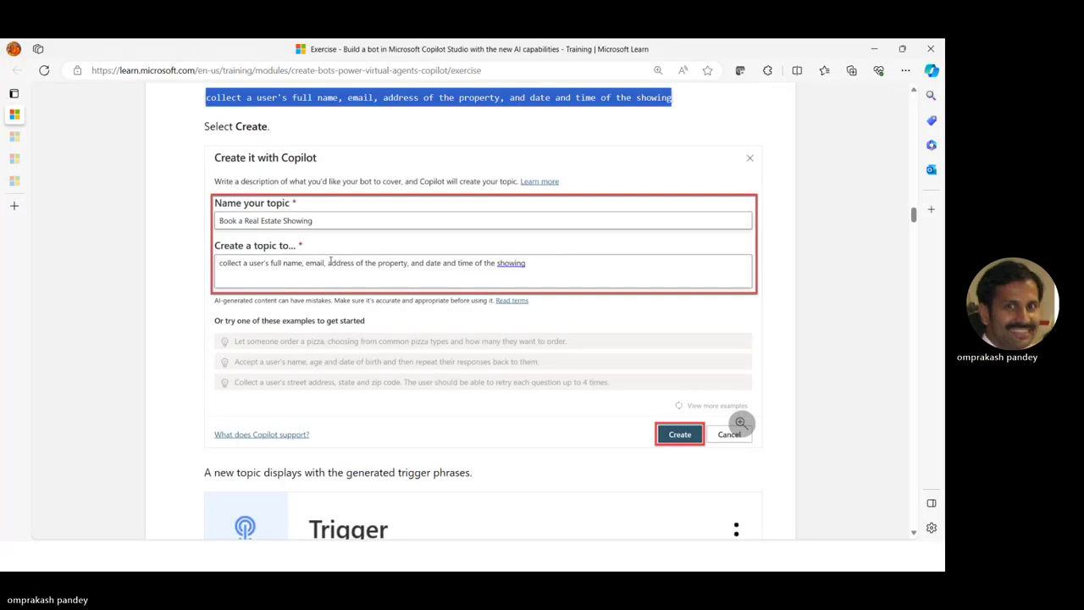
{"action": "scroll", "coordinate": [489, 220], "scroll_direction": "down", "scroll_amount": 2}
{"action": "scroll", "coordinate": [489, 220], "scroll_direction": "down", "scroll_amount": 1}
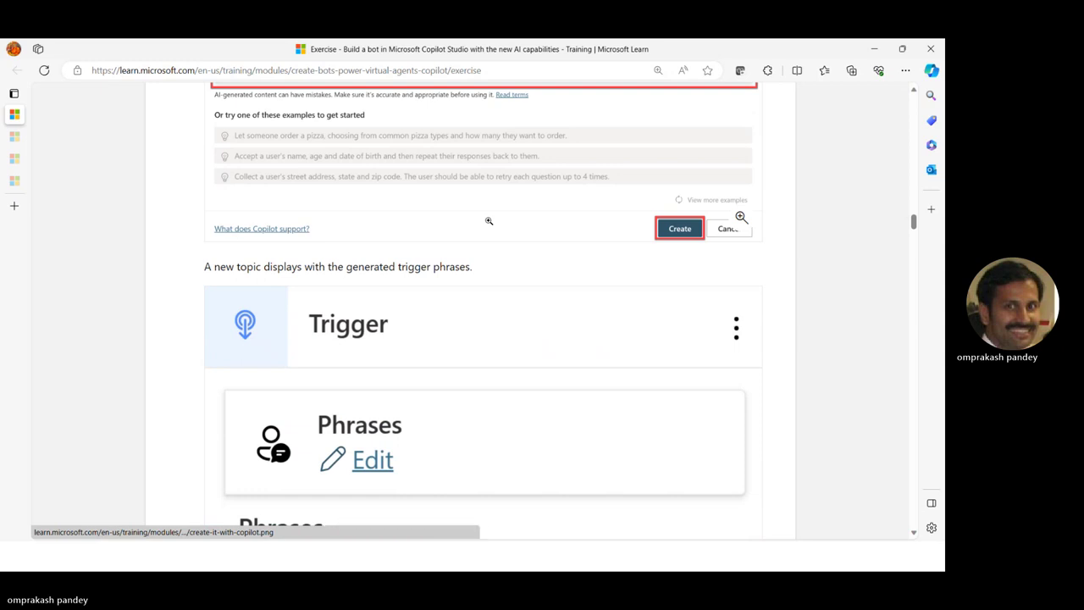
{"action": "key", "text": "alt+Tab"}
{"action": "left_click", "coordinate": [707, 465]}
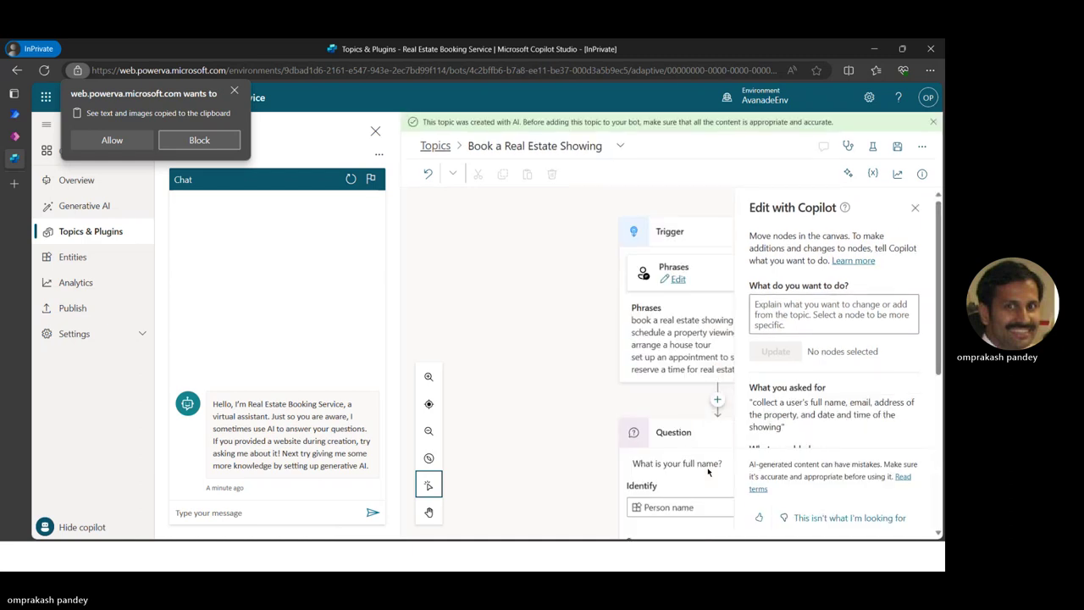
Allow clipboard access, review the generated topic's trigger and questions, then compare with the Learn sample phrases
{"action": "left_click", "coordinate": [100, 141]}
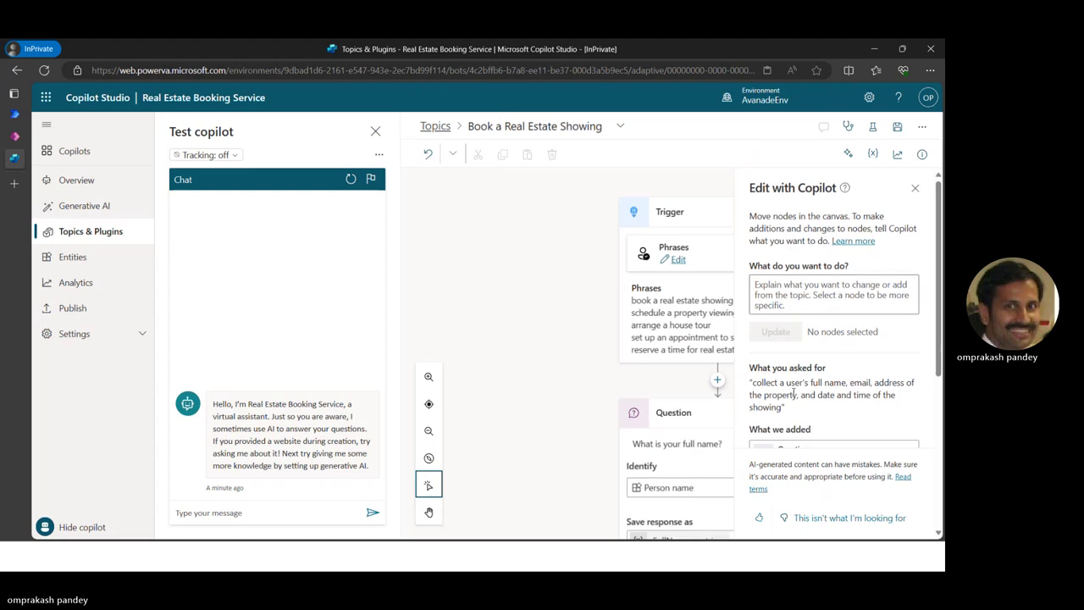
{"action": "scroll", "coordinate": [789, 398], "scroll_direction": "down", "scroll_amount": 5}
{"action": "scroll", "coordinate": [638, 353], "scroll_direction": "down", "scroll_amount": 2}
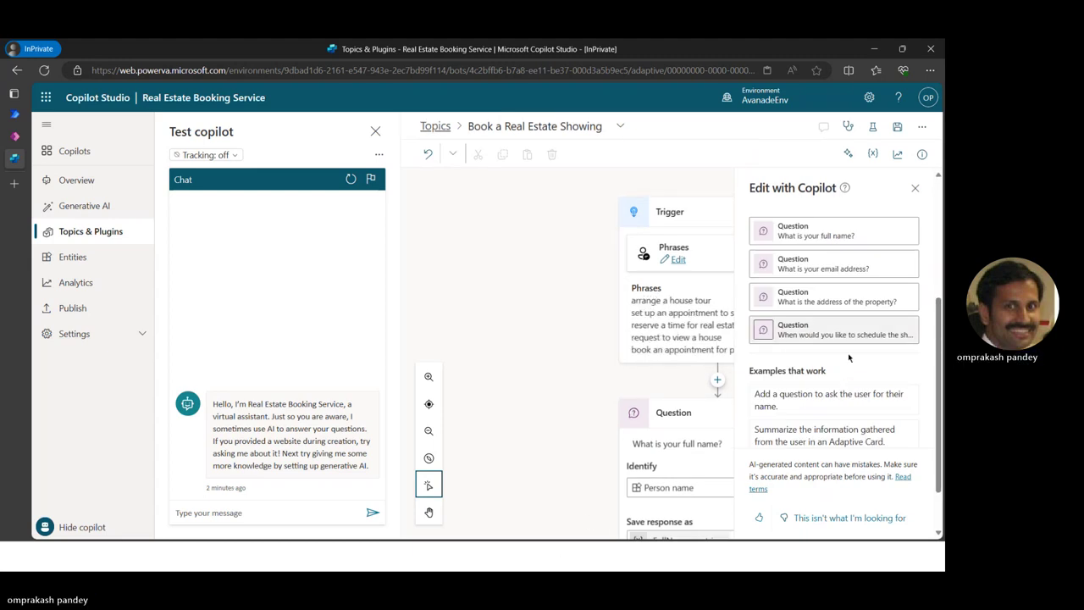
{"action": "scroll", "coordinate": [645, 387], "scroll_direction": "down", "scroll_amount": 6}
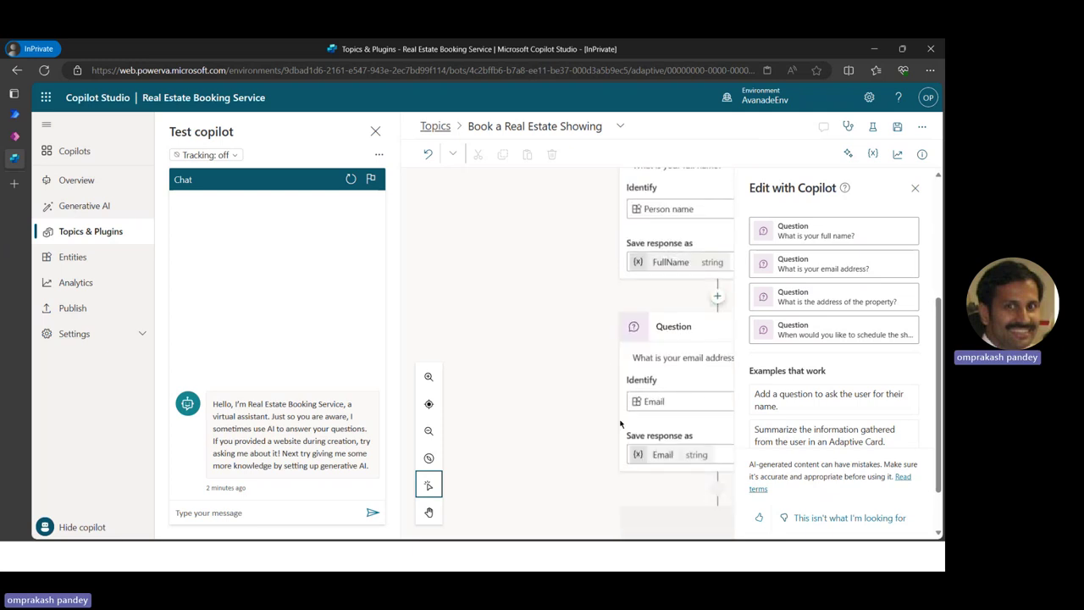
{"action": "scroll", "coordinate": [622, 417], "scroll_direction": "down", "scroll_amount": 5}
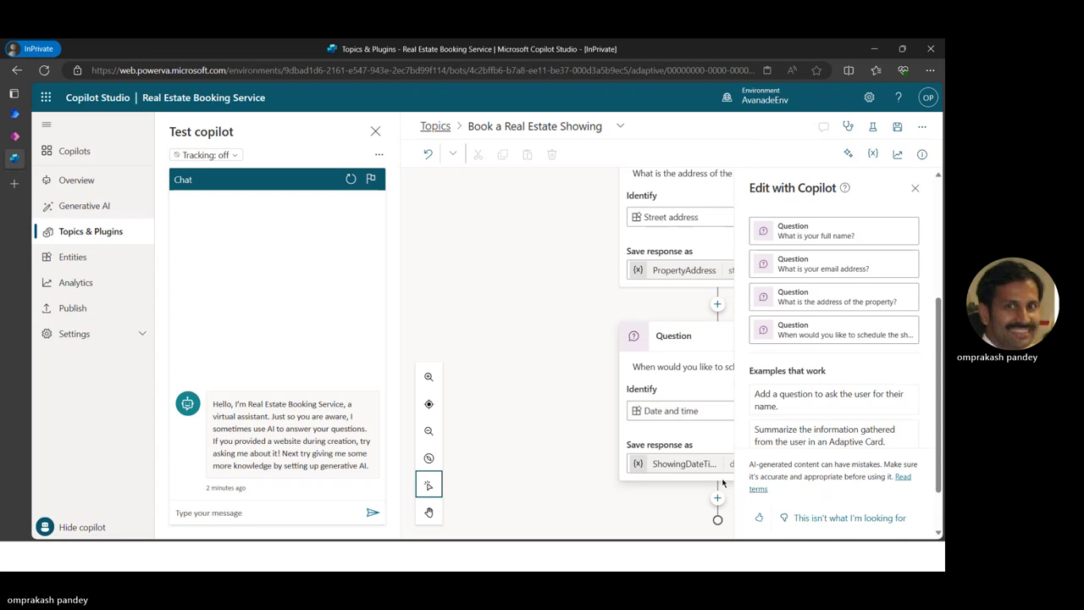
{"action": "scroll", "coordinate": [551, 446], "scroll_direction": "up", "scroll_amount": 10}
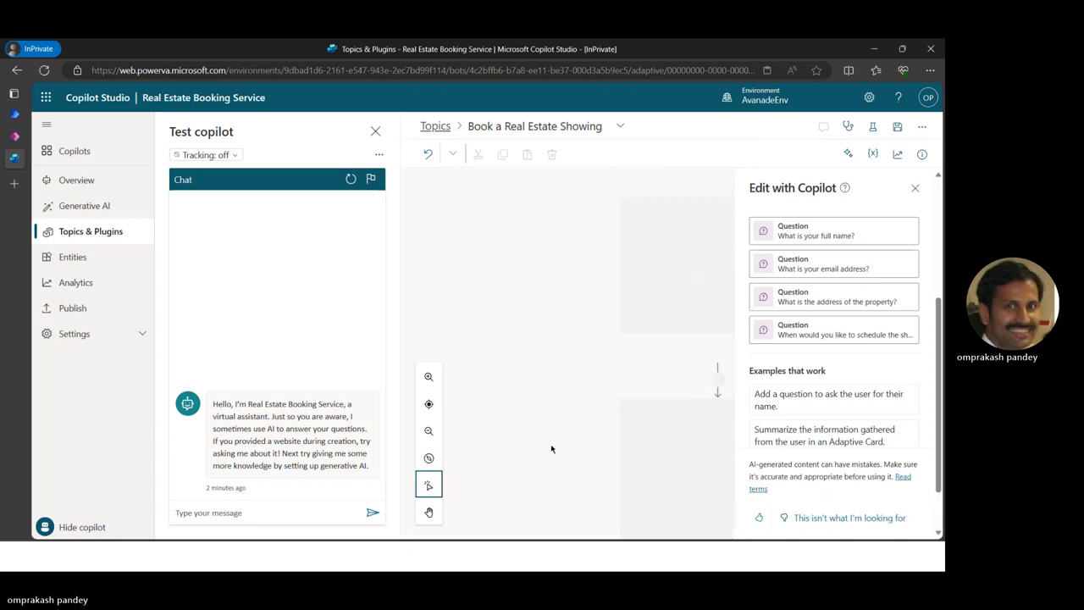
{"action": "scroll", "coordinate": [821, 403], "scroll_direction": "down", "scroll_amount": 2}
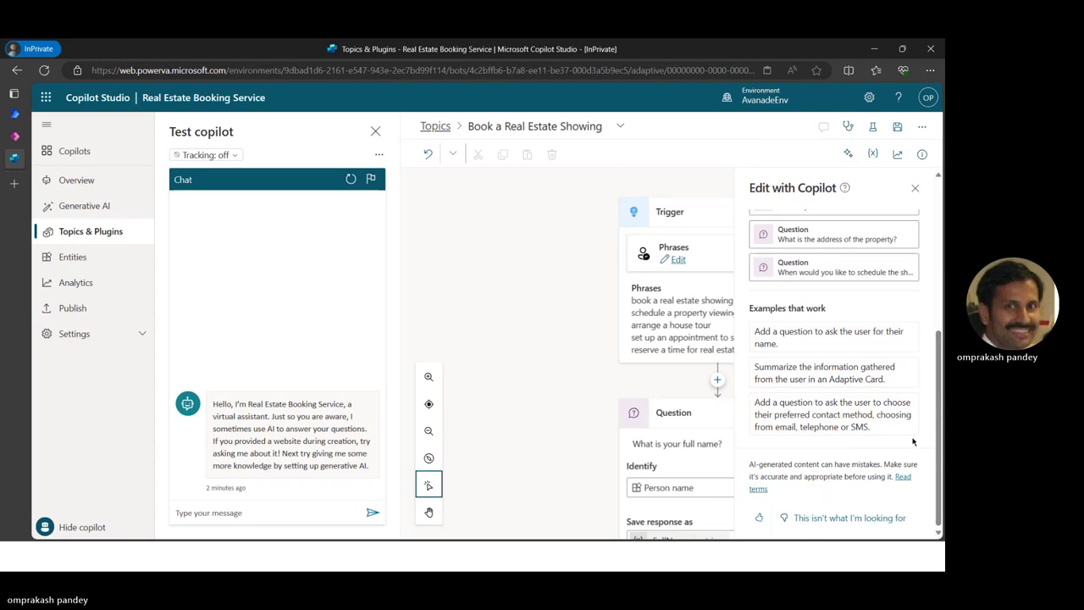
{"action": "key", "text": "alt+Tab"}
{"action": "scroll", "coordinate": [532, 384], "scroll_direction": "down", "scroll_amount": 3}
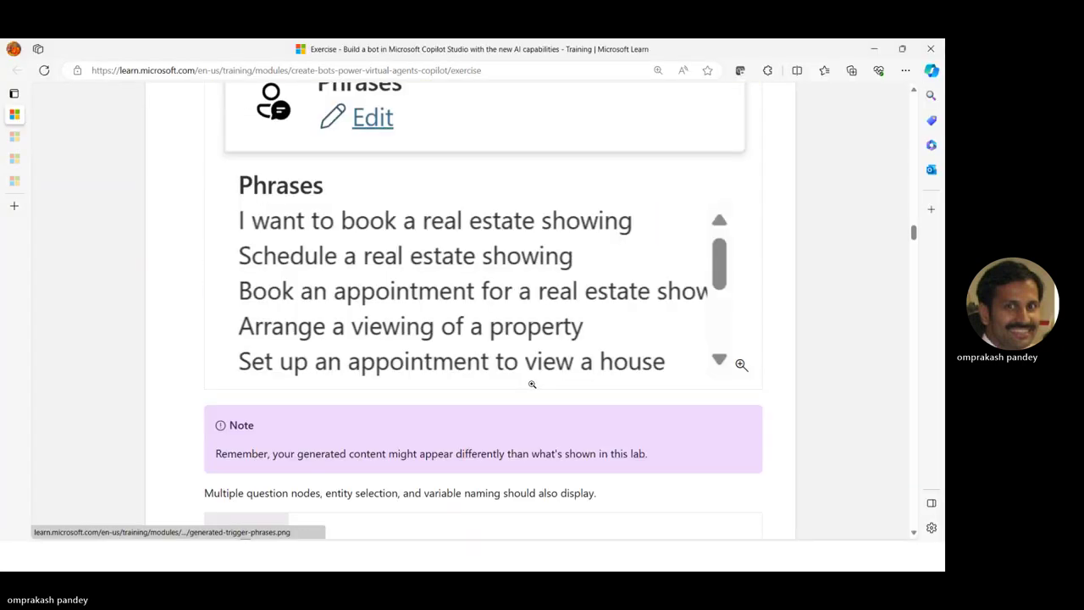
Return to the topic editor and open the Trigger node's Phrases editor
{"action": "scroll", "coordinate": [531, 383], "scroll_direction": "up", "scroll_amount": 4}
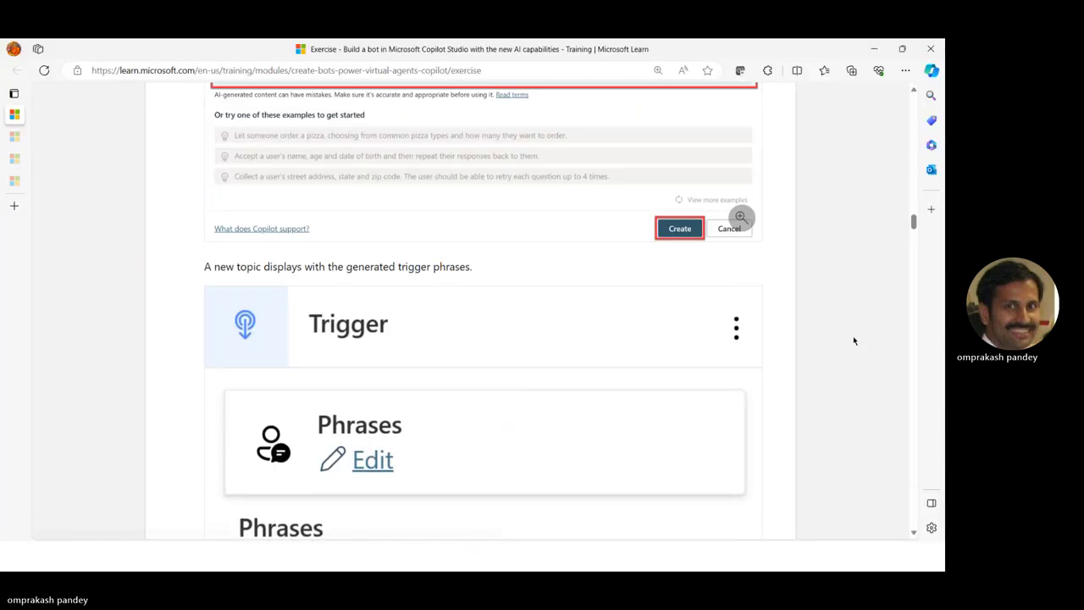
{"action": "key", "text": "alt+Tab"}
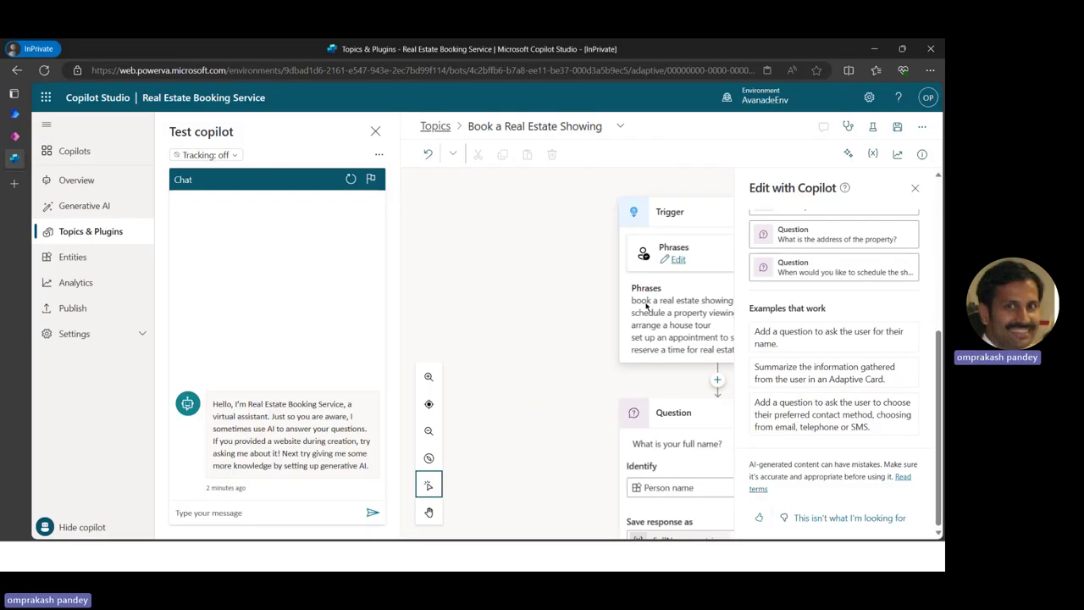
{"action": "left_click", "coordinate": [677, 260]}
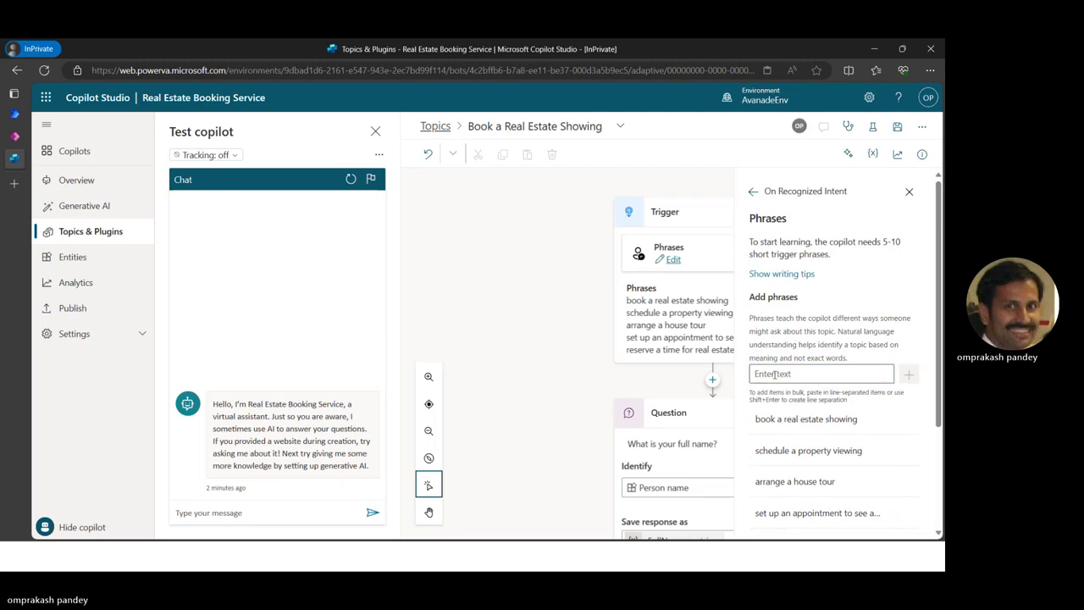
{"action": "key", "text": "alt+Tab"}
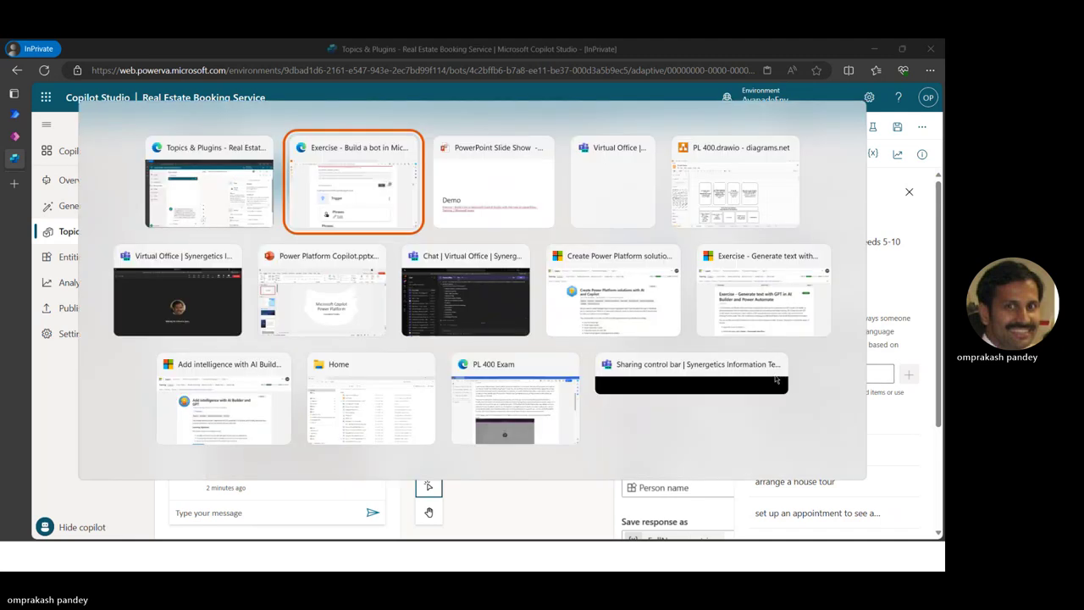
{"action": "left_click", "coordinate": [366, 181]}
{"action": "scroll", "coordinate": [532, 476], "scroll_direction": "down", "scroll_amount": 4}
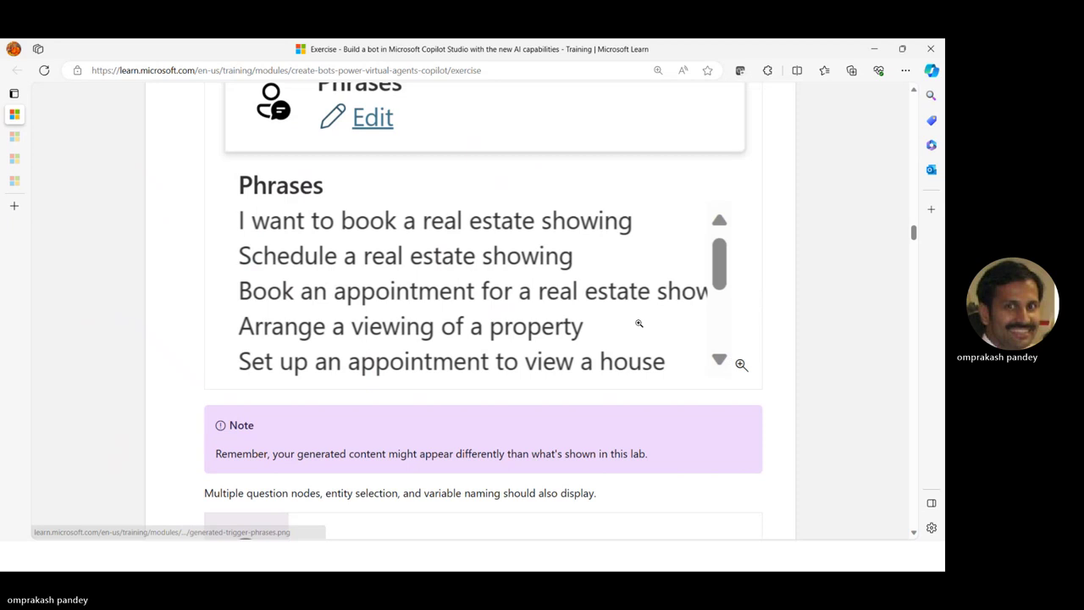
{"action": "scroll", "coordinate": [513, 340], "scroll_direction": "down", "scroll_amount": 2}
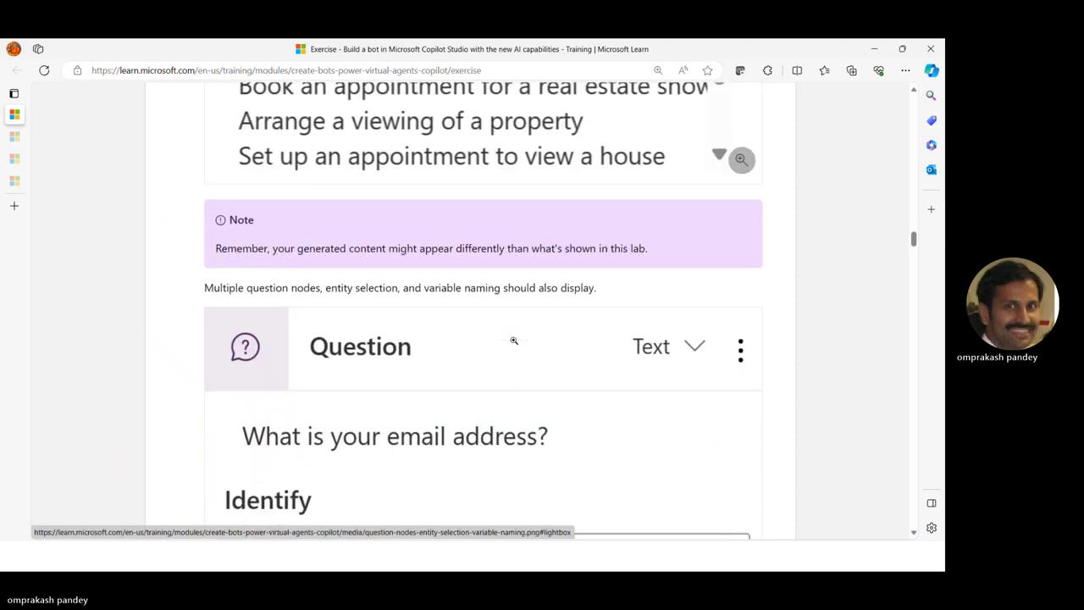
{"action": "scroll", "coordinate": [513, 340], "scroll_direction": "down", "scroll_amount": 2}
{"action": "scroll", "coordinate": [513, 340], "scroll_direction": "up", "scroll_amount": 1}
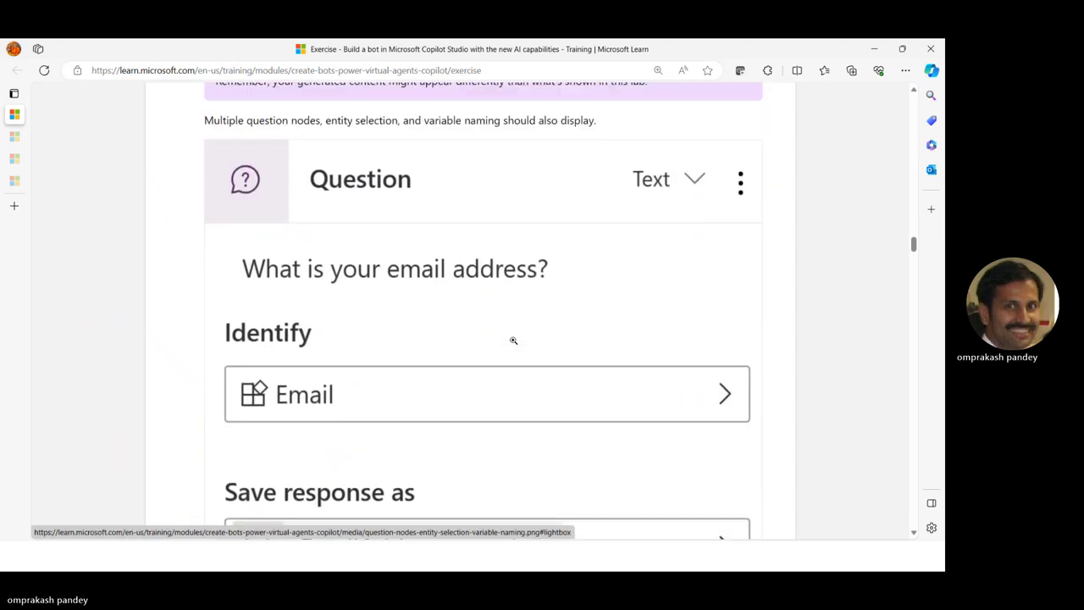
{"action": "scroll", "coordinate": [513, 341], "scroll_direction": "up", "scroll_amount": 4}
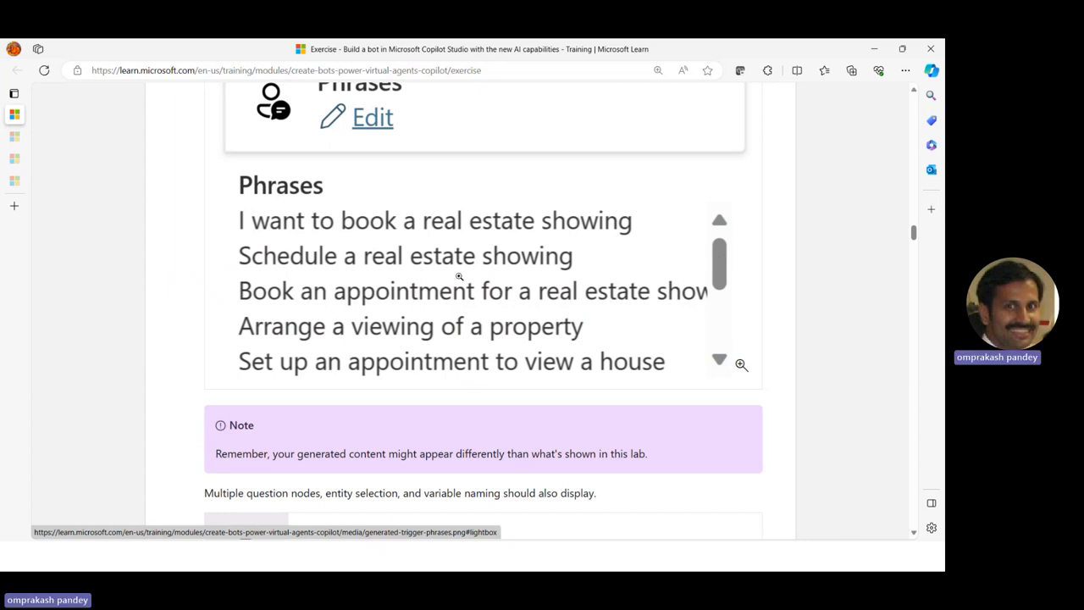
{"action": "scroll", "coordinate": [459, 276], "scroll_direction": "up", "scroll_amount": 5}
{"action": "scroll", "coordinate": [458, 277], "scroll_direction": "down", "scroll_amount": 3}
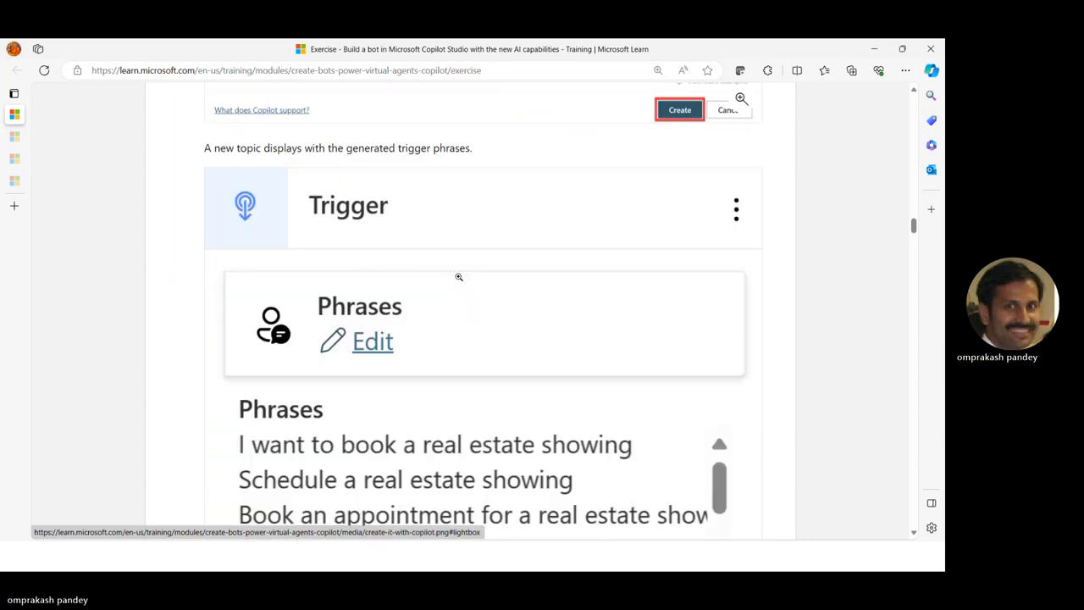
{"action": "scroll", "coordinate": [458, 277], "scroll_direction": "down", "scroll_amount": 5}
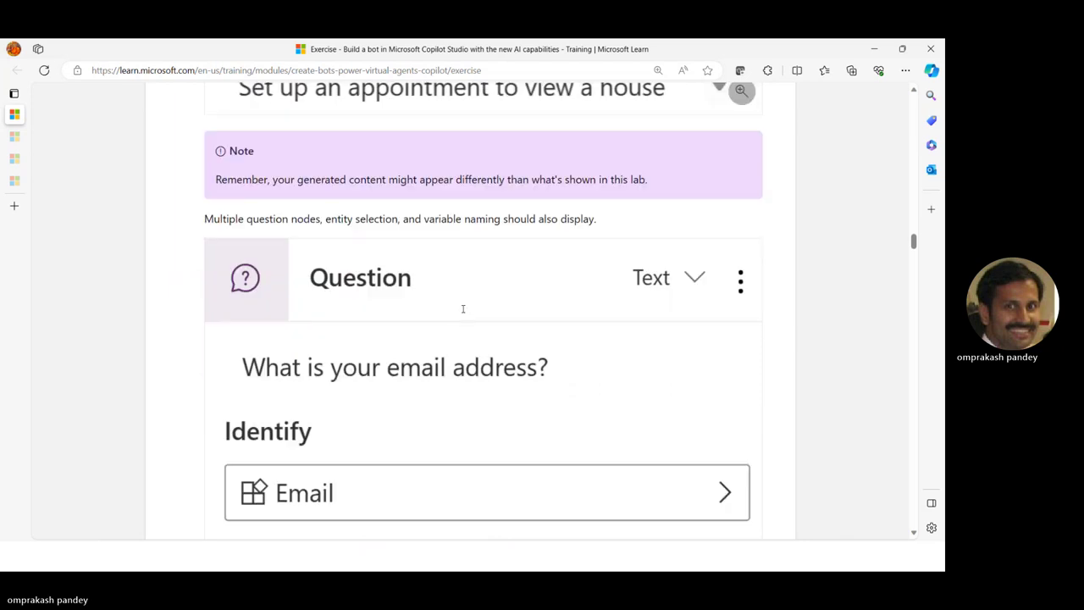
{"action": "scroll", "coordinate": [463, 309], "scroll_direction": "down", "scroll_amount": 5}
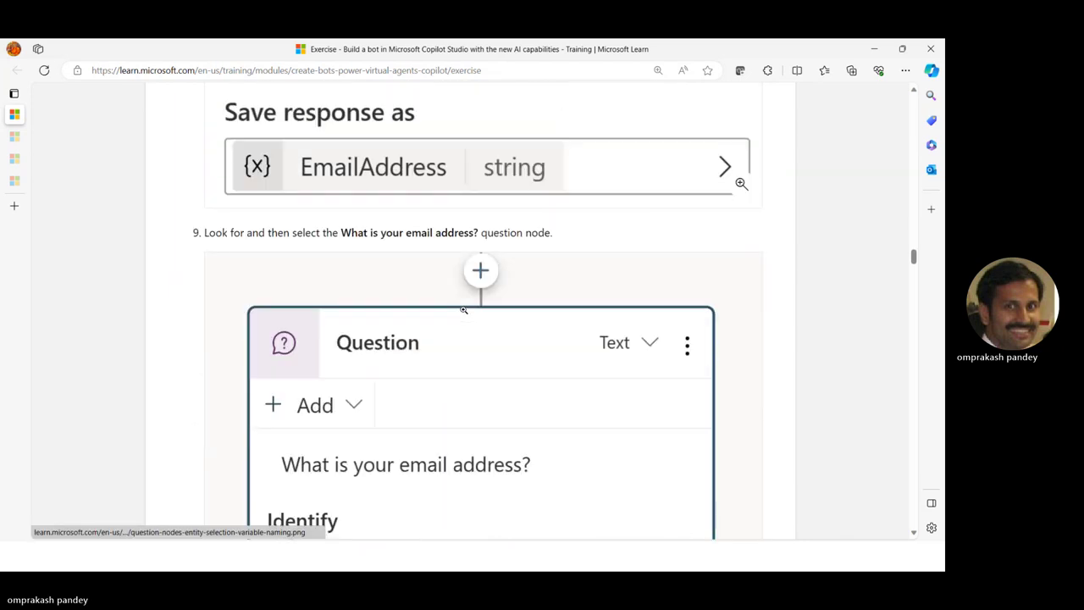
{"action": "key", "text": "alt+Tab"}
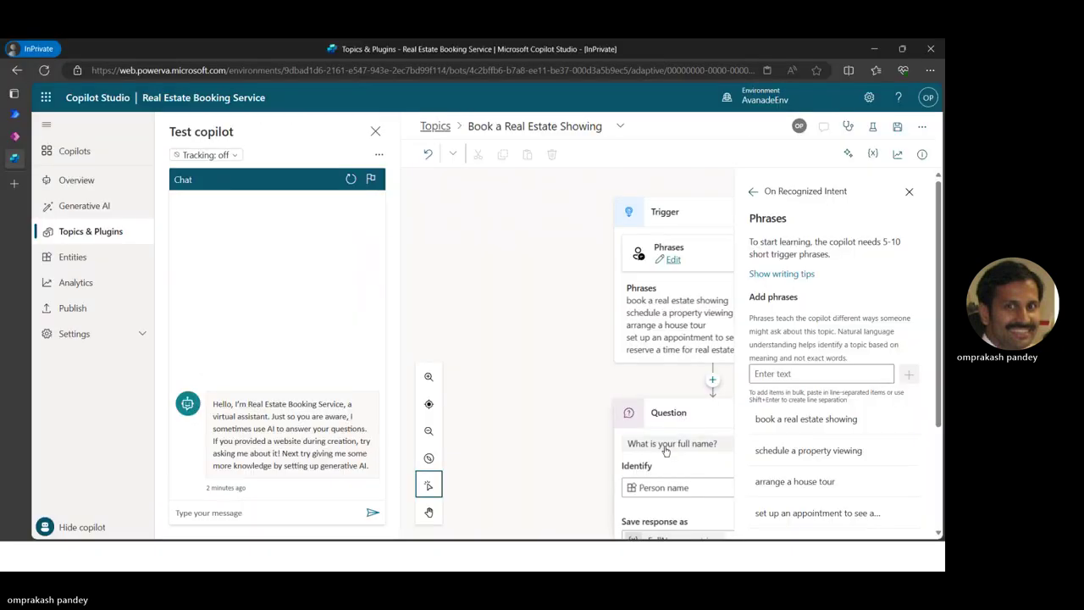
Reopen the Trigger's Phrases editor and scroll through its seven generated phrases
{"action": "scroll", "coordinate": [666, 450], "scroll_direction": "down", "scroll_amount": 5}
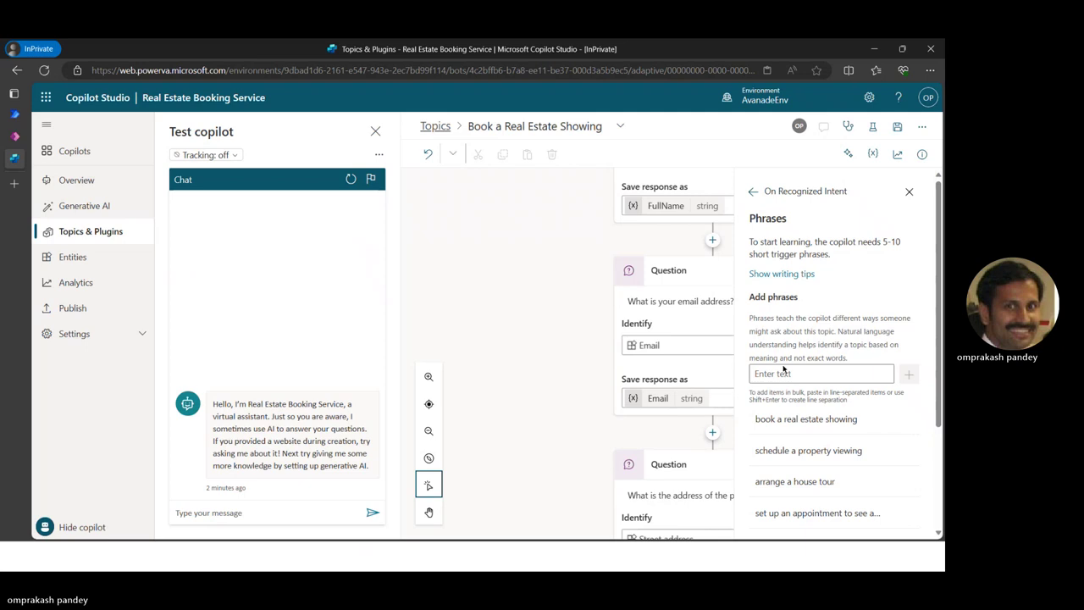
{"action": "left_click", "coordinate": [783, 373]}
{"action": "scroll", "coordinate": [783, 356], "scroll_direction": "down", "scroll_amount": 1}
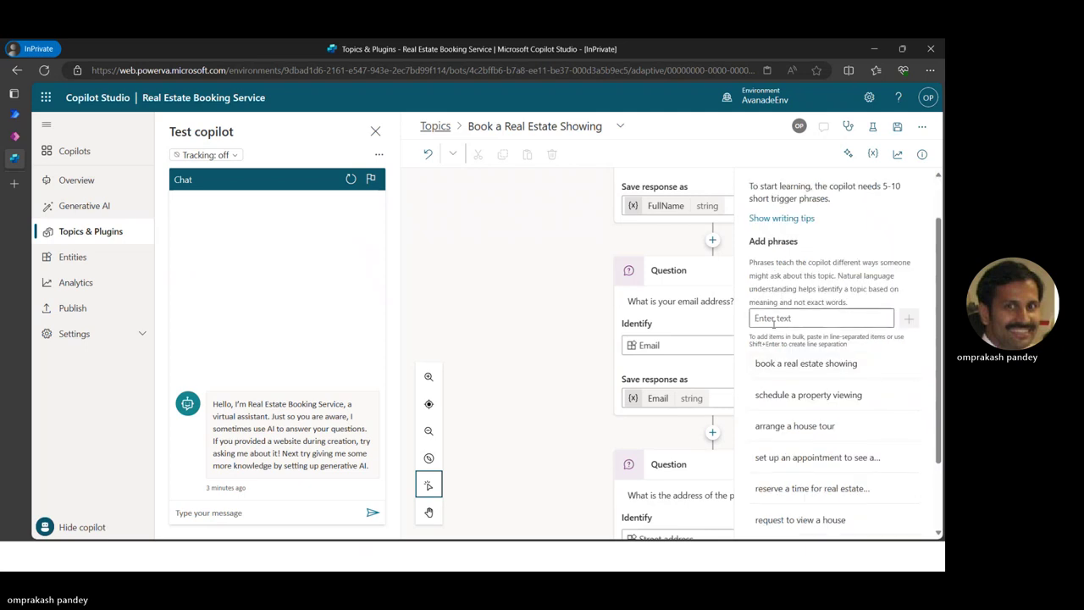
{"action": "scroll", "coordinate": [690, 343], "scroll_direction": "up", "scroll_amount": 5}
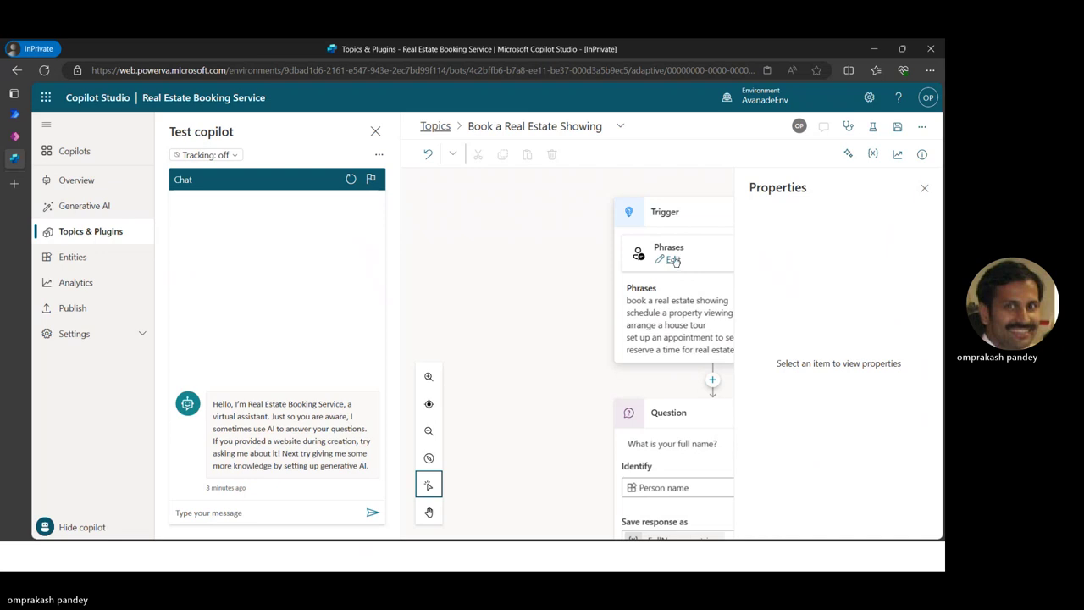
{"action": "left_click", "coordinate": [674, 261]}
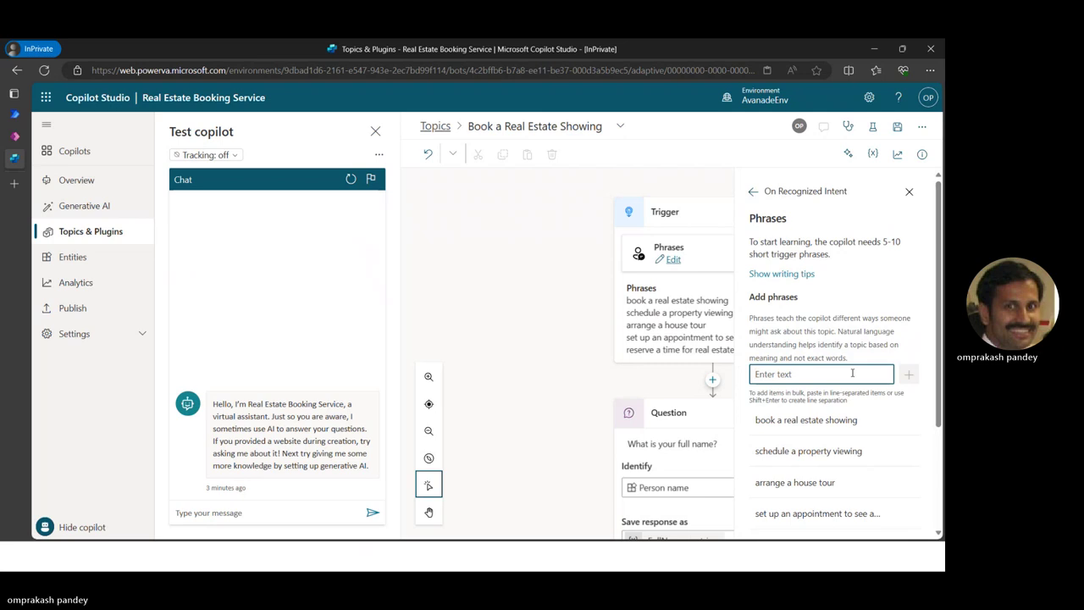
{"action": "scroll", "coordinate": [852, 372], "scroll_direction": "down", "scroll_amount": 2}
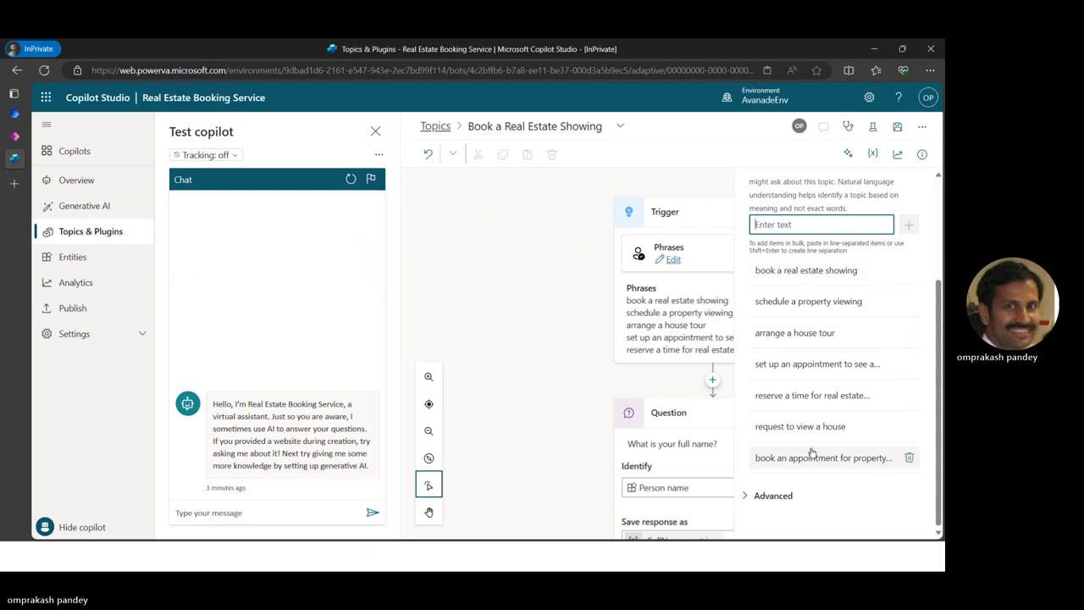
Edit the 'book a real estate showing' phrase and capitalize 'Schedule a property viewing'
{"action": "left_click", "coordinate": [798, 273]}
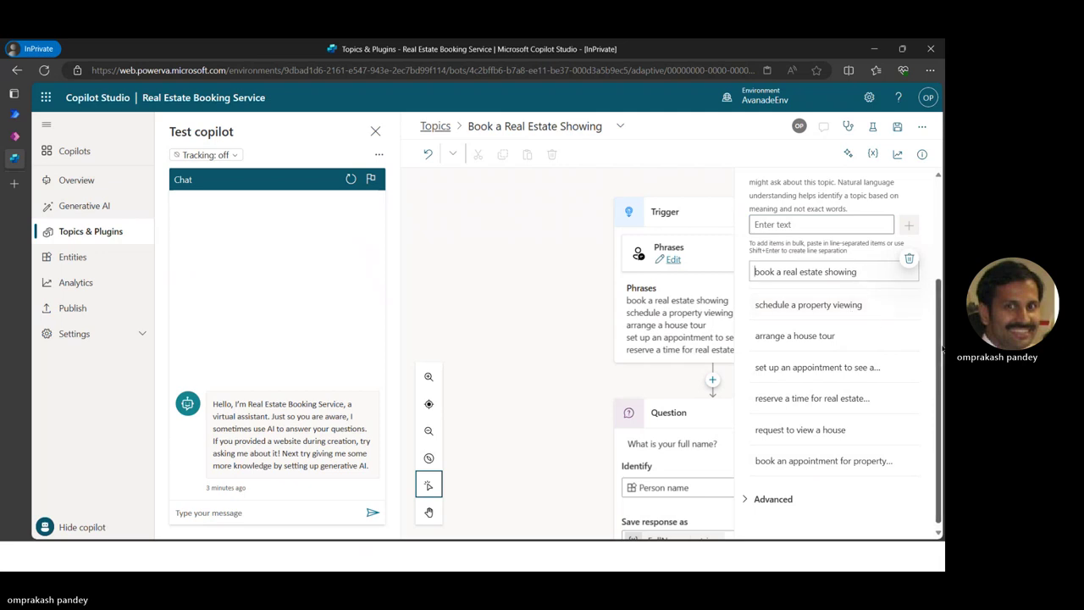
{"action": "key", "text": "Delete"}
{"action": "type", "text": "B"}
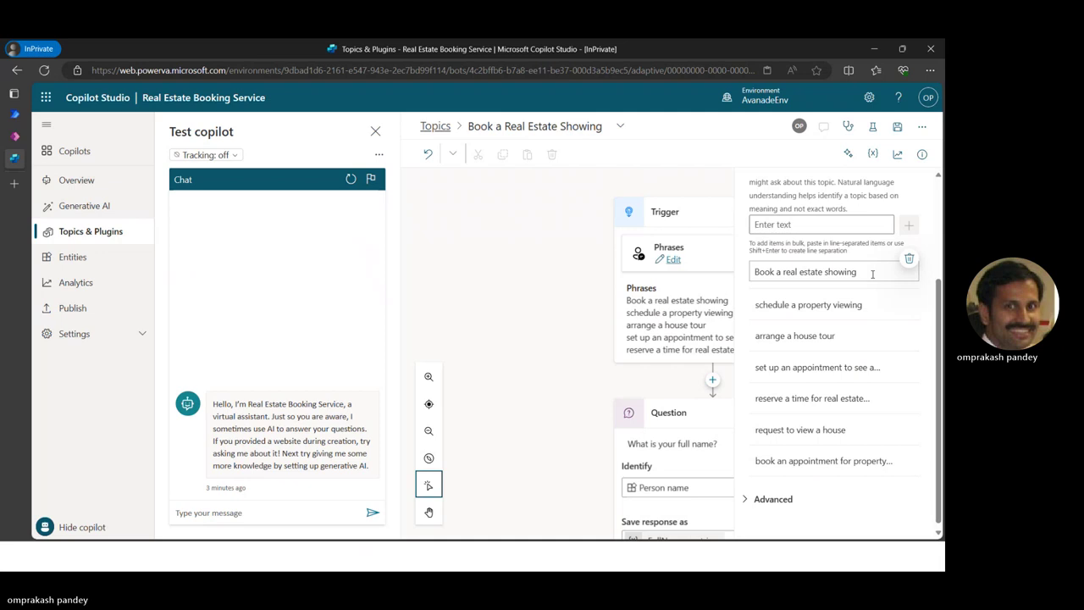
{"action": "type", "text": "today"}
{"action": "left_click", "coordinate": [758, 303]}
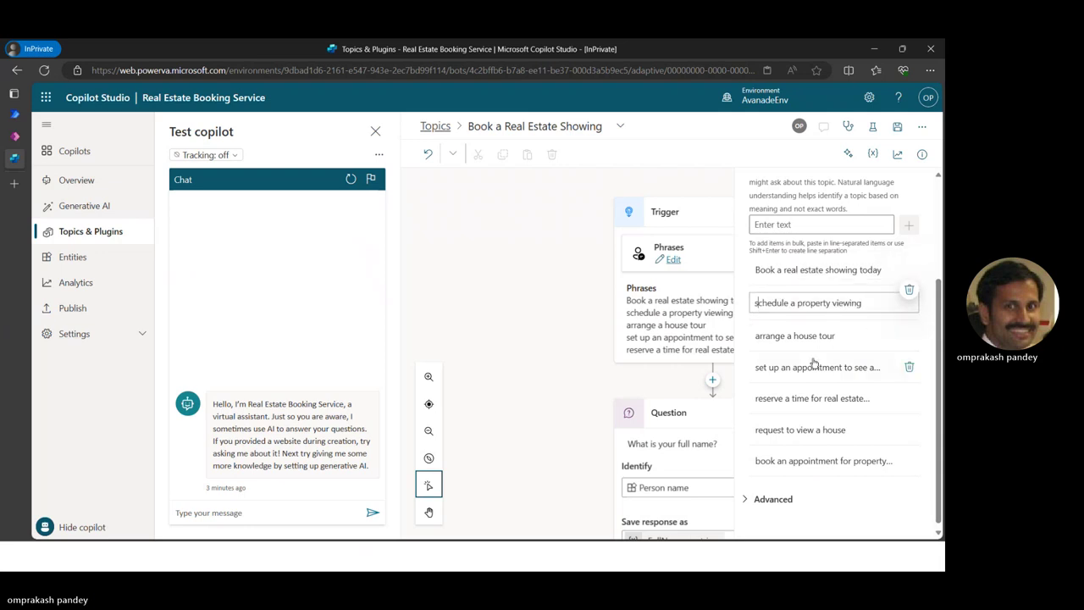
{"action": "key", "text": "BackSpace"}
{"action": "type", "text": "S"}
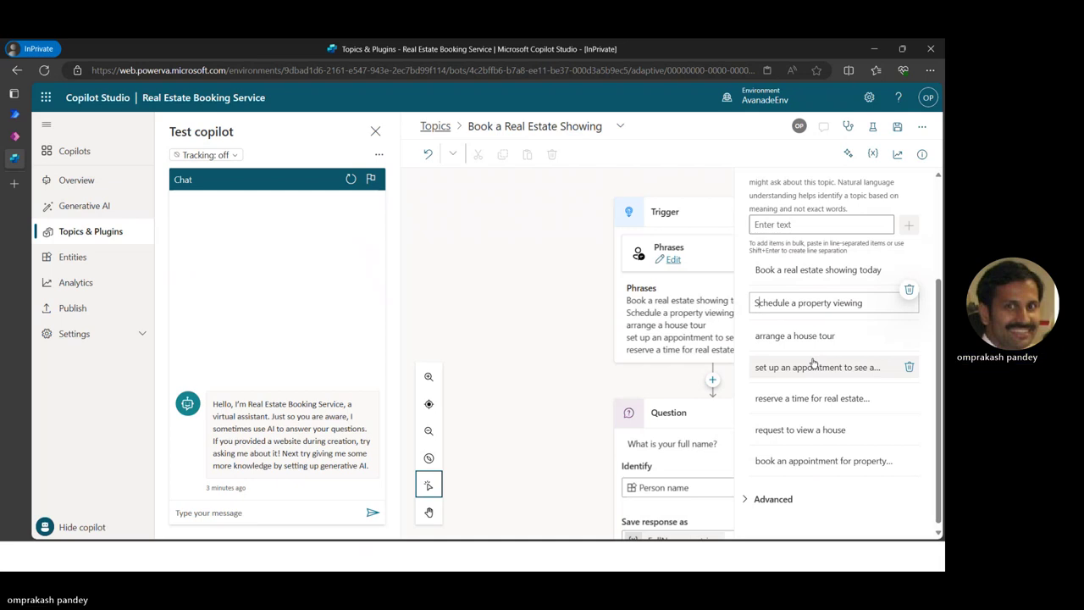
Capitalize the 'Arrange', 'Set up', 'Reserve' and 'Request' trigger phrases
{"action": "left_click", "coordinate": [759, 337]}
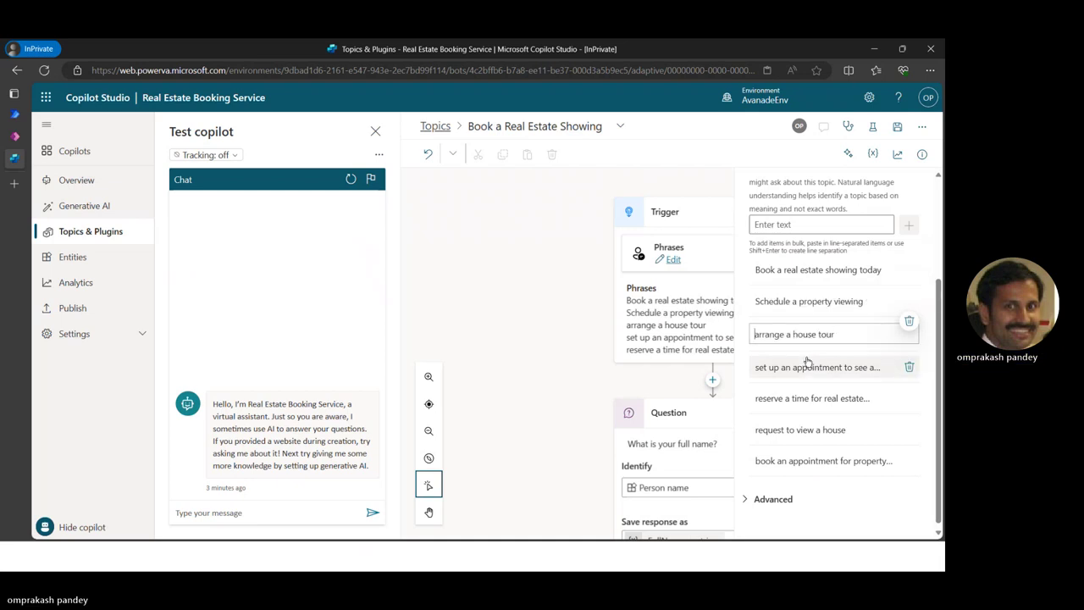
{"action": "key", "text": "Delete"}
{"action": "type", "text": "A"}
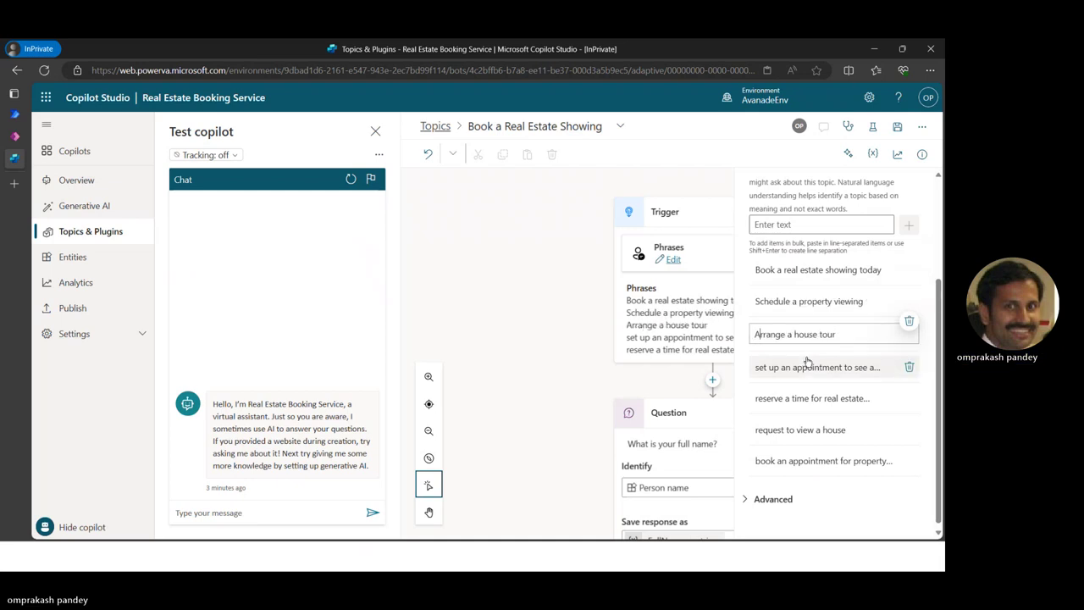
{"action": "left_click", "coordinate": [756, 371]}
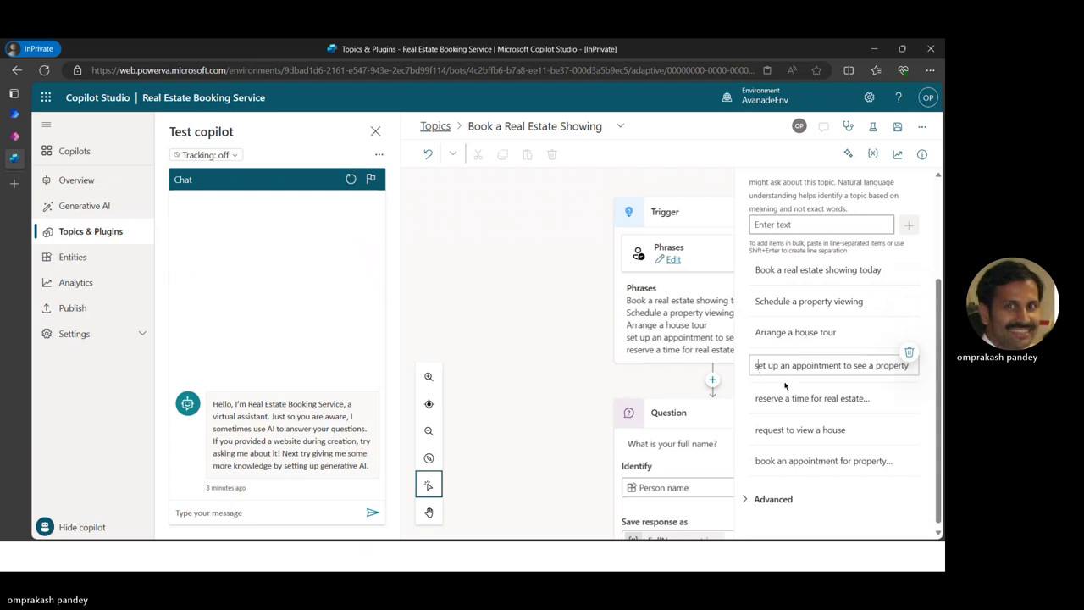
{"action": "key", "text": "Delete"}
{"action": "type", "text": "S"}
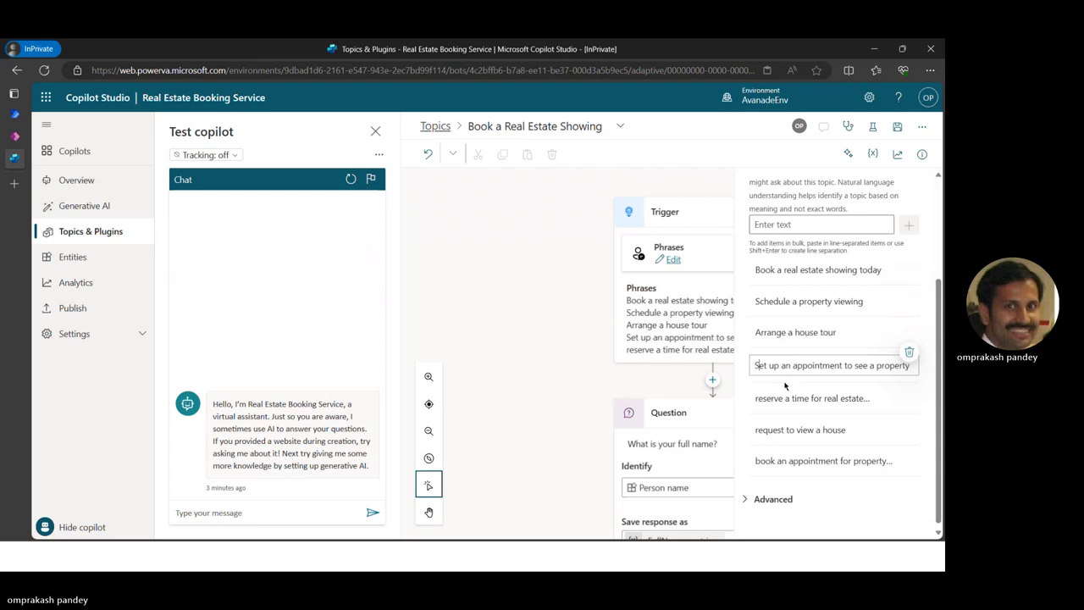
{"action": "left_click", "coordinate": [783, 399]}
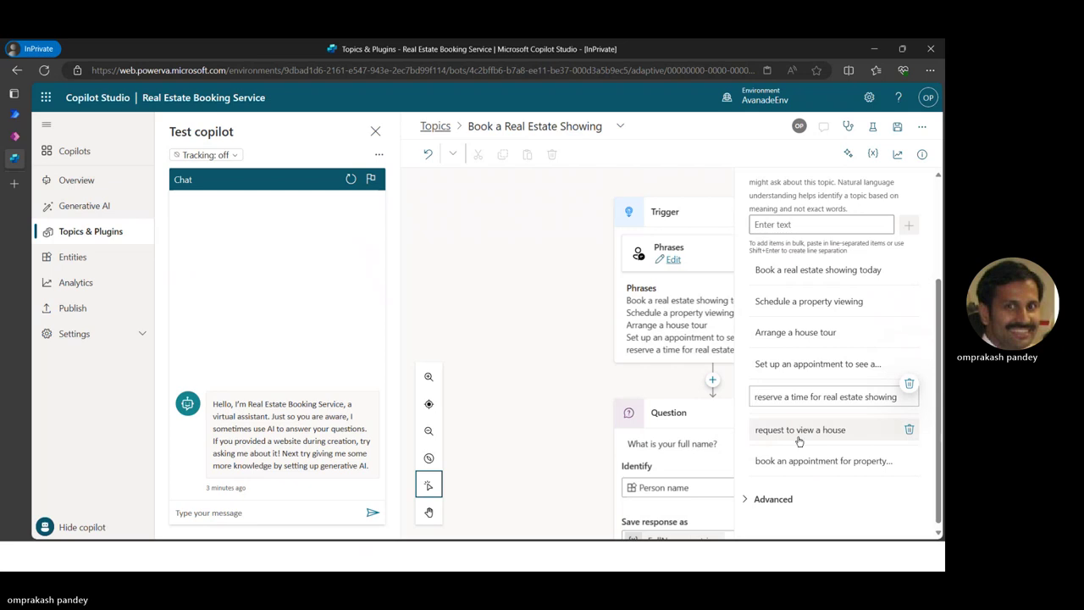
{"action": "key", "text": "Delete"}
{"action": "type", "text": "R"}
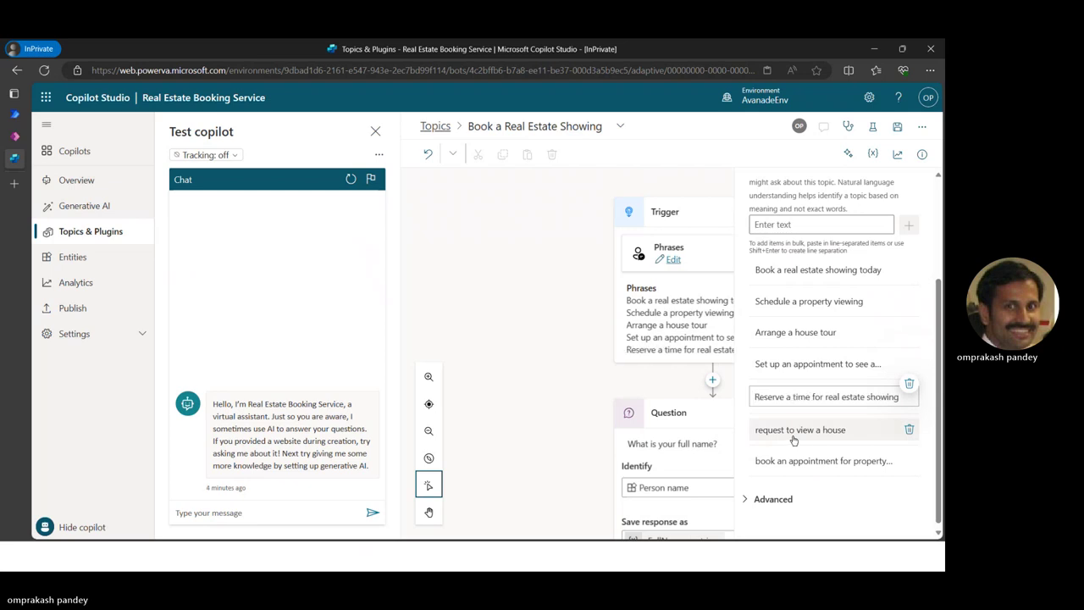
{"action": "left_click", "coordinate": [767, 432]}
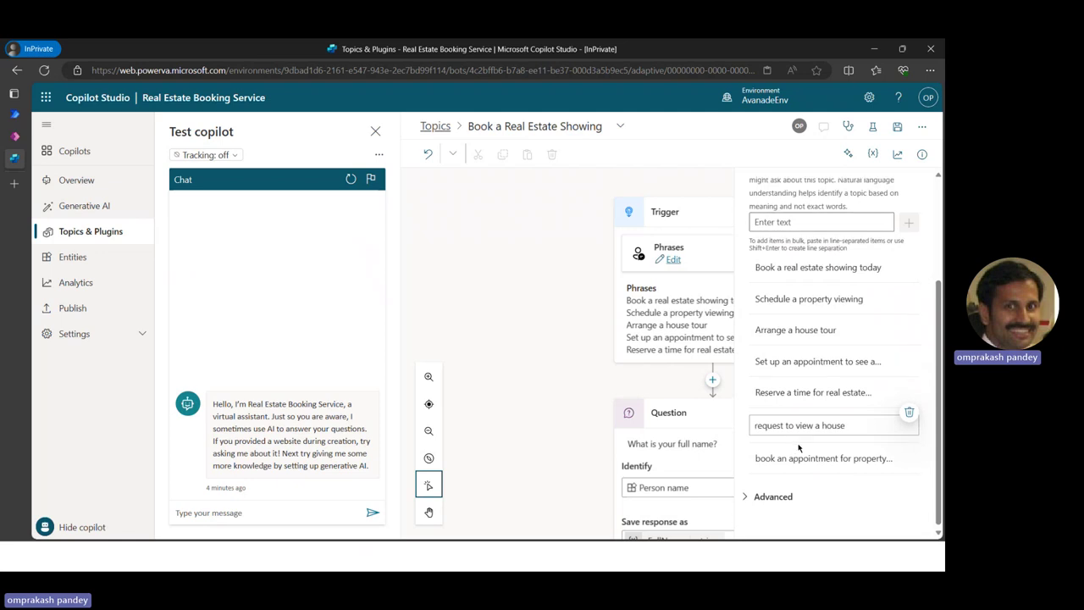
{"action": "left_click", "coordinate": [769, 458]}
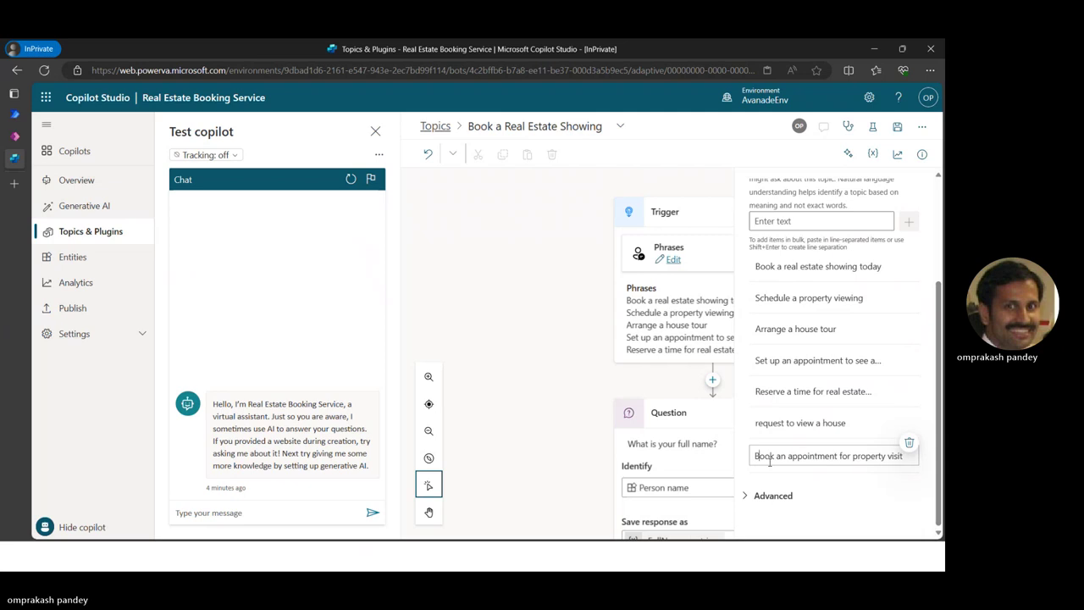
{"action": "left_click", "coordinate": [757, 425]}
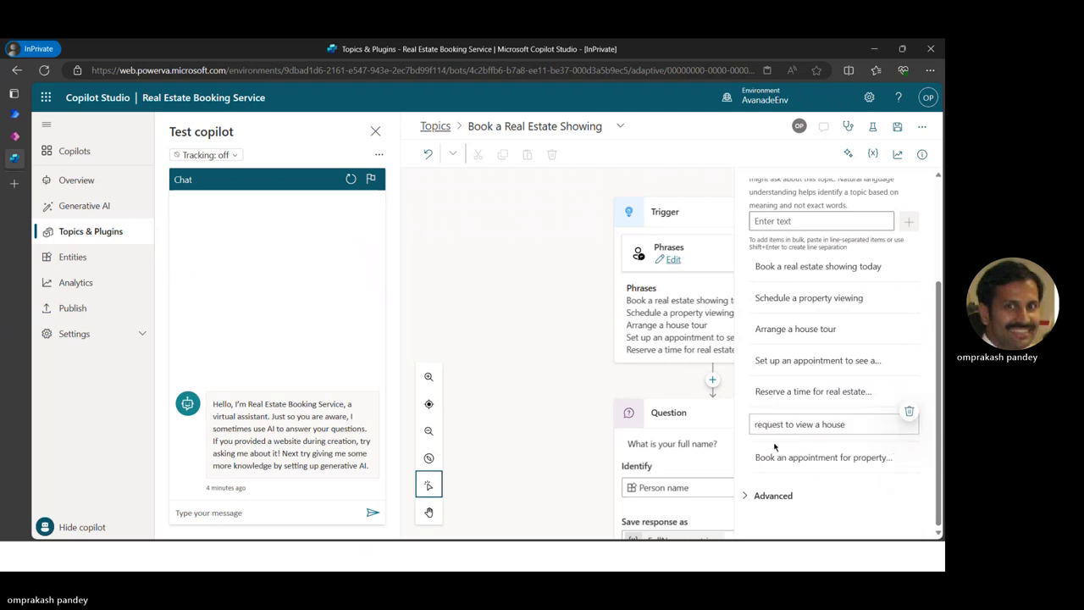
{"action": "key", "text": "BackSpace"}
{"action": "type", "text": "R"}
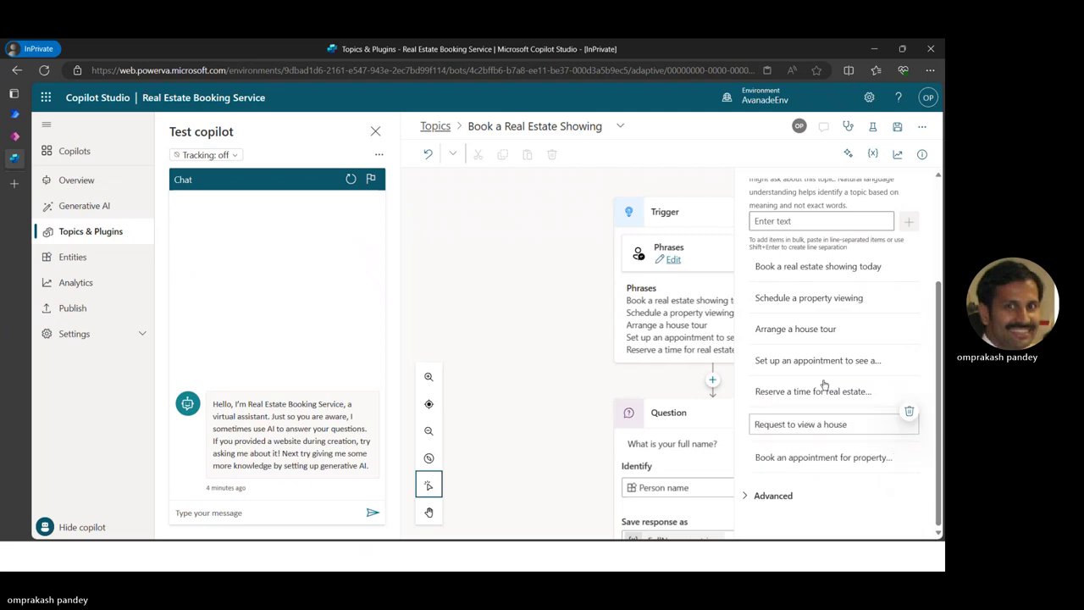
{"action": "scroll", "coordinate": [824, 373], "scroll_direction": "up", "scroll_amount": 3}
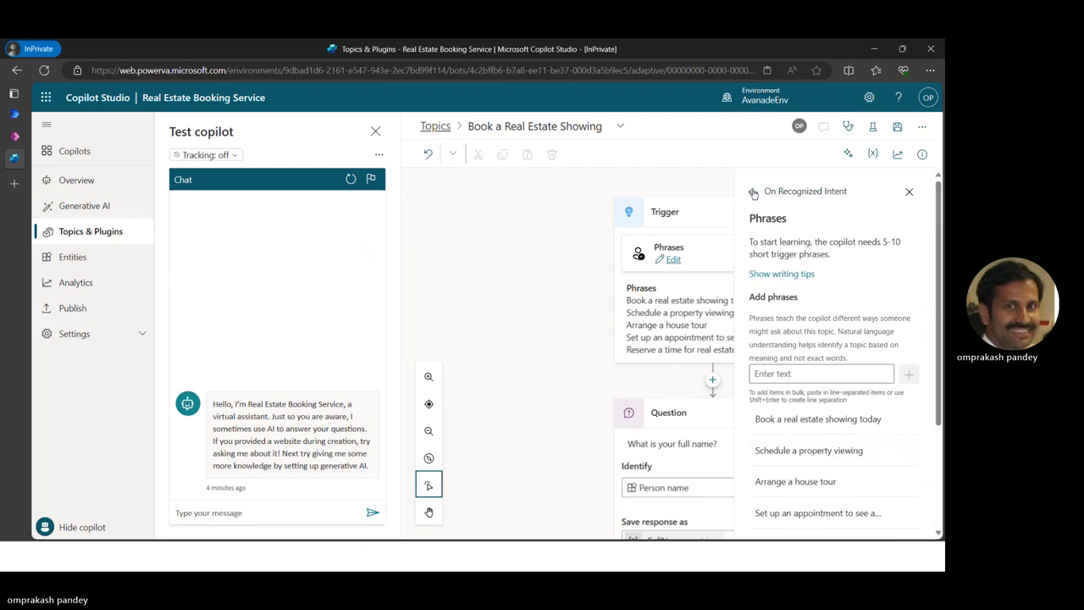
Close the trigger phrases and properties panes and save the topic
{"action": "left_click", "coordinate": [752, 191]}
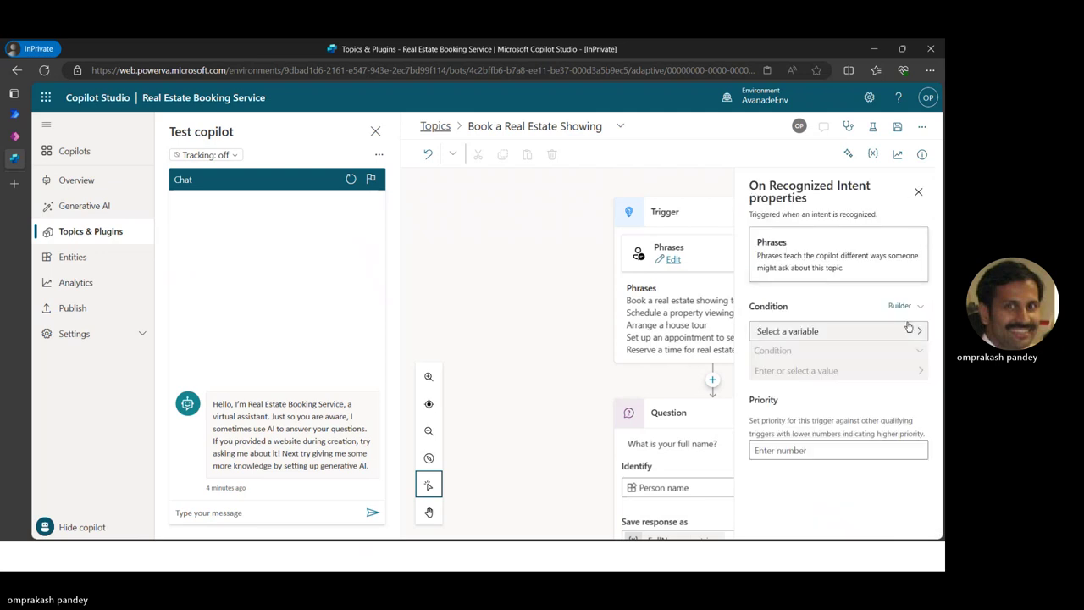
{"action": "left_click", "coordinate": [917, 191]}
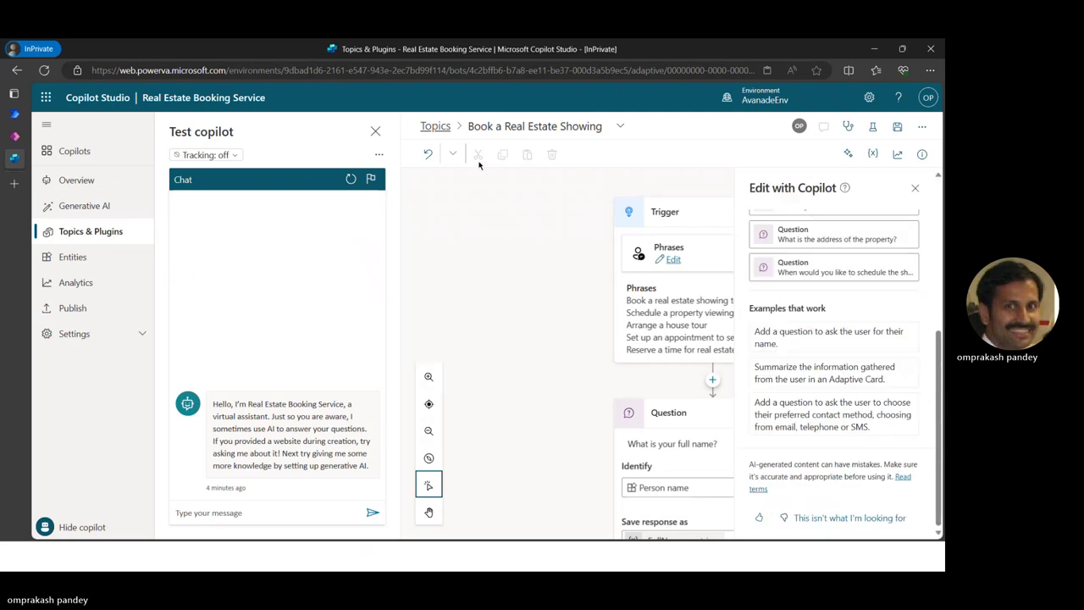
{"action": "left_click", "coordinate": [897, 128]}
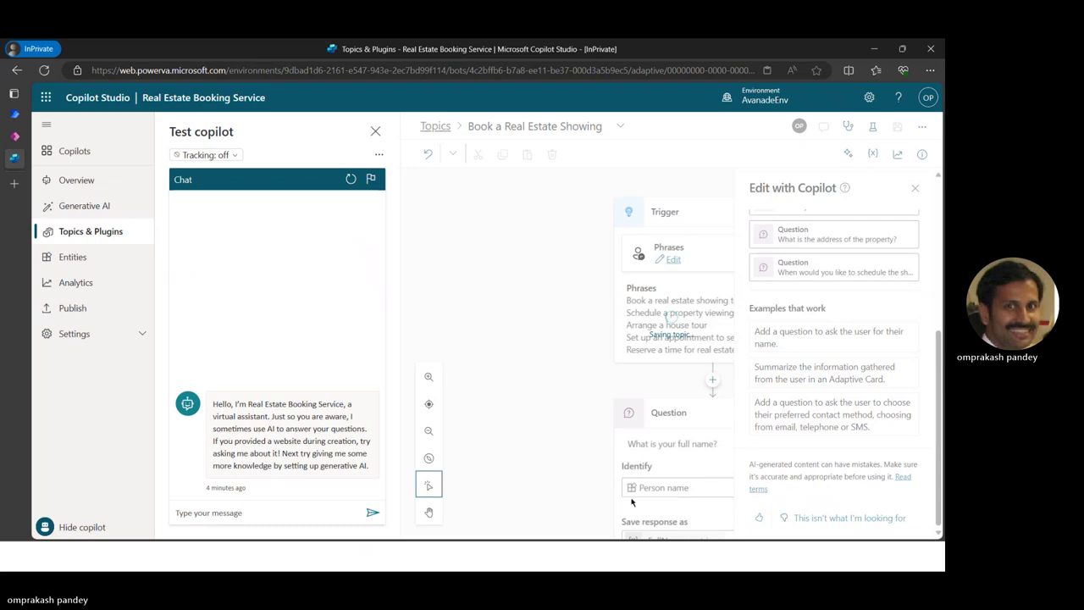
{"action": "key", "text": "alt+Tab"}
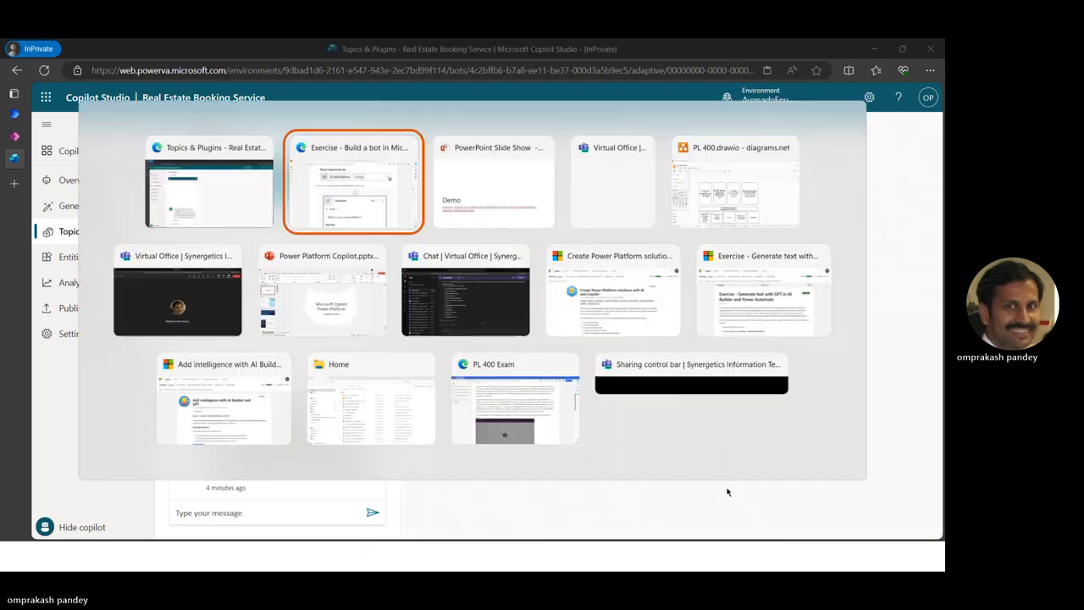
{"action": "scroll", "coordinate": [483, 496], "scroll_direction": "down", "scroll_amount": 3}
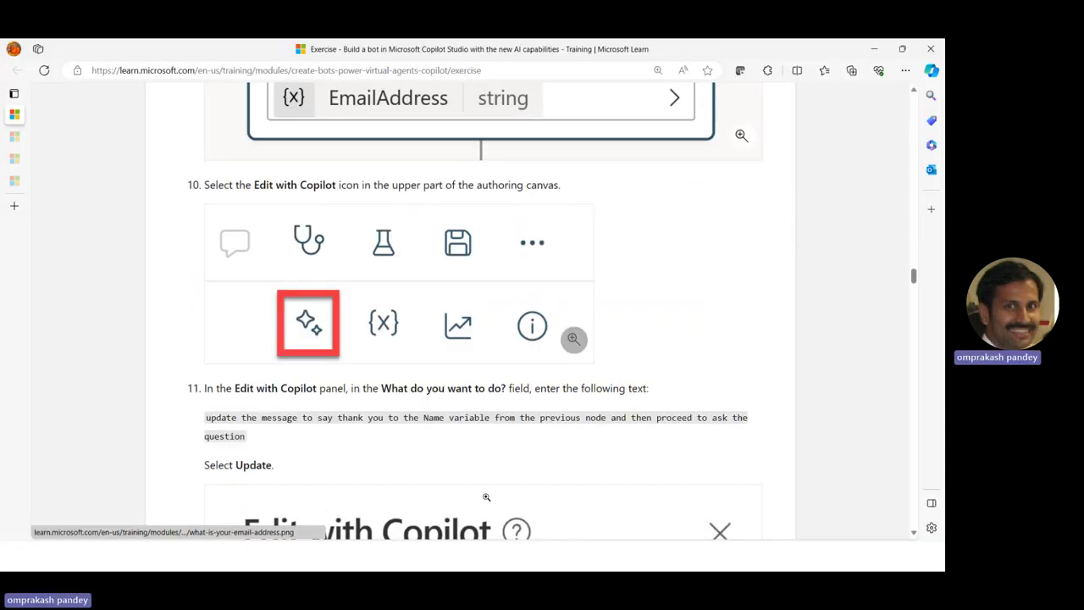
{"action": "scroll", "coordinate": [486, 497], "scroll_direction": "down", "scroll_amount": 5}
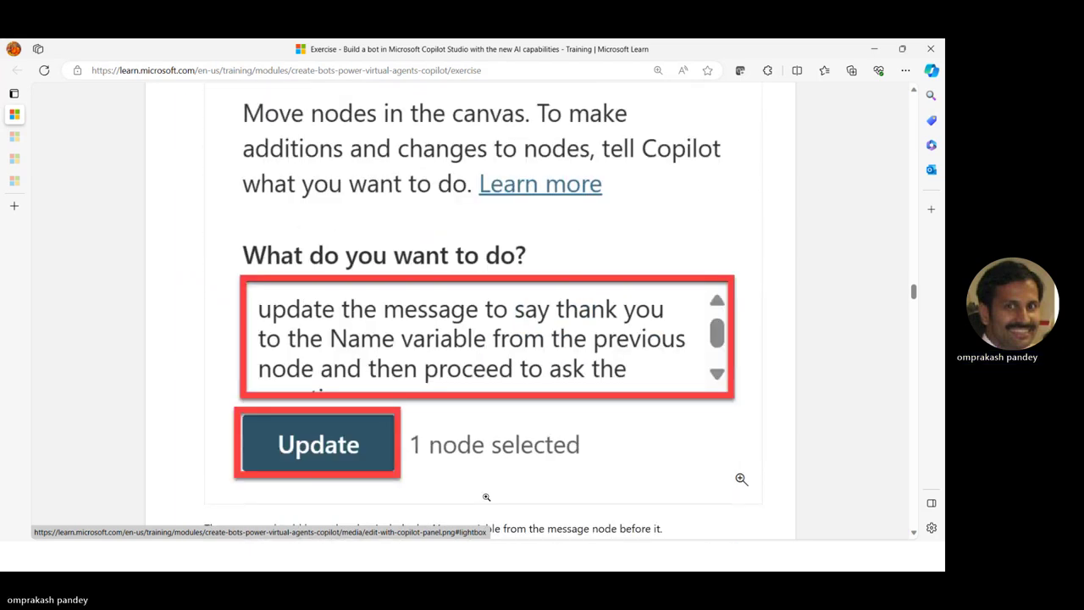
{"action": "scroll", "coordinate": [486, 496], "scroll_direction": "down", "scroll_amount": 2}
{"action": "scroll", "coordinate": [486, 496], "scroll_direction": "up", "scroll_amount": 4}
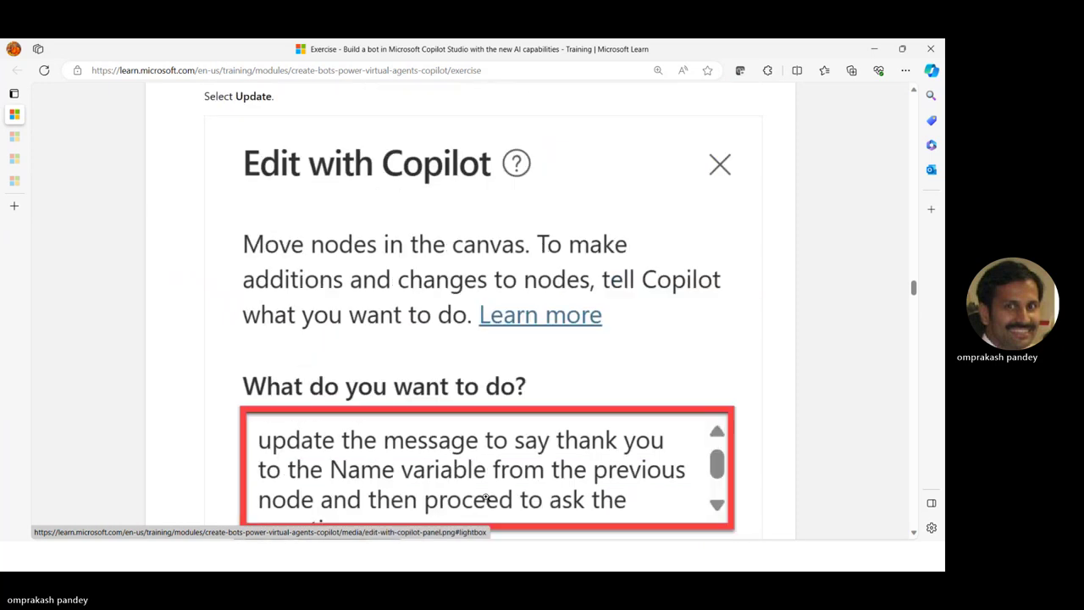
{"action": "key", "text": "alt+Tab"}
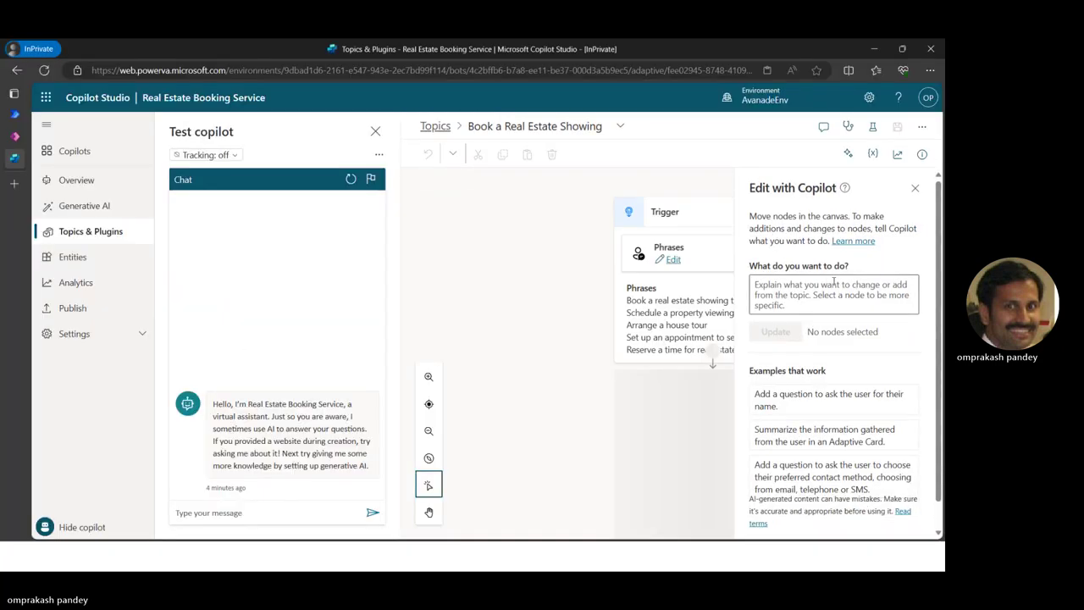
{"action": "left_click", "coordinate": [848, 155]}
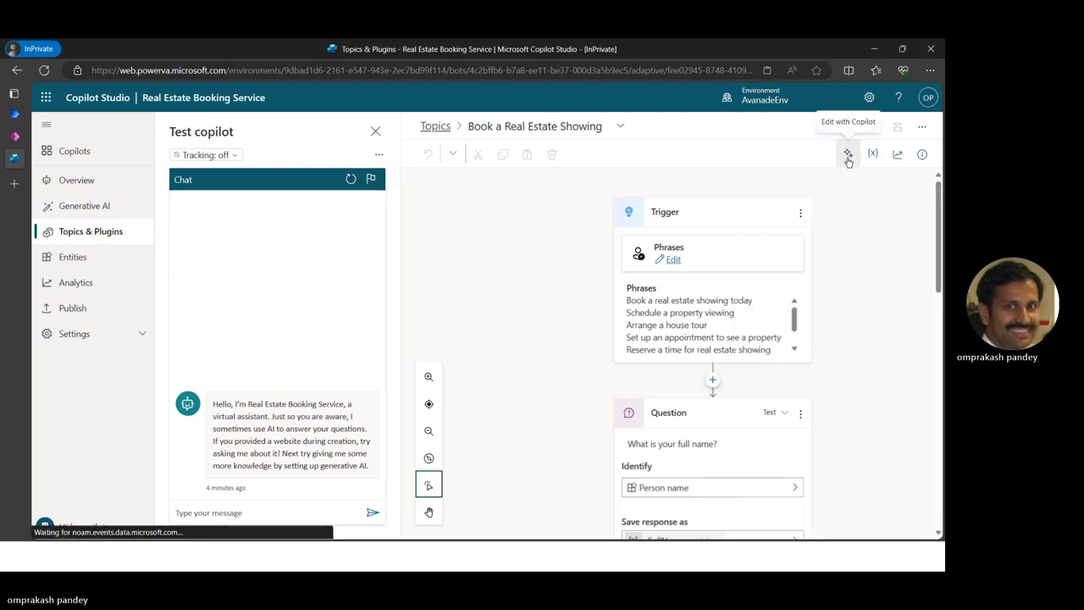
{"action": "left_click", "coordinate": [848, 156]}
{"action": "key", "text": "alt+Tab"}
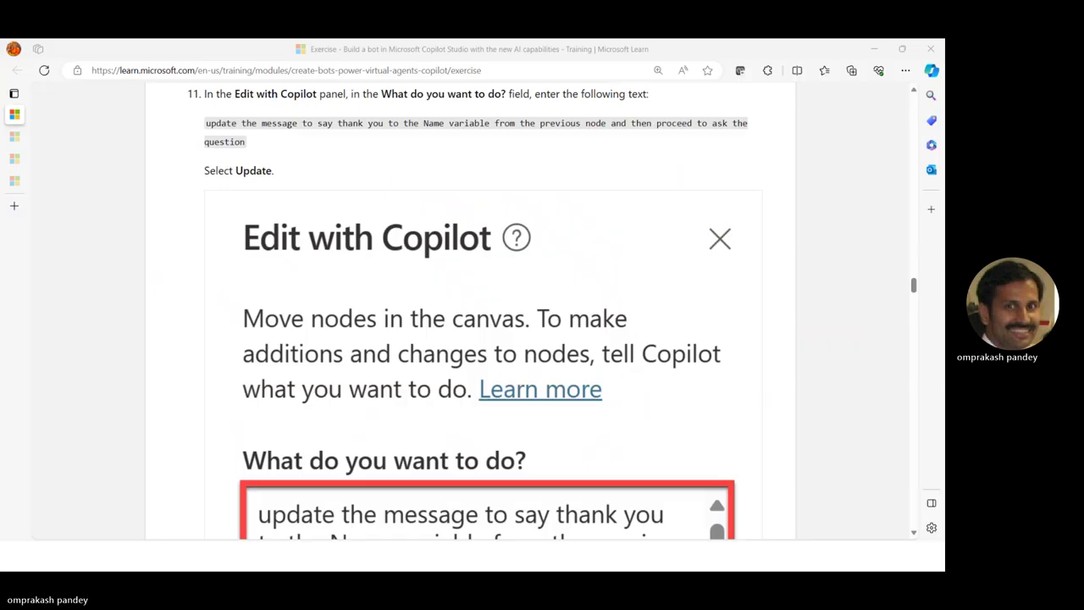
{"action": "scroll", "coordinate": [370, 444], "scroll_direction": "down", "scroll_amount": 3}
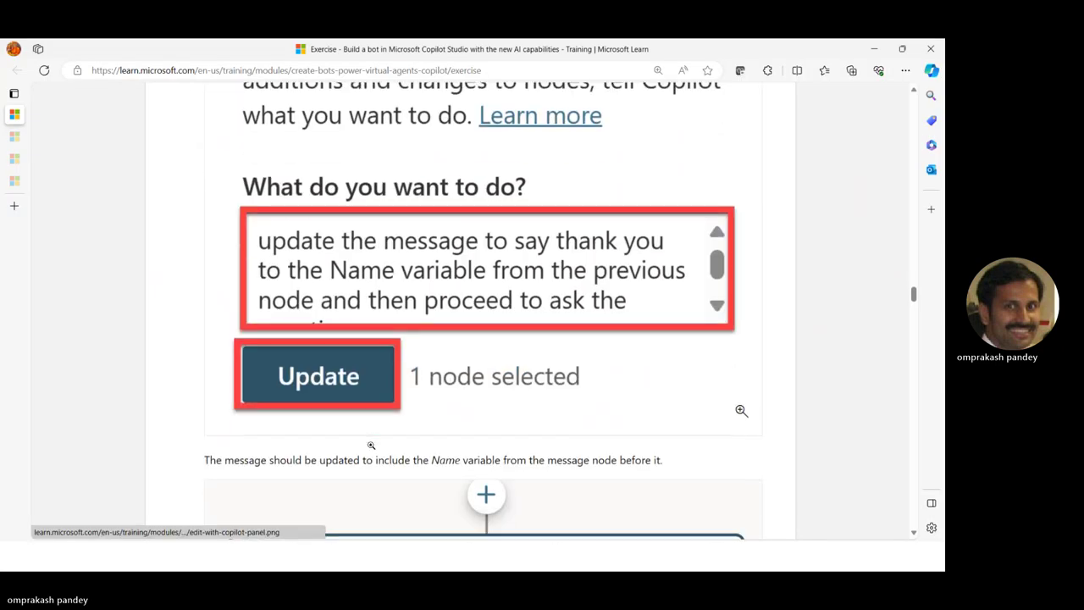
{"action": "scroll", "coordinate": [370, 443], "scroll_direction": "down", "scroll_amount": 5}
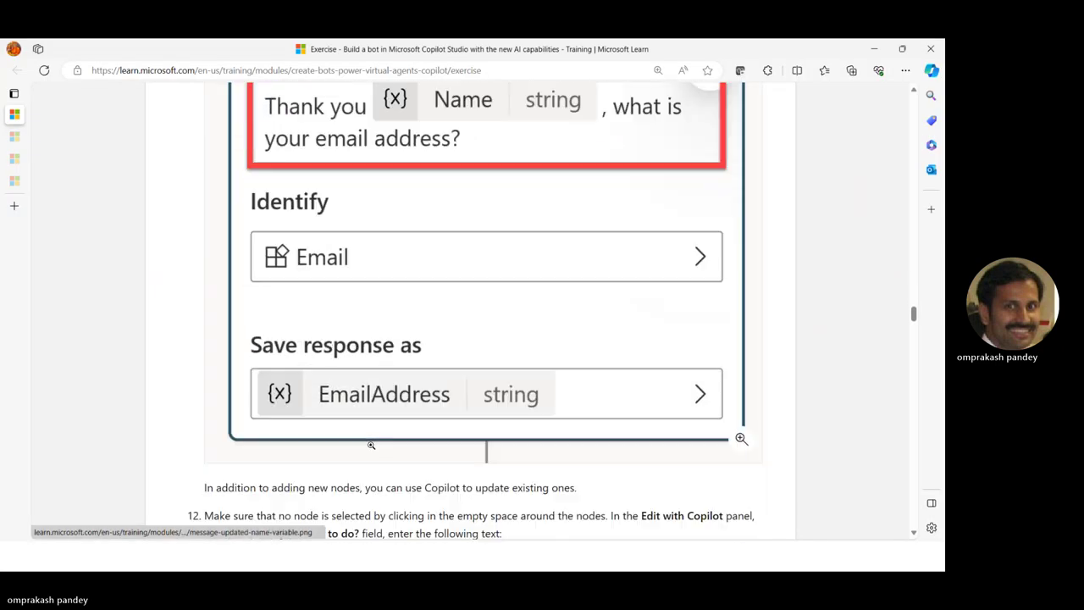
{"action": "scroll", "coordinate": [370, 444], "scroll_direction": "up", "scroll_amount": 2}
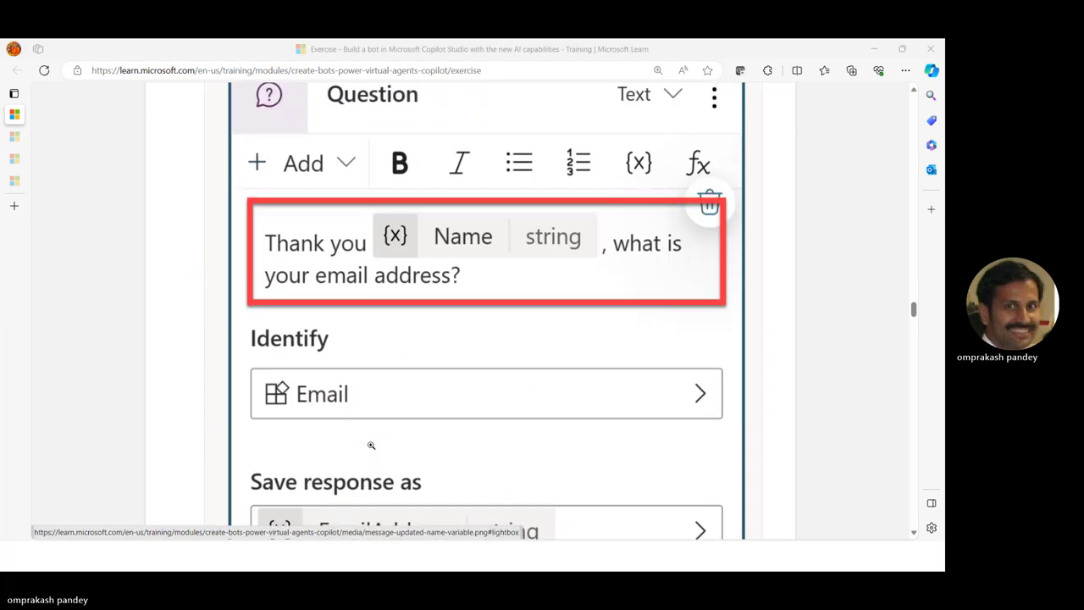
{"action": "key", "text": "alt+Tab"}
Return to the topic and scroll through its nodes
{"action": "left_click", "coordinate": [345, 199]}
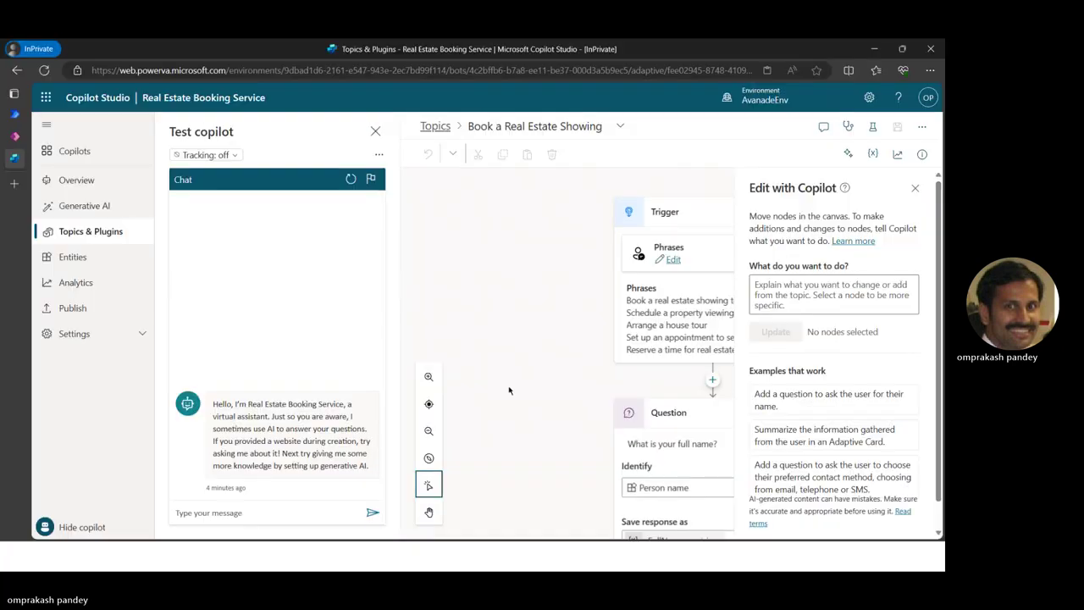
{"action": "scroll", "coordinate": [493, 405], "scroll_direction": "down", "scroll_amount": 4}
{"action": "scroll", "coordinate": [494, 406], "scroll_direction": "down", "scroll_amount": 3}
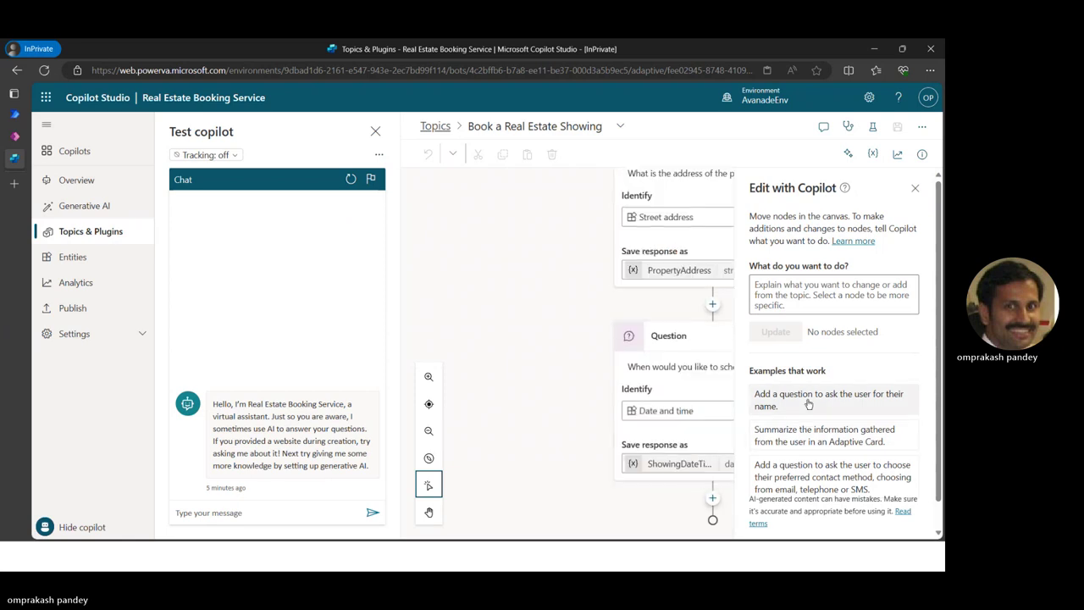
{"action": "scroll", "coordinate": [783, 489], "scroll_direction": "down", "scroll_amount": 2}
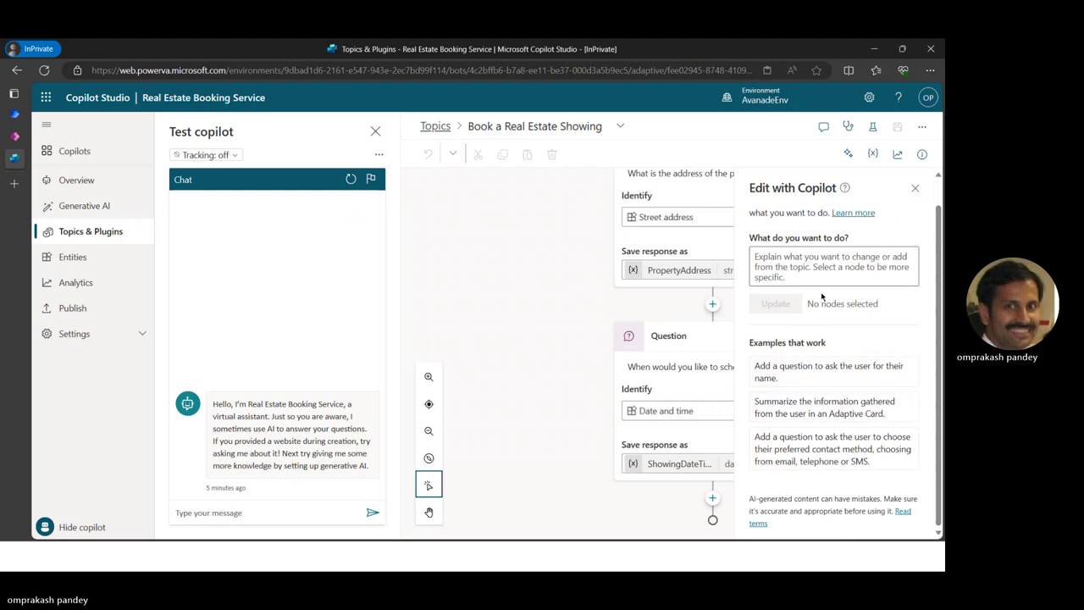
{"action": "scroll", "coordinate": [698, 342], "scroll_direction": "up", "scroll_amount": 1}
{"action": "scroll", "coordinate": [699, 342], "scroll_direction": "down", "scroll_amount": 1}
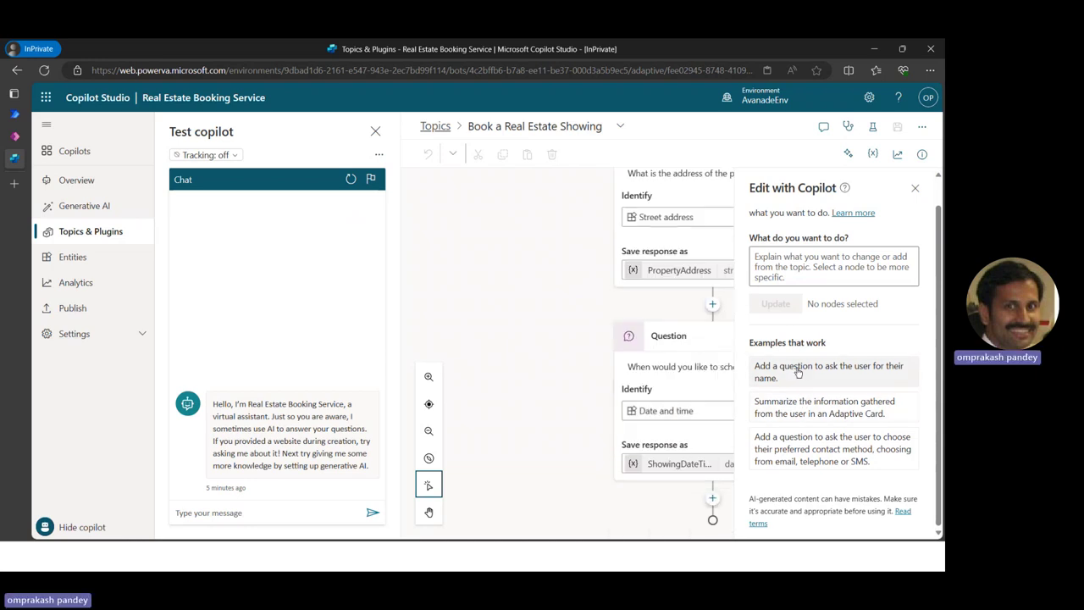
{"action": "scroll", "coordinate": [656, 364], "scroll_direction": "up", "scroll_amount": 2}
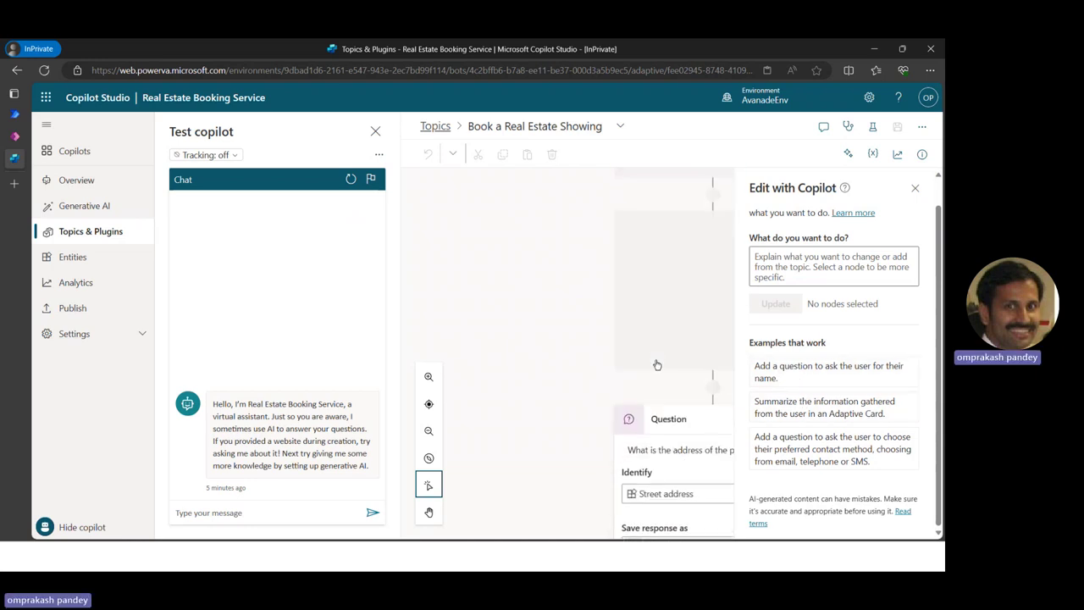
{"action": "scroll", "coordinate": [656, 364], "scroll_direction": "up", "scroll_amount": 5}
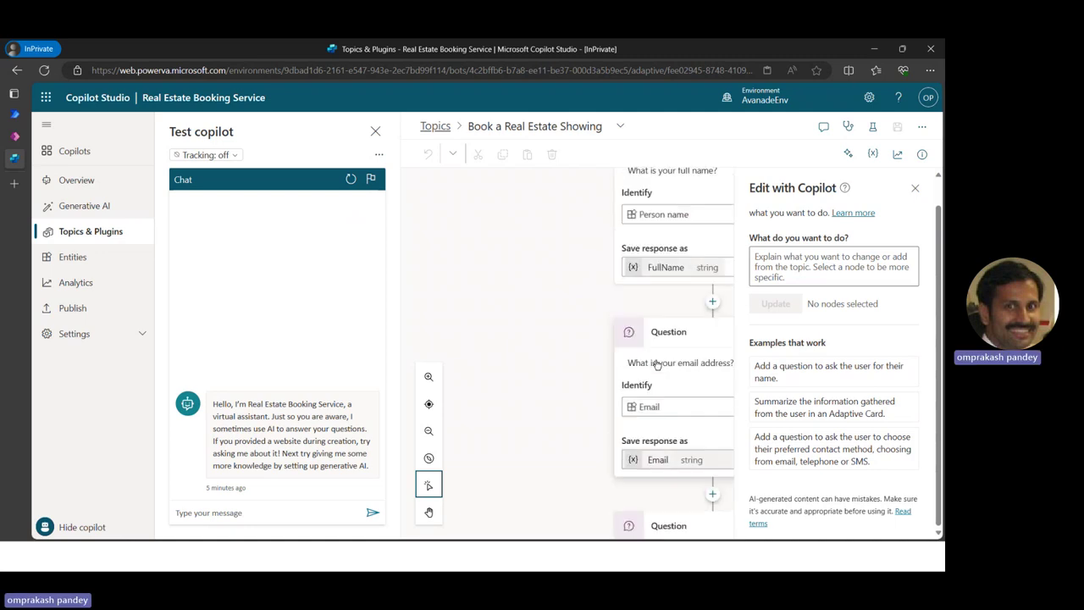
{"action": "scroll", "coordinate": [656, 364], "scroll_direction": "down", "scroll_amount": 4}
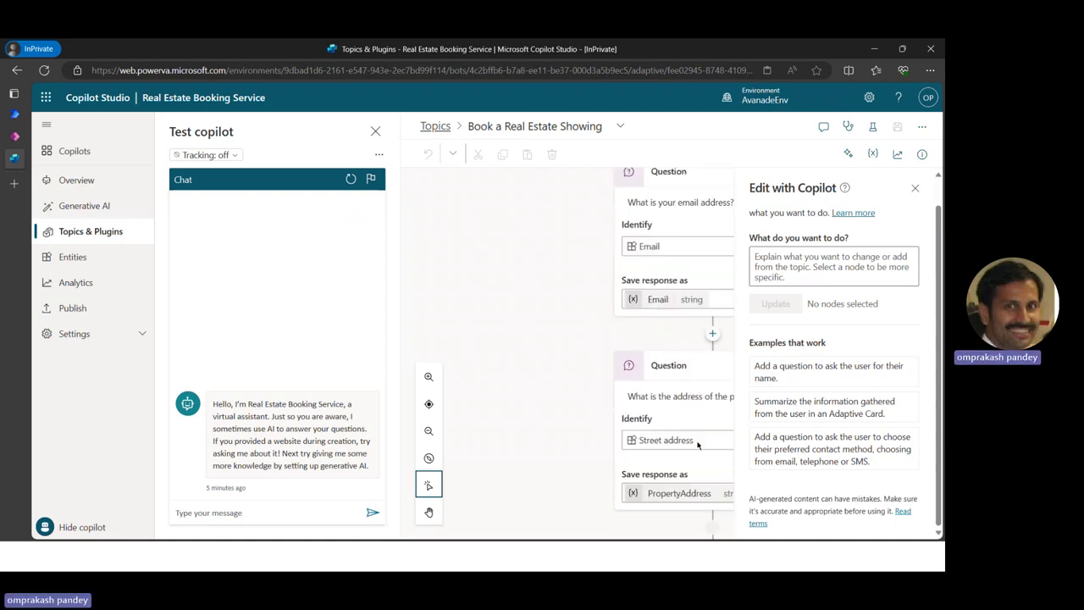
{"action": "scroll", "coordinate": [697, 442], "scroll_direction": "down", "scroll_amount": 5}
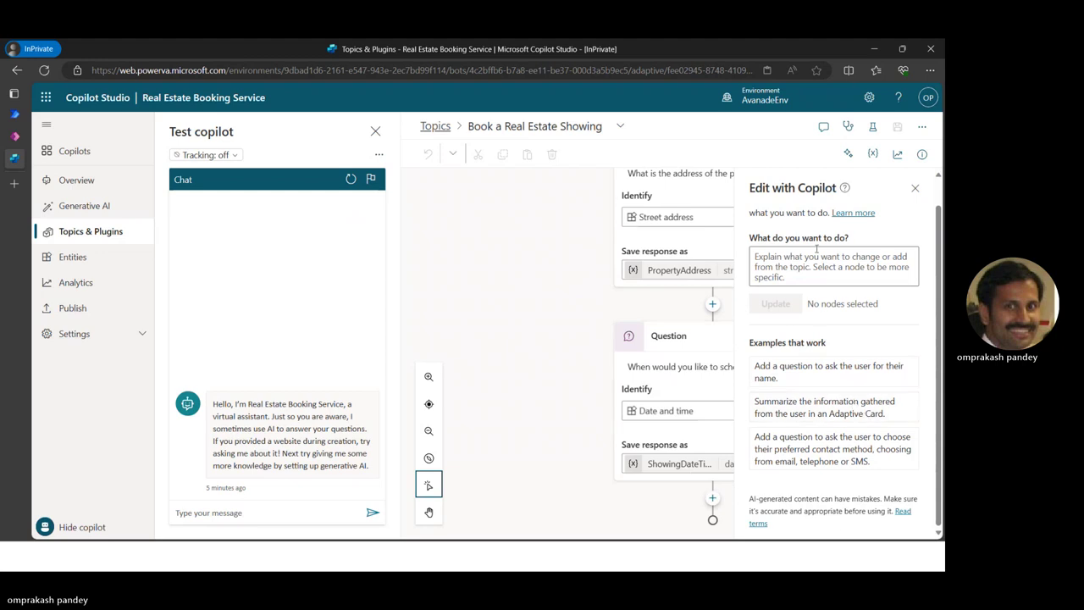
Ask Edit with Copilot to 'update message and say thankyou to user' and apply it
{"action": "left_click", "coordinate": [795, 277]}
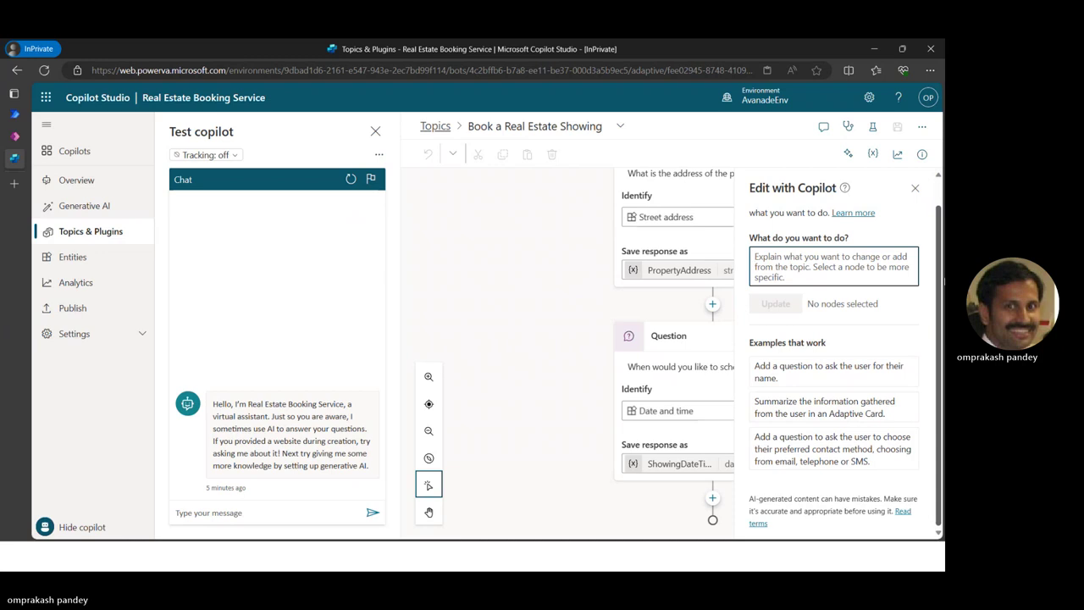
{"action": "type", "text": "Send email"}
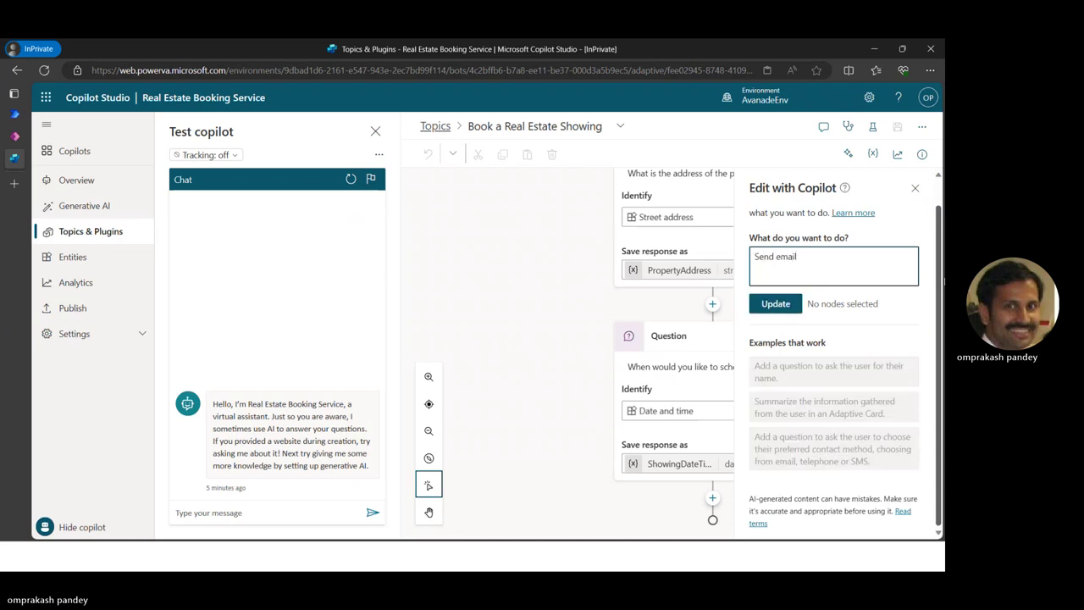
{"action": "key", "text": "alt+Tab"}
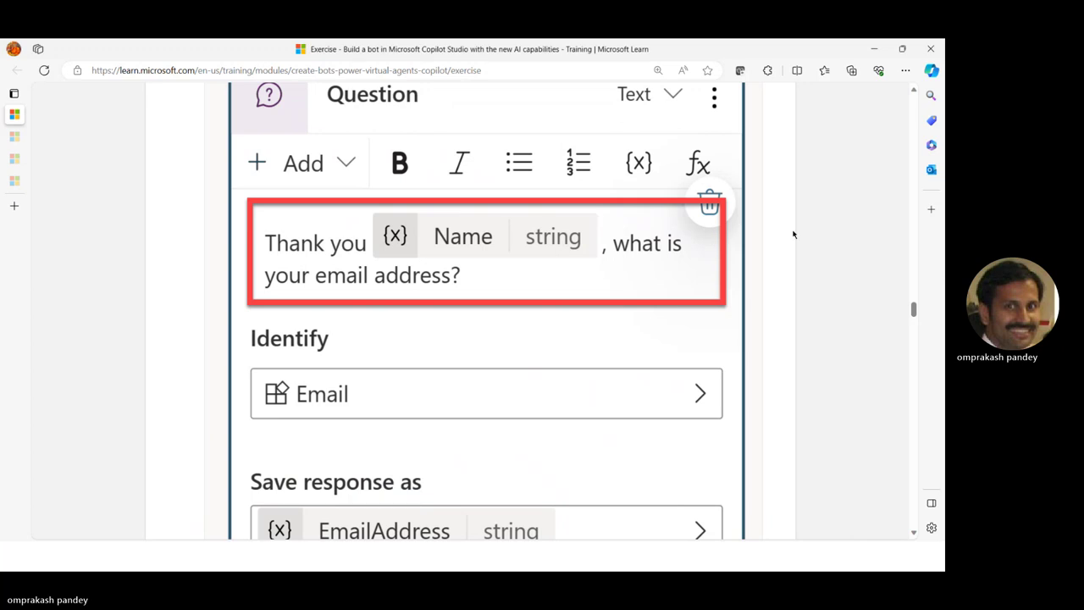
{"action": "scroll", "coordinate": [794, 234], "scroll_direction": "up", "scroll_amount": 2}
{"action": "scroll", "coordinate": [794, 235], "scroll_direction": "up", "scroll_amount": 1}
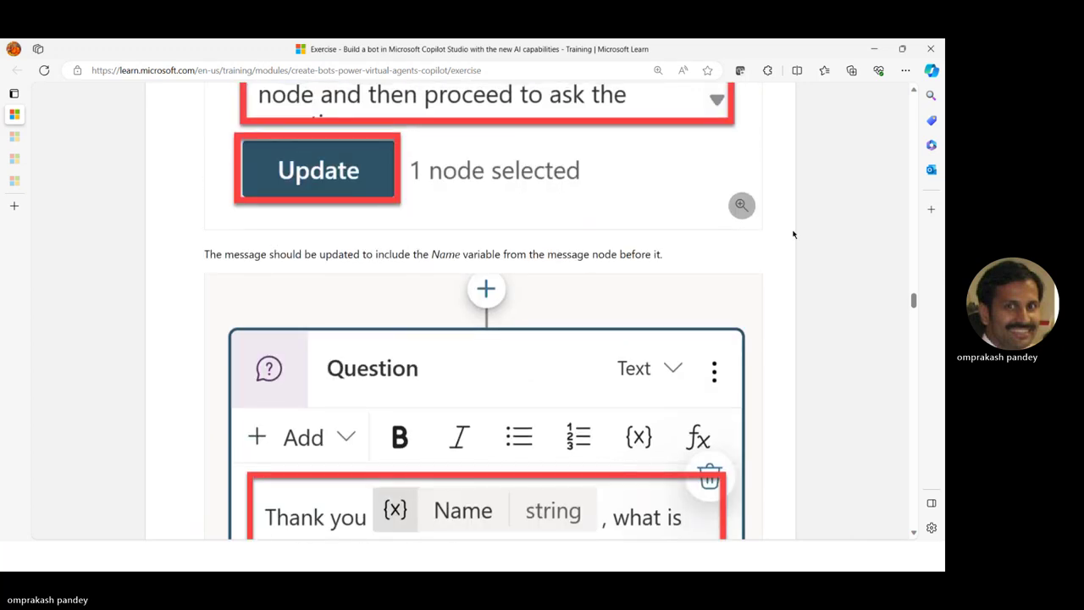
{"action": "scroll", "coordinate": [794, 234], "scroll_direction": "down", "scroll_amount": 1}
{"action": "scroll", "coordinate": [793, 234], "scroll_direction": "up", "scroll_amount": 4}
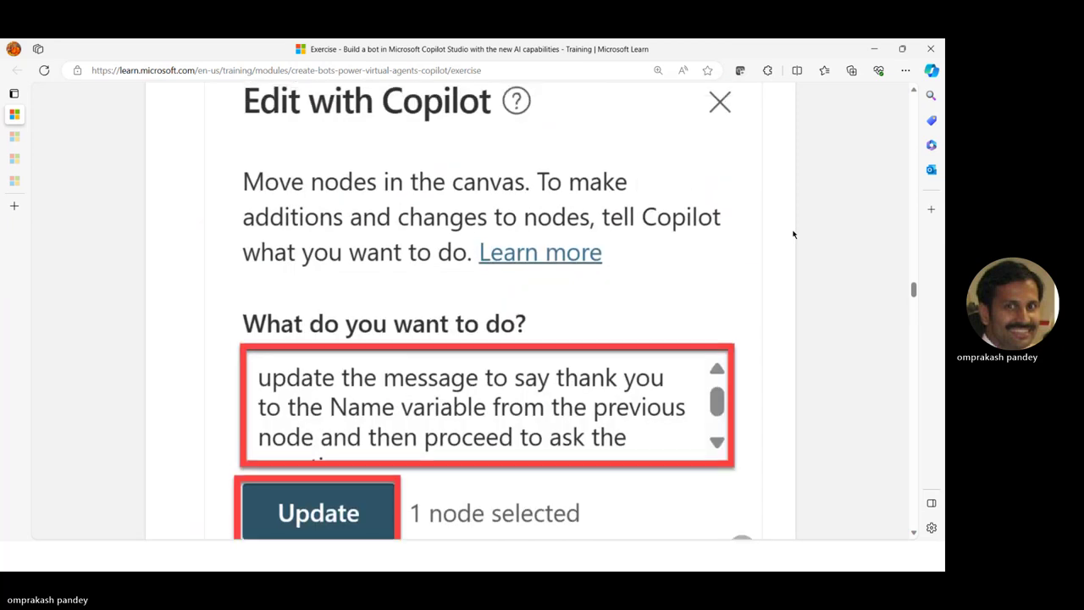
{"action": "scroll", "coordinate": [793, 235], "scroll_direction": "down", "scroll_amount": 2}
{"action": "key", "text": "alt+Tab"}
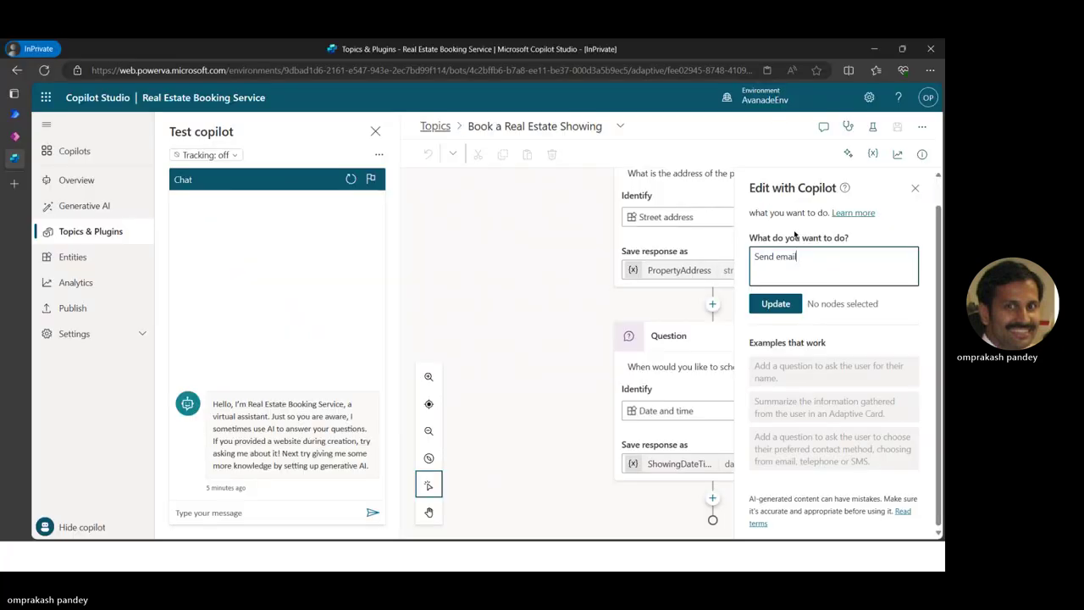
{"action": "left_click_drag", "start_coordinate": [830, 260], "coordinate": [678, 258]}
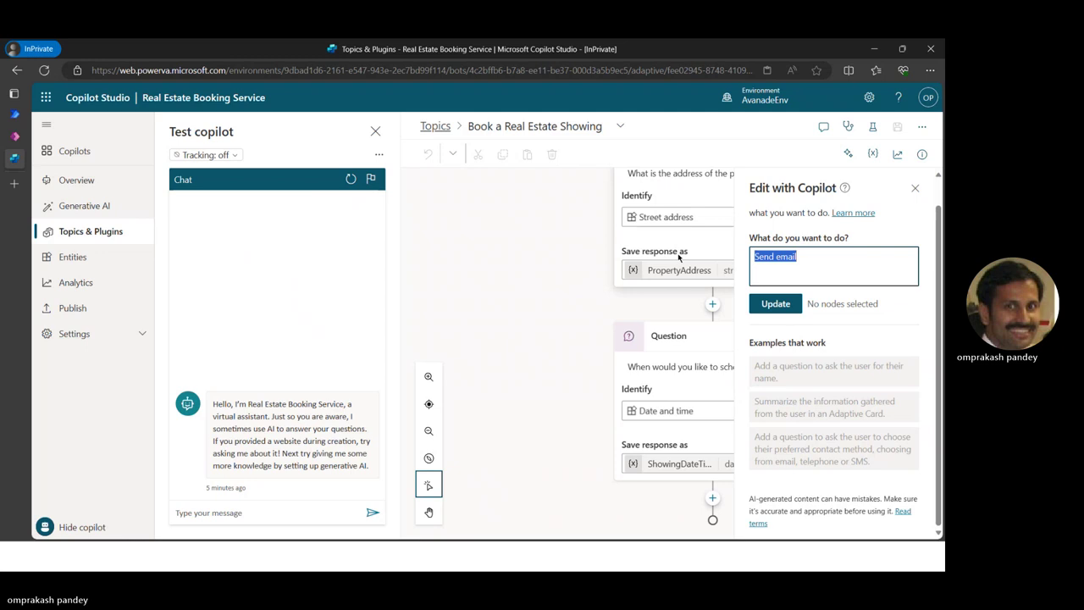
{"action": "type", "text": "update message and say than"}
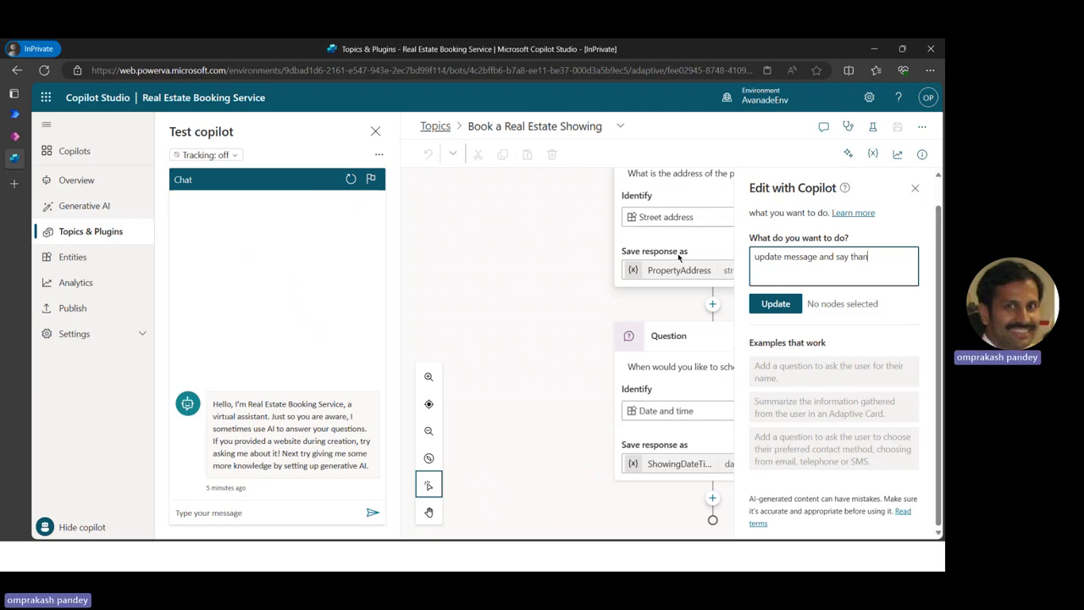
{"action": "type", "text": "kyou to user"}
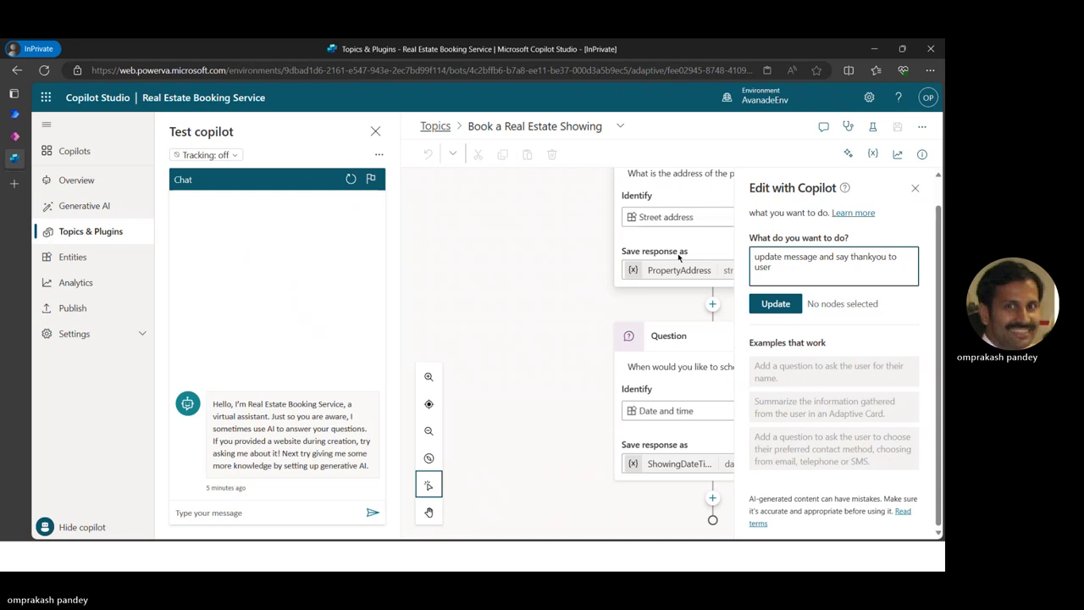
{"action": "left_click", "coordinate": [768, 306]}
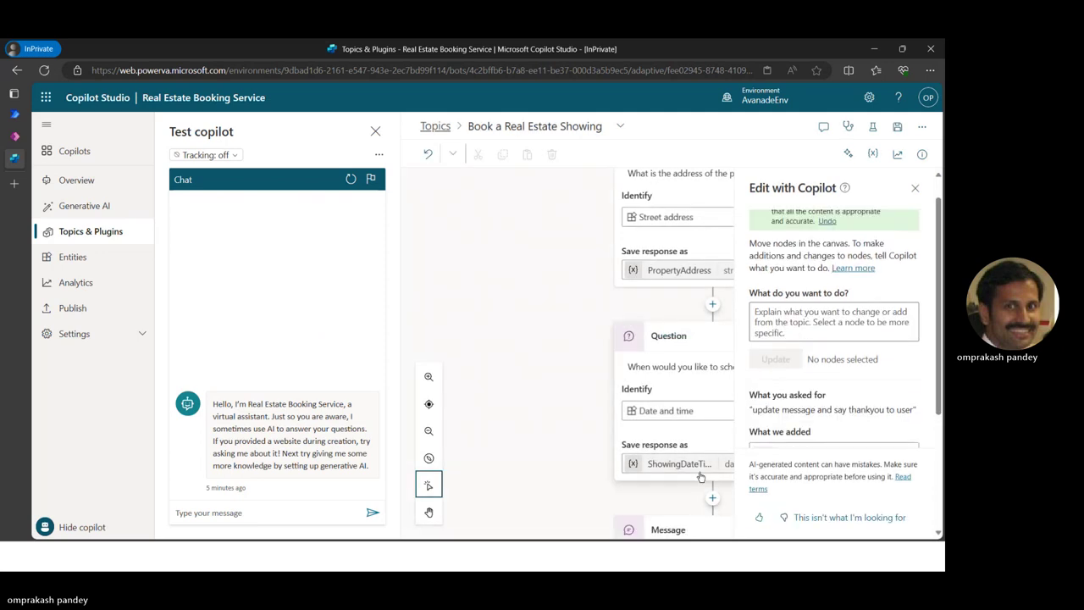
Close the Edit with Copilot panel, select the new thank-you message, then switch to Learn
{"action": "scroll", "coordinate": [690, 478], "scroll_direction": "down", "scroll_amount": 2}
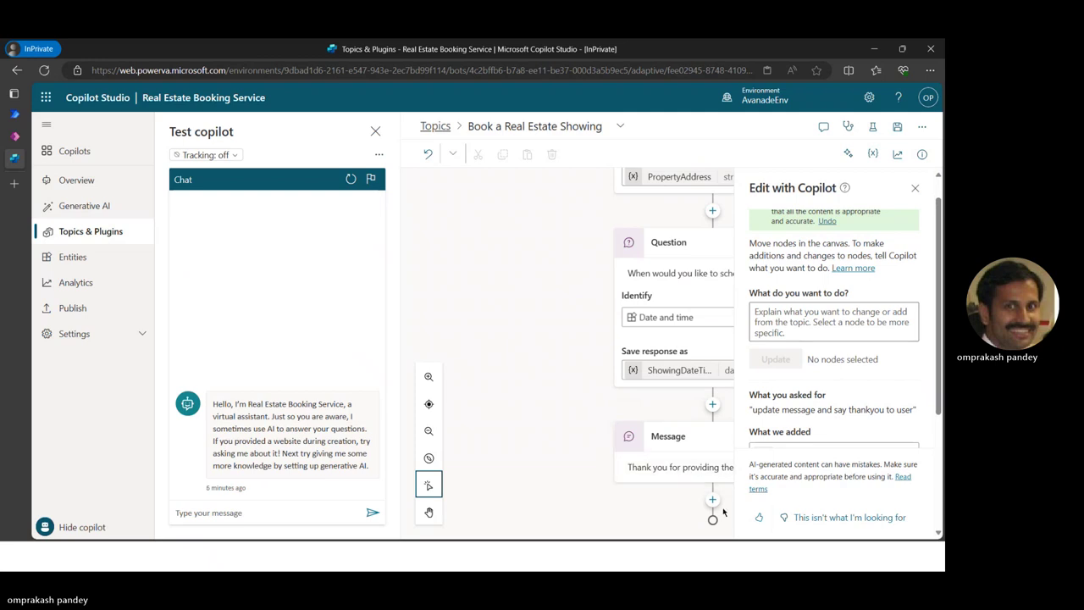
{"action": "left_click", "coordinate": [914, 188]}
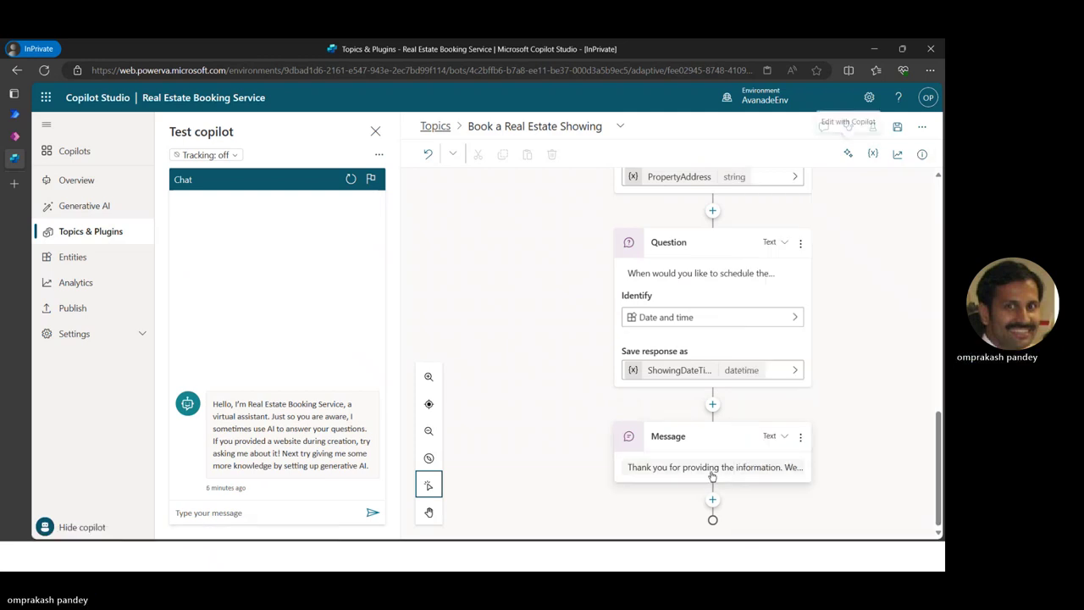
{"action": "left_click", "coordinate": [788, 469]}
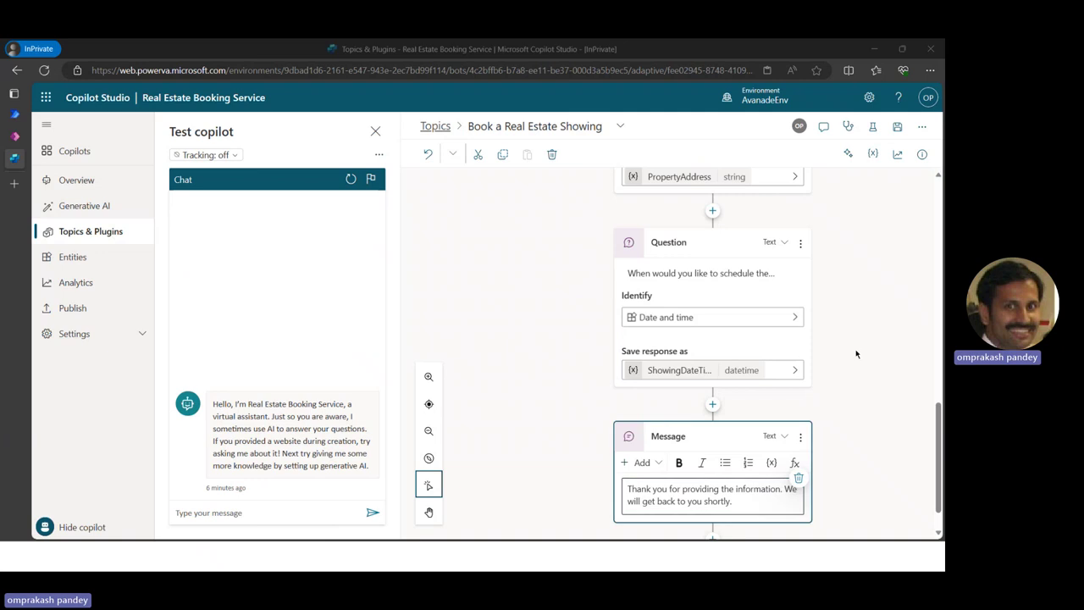
{"action": "key", "text": "alt+Tab"}
Copy the step-11 prompt from the Learn exercise and return to Copilot Studio
{"action": "scroll", "coordinate": [502, 338], "scroll_direction": "down", "scroll_amount": 5}
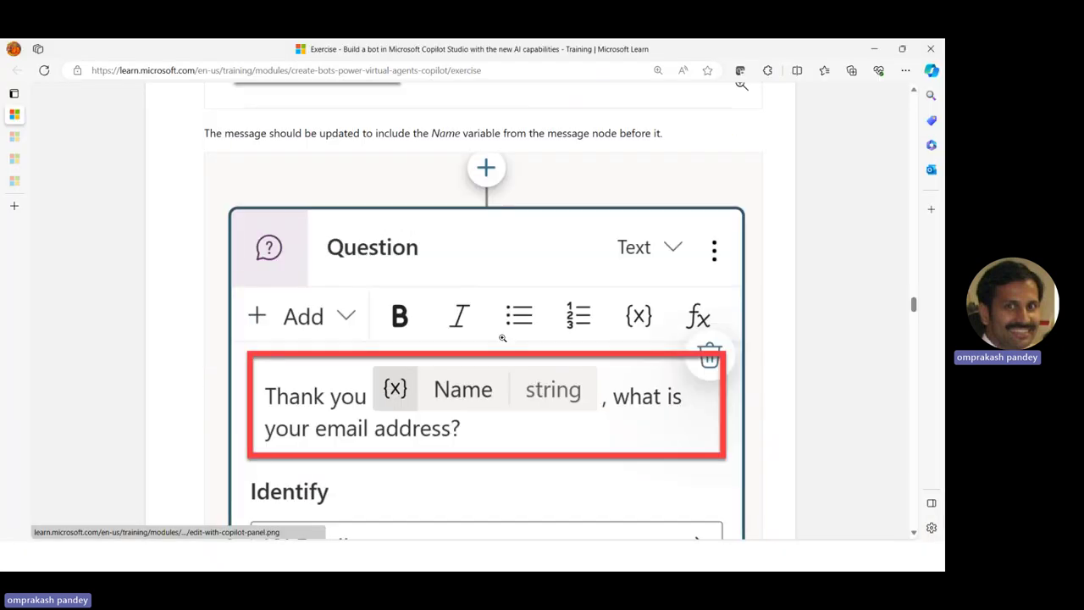
{"action": "scroll", "coordinate": [439, 257], "scroll_direction": "up", "scroll_amount": 5}
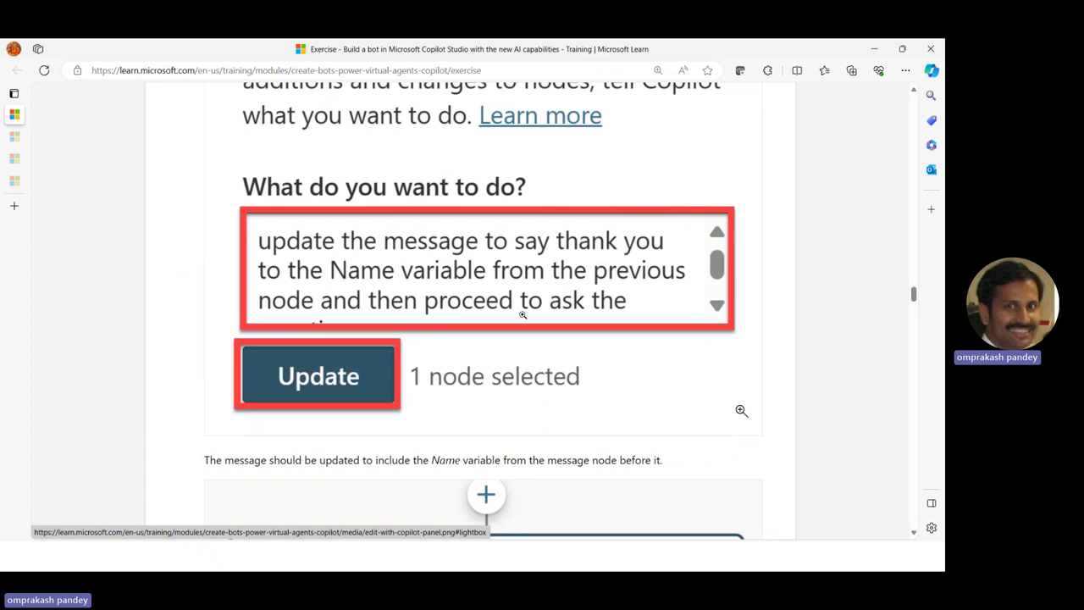
{"action": "scroll", "coordinate": [343, 336], "scroll_direction": "down", "scroll_amount": 2}
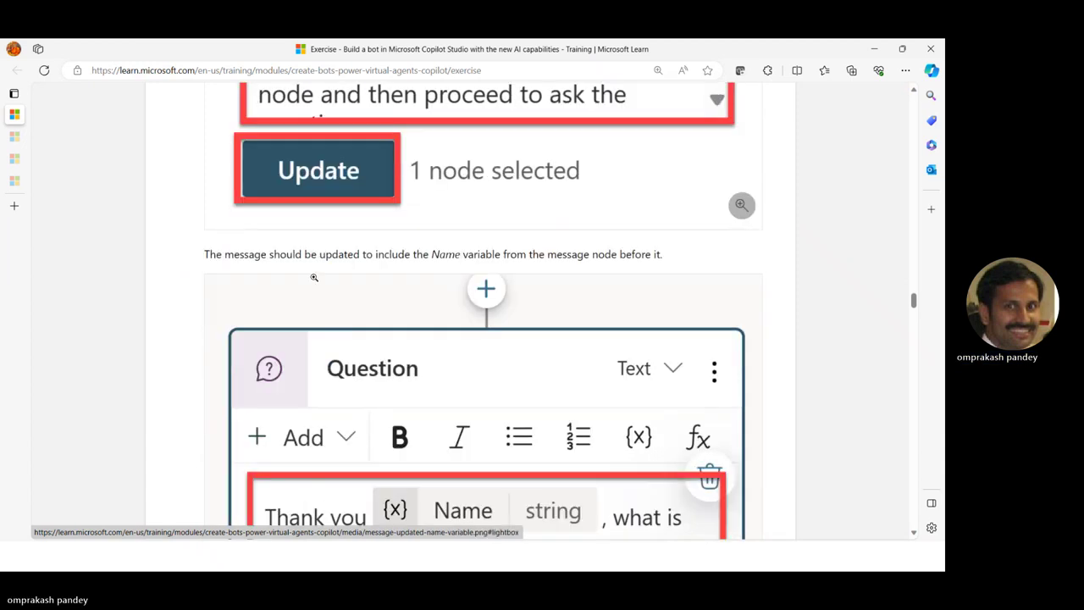
{"action": "scroll", "coordinate": [591, 254], "scroll_direction": "up", "scroll_amount": 2}
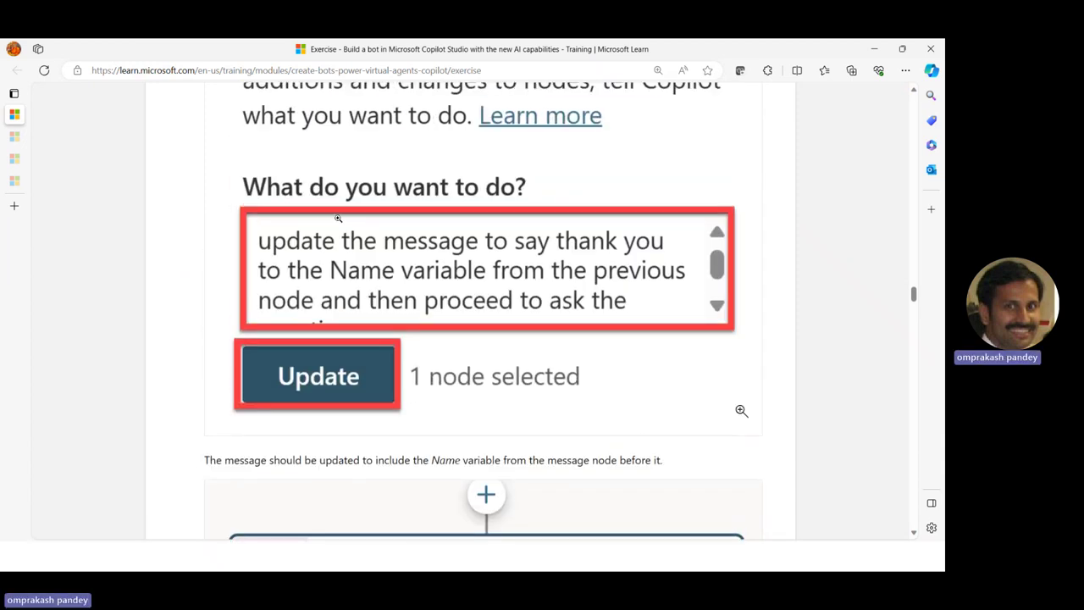
{"action": "scroll", "coordinate": [397, 268], "scroll_direction": "up", "scroll_amount": 2}
{"action": "scroll", "coordinate": [397, 268], "scroll_direction": "up", "scroll_amount": 2}
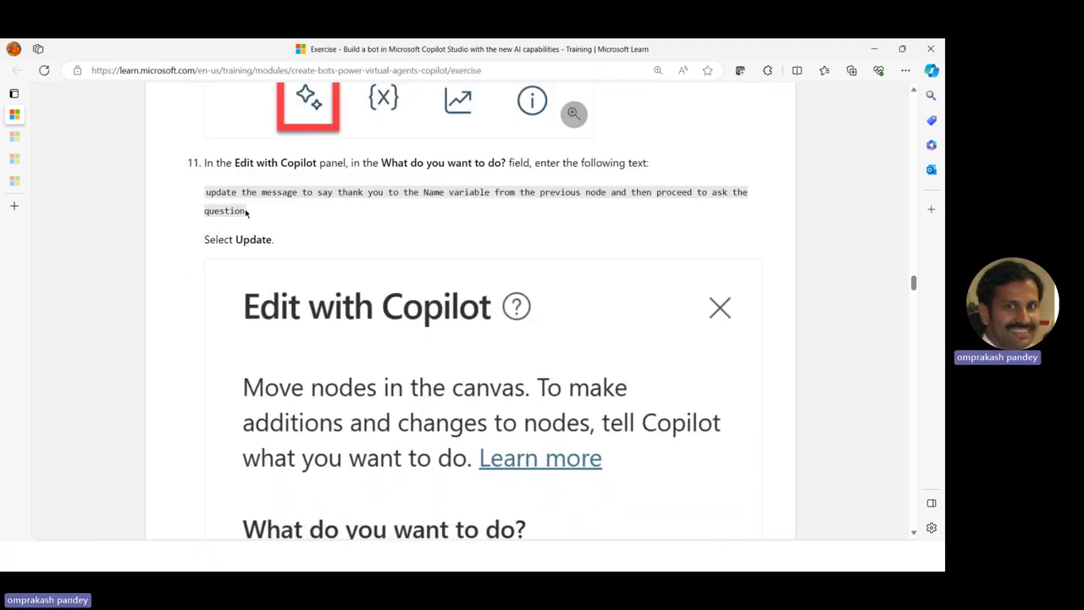
{"action": "left_click_drag", "start_coordinate": [246, 212], "coordinate": [195, 189]}
{"action": "key", "text": "ctrl+c"}
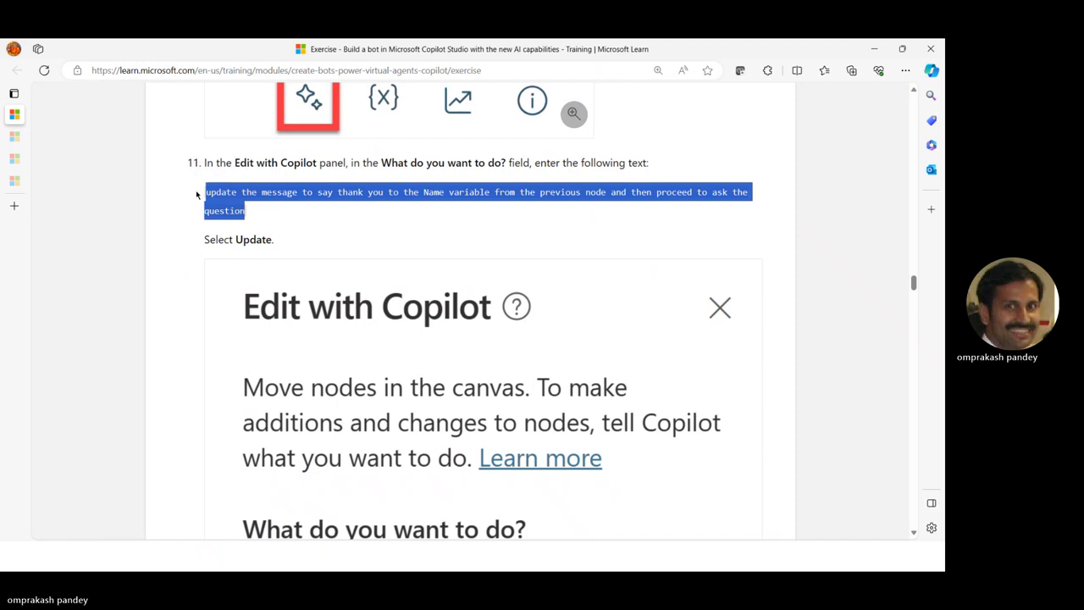
{"action": "key", "text": "alt+Tab"}
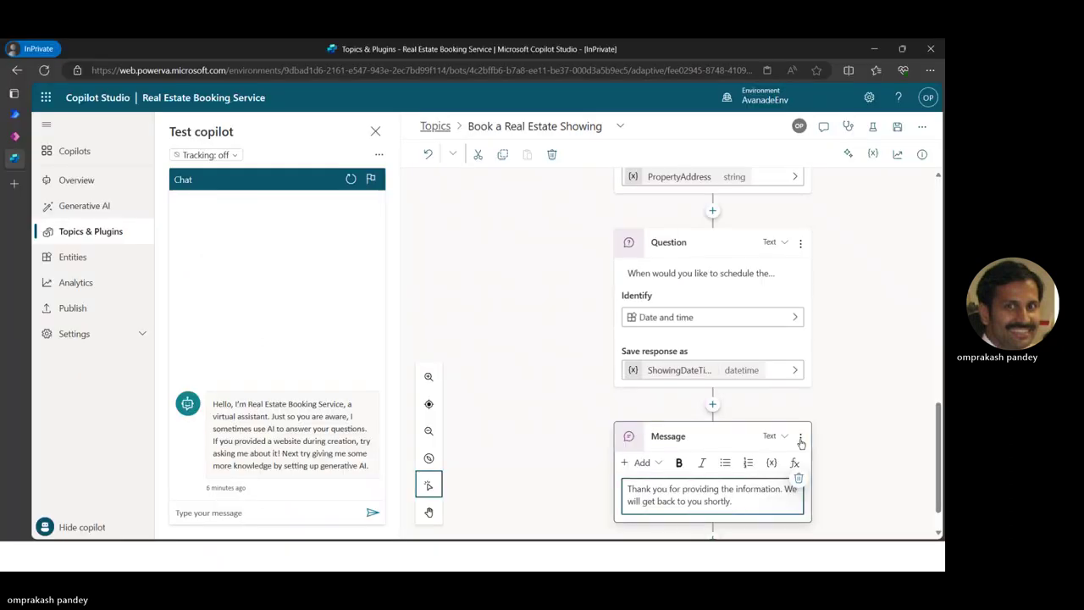
Delete the thank-you Message node and ready a new Edit with Copilot request
{"action": "left_click", "coordinate": [800, 437]}
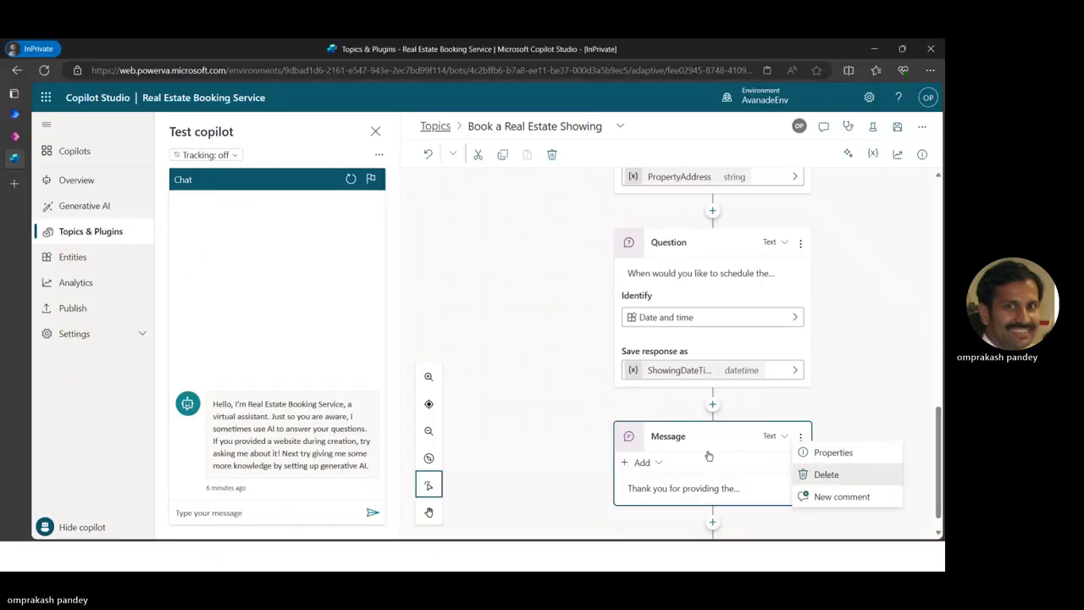
{"action": "key", "text": "Return"}
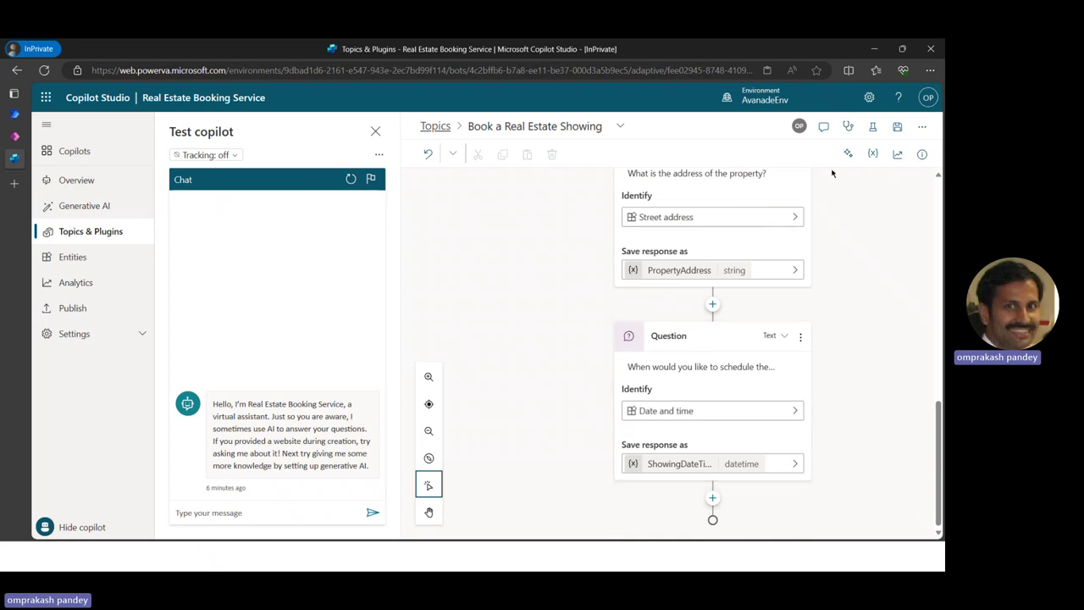
{"action": "left_click", "coordinate": [847, 153]}
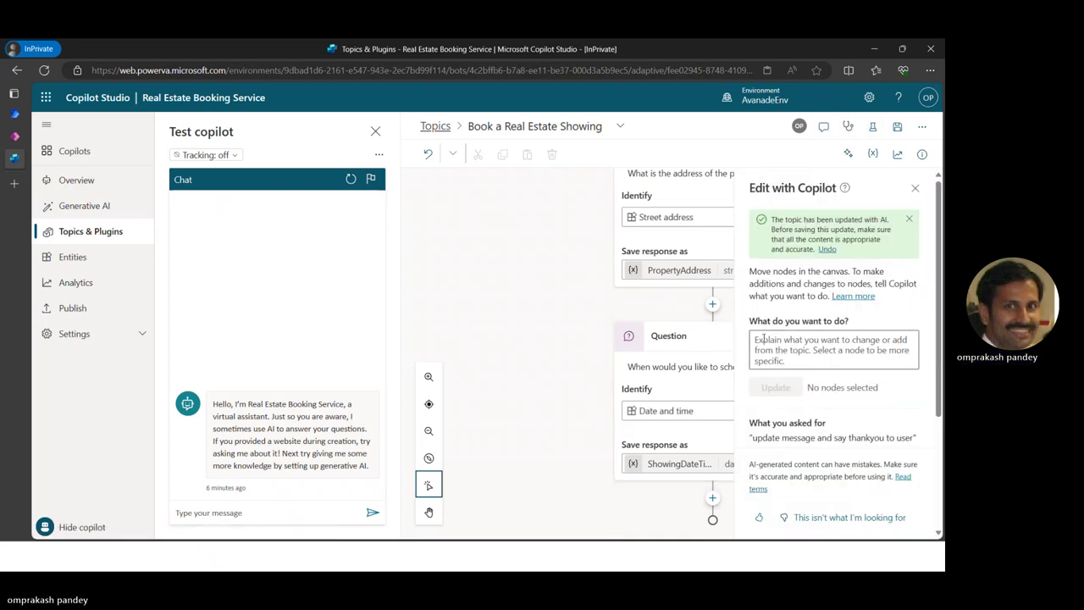
{"action": "left_click", "coordinate": [764, 339]}
Paste the thank-the-user-by-name prompt into Edit with Copilot, apply it, and close the panel
{"action": "key", "text": "ctrl+v"}
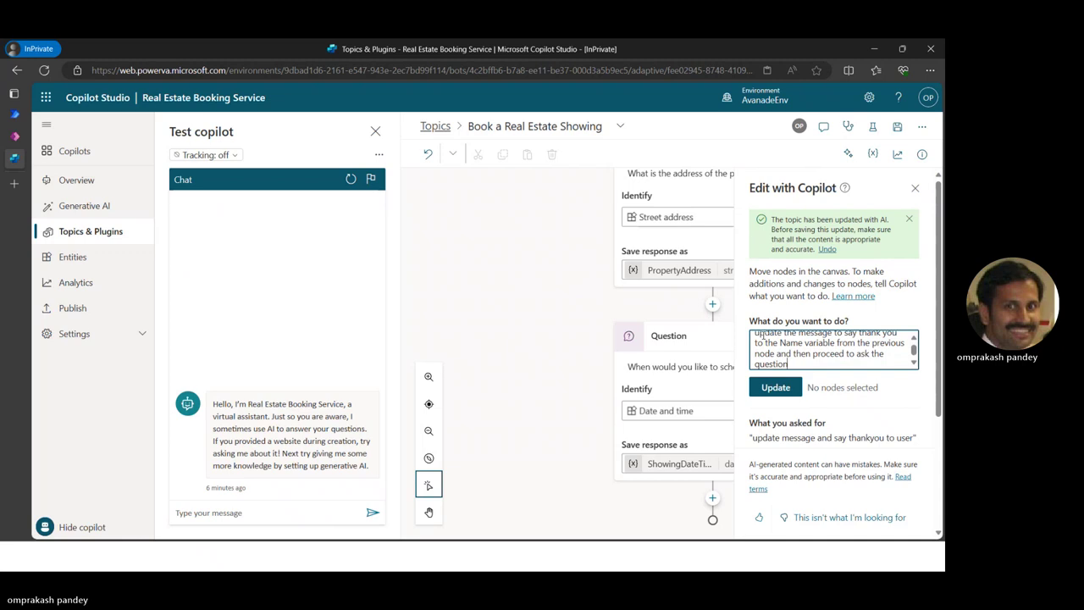
{"action": "left_click", "coordinate": [784, 387]}
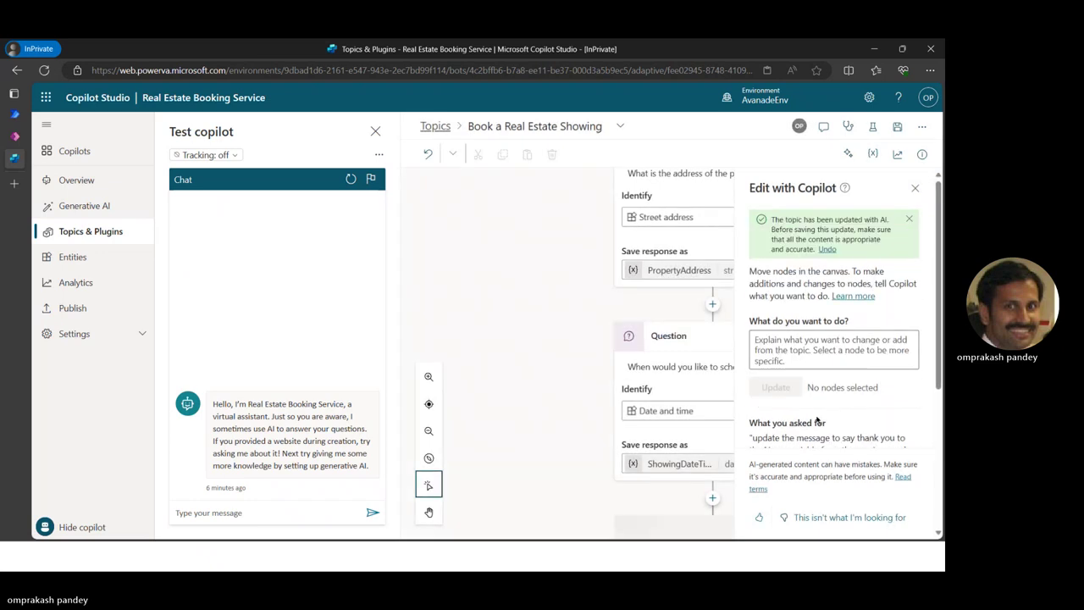
{"action": "scroll", "coordinate": [656, 448], "scroll_direction": "down", "scroll_amount": 2}
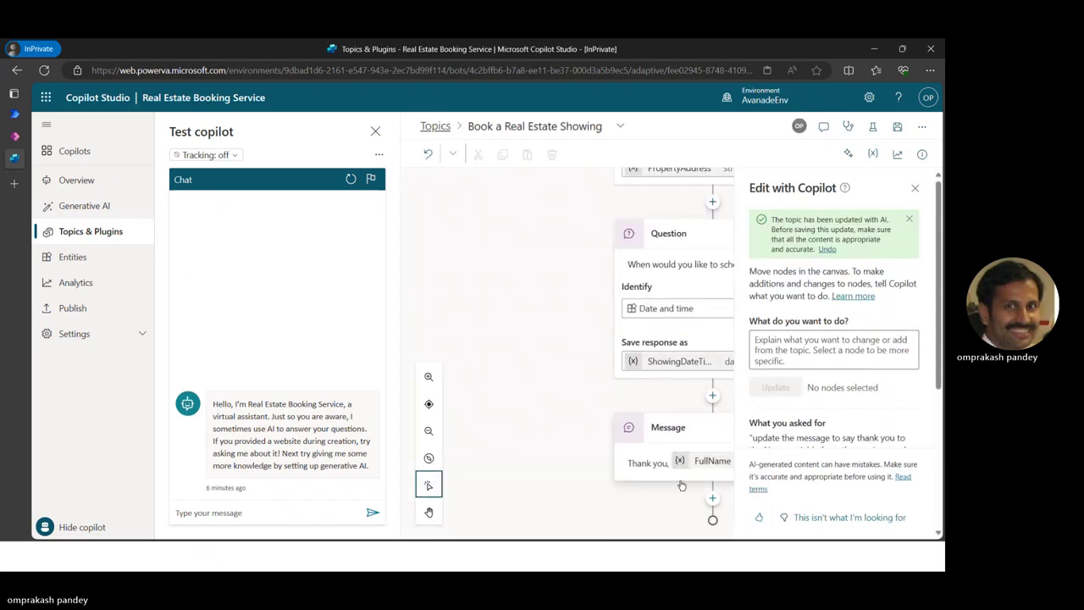
{"action": "left_click", "coordinate": [914, 188]}
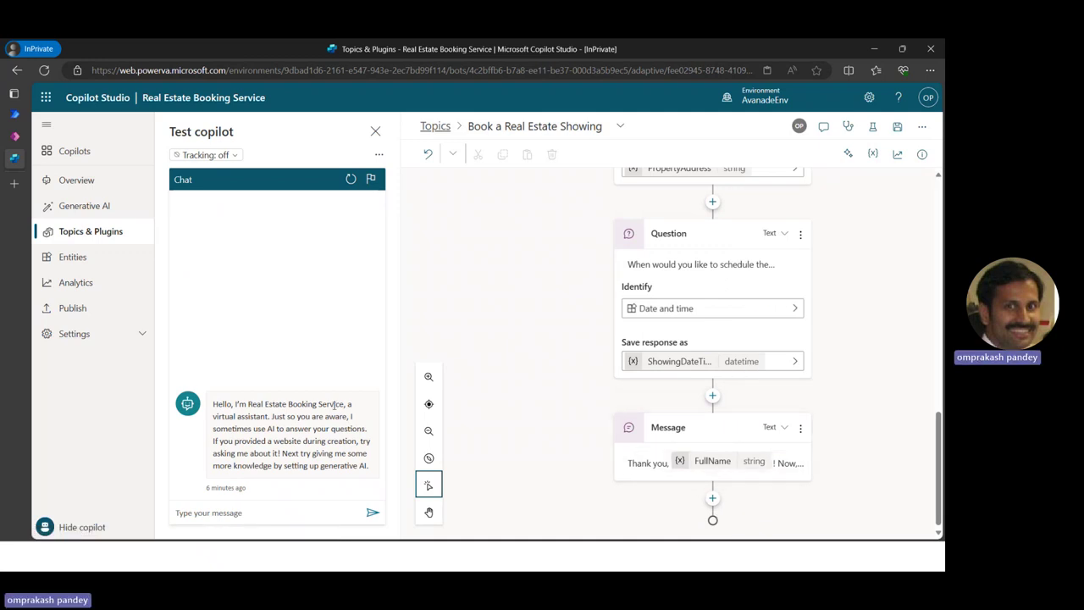
Save the topic, close the test chat, check Analytics briefly, and review the canvas
{"action": "left_click", "coordinate": [899, 127]}
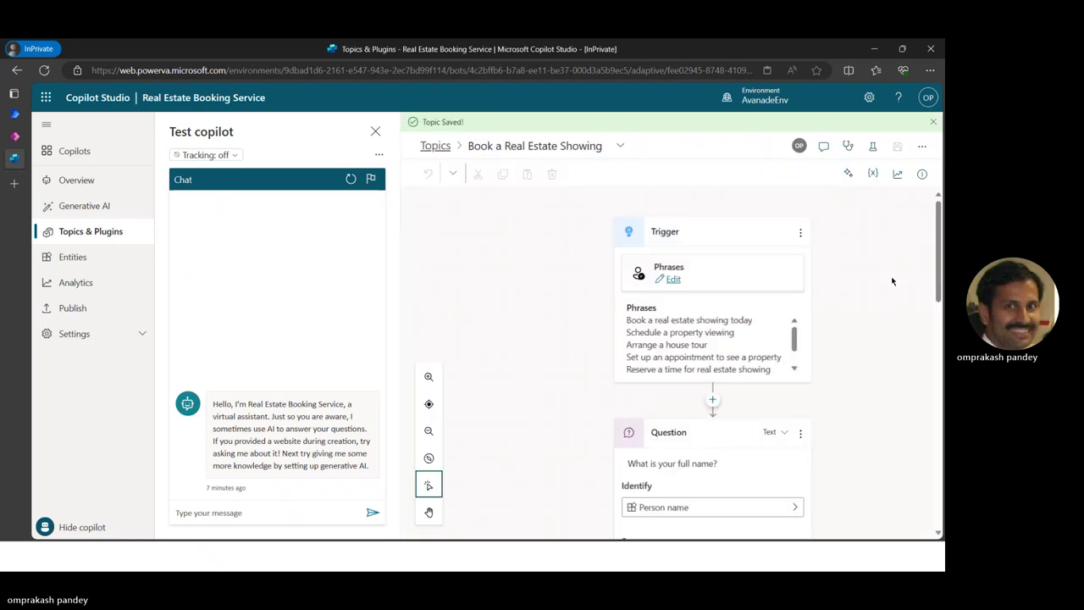
{"action": "left_click", "coordinate": [872, 147]}
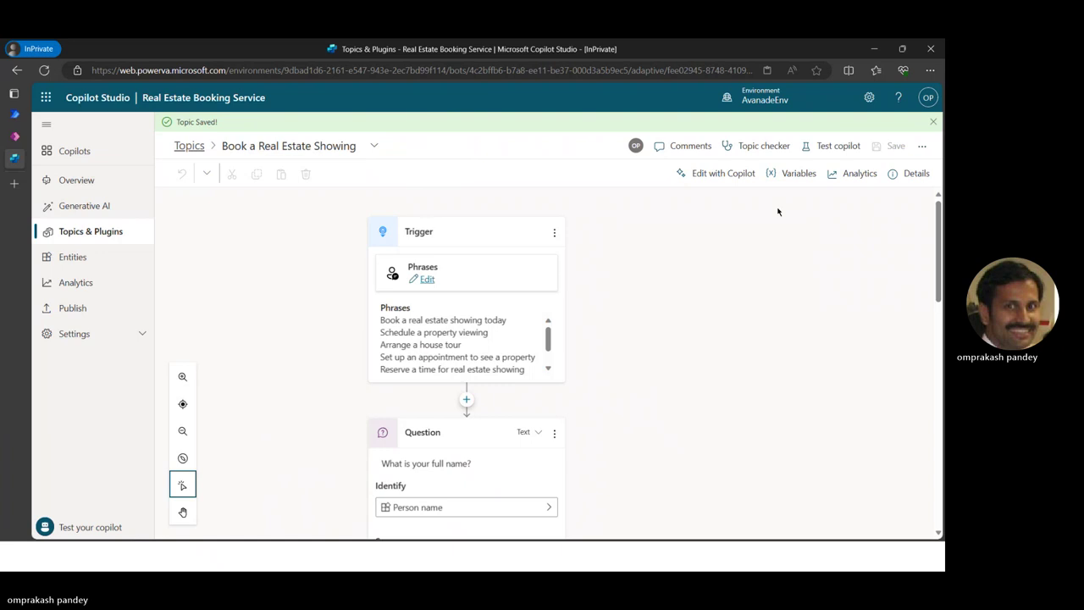
{"action": "left_click", "coordinate": [849, 147]}
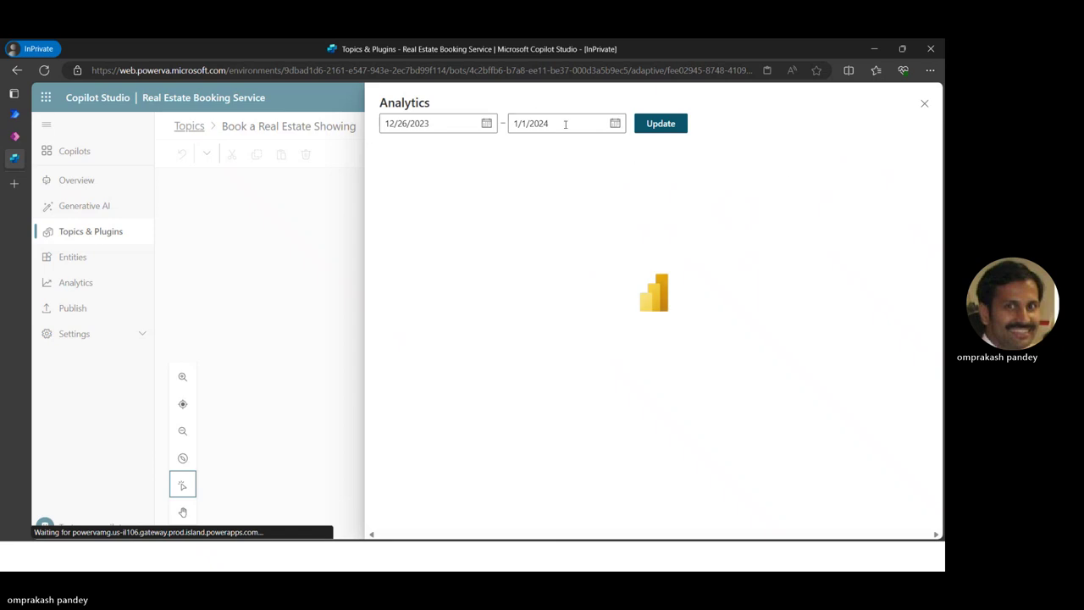
{"action": "left_click", "coordinate": [926, 104]}
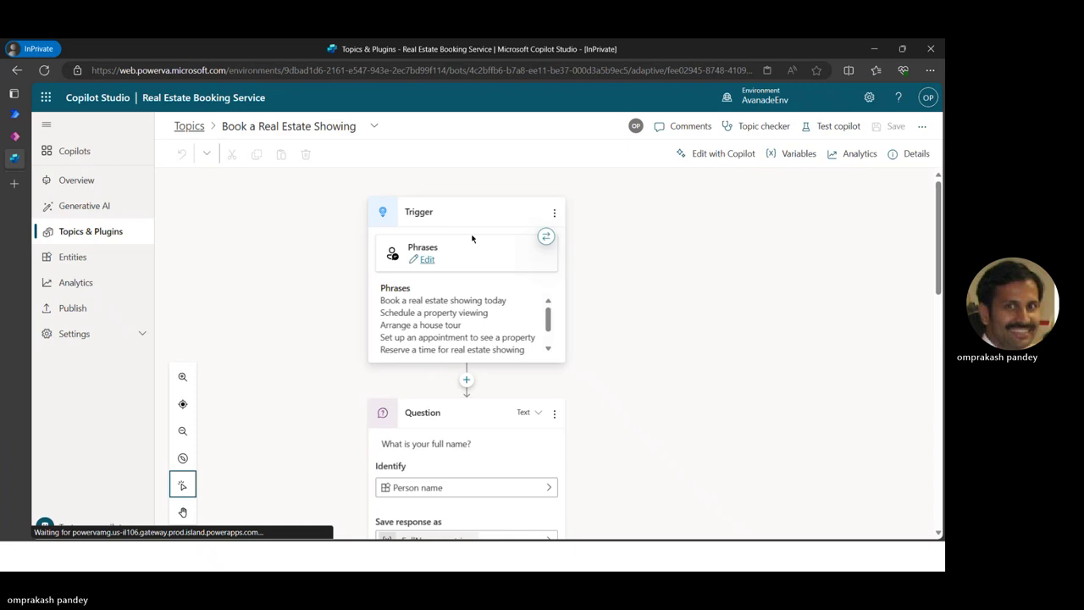
{"action": "scroll", "coordinate": [458, 373], "scroll_direction": "down", "scroll_amount": 2}
{"action": "scroll", "coordinate": [449, 370], "scroll_direction": "down", "scroll_amount": 2}
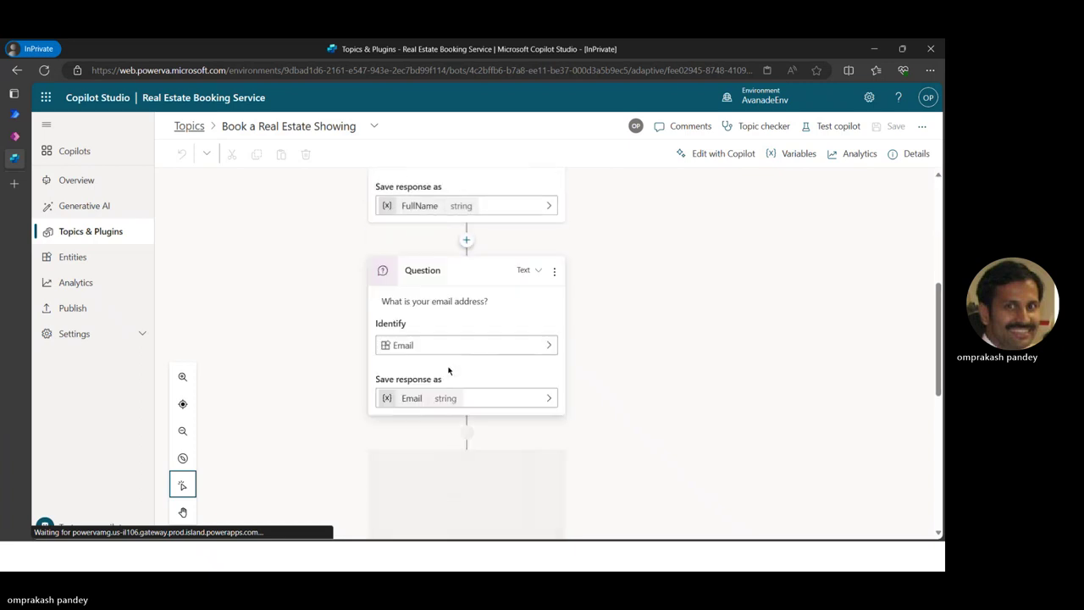
{"action": "scroll", "coordinate": [448, 370], "scroll_direction": "down", "scroll_amount": 3}
{"action": "scroll", "coordinate": [449, 370], "scroll_direction": "up", "scroll_amount": 5}
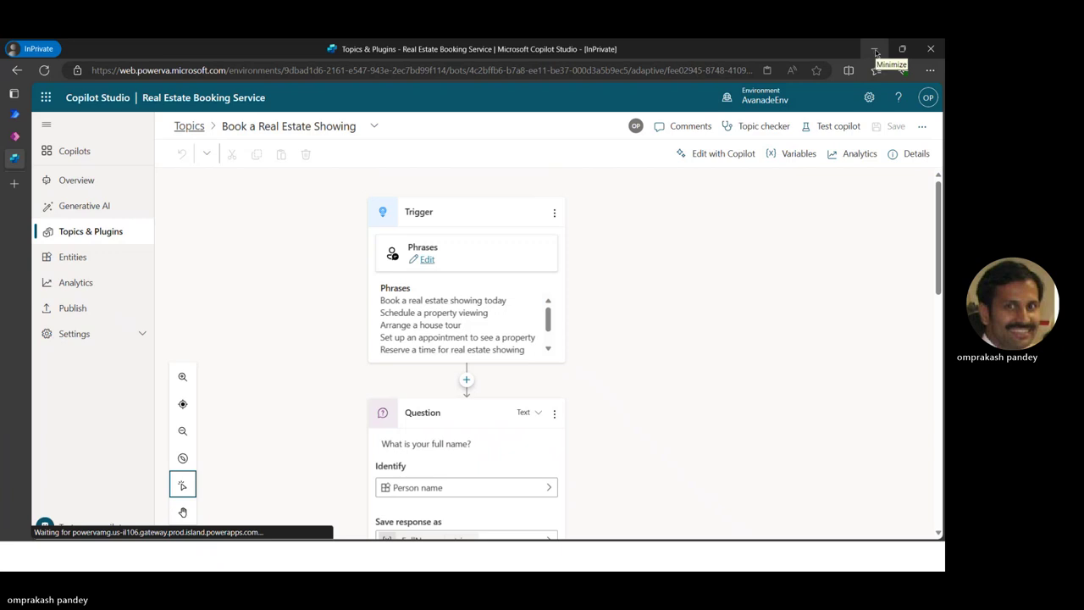
Go through Topics, Overview and the Copilots list to reopen Real Estate Booking Service
{"action": "left_click", "coordinate": [190, 125]}
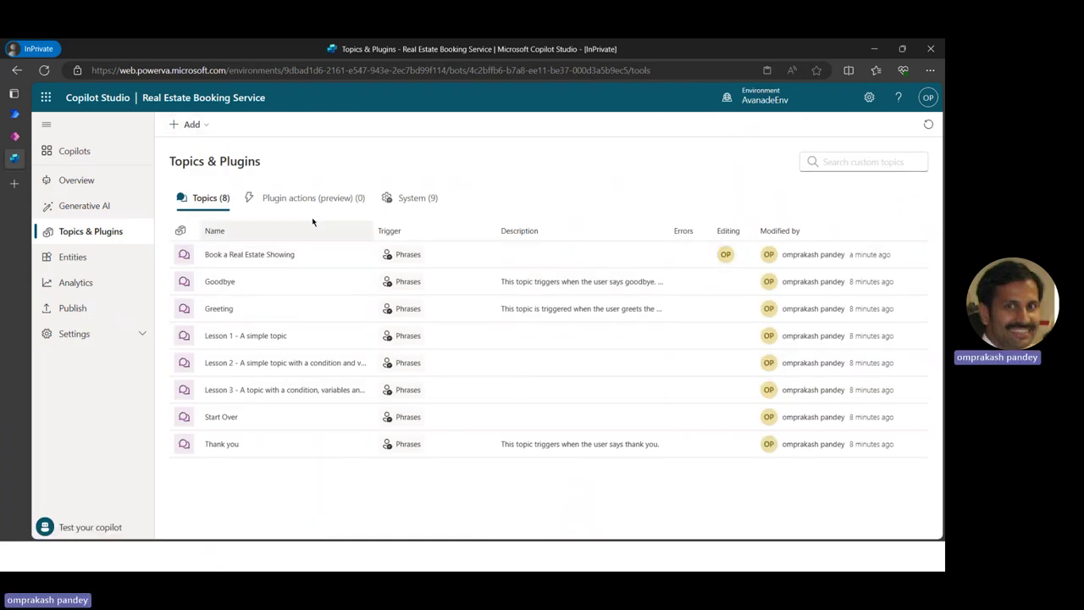
{"action": "left_click", "coordinate": [76, 181]}
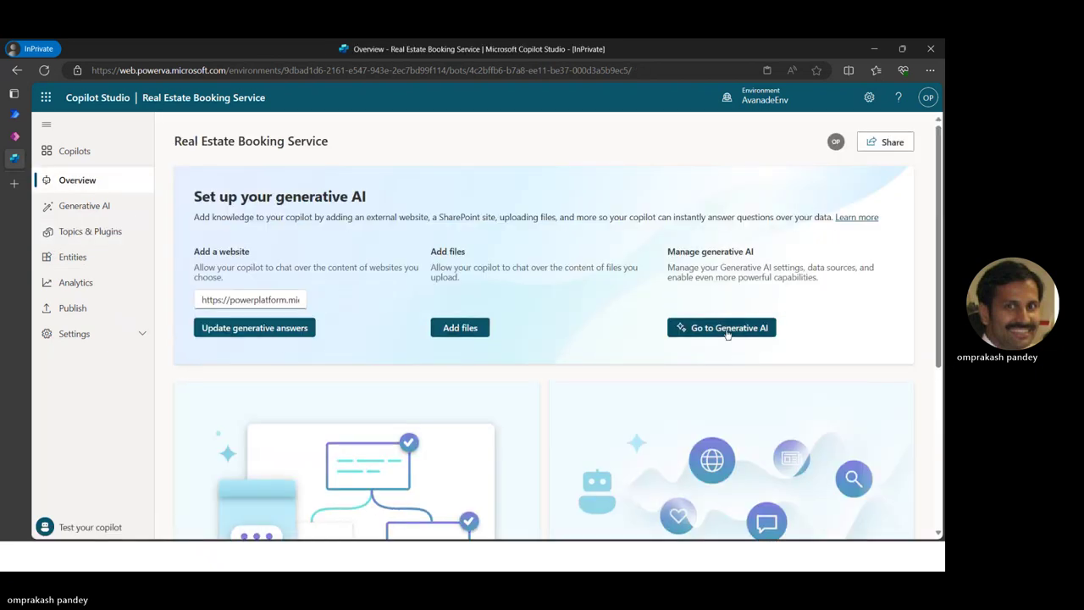
{"action": "scroll", "coordinate": [687, 335], "scroll_direction": "down", "scroll_amount": 1}
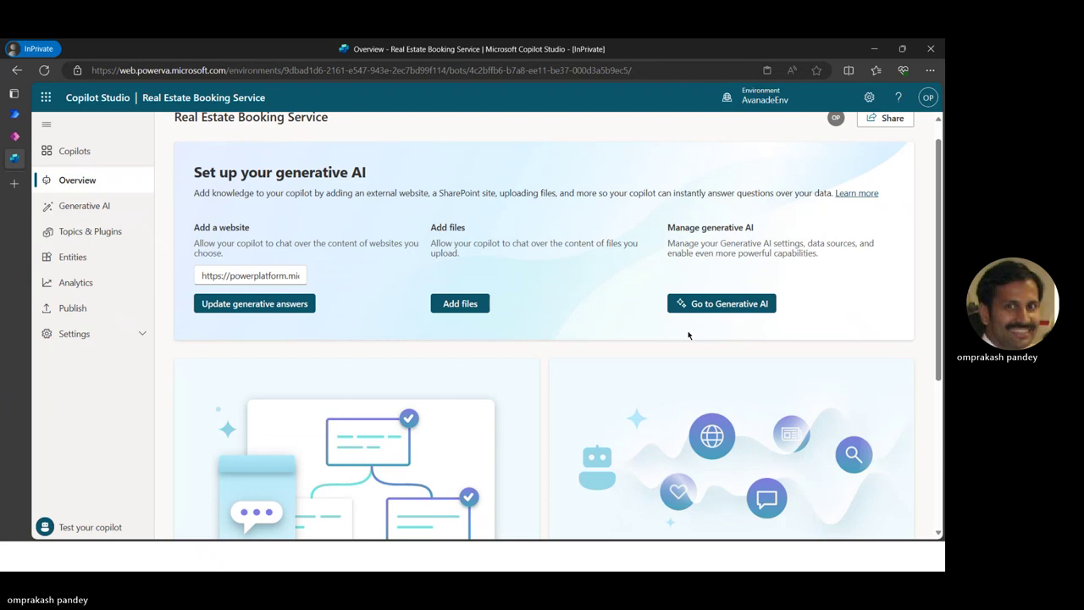
{"action": "scroll", "coordinate": [688, 335], "scroll_direction": "down", "scroll_amount": 5}
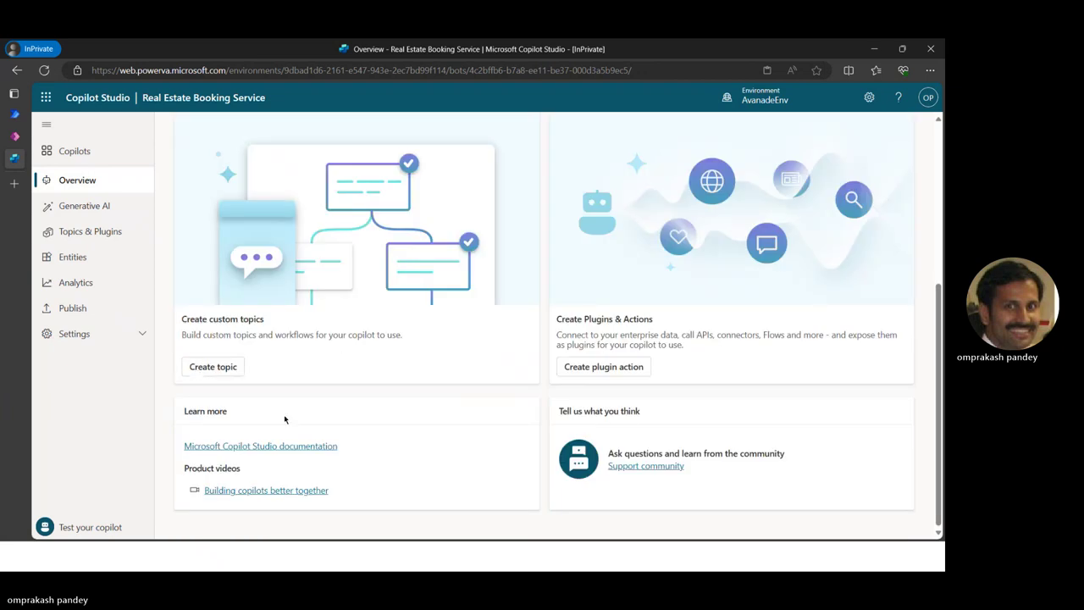
{"action": "left_click", "coordinate": [74, 151]}
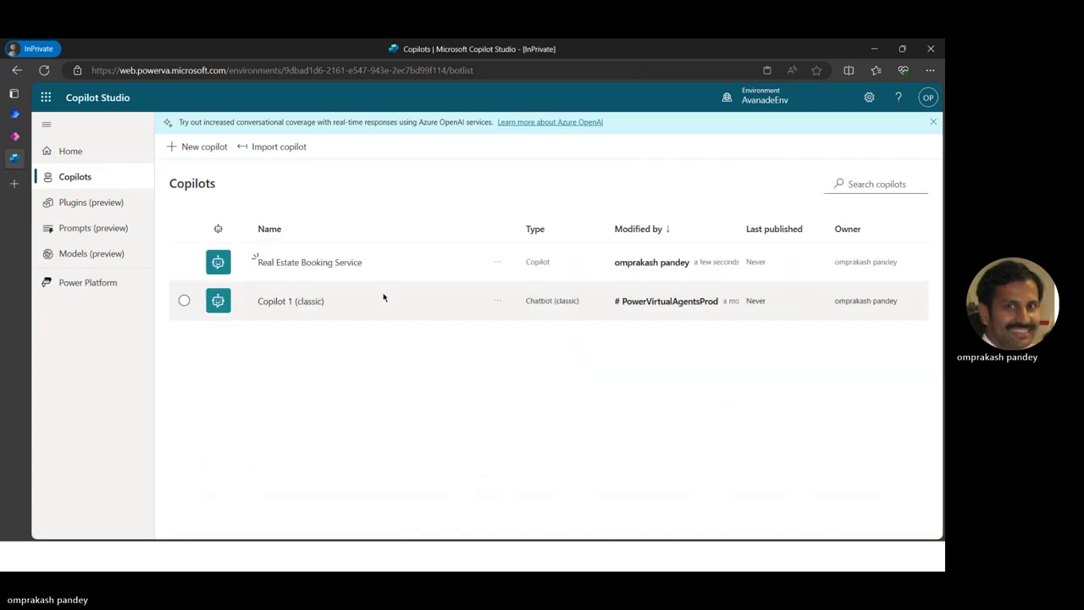
{"action": "left_click", "coordinate": [498, 266]}
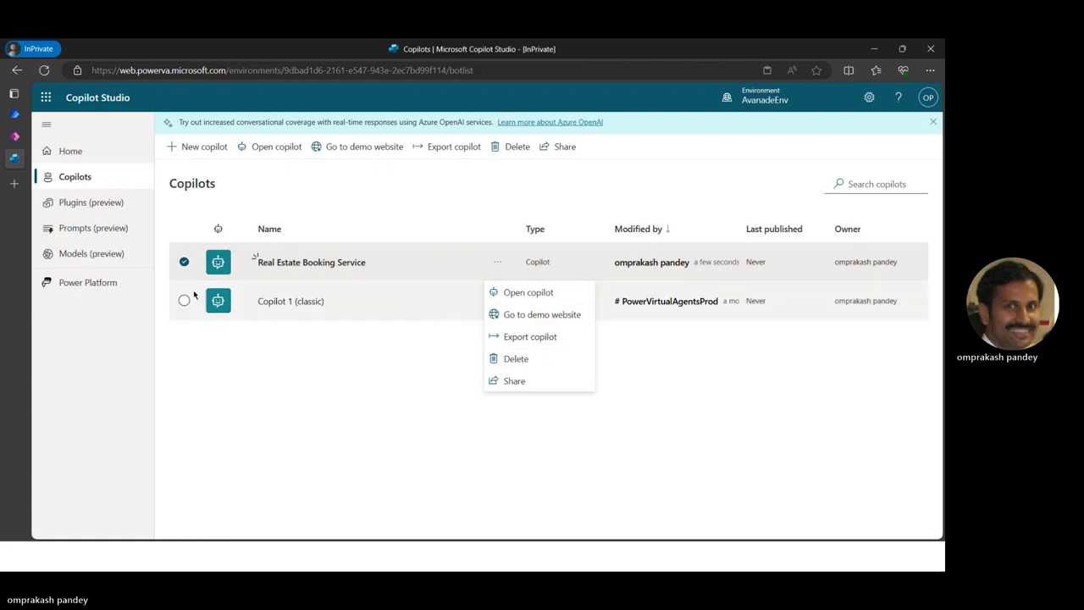
{"action": "left_click", "coordinate": [273, 147]}
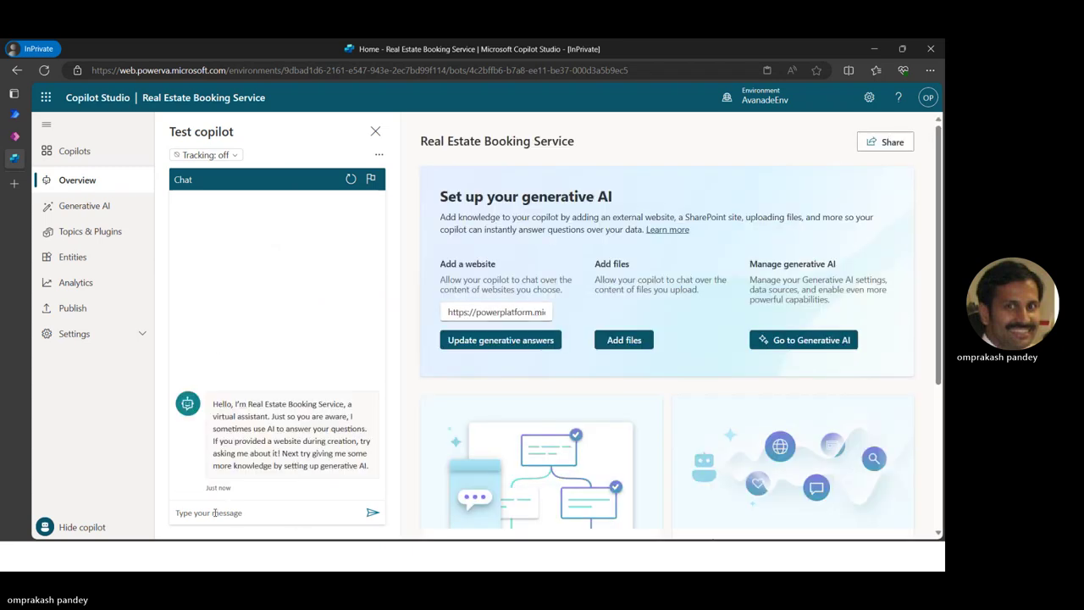
Start the test chat with 'real estate showing' and answer with a full name and e-mail address
{"action": "left_click", "coordinate": [269, 519]}
{"action": "type", "text": "re"}
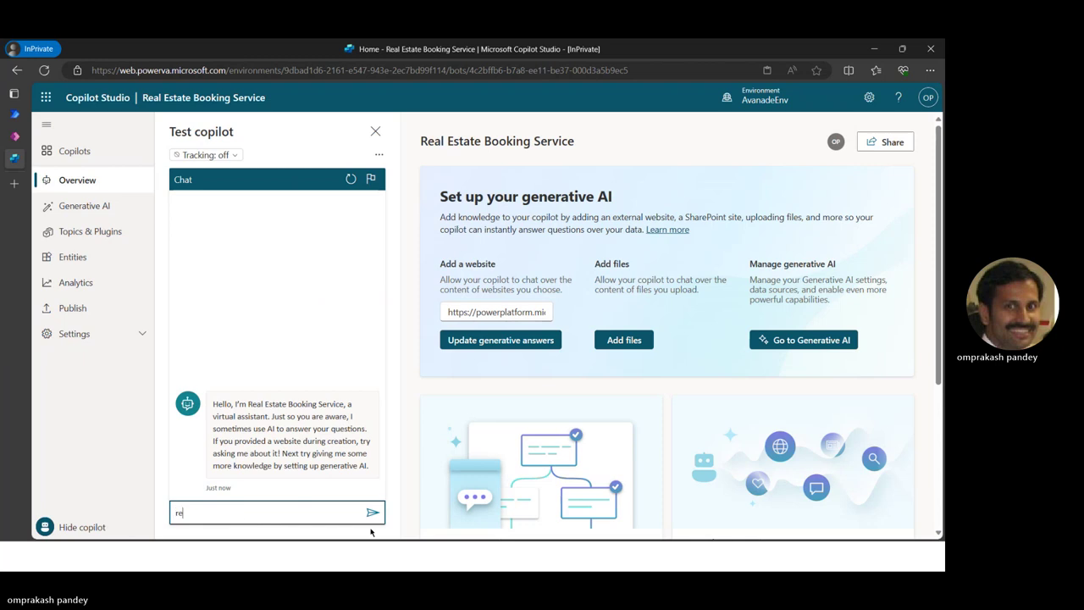
{"action": "type", "text": "al estate showing"}
{"action": "key", "text": "Return"}
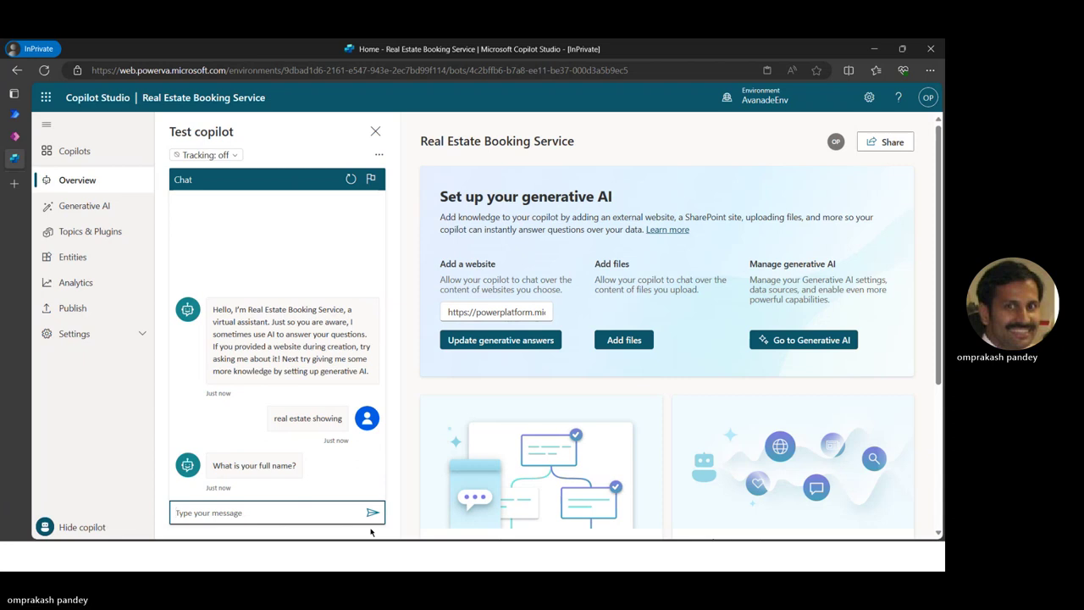
{"action": "type", "text": "Omprakash"}
{"action": "key", "text": "Return"}
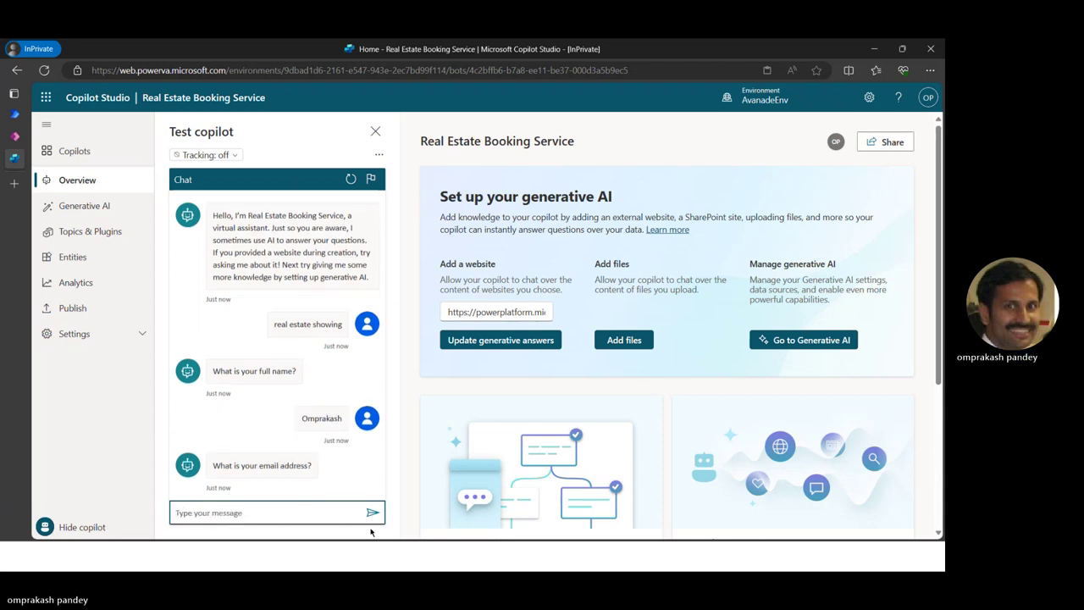
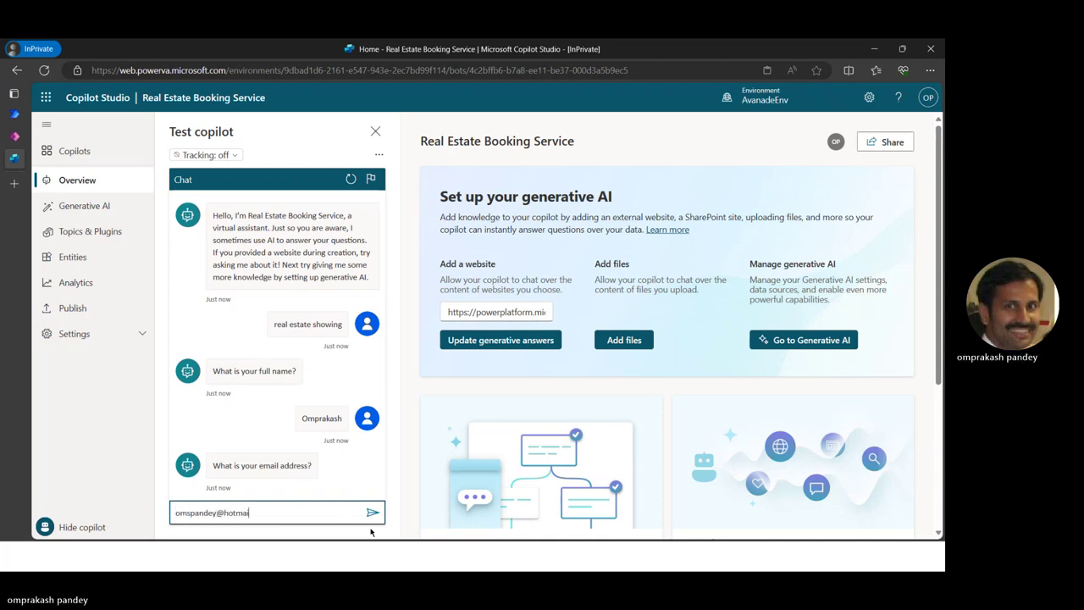
{"action": "key", "text": "Return"}
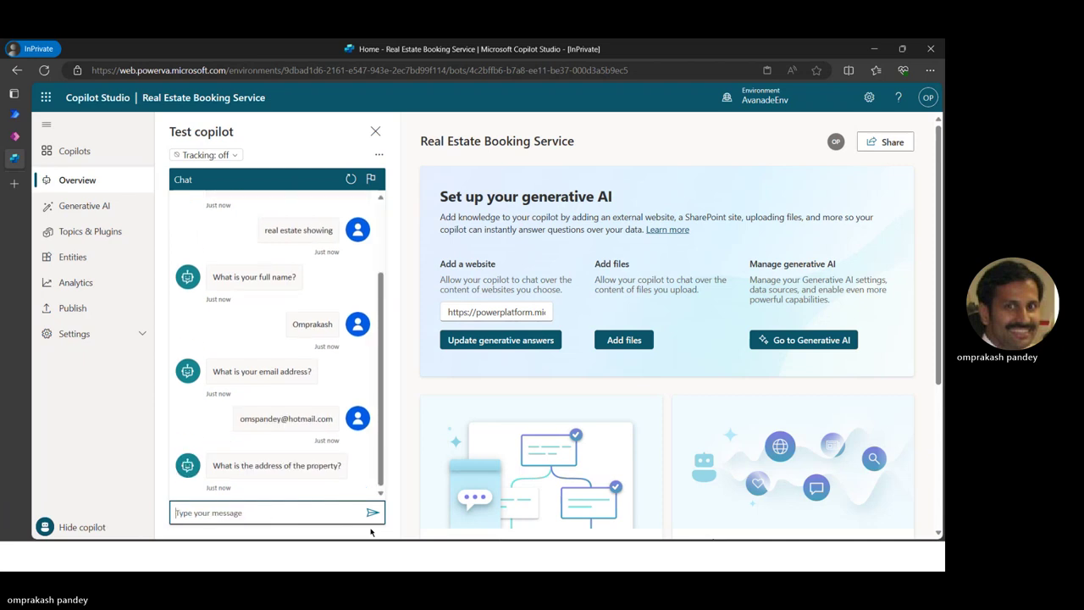
Answer the property address question with Mumbai twice, then switch to the Learn exercise
{"action": "type", "text": "Mumbai"}
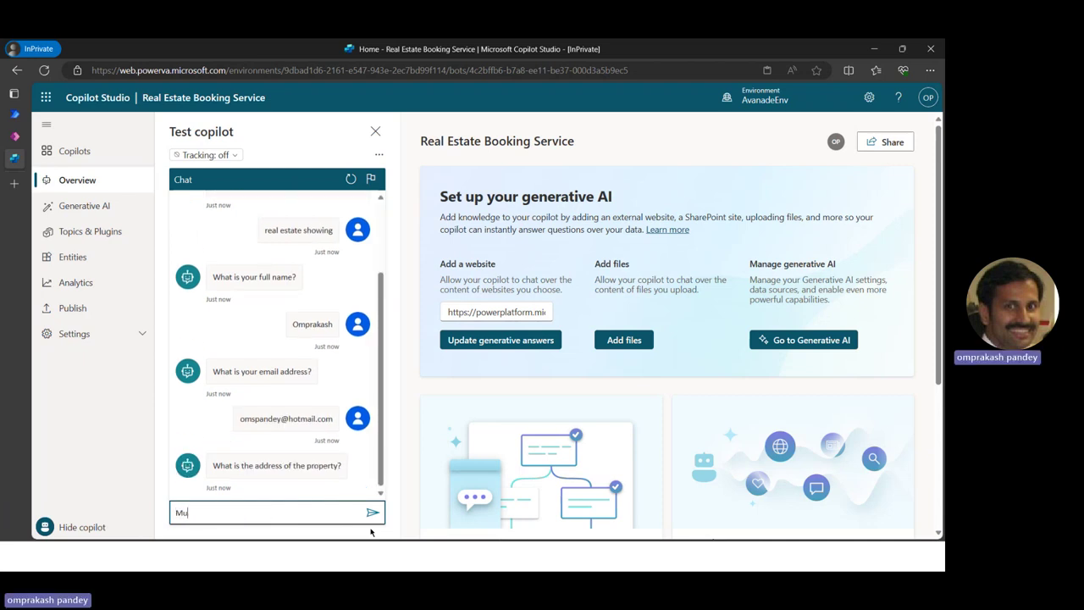
{"action": "key", "text": "Return"}
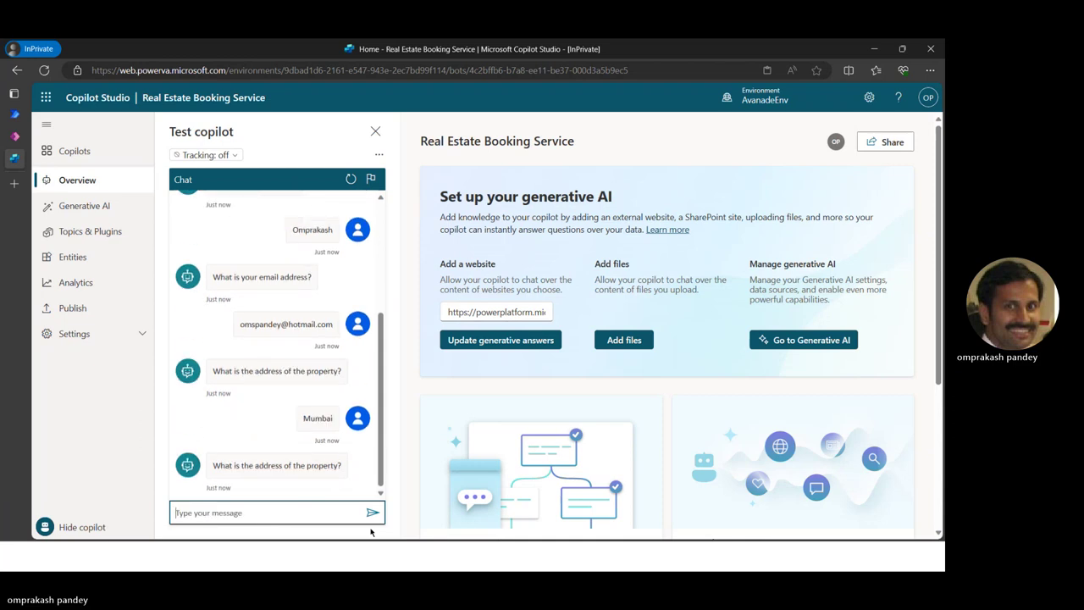
{"action": "type", "text": "Mumbai"}
{"action": "key", "text": "Return"}
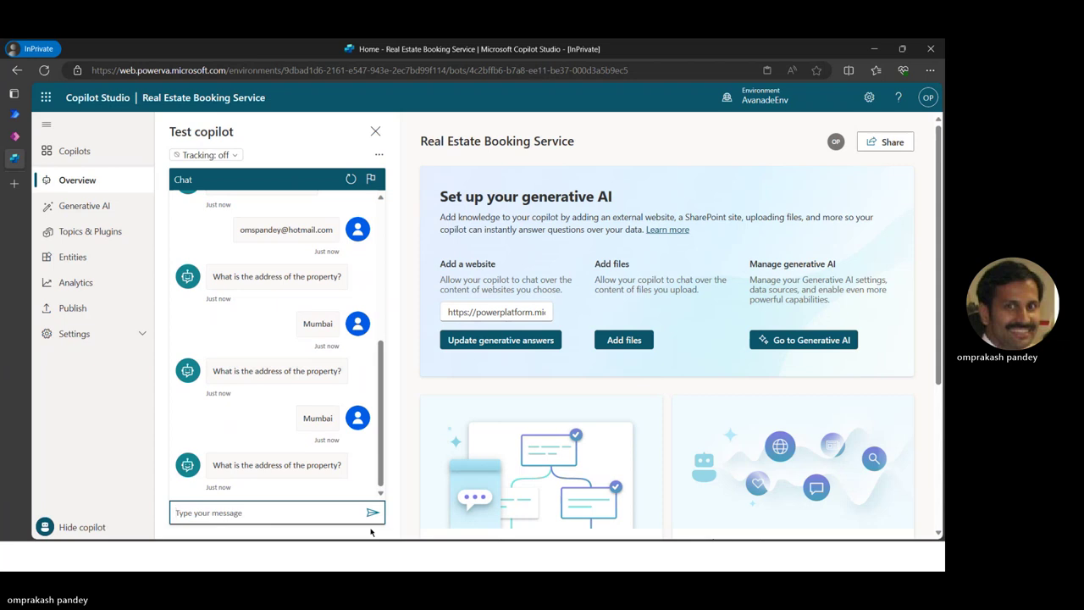
{"action": "key", "text": "alt+Tab"}
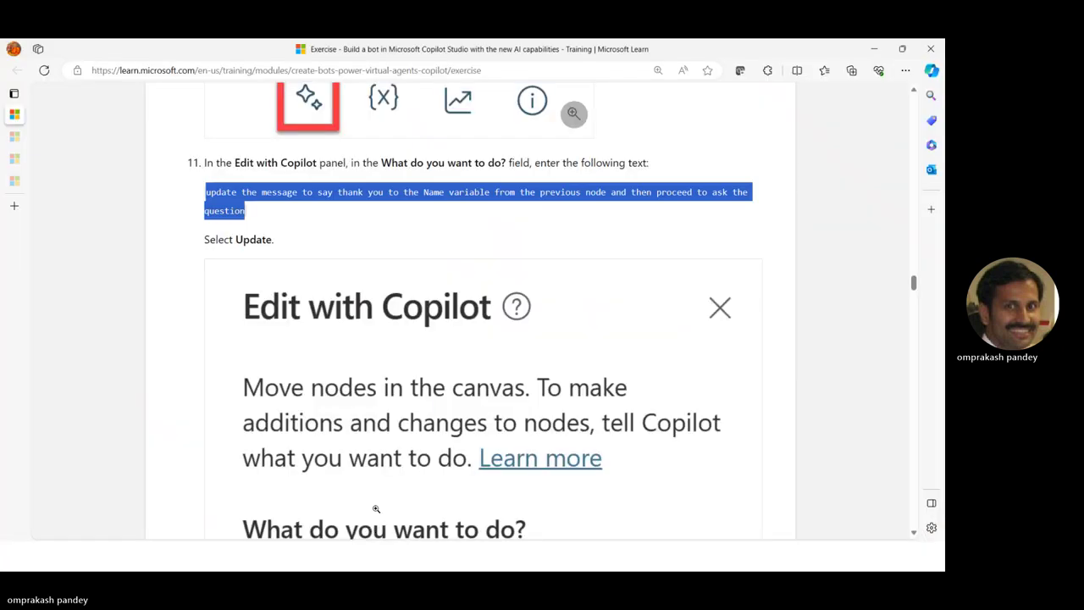
Scroll back to exercise steps 6–8, then return to the Copilot Studio test chat
{"action": "scroll", "coordinate": [373, 373], "scroll_direction": "up", "scroll_amount": 15}
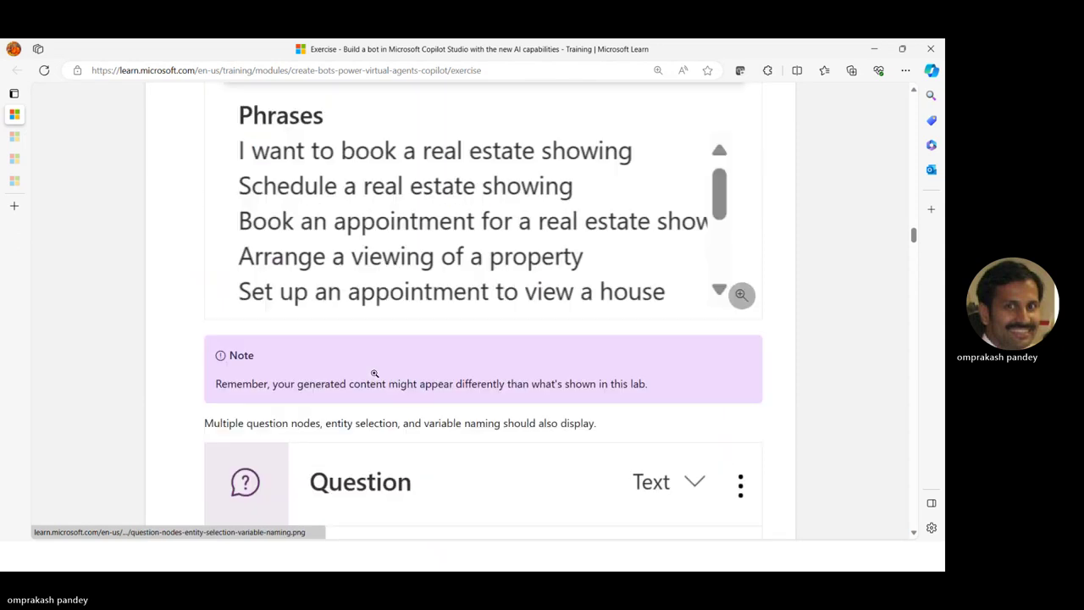
{"action": "scroll", "coordinate": [374, 376], "scroll_direction": "up", "scroll_amount": 10}
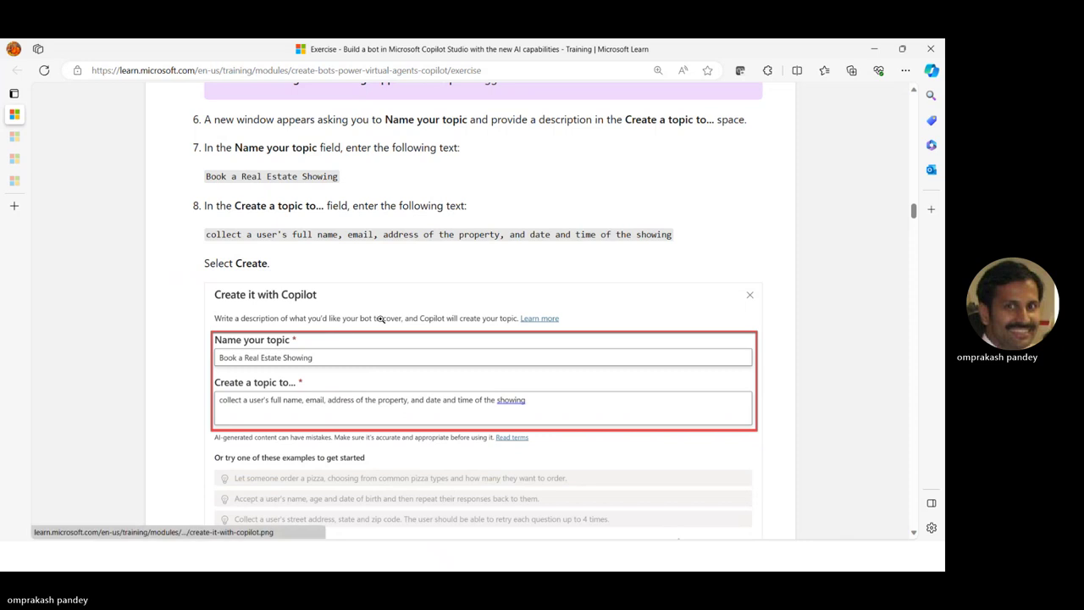
{"action": "key", "text": "alt+Tab"}
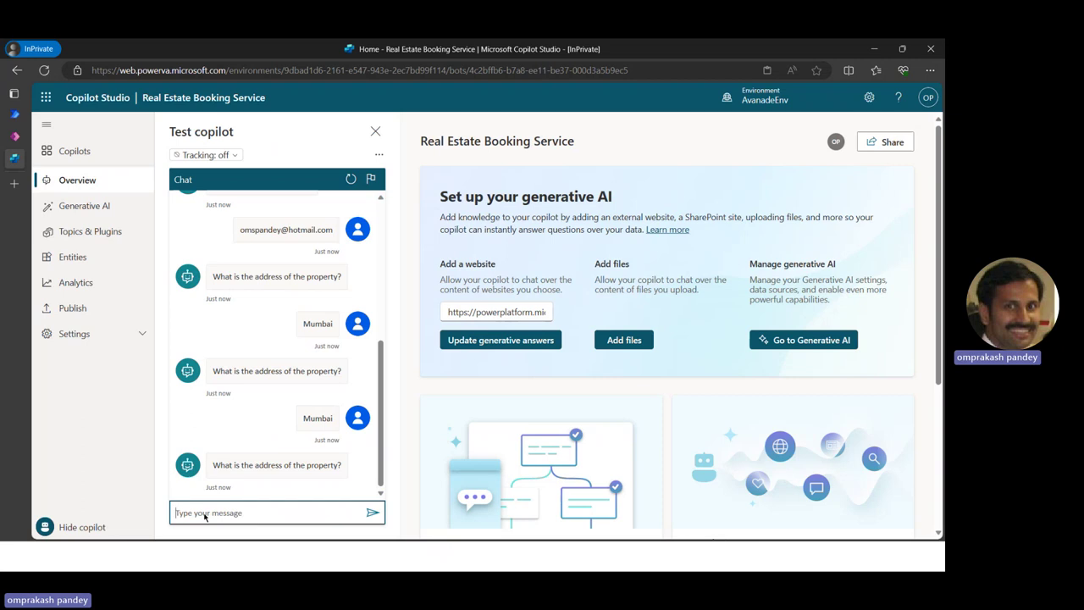
Send a placeholder property address in the test chat, then minimize Copilot Studio
{"action": "type", "text": "ABC"}
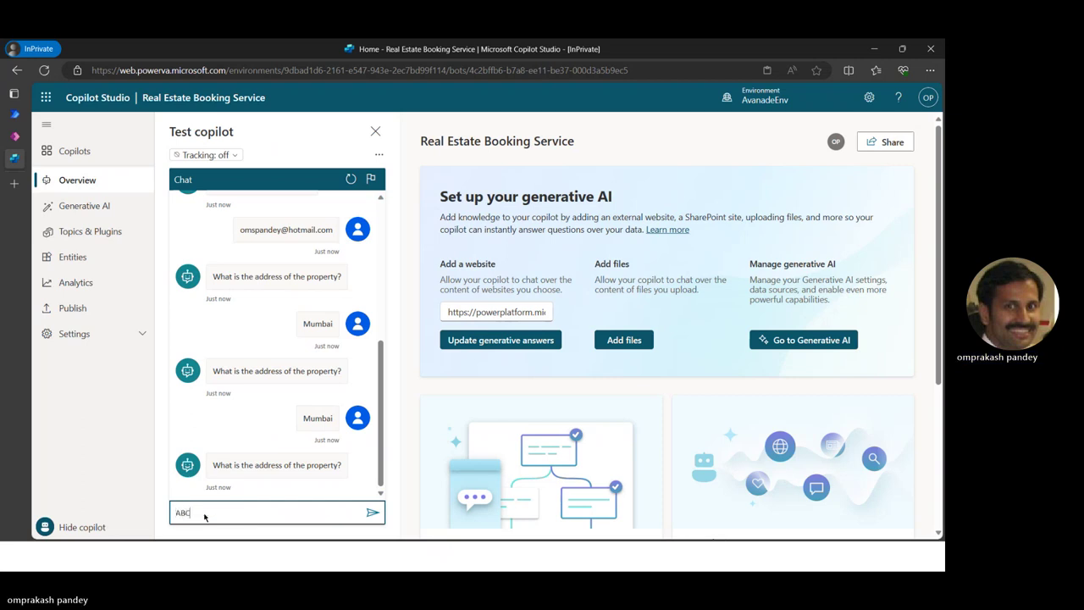
{"action": "type", "text": ", XYZ, 1234"}
{"action": "key", "text": "Return"}
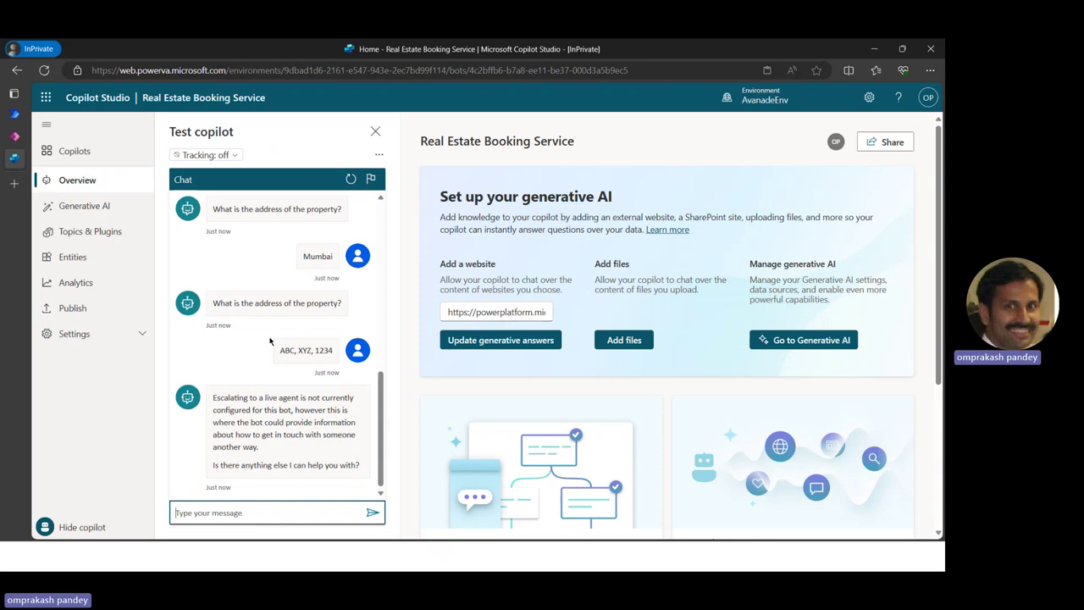
{"action": "left_click", "coordinate": [874, 49]}
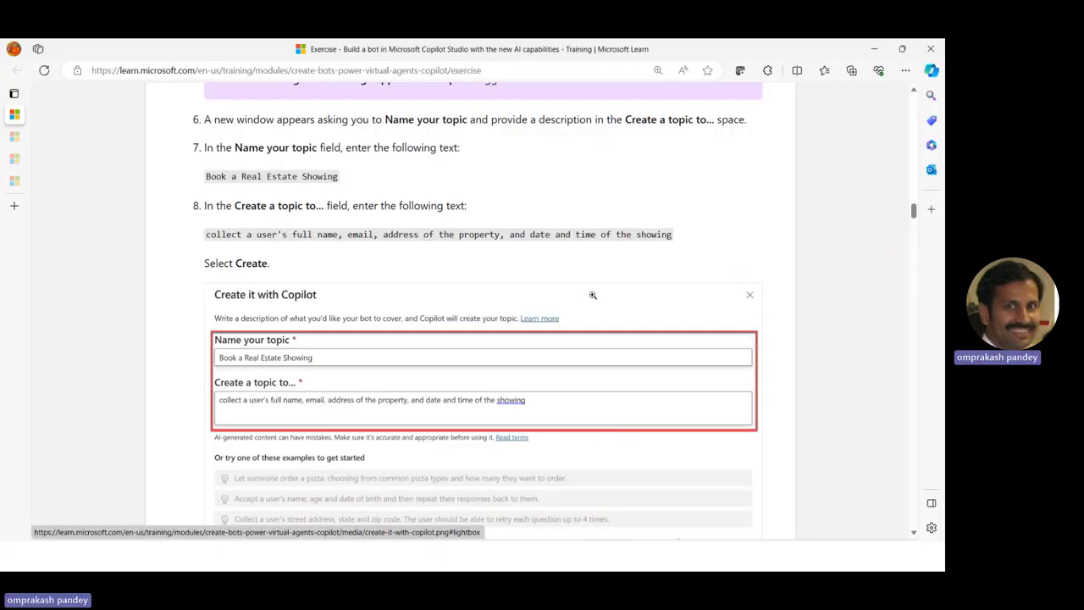
Read through the remaining Learn exercise steps to the end of the page
{"action": "left_click_drag", "start_coordinate": [913, 213], "coordinate": [938, 364]}
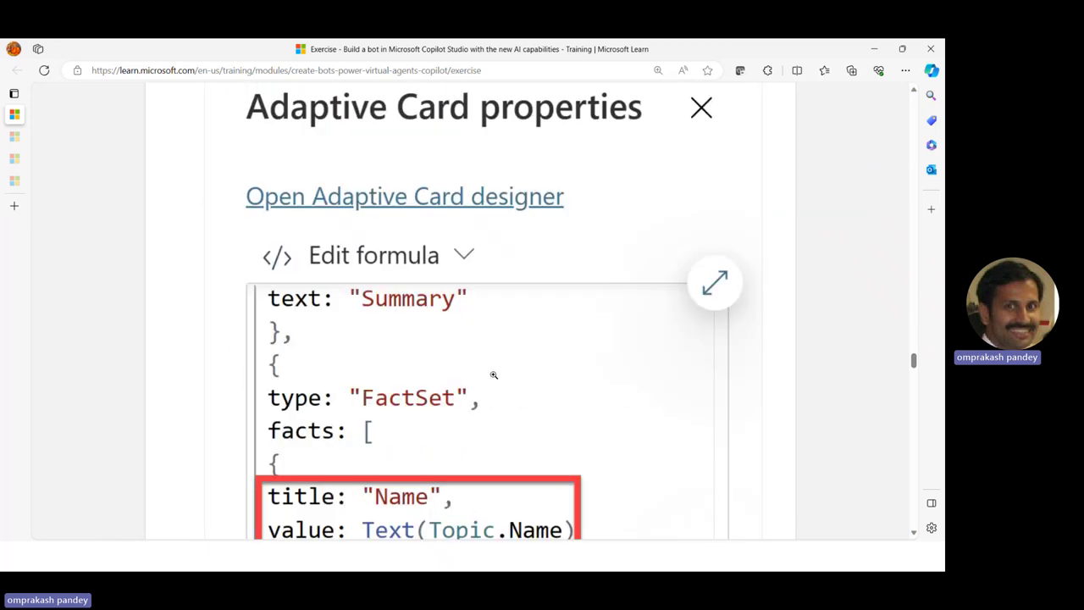
{"action": "scroll", "coordinate": [487, 364], "scroll_direction": "down", "scroll_amount": 4}
{"action": "scroll", "coordinate": [475, 346], "scroll_direction": "down", "scroll_amount": 12}
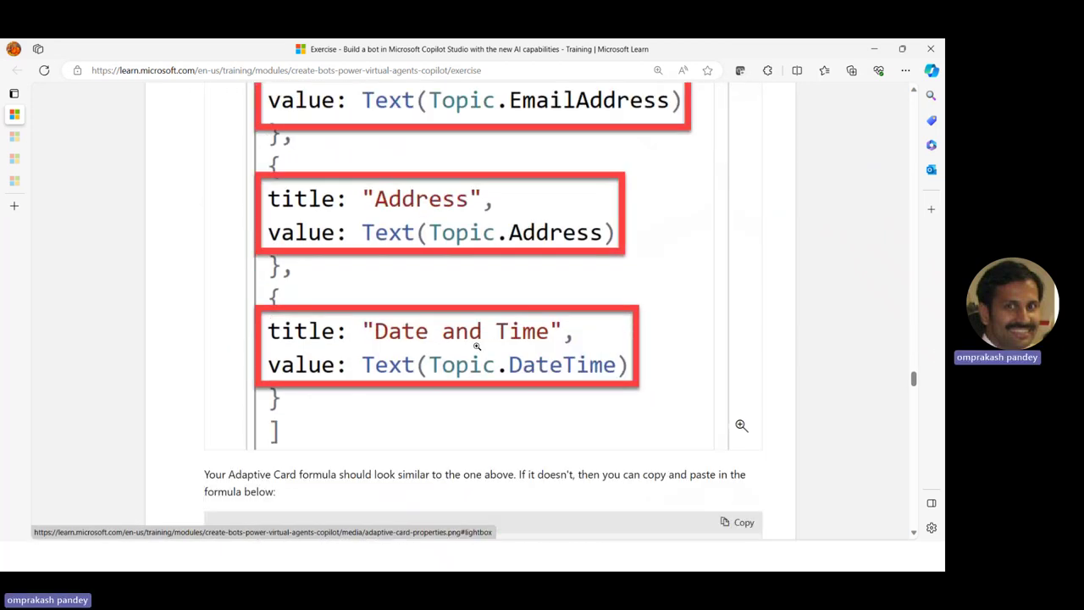
{"action": "scroll", "coordinate": [476, 347], "scroll_direction": "down", "scroll_amount": 2}
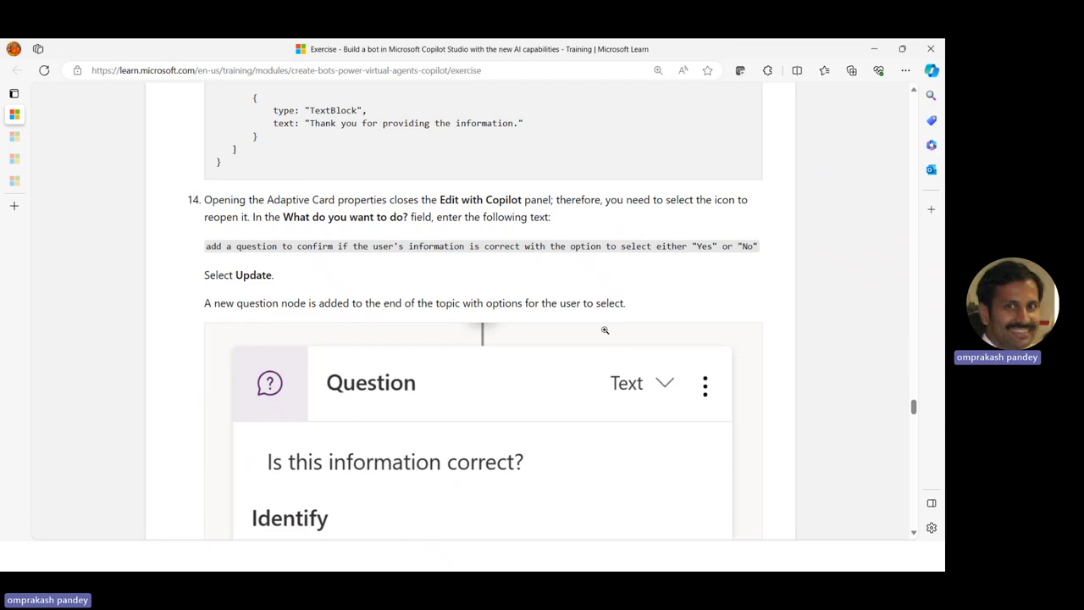
{"action": "scroll", "coordinate": [604, 330], "scroll_direction": "down", "scroll_amount": 7}
{"action": "scroll", "coordinate": [604, 330], "scroll_direction": "down", "scroll_amount": 4}
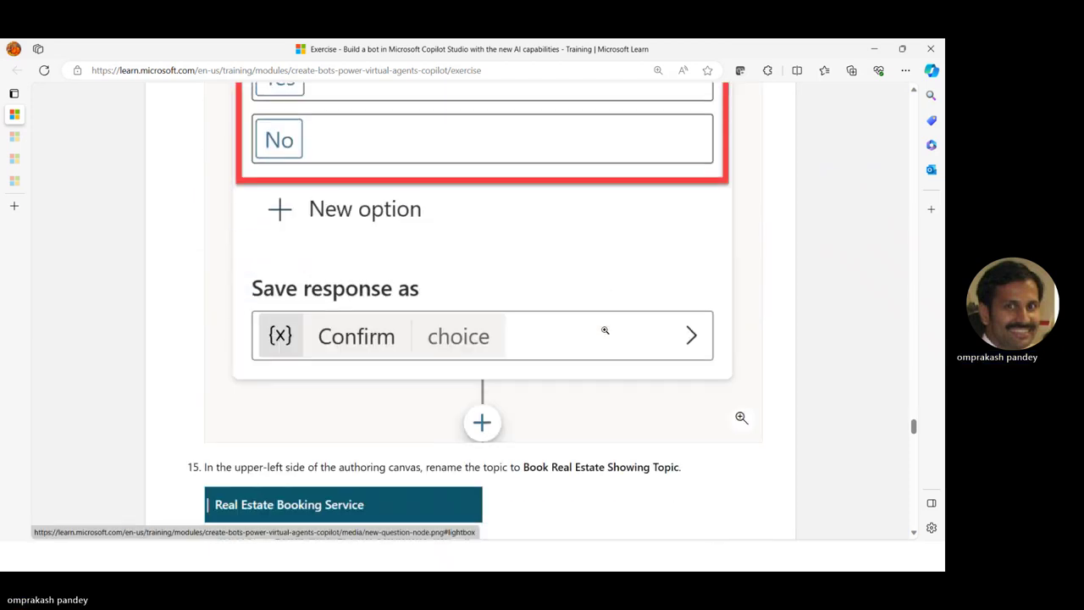
{"action": "scroll", "coordinate": [605, 334], "scroll_direction": "down", "scroll_amount": 3}
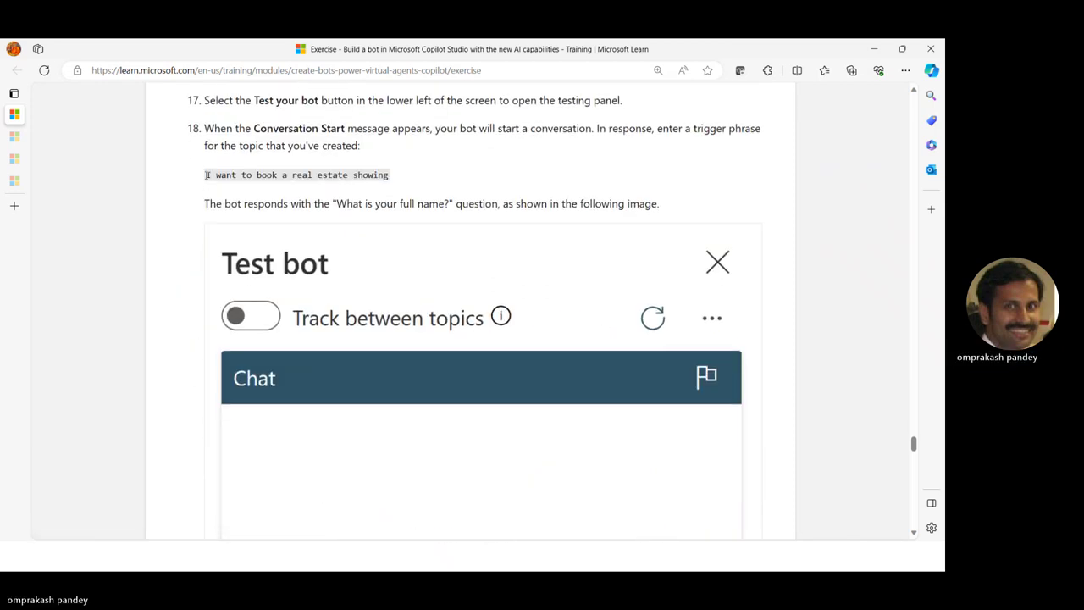
{"action": "left_click_drag", "start_coordinate": [205, 174], "coordinate": [397, 176]}
{"action": "scroll", "coordinate": [369, 329], "scroll_direction": "down", "scroll_amount": 10}
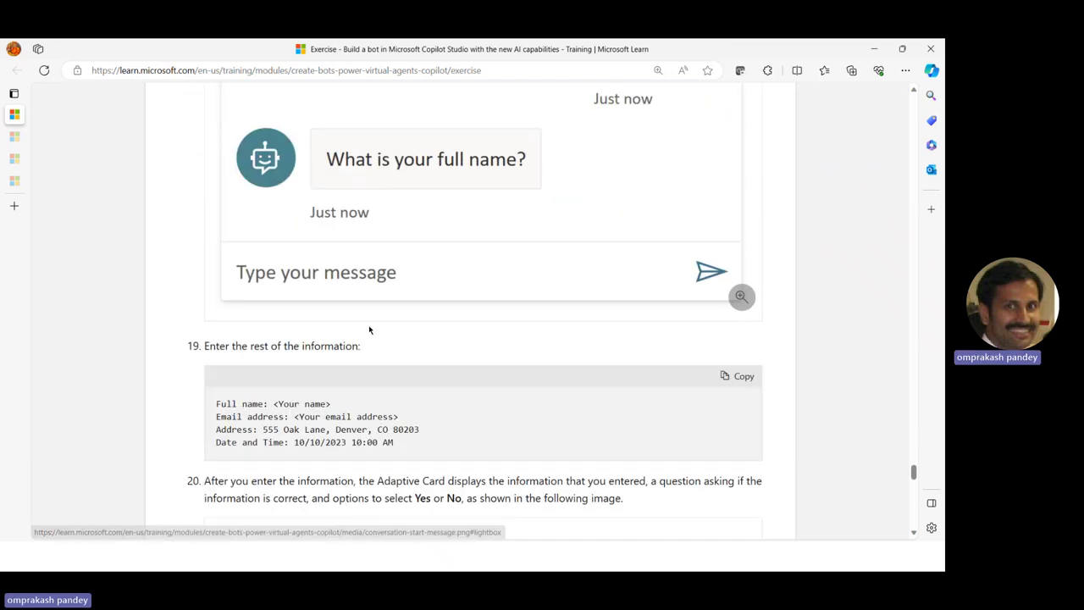
{"action": "scroll", "coordinate": [368, 326], "scroll_direction": "down", "scroll_amount": 2}
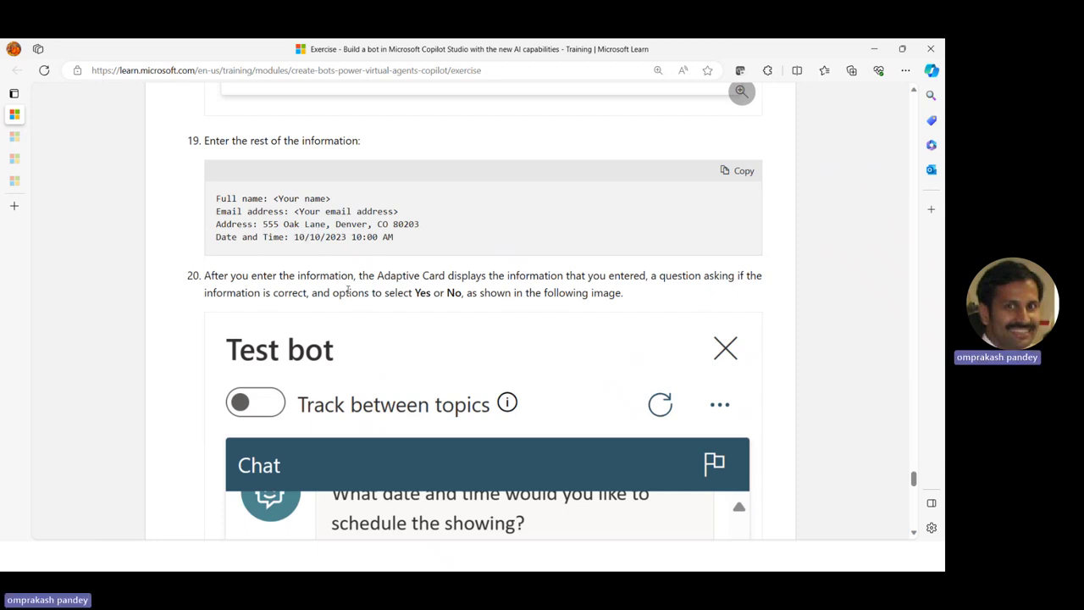
{"action": "scroll", "coordinate": [336, 354], "scroll_direction": "down", "scroll_amount": 3}
{"action": "scroll", "coordinate": [336, 355], "scroll_direction": "down", "scroll_amount": 8}
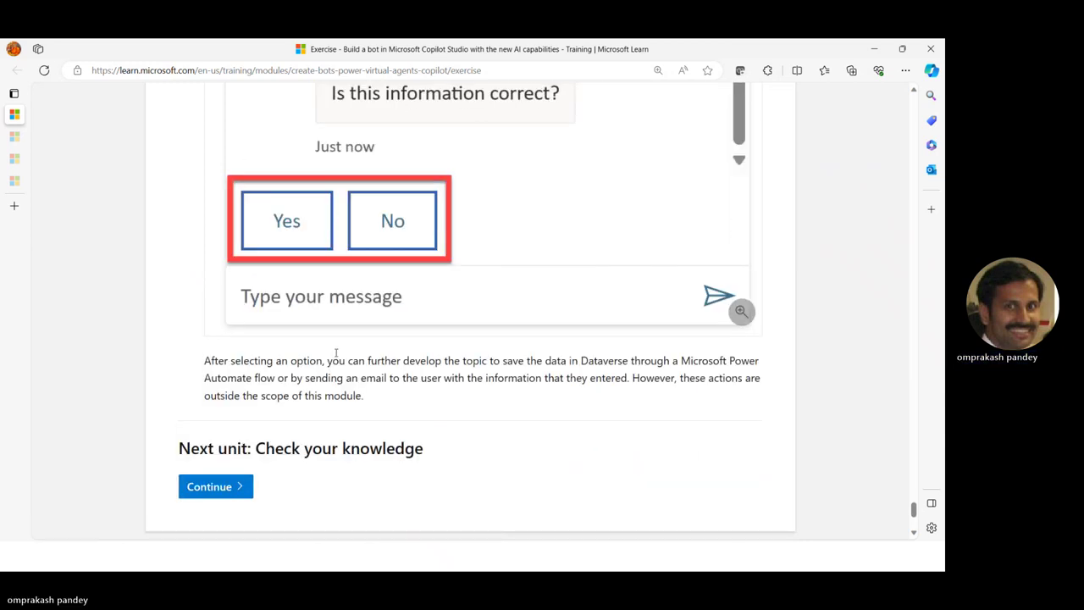
Close the Build a bot exercise tab and bring the PowerPoint Demo slide show forward
{"action": "mouse_move", "coordinate": [142, 117]}
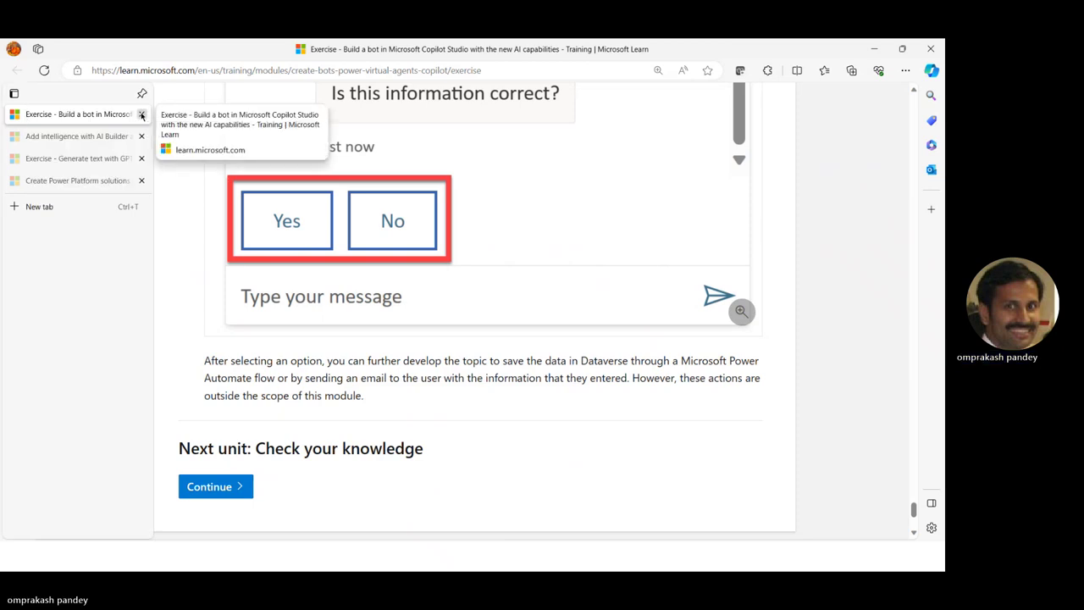
{"action": "left_click", "coordinate": [141, 115]}
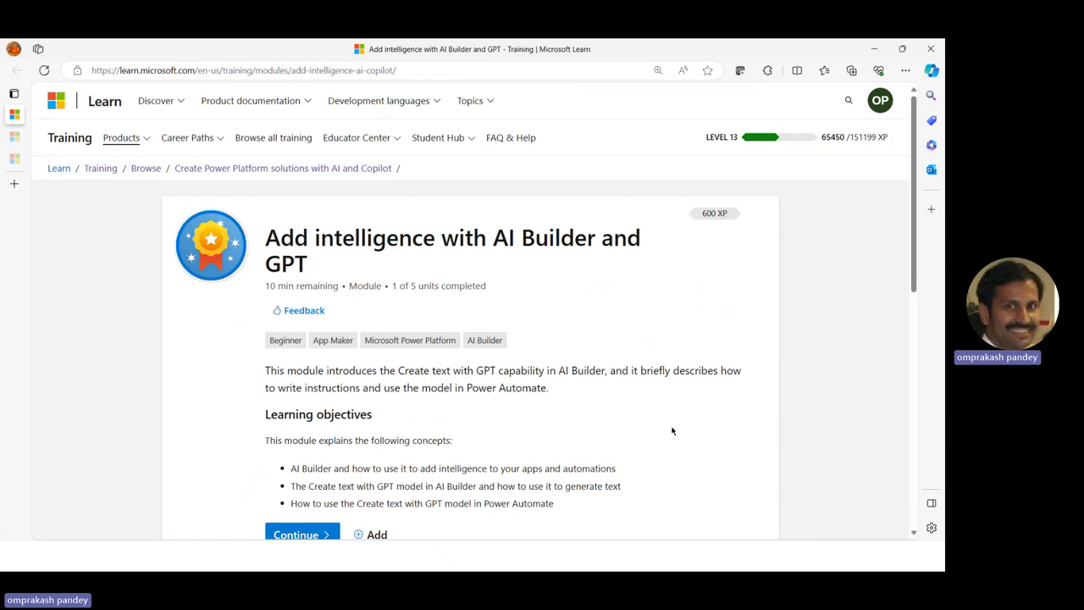
{"action": "key", "text": "alt+Tab"}
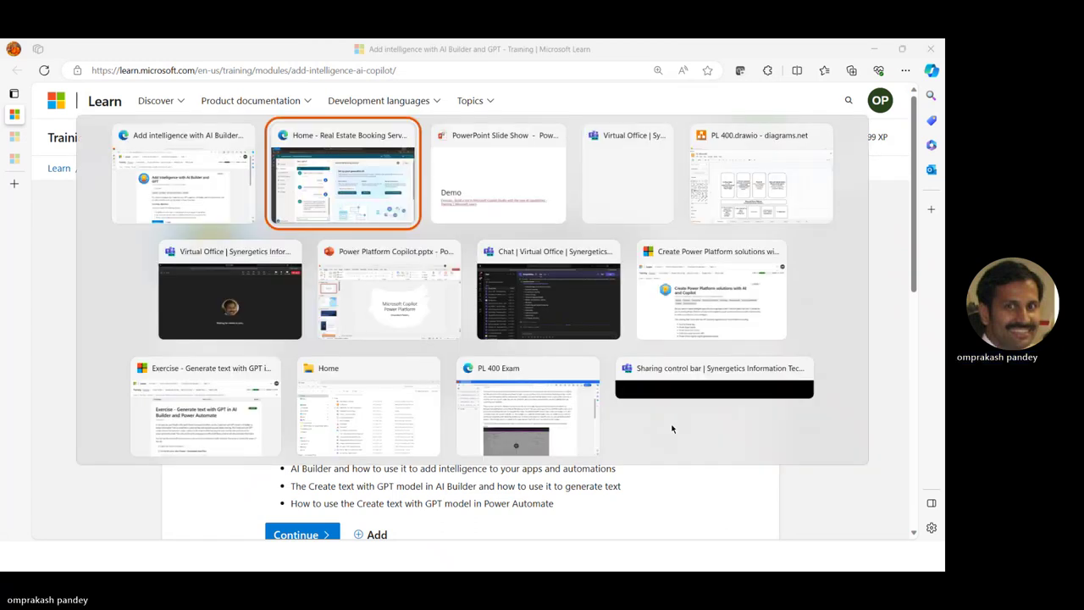
{"action": "key", "text": "alt+Tab"}
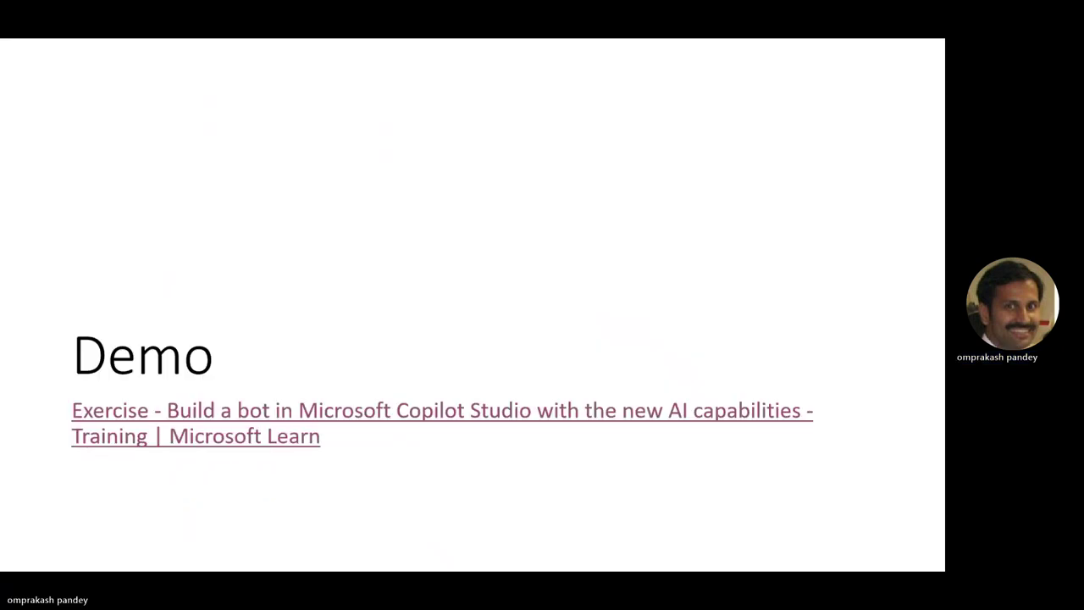